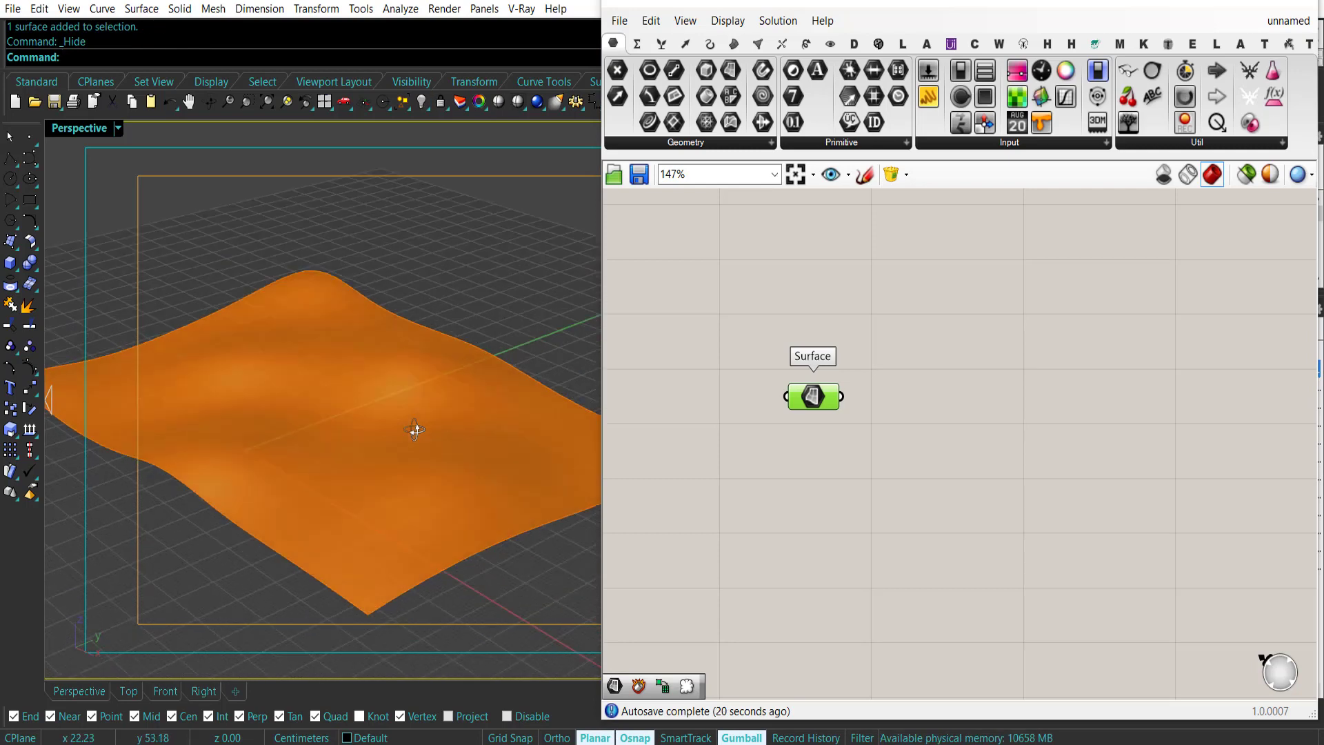
Add an Offset Surface component and connect the existing Surface parameter to its surface input.
scroll(431, 429, down, 2)
click(850, 484)
right_drag(850, 484, 812, 432)
scroll(812, 432, down, 2)
right_drag(362, 514, 418, 466)
double_click(898, 471)
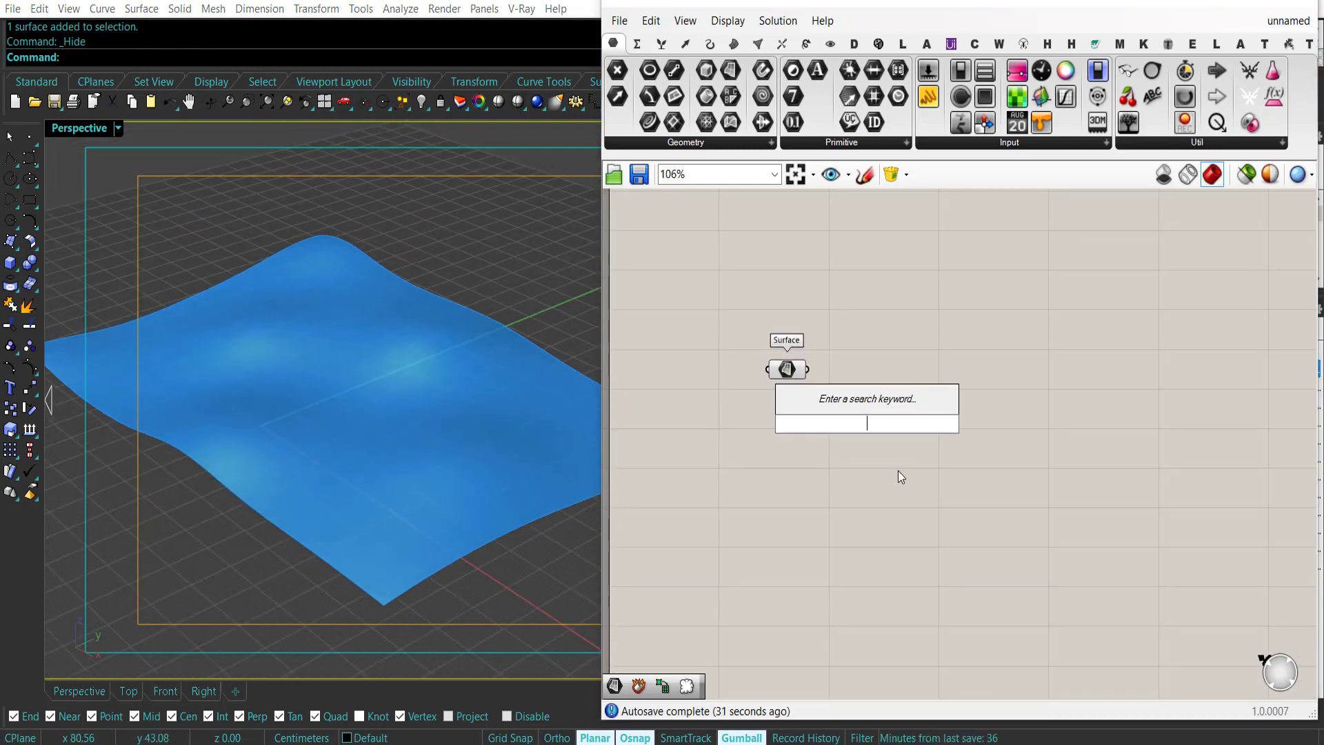
text(offset)
click(844, 262)
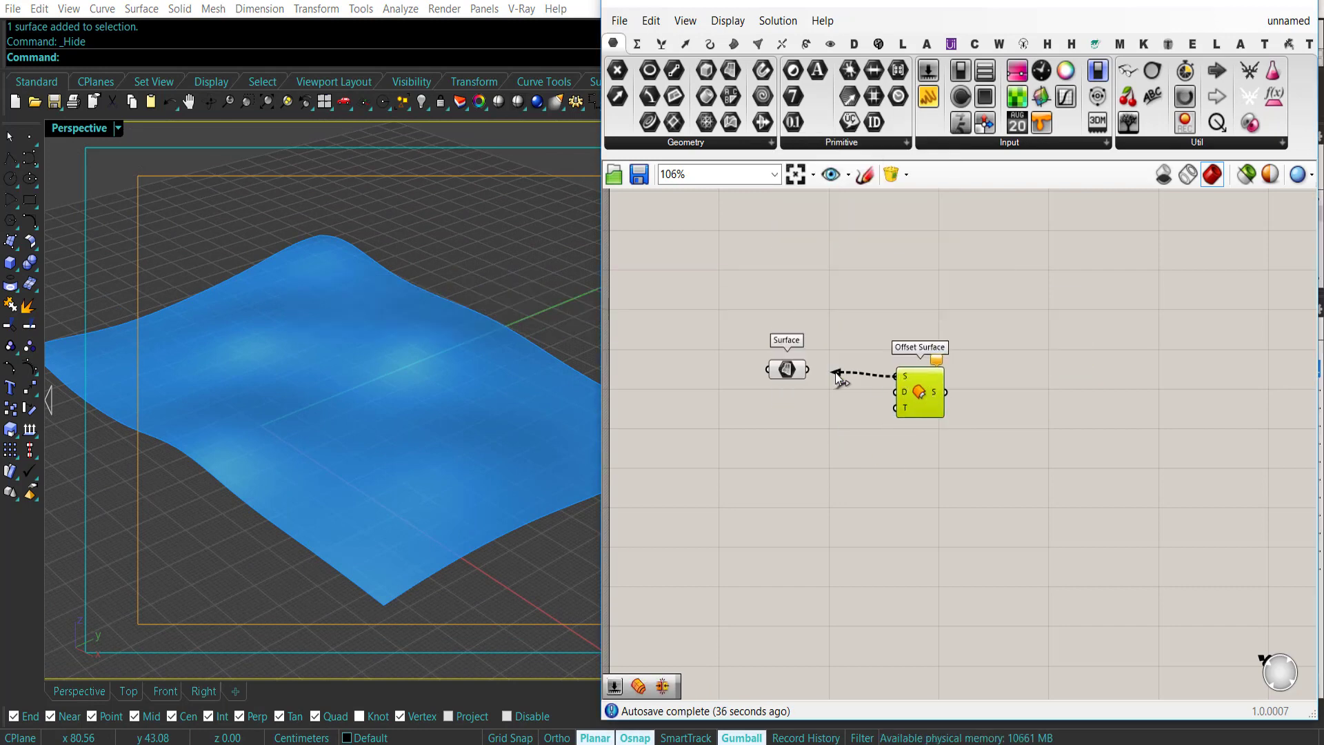
drag(834, 373, 807, 369)
drag(914, 408, 919, 401)
double_click(800, 444)
text(10)
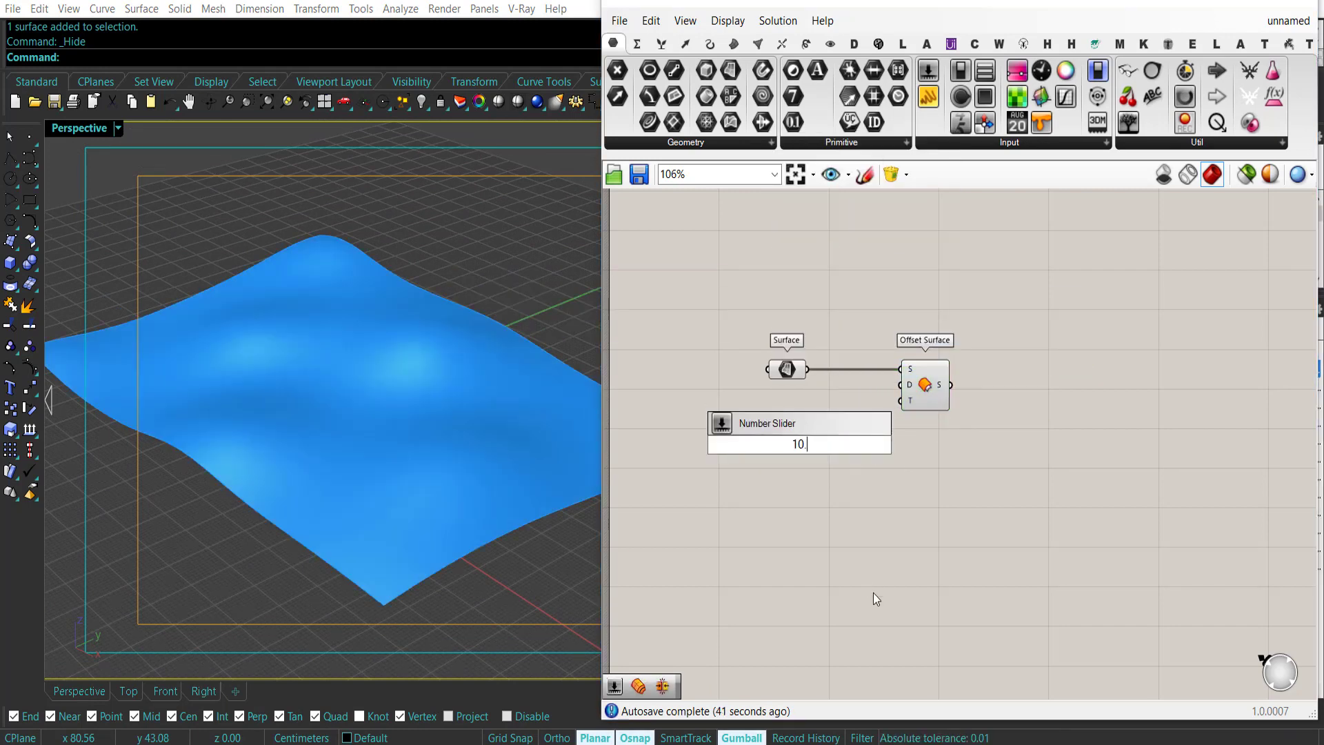
text(..0)
key(Return)
click(825, 444)
key(Delete)
Create a number slider set to 10, connect it to the Offset Surface distance input and place it under the Surface parameter.
double_click(807, 487)
text(10)
key(Return)
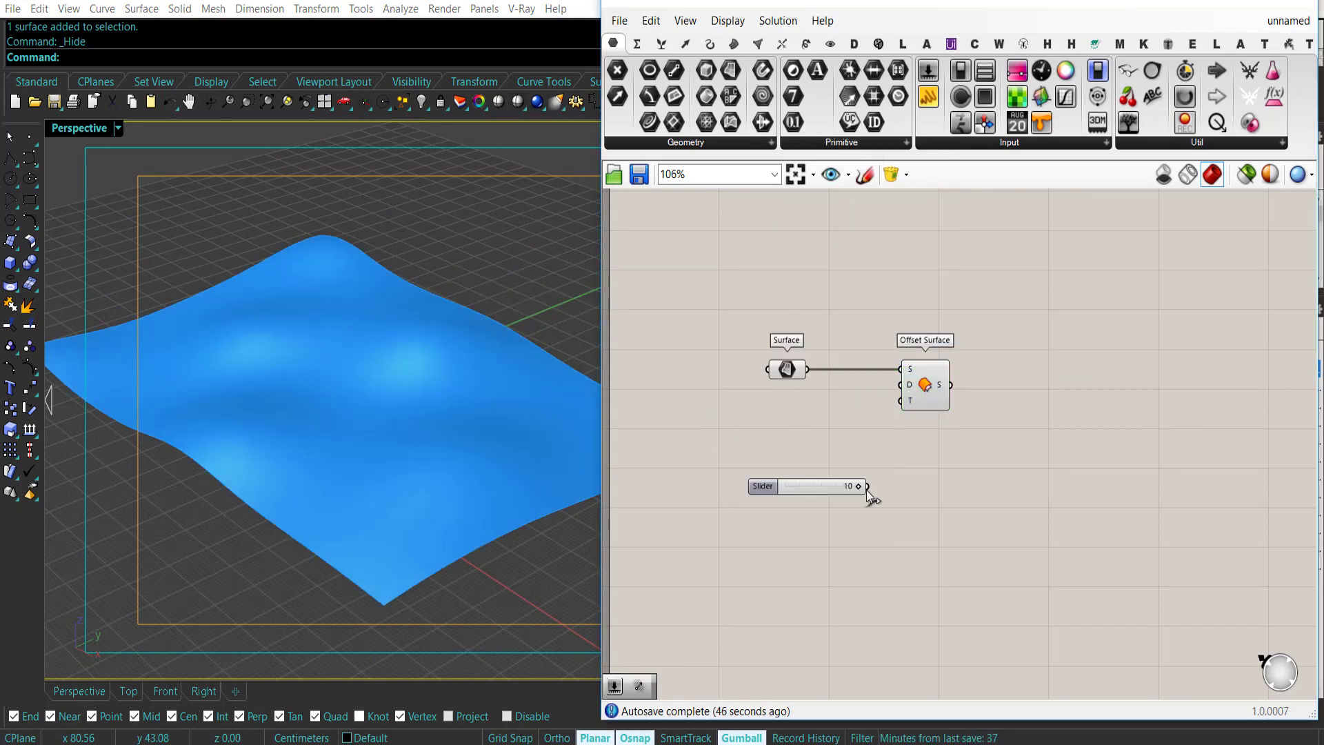
drag(867, 486, 901, 385)
drag(763, 485, 752, 397)
click(786, 498)
Turn off the preview of the original Surface parameter.
click(784, 371)
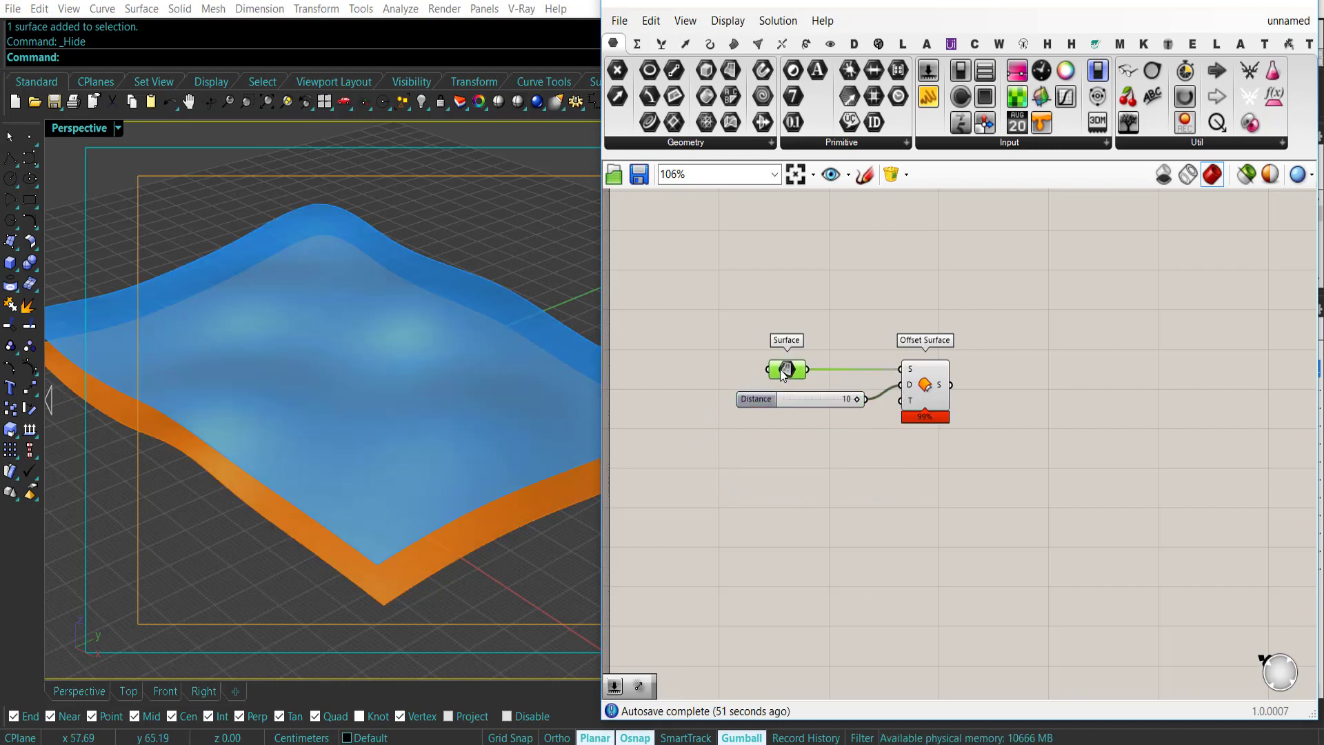
right_click(782, 372)
click(771, 317)
right_drag(408, 467, 439, 450)
right_drag(887, 418, 773, 450)
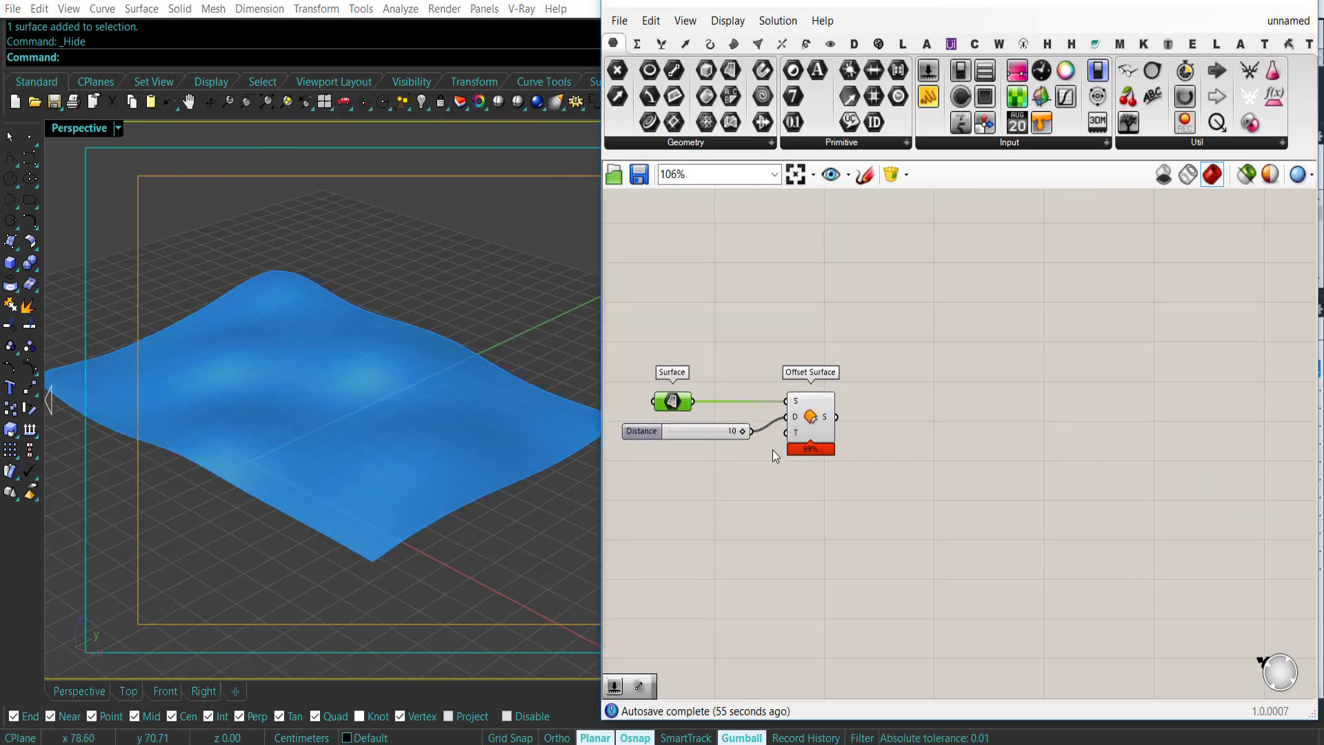
Add a second Surface parameter after Offset Surface and connect the offset result to it.
scroll(773, 450, up, 1)
click(819, 418)
click(828, 512)
right_drag(828, 512, 849, 514)
click(730, 70)
click(956, 421)
drag(935, 422, 877, 414)
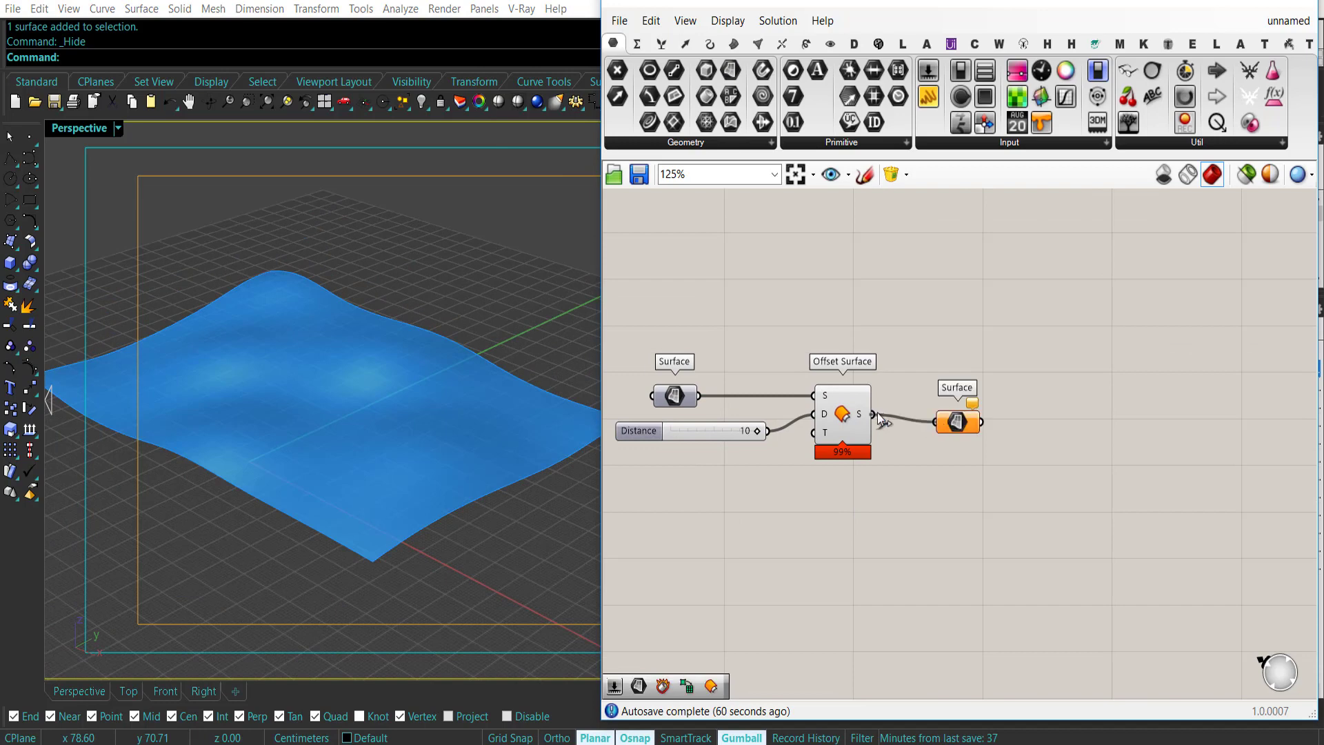
Turn off the preview of Offset Surface and align the new Surface parameter with its output.
click(837, 429)
middle_click(837, 428)
click(829, 340)
right_drag(960, 435, 876, 416)
drag(877, 410, 892, 403)
click(908, 463)
right_drag(894, 527, 859, 492)
Add a Populate Geometry component and connect the second Surface parameter to its geometry input.
double_click(956, 502)
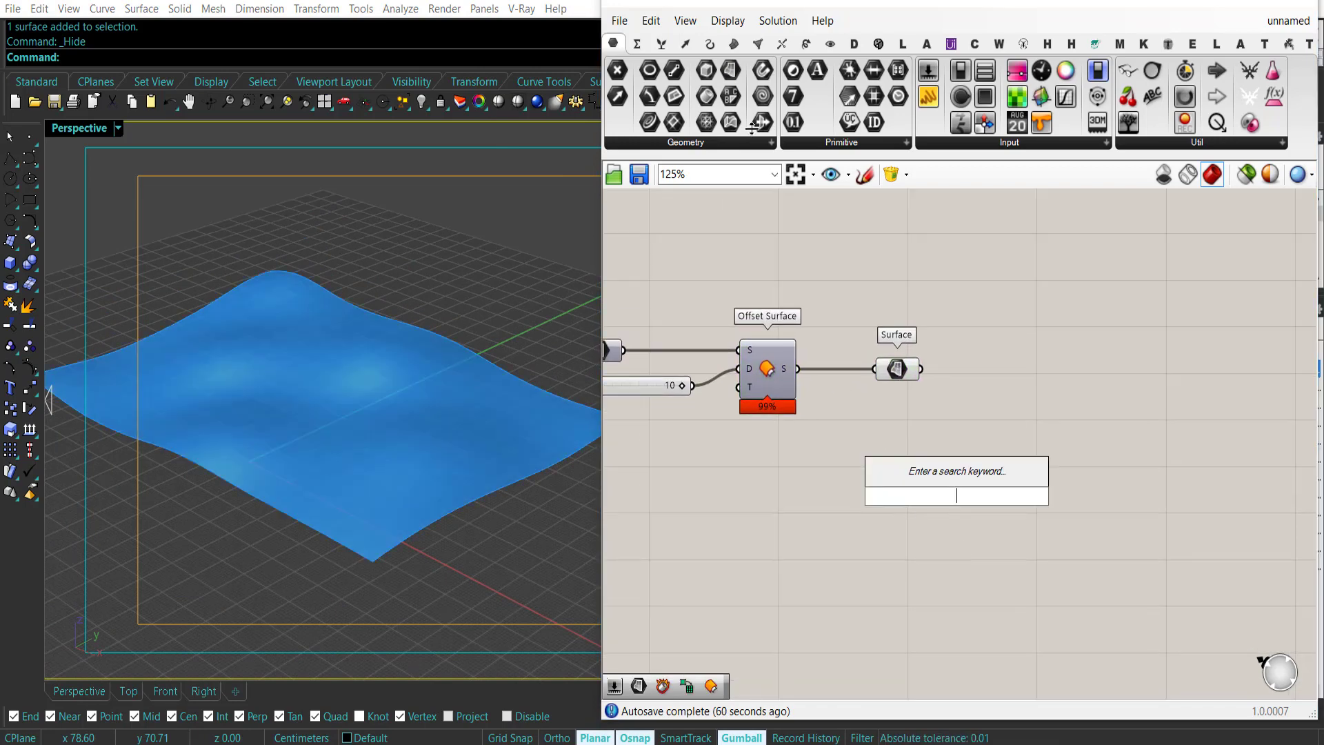
click(688, 44)
drag(1037, 476, 1030, 398)
drag(922, 369, 1001, 368)
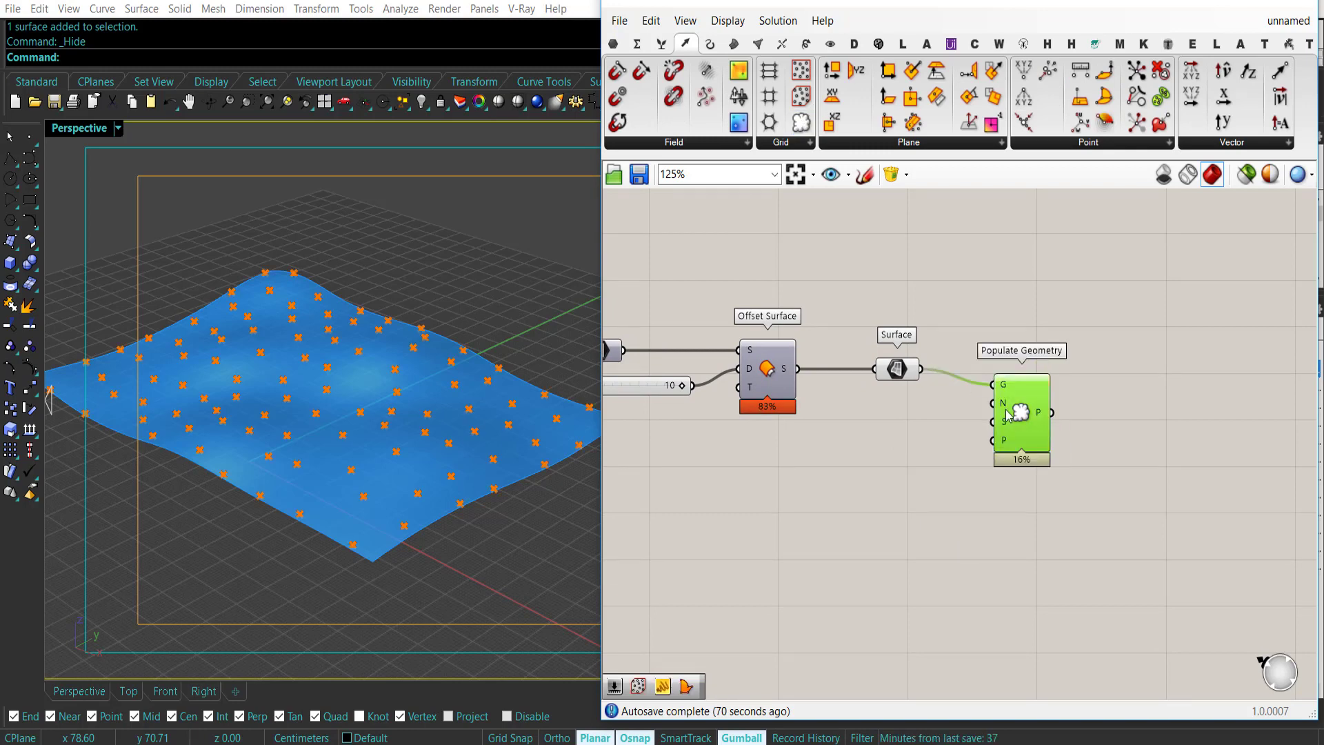
Create a panel containing 33 and connect it to the count input of Populate Geometry.
double_click(927, 434)
text(//33)
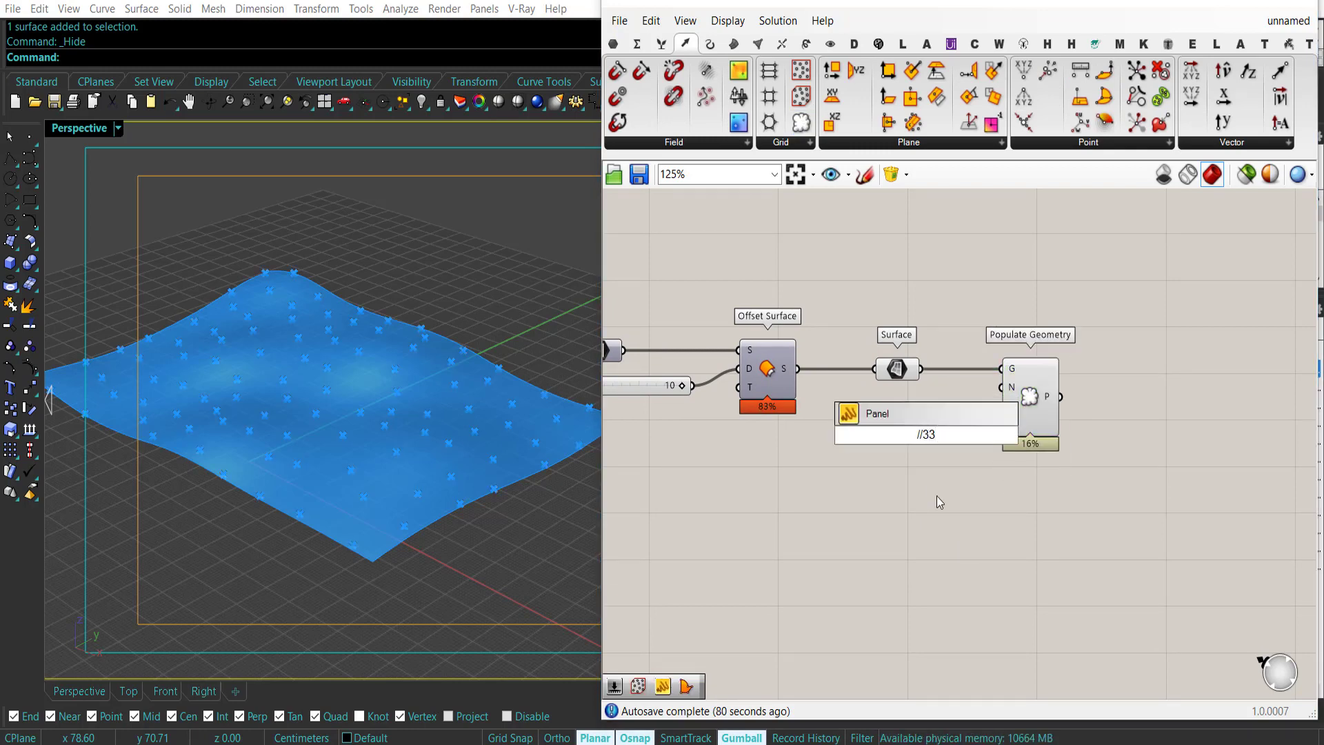
key(Return)
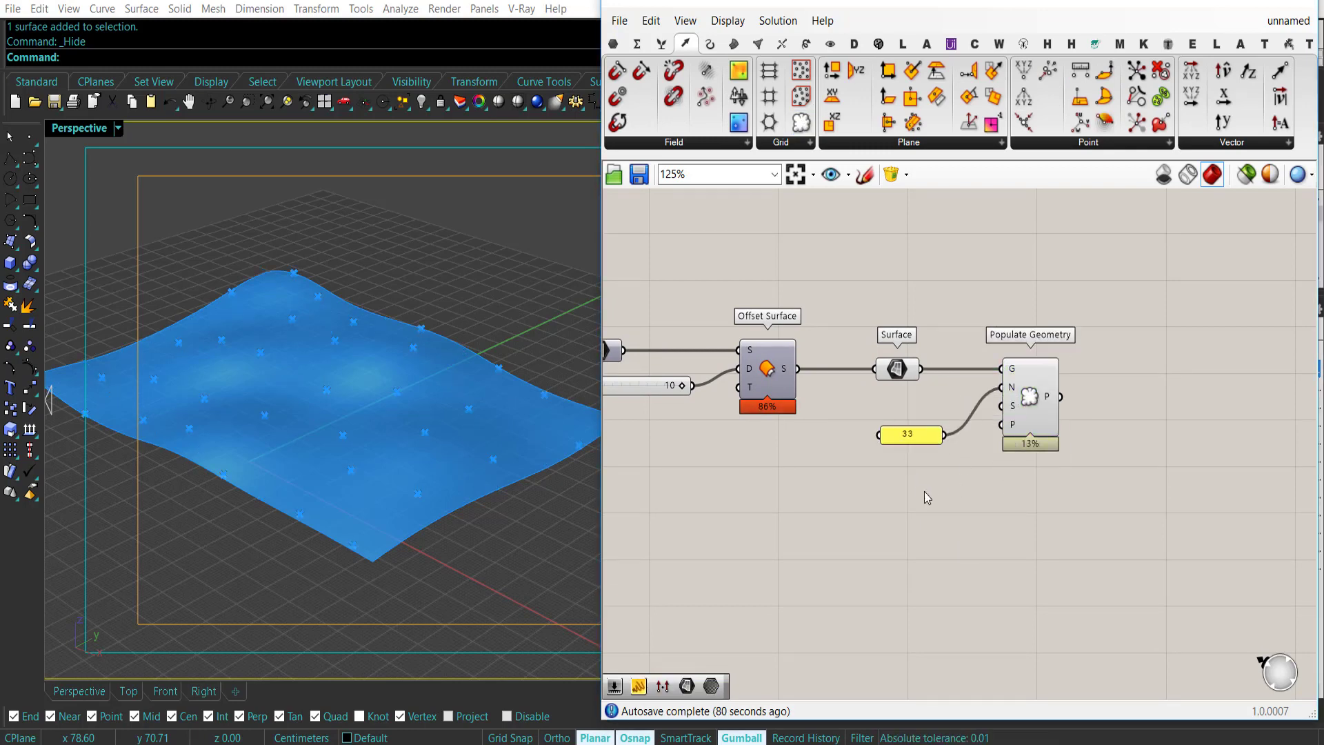
right_drag(1016, 508, 944, 539)
click(879, 368)
click(1005, 392)
click(1050, 530)
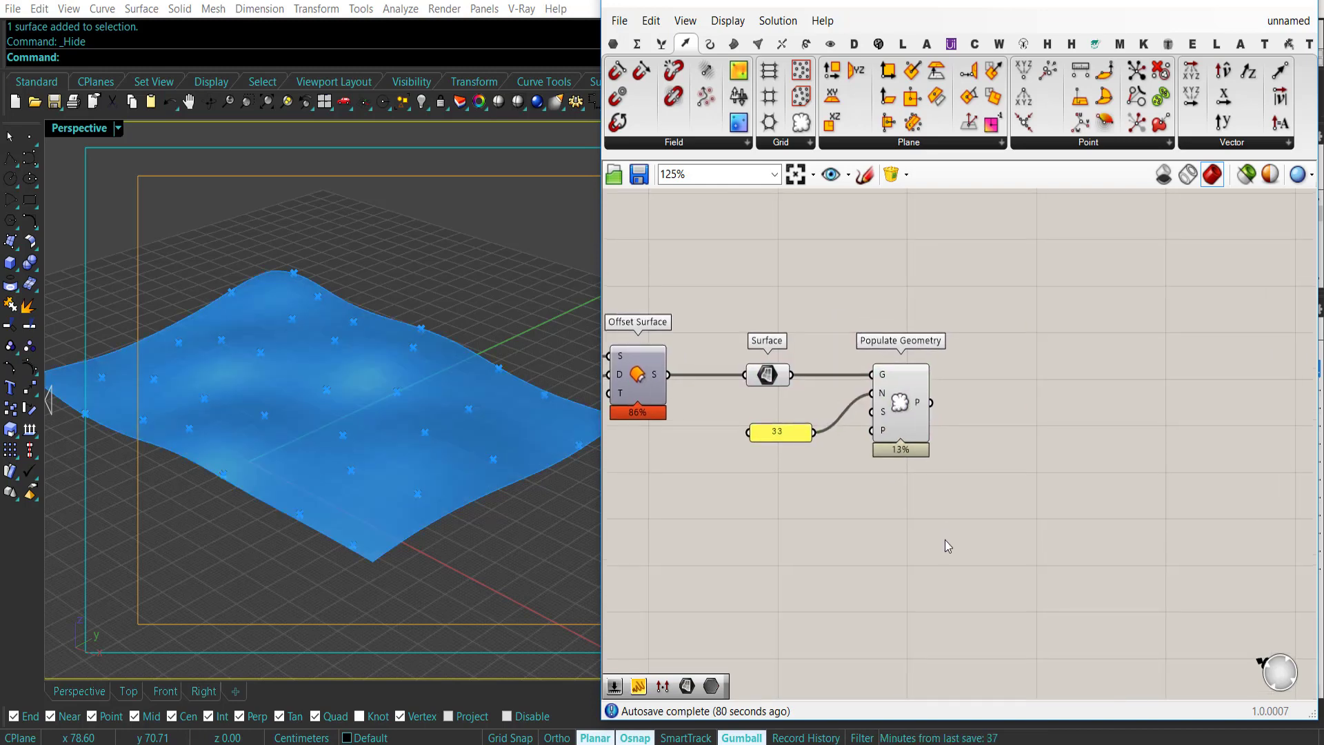
Add a Construct Plane component with the populated points as its origins and inspect the planes on the surface.
drag(838, 78, 1071, 475)
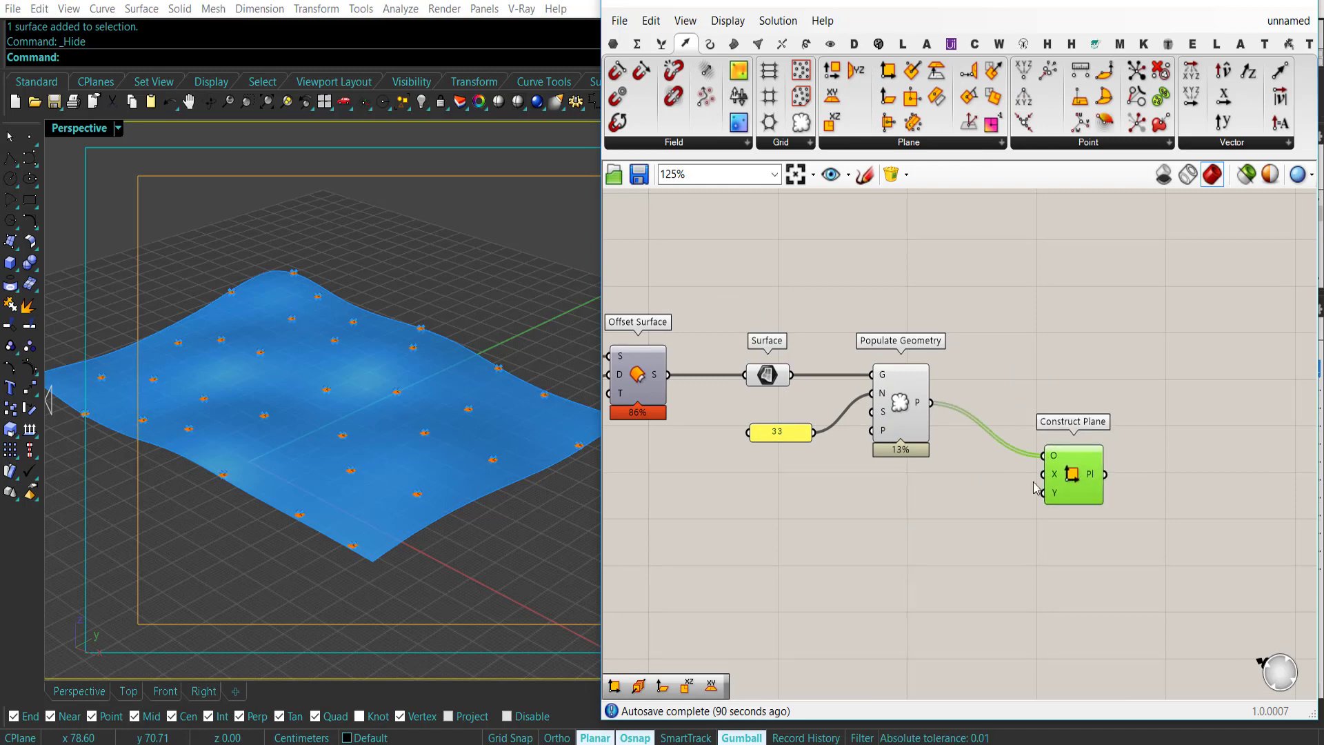
scroll(347, 552, up, 9)
scroll(348, 553, down, 6)
right_drag(347, 552, 355, 444)
right_drag(988, 515, 888, 498)
scroll(925, 473, up, 4)
scroll(948, 522, down, 3)
click(948, 521)
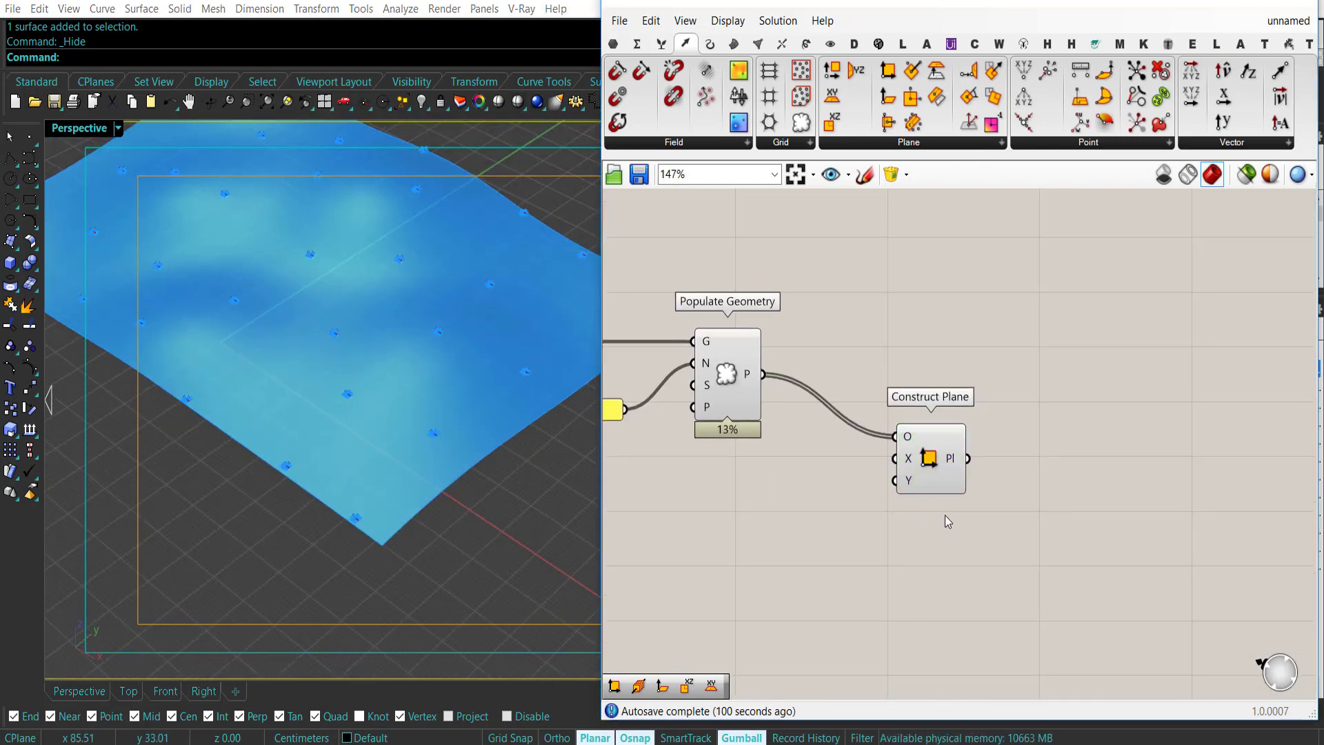
Add a Circle component fed by the constructed planes and connect a new slider of 12 as its radius.
click(708, 43)
drag(984, 71, 1148, 470)
double_click(944, 573)
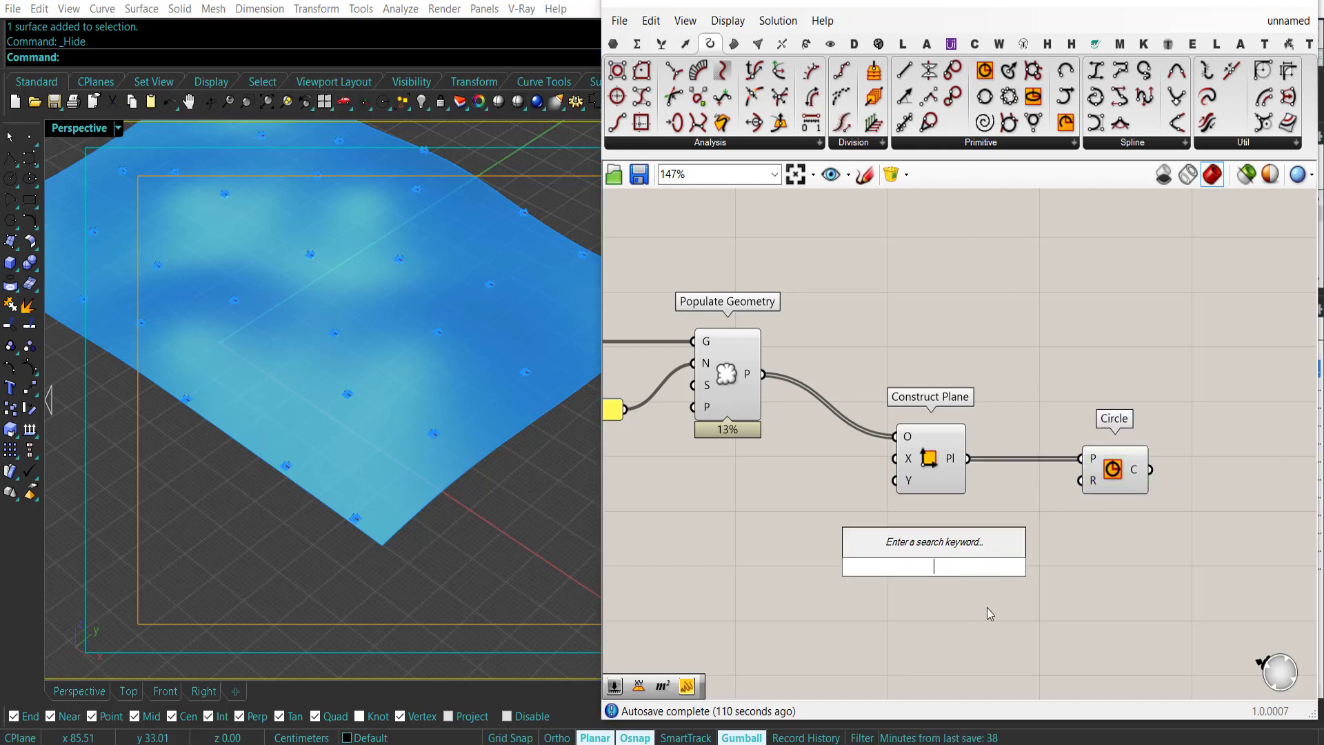
text(12)
key(Return)
drag(1021, 567, 1081, 480)
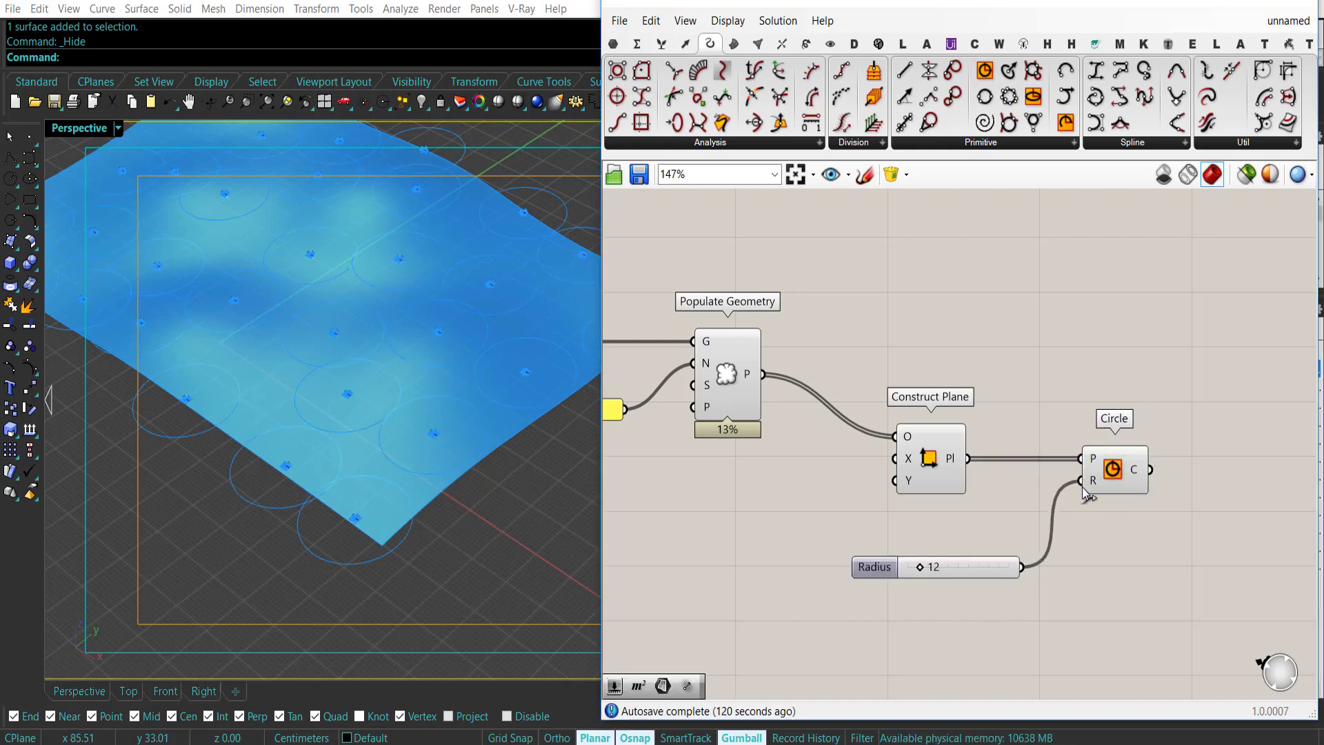
Set the circle radius slider to 9 and move it closer beneath Construct Plane.
scroll(921, 573, up, 3)
drag(921, 571, 917, 569)
click(1249, 401)
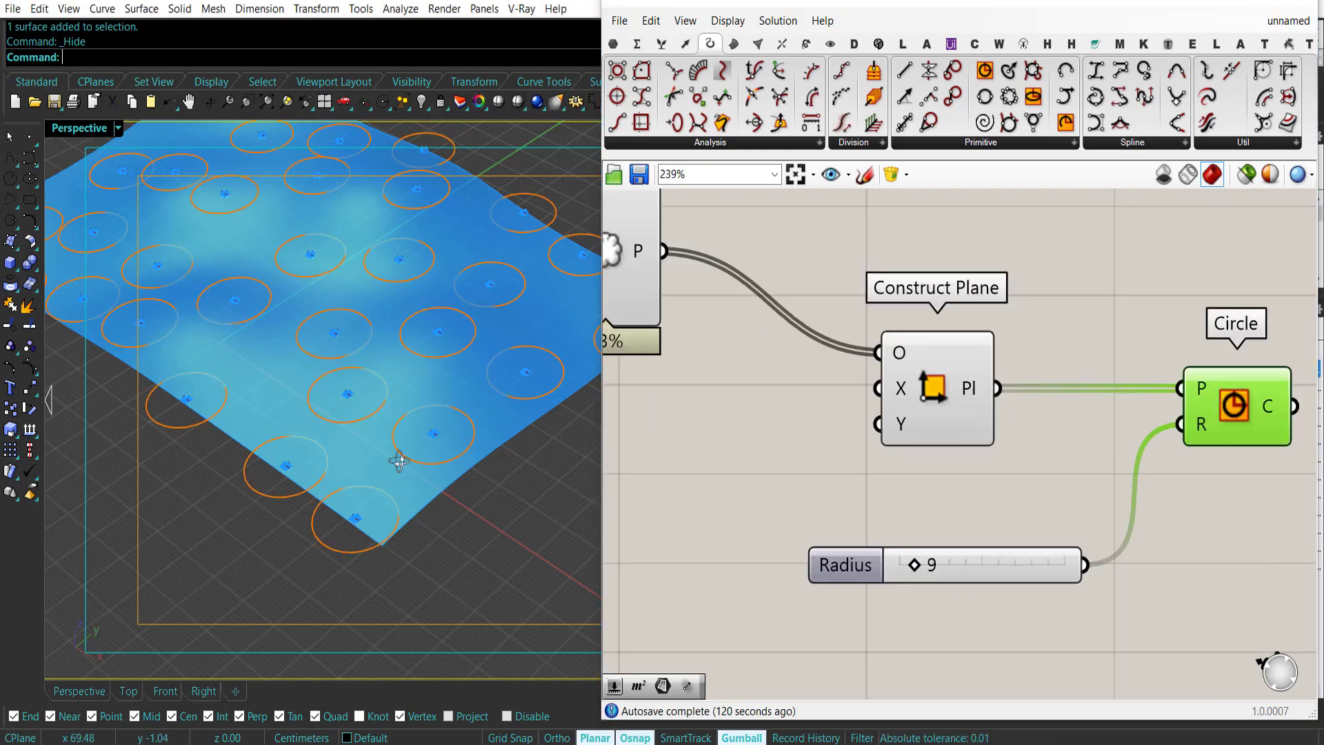
mouse_move(399, 459)
right_down()
mouse_move(384, 432)
mouse_move(386, 450)
right_up()
scroll(386, 450, down, 3)
drag(850, 578, 770, 500)
click(896, 551)
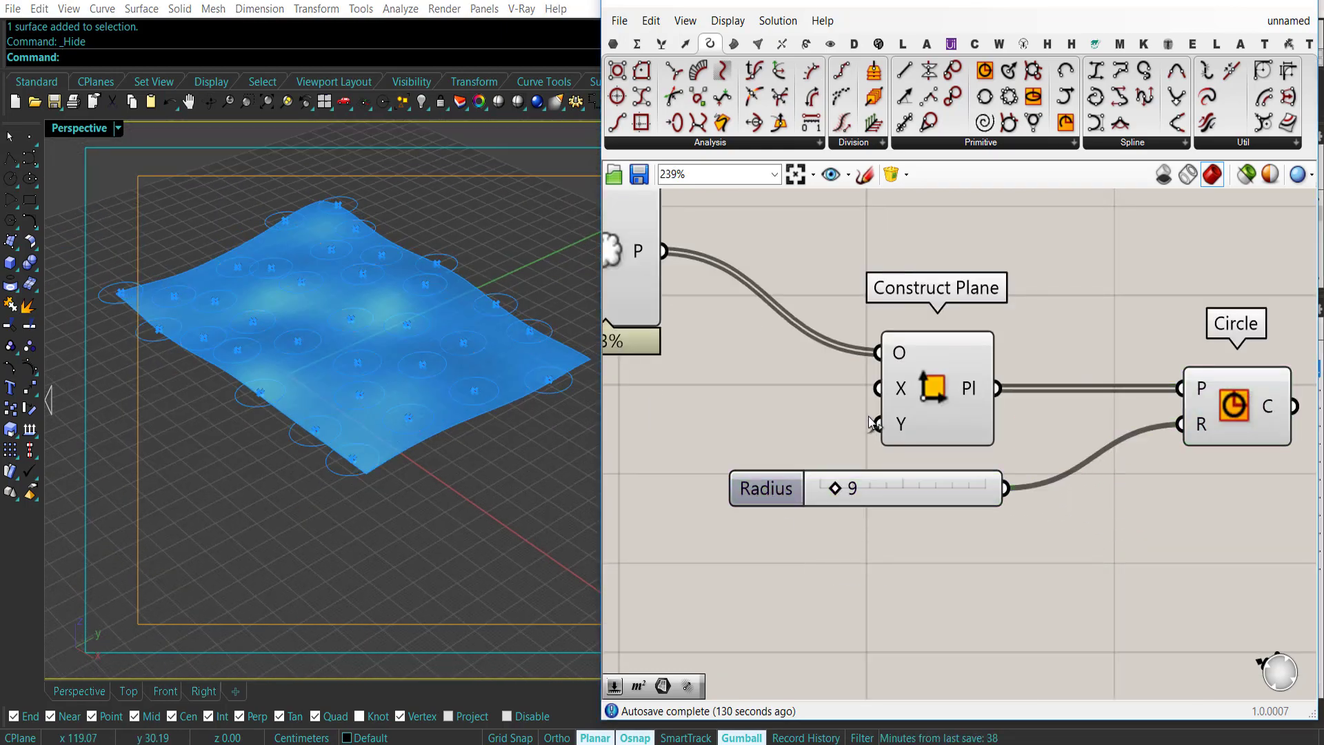
Tighten the layout by moving the components that follow Offset Surface closer together.
scroll(986, 483, down, 6)
right_drag(983, 488, 915, 499)
drag(1112, 476, 923, 406)
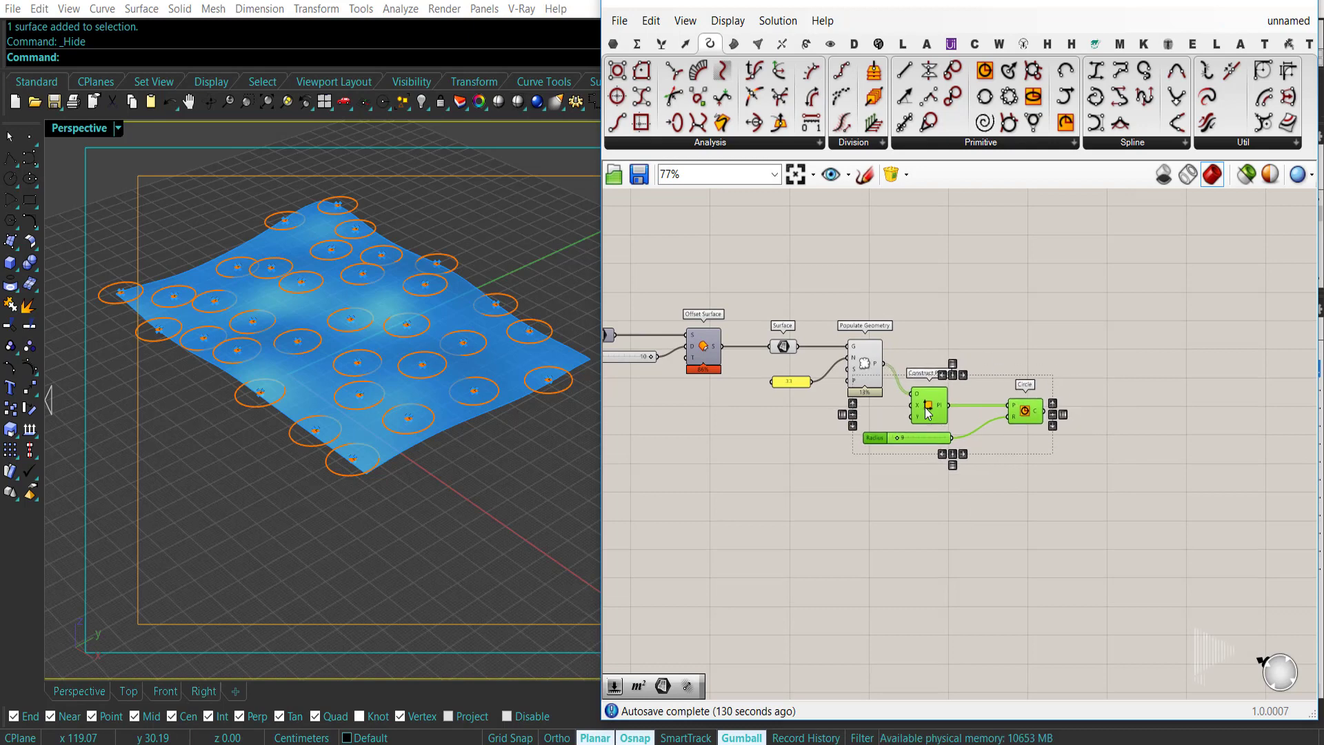
click(755, 496)
right_drag(755, 496, 836, 514)
drag(1172, 490, 840, 362)
click(823, 346)
right_drag(937, 436, 900, 439)
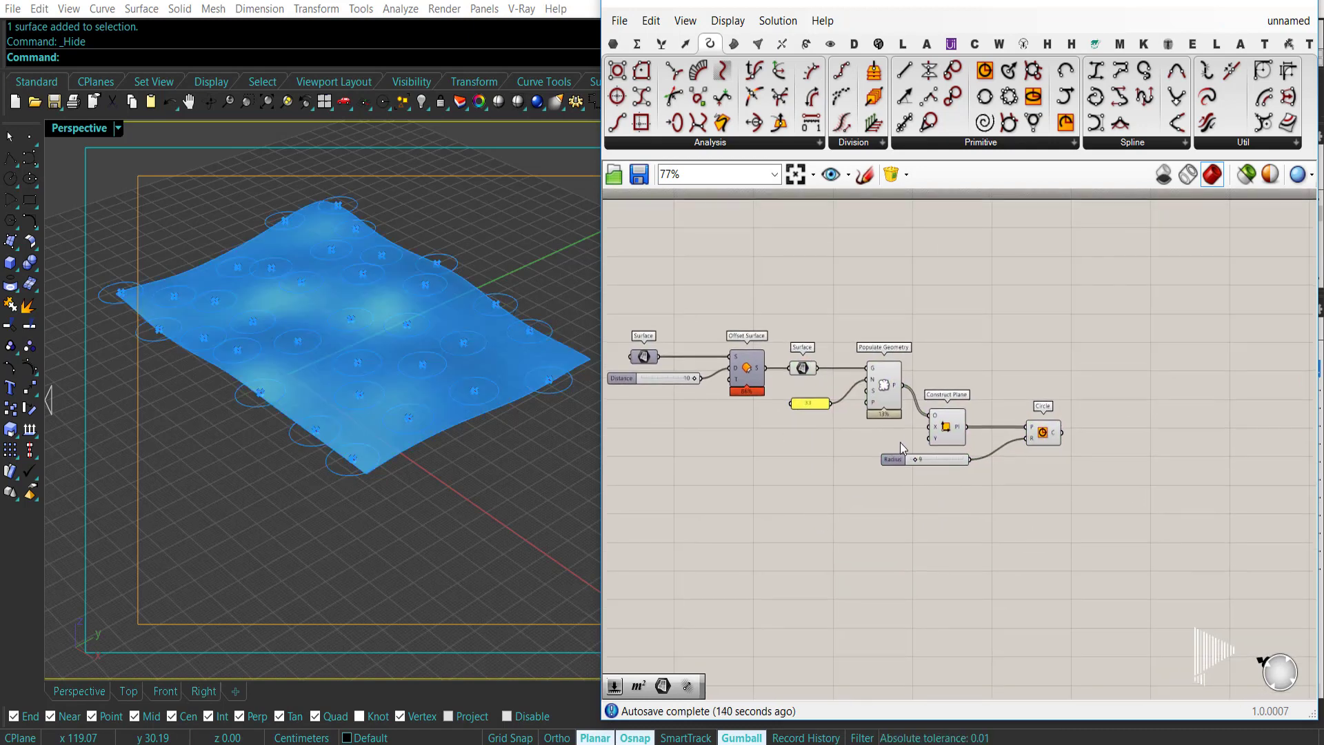
Turn off the previews of Populate Geometry and Construct Plane.
drag(899, 436, 842, 324)
middle_click(822, 278)
click(849, 307)
click(867, 482)
right_drag(868, 482, 840, 486)
drag(947, 485, 905, 433)
middle_click(889, 470)
click(948, 494)
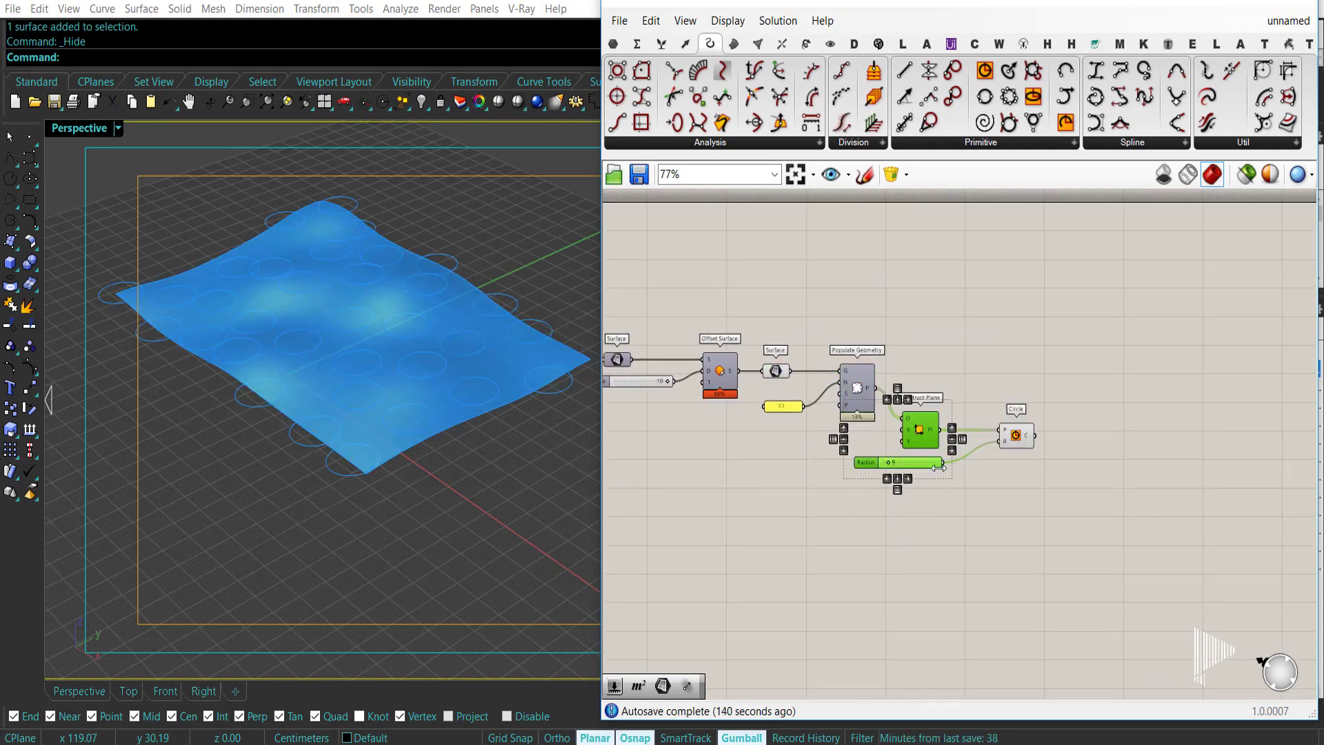
Add a Project component, connecting the circles as its curves and the offset Surface parameter as its Brep.
scroll(1013, 442, up, 3)
right_drag(1013, 442, 966, 436)
click(967, 436)
click(925, 514)
right_drag(925, 514, 938, 479)
double_click(1015, 509)
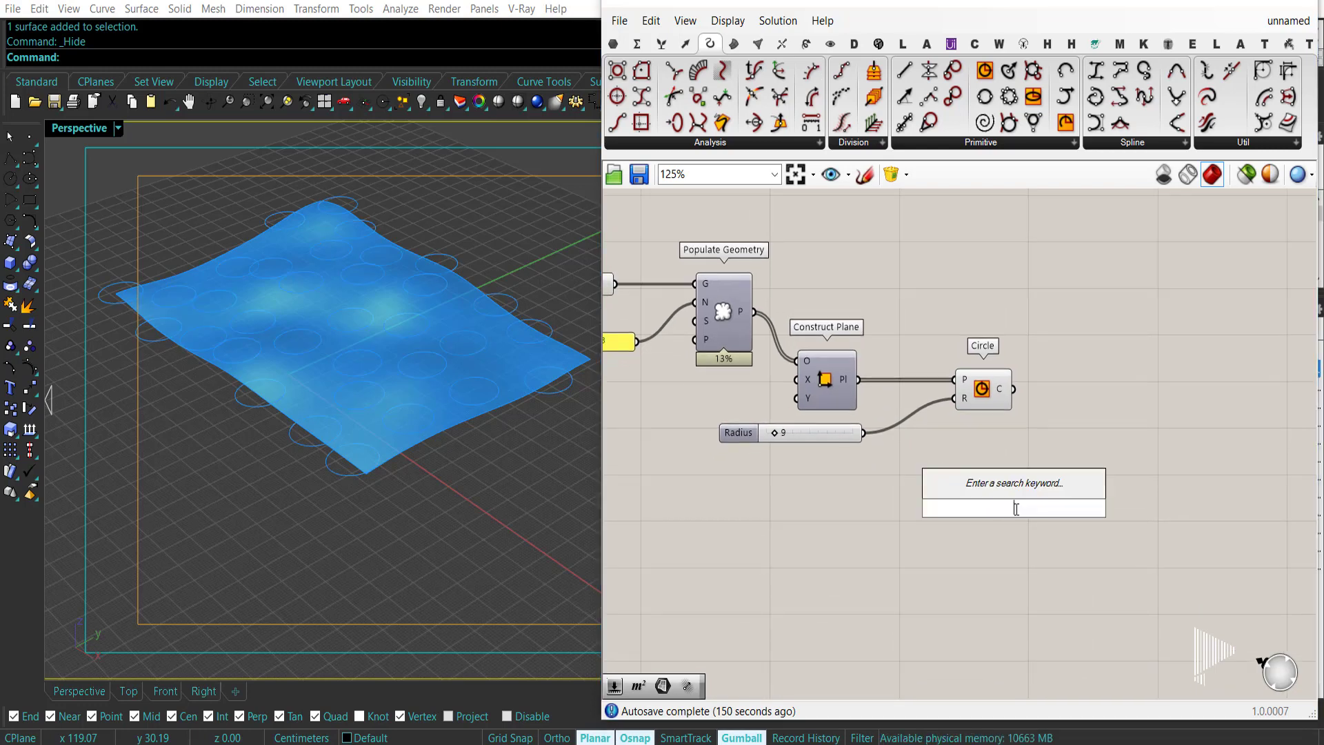
text(proj)
key(Return)
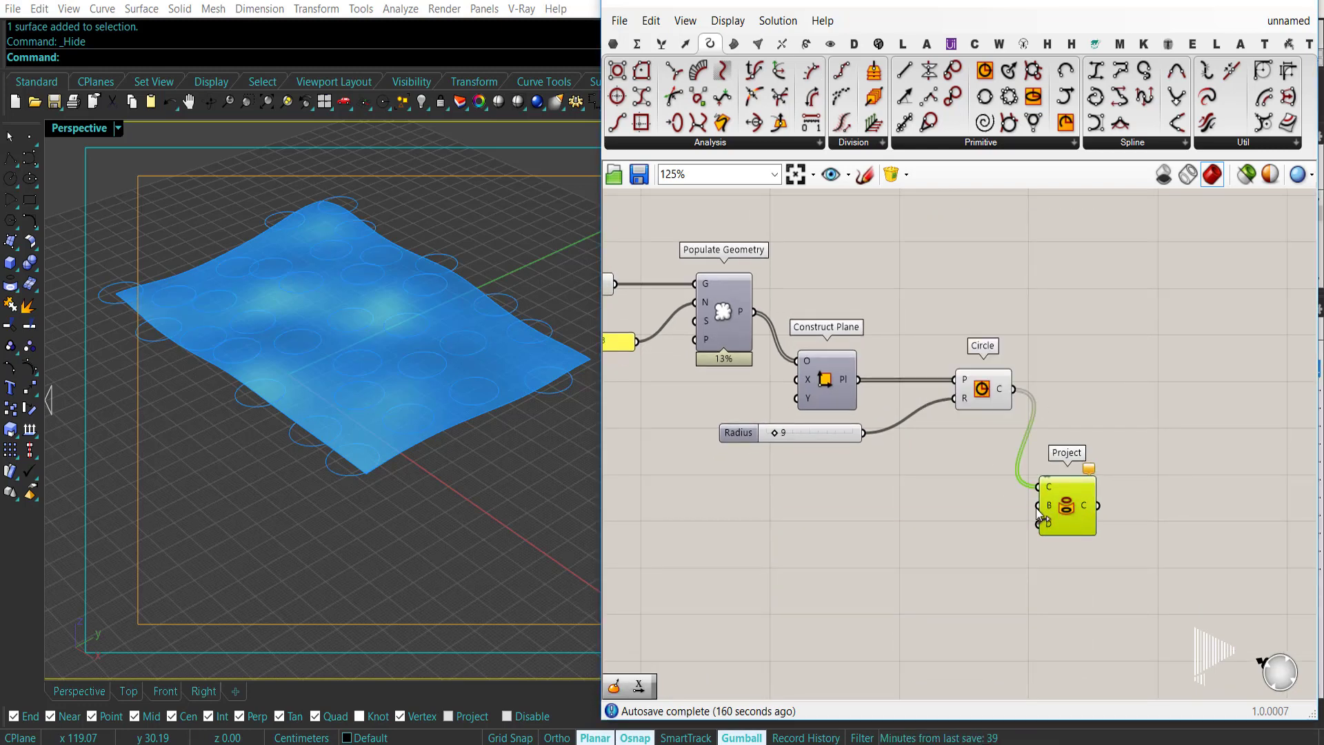
drag(1036, 506, 804, 537)
scroll(896, 531, down, 2)
scroll(1058, 482, up, 3)
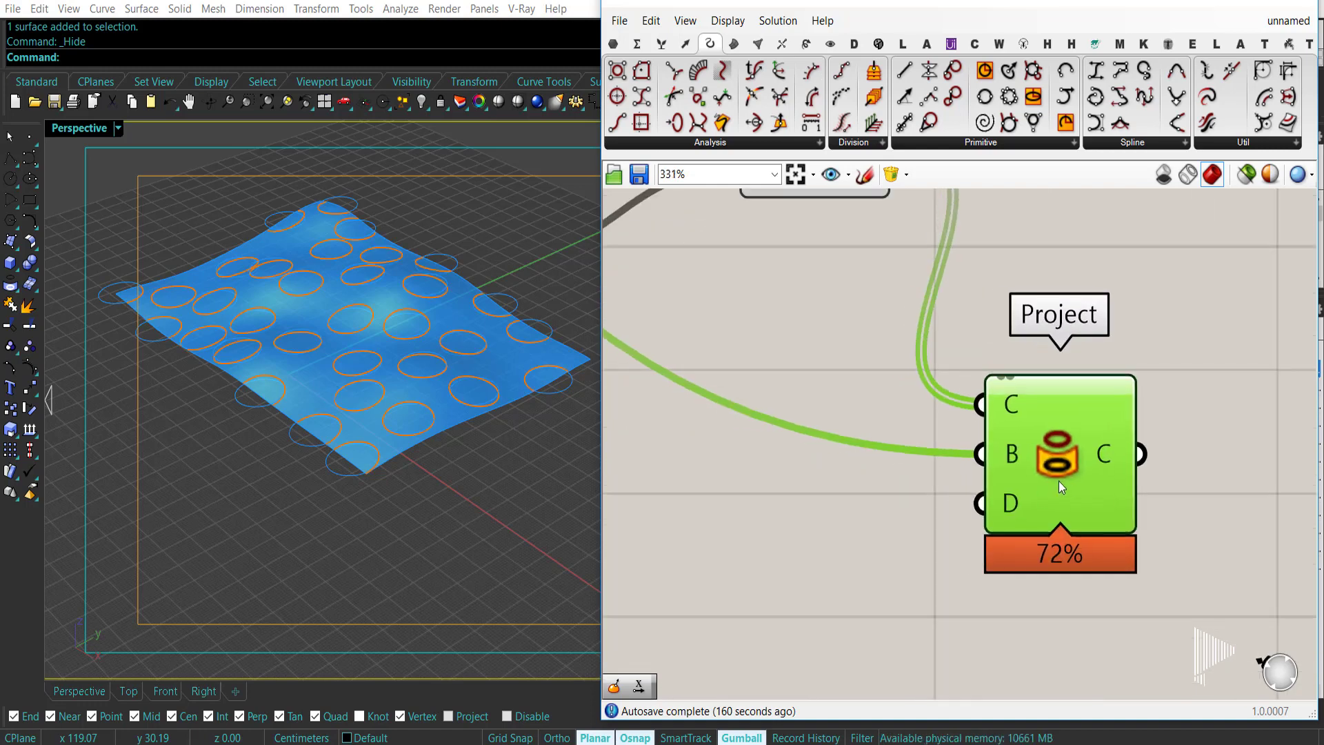
Insert a relay on the wire to the Project component's Brep input and position it below the radius slider.
scroll(1026, 544, down, 2)
scroll(1025, 545, down, 3)
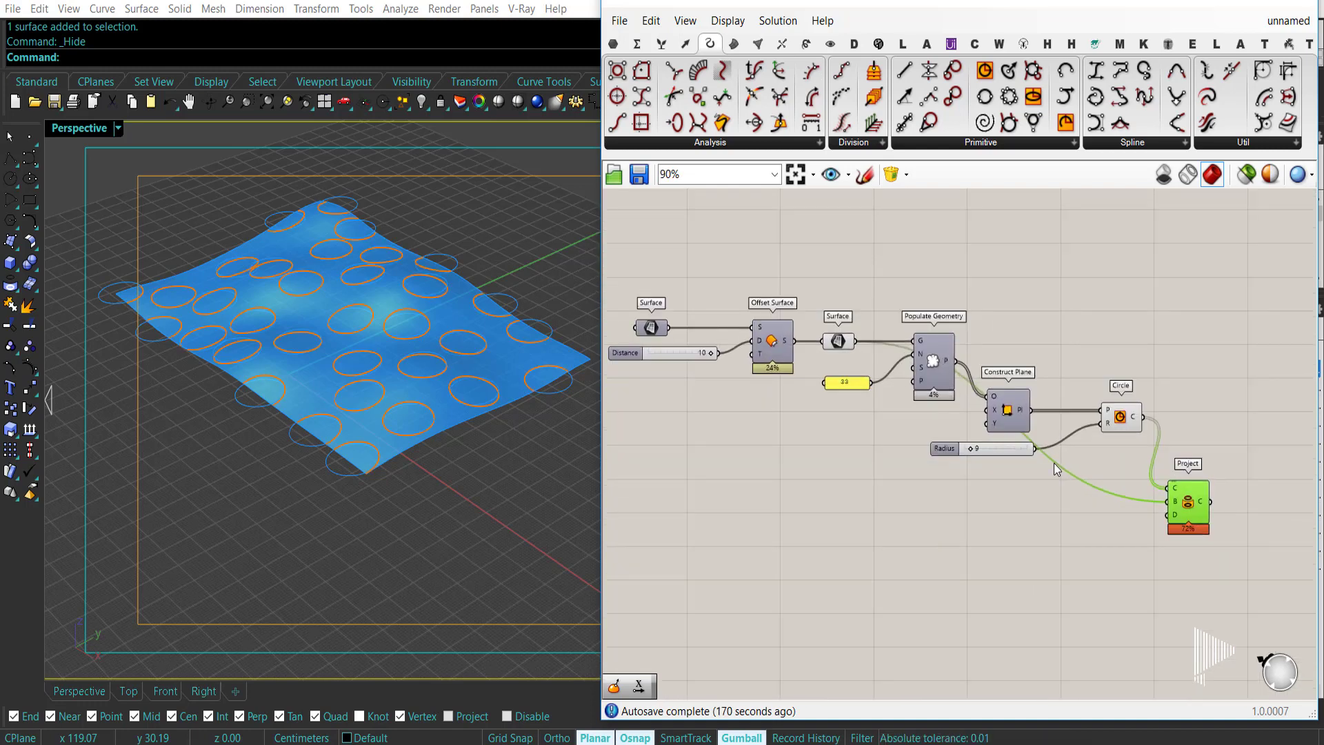
double_click(1053, 462)
drag(1053, 462, 946, 505)
click(1005, 581)
right_drag(1008, 582, 962, 554)
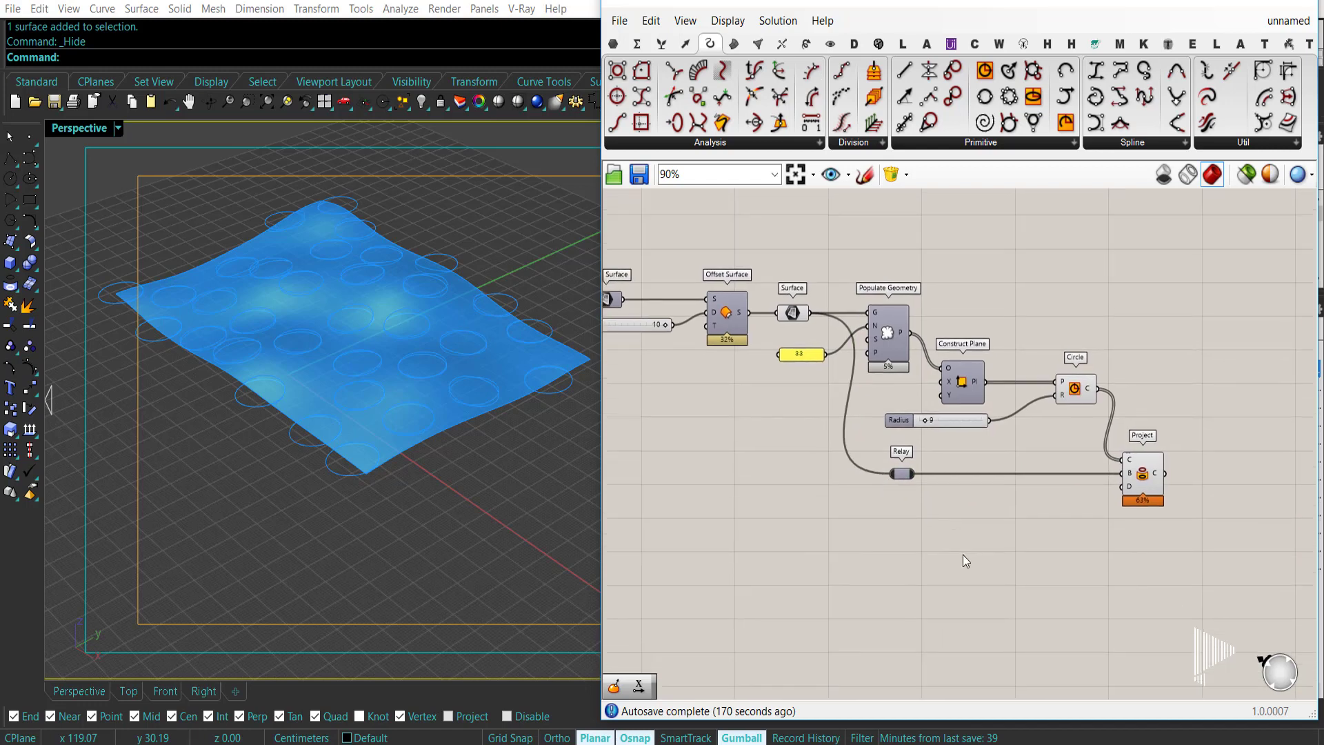
Add an Evaluate Surface component below the relay and connect the offset surface to its surface input.
right_drag(879, 537, 933, 529)
double_click(966, 588)
text(eval)
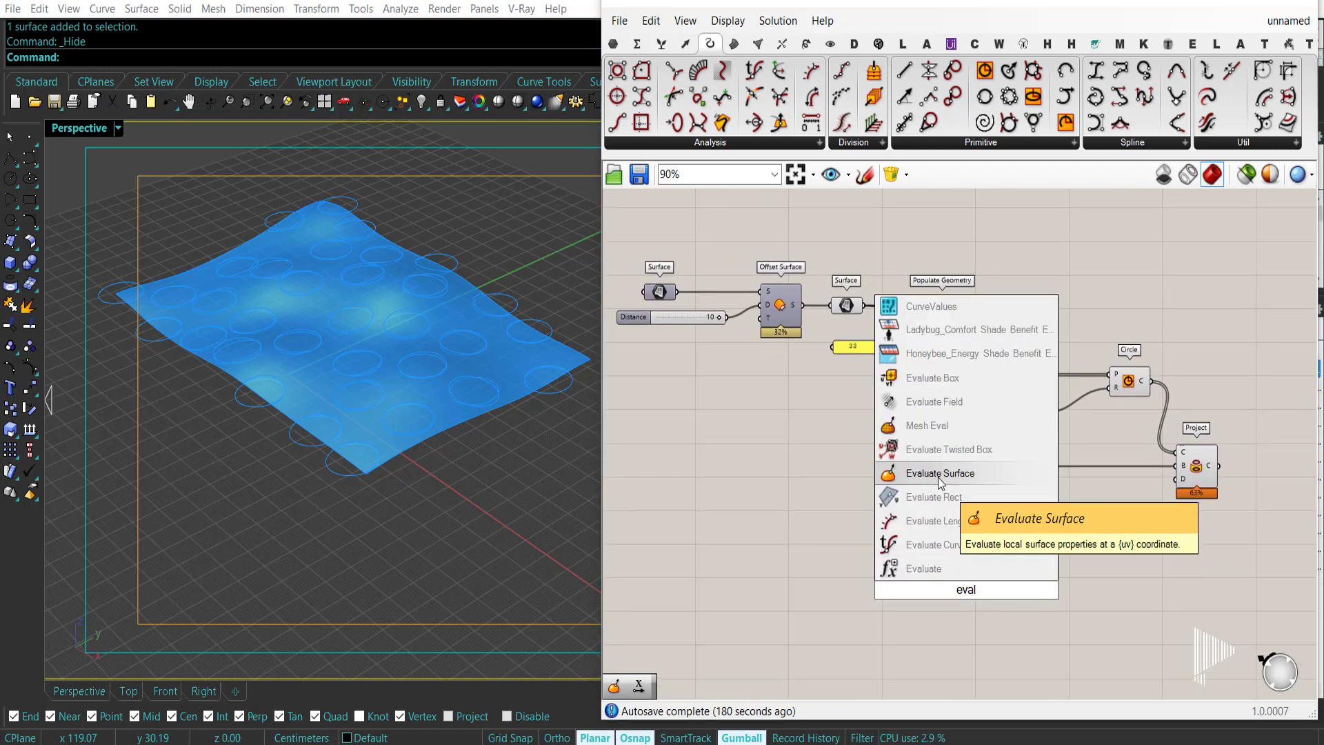
click(939, 473)
drag(972, 584, 945, 560)
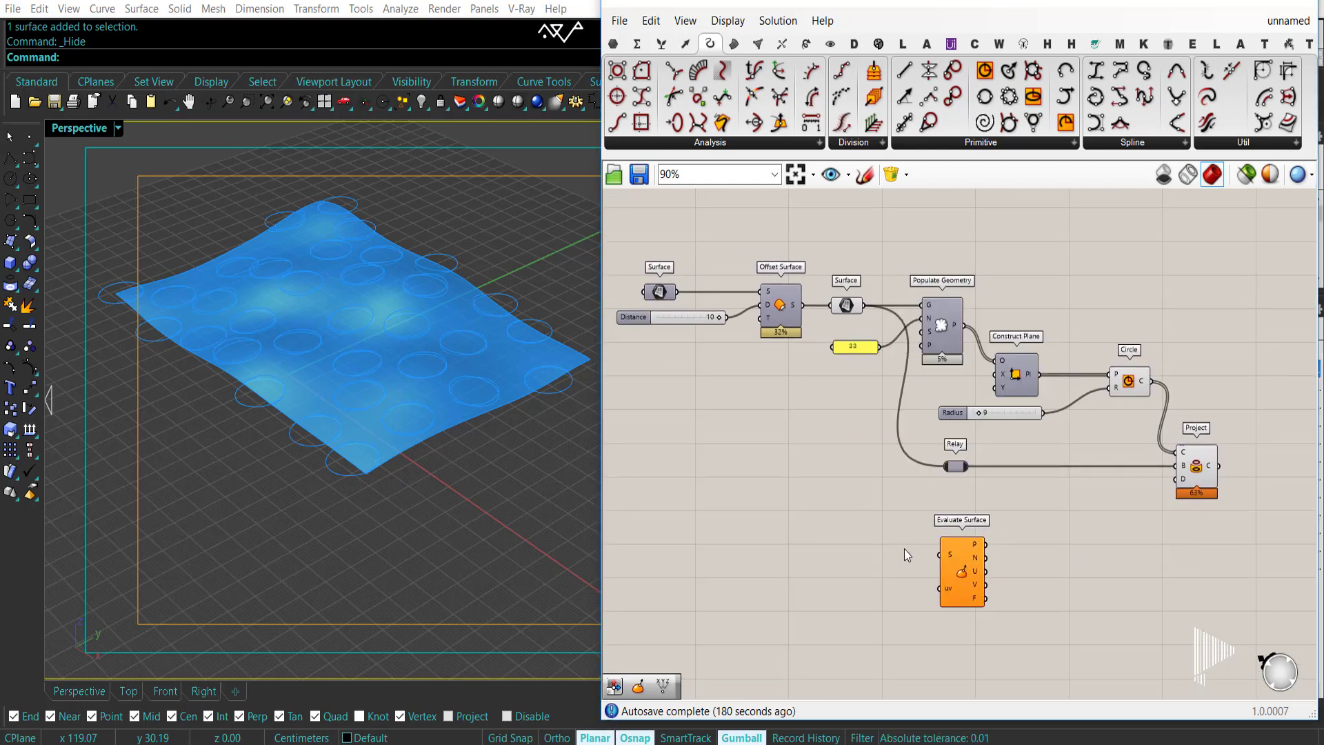
drag(865, 307, 939, 555)
drag(1040, 542, 1035, 534)
right_drag(1081, 500, 991, 469)
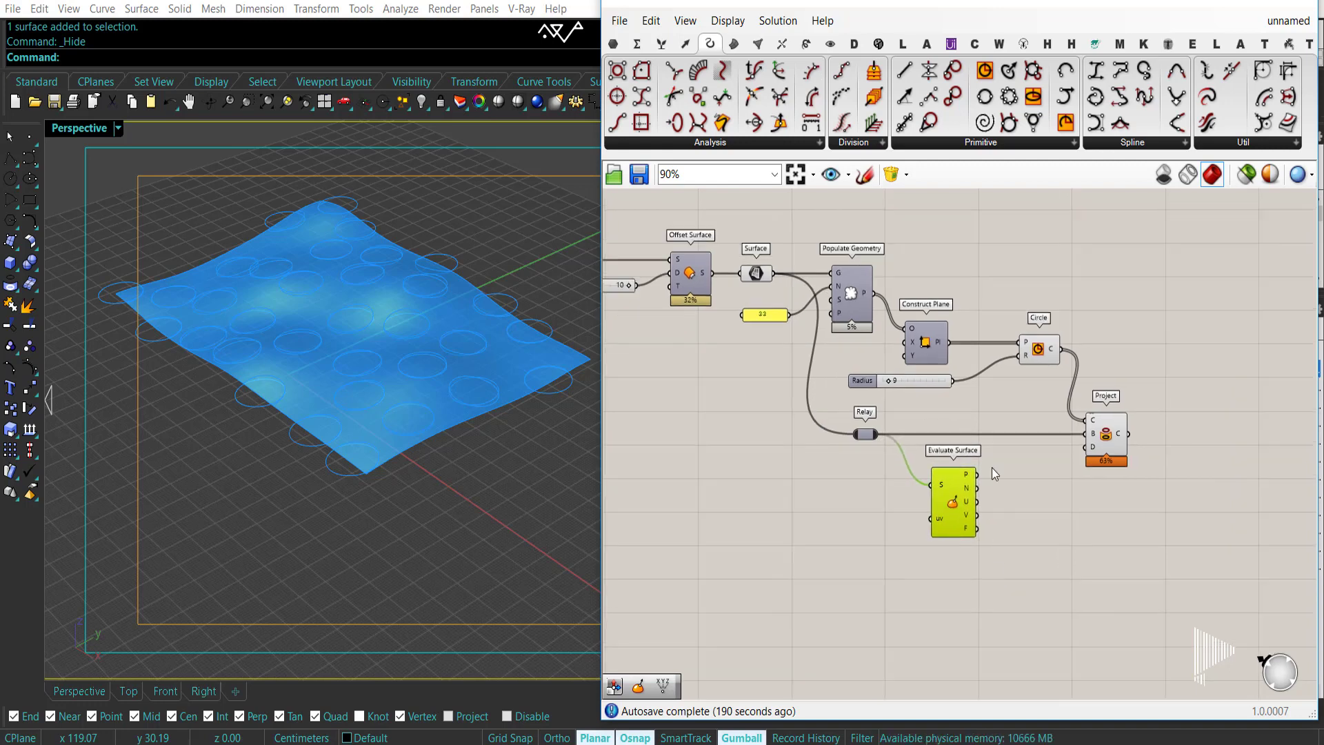
Connect the Evaluate Surface normal to the Project direction input and reparameterize the evaluated surface input.
scroll(991, 469, up, 2)
click(1010, 537)
mouse_move(1011, 540)
right_down()
mouse_move(976, 541)
mouse_move(1022, 542)
mouse_move(996, 534)
right_up()
drag(950, 502, 949, 499)
right_click(895, 495)
click(922, 570)
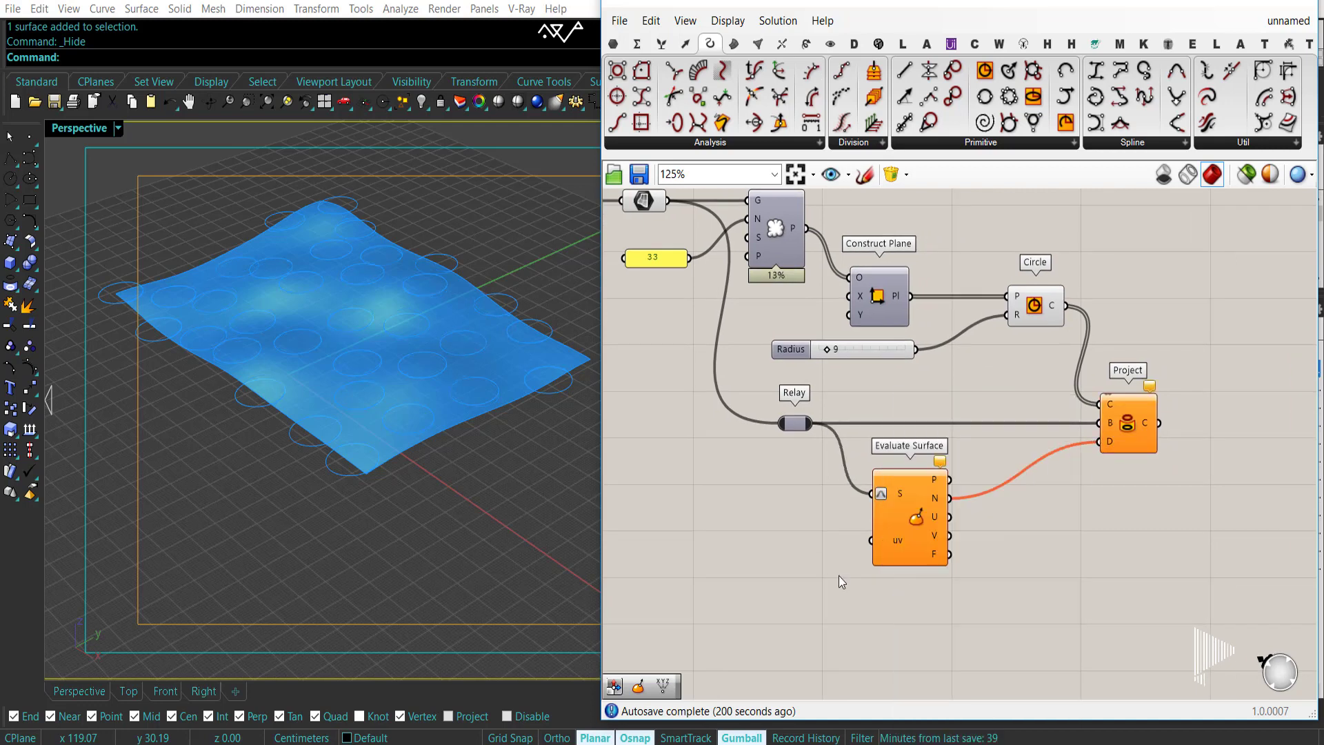
Add an MD Slider, connect it to the uv input of Evaluate Surface and place it beside that component.
right_drag(762, 576, 895, 516)
double_click(881, 593)
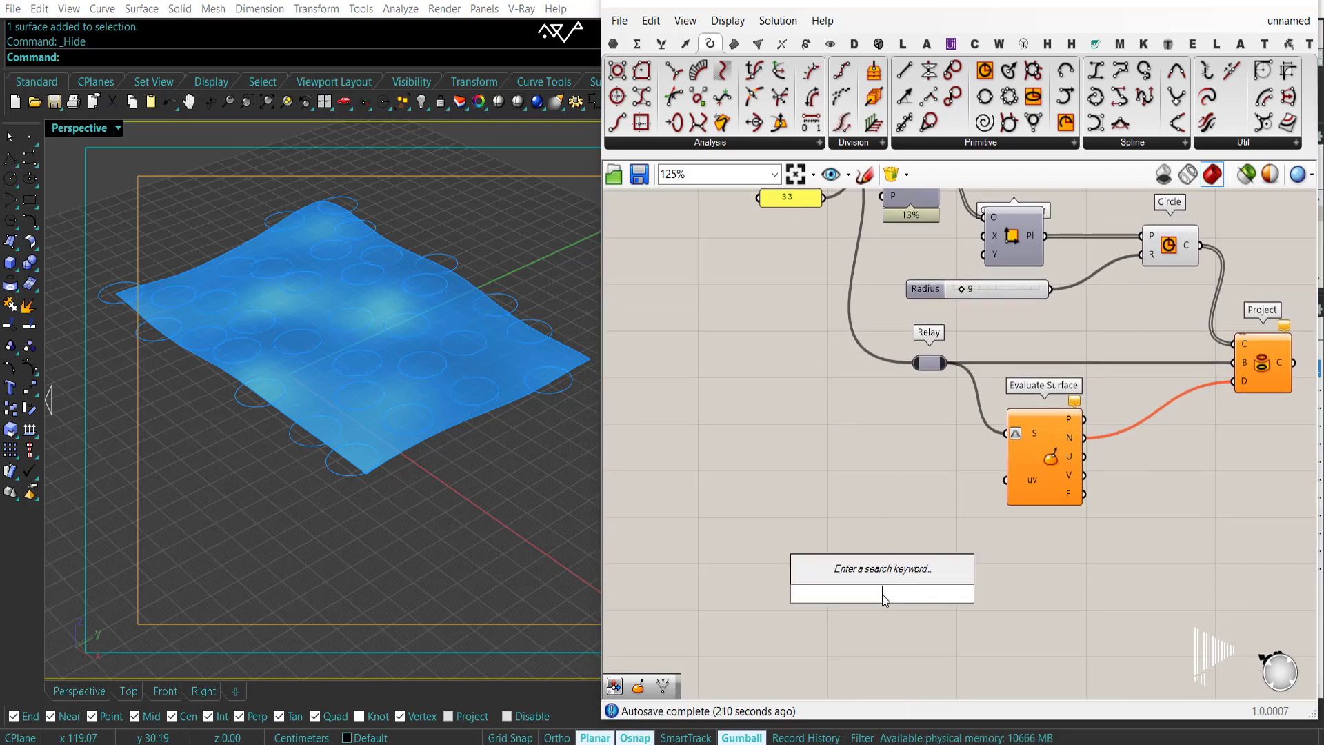
text(md)
key(Return)
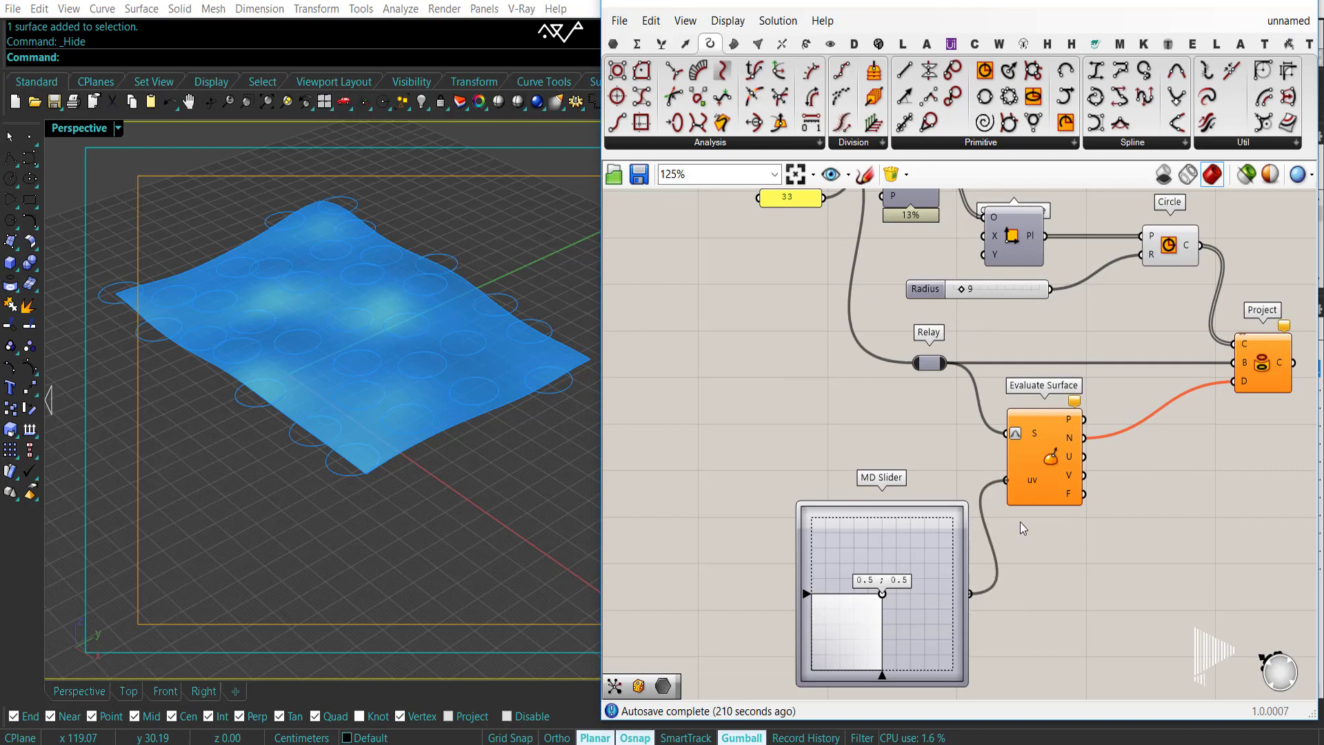
drag(924, 597, 902, 508)
Turn off the preview of the Circle component and check the projected curves on the surface.
right_drag(1266, 396, 1163, 428)
click(1074, 289)
middle_click(1157, 247)
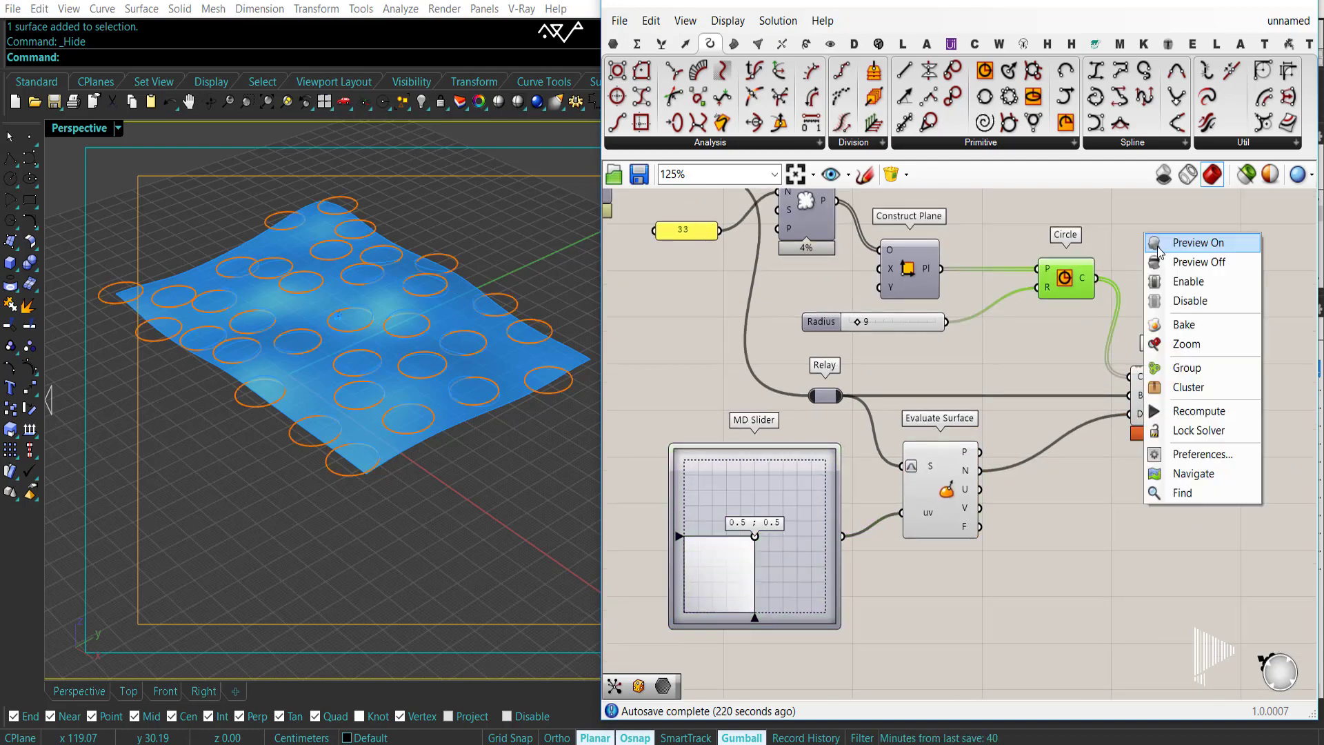
click(1198, 261)
right_drag(429, 360, 354, 390)
click(1158, 397)
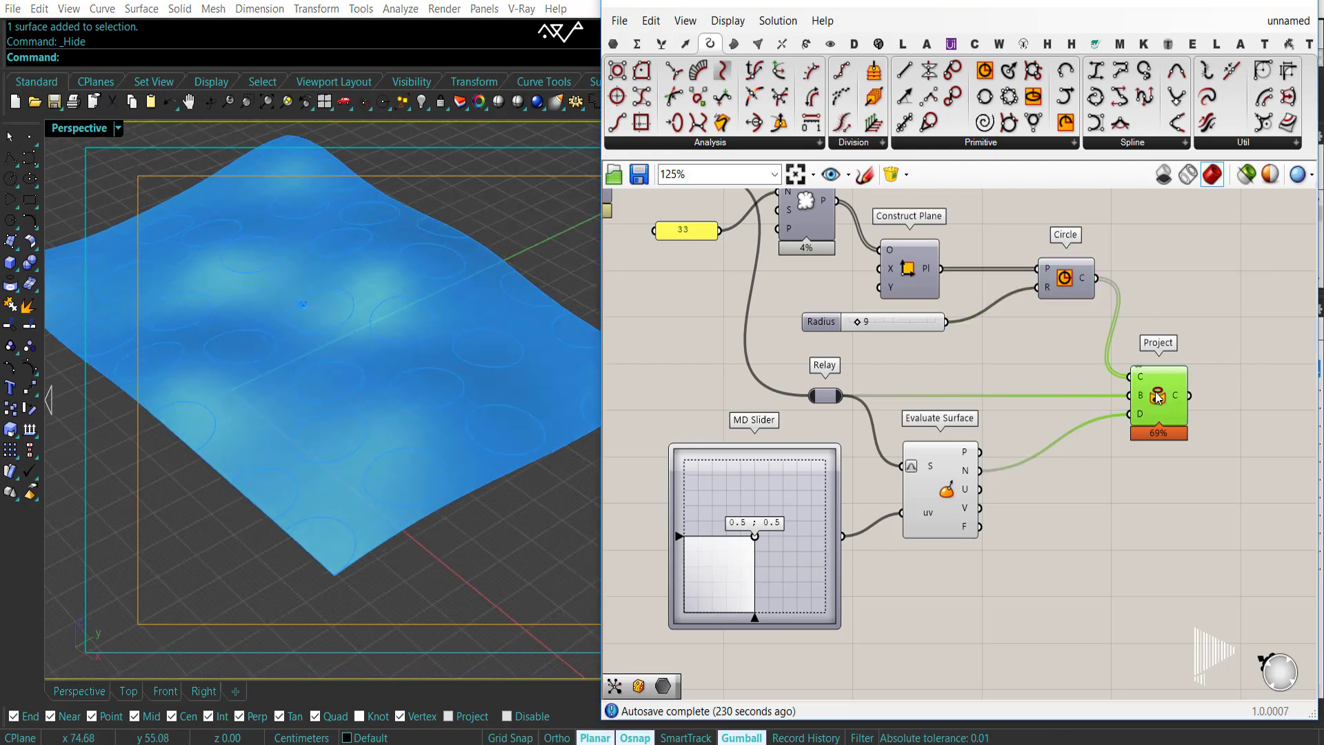
Add a Curve parameter after Project, connect the projected curves to it and align it with the output.
right_drag(1158, 398, 1002, 409)
click(613, 44)
click(649, 122)
click(1092, 405)
drag(1034, 407, 1069, 405)
drag(1090, 415, 1121, 421)
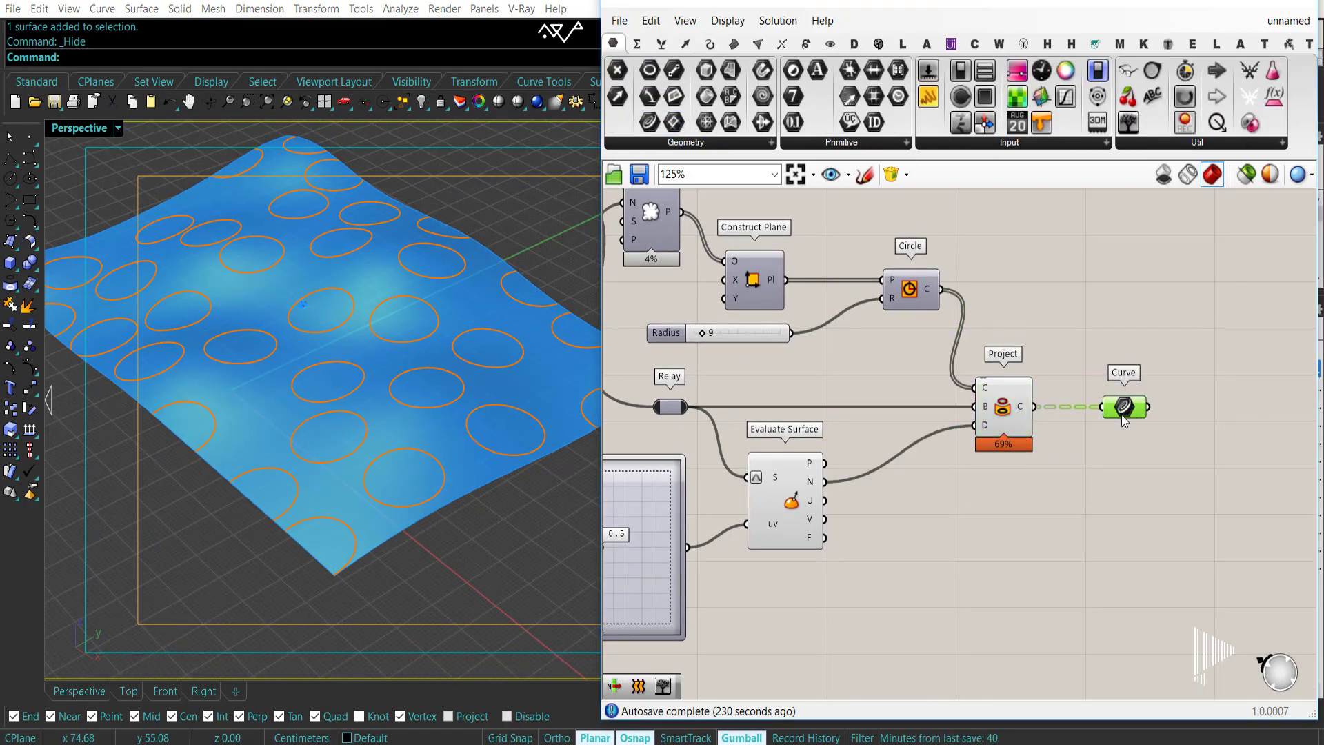
Turn off the preview of the Project component, flatten its curve output and select the Curve parameter to highlight the projected curves.
click(1005, 414)
middle_click(1001, 292)
click(1022, 322)
scroll(1064, 412, up, 3)
right_click(983, 402)
click(1022, 496)
click(1080, 518)
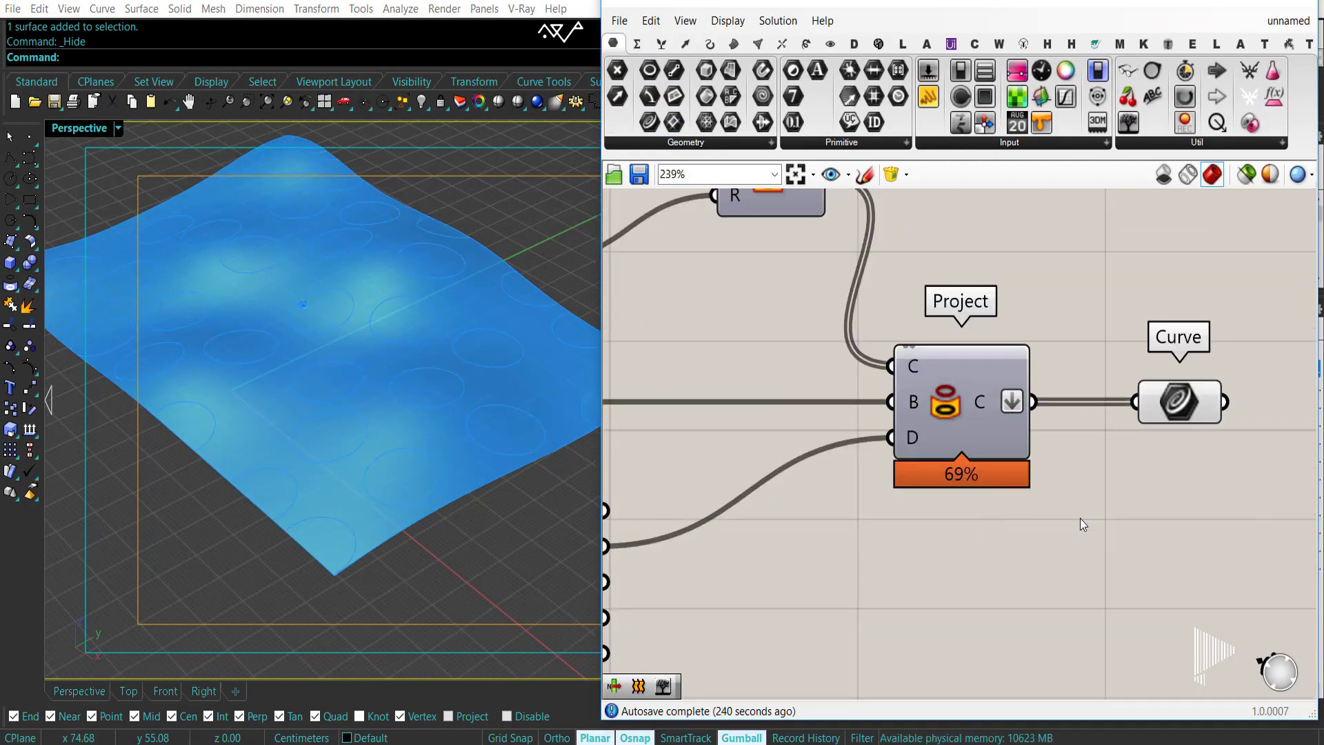
click(1180, 415)
right_drag(413, 421, 319, 340)
Set the MD Slider's X domain to 0 To 80 in its properties.
scroll(754, 543, down, 5)
right_drag(748, 543, 1041, 433)
click(968, 473)
scroll(969, 473, up, 5)
scroll(951, 500, down, 2)
right_drag(907, 562, 1020, 512)
click(1015, 480)
click(1064, 443)
middle_click(1152, 426)
click(1109, 491)
right_drag(758, 452, 795, 450)
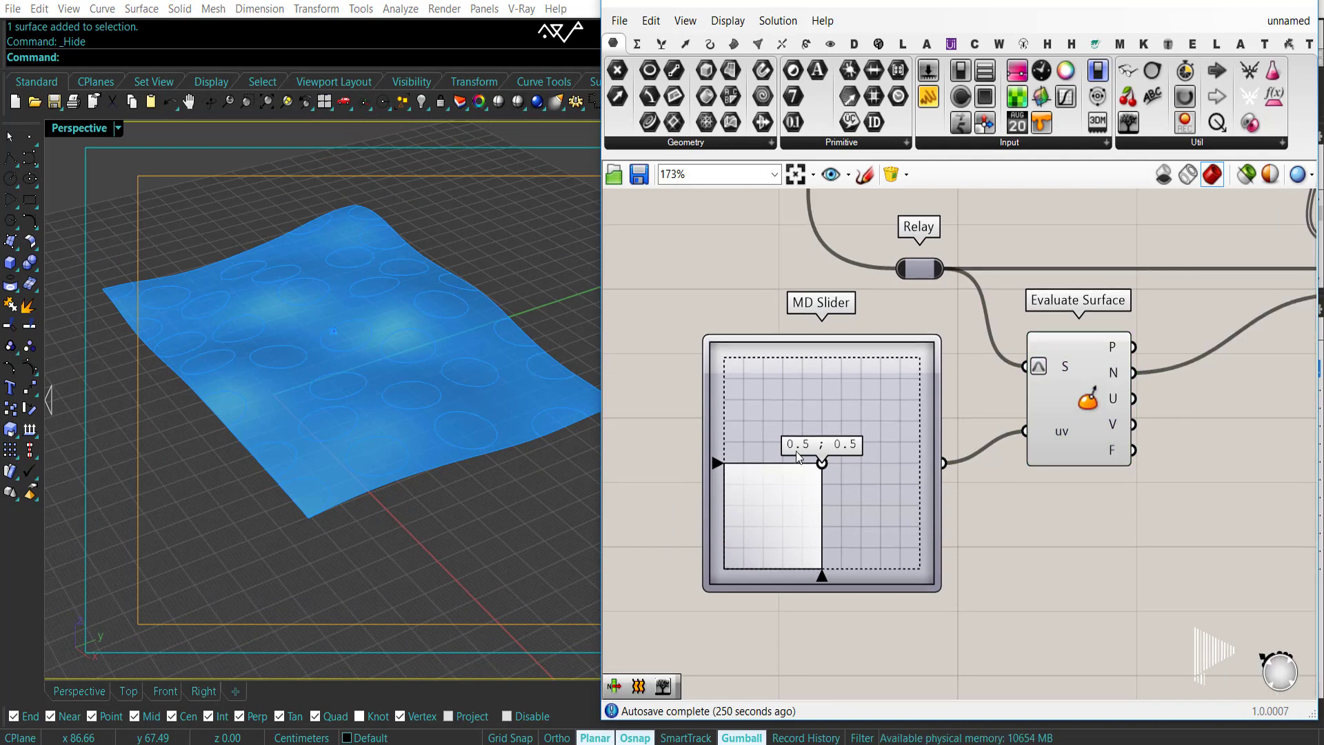
double_click(795, 451)
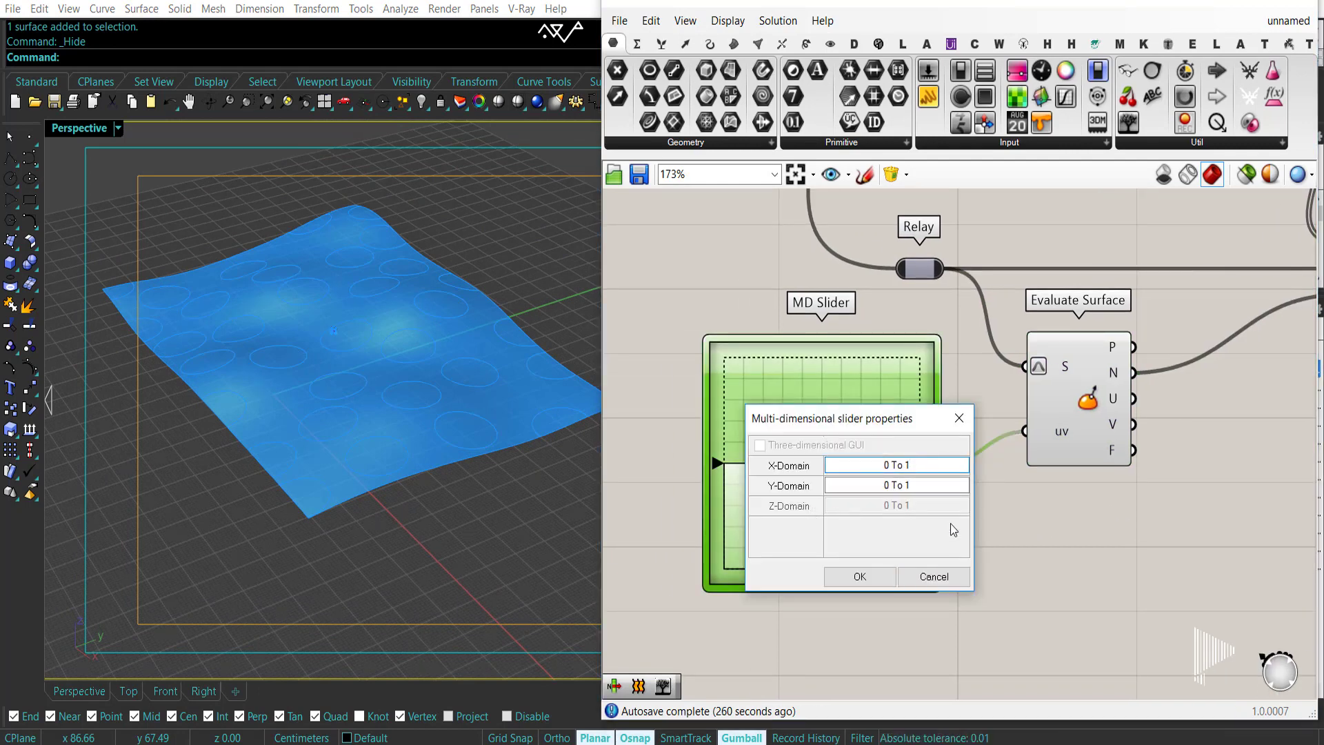
key(BackSpace)
text(80)
click(932, 486)
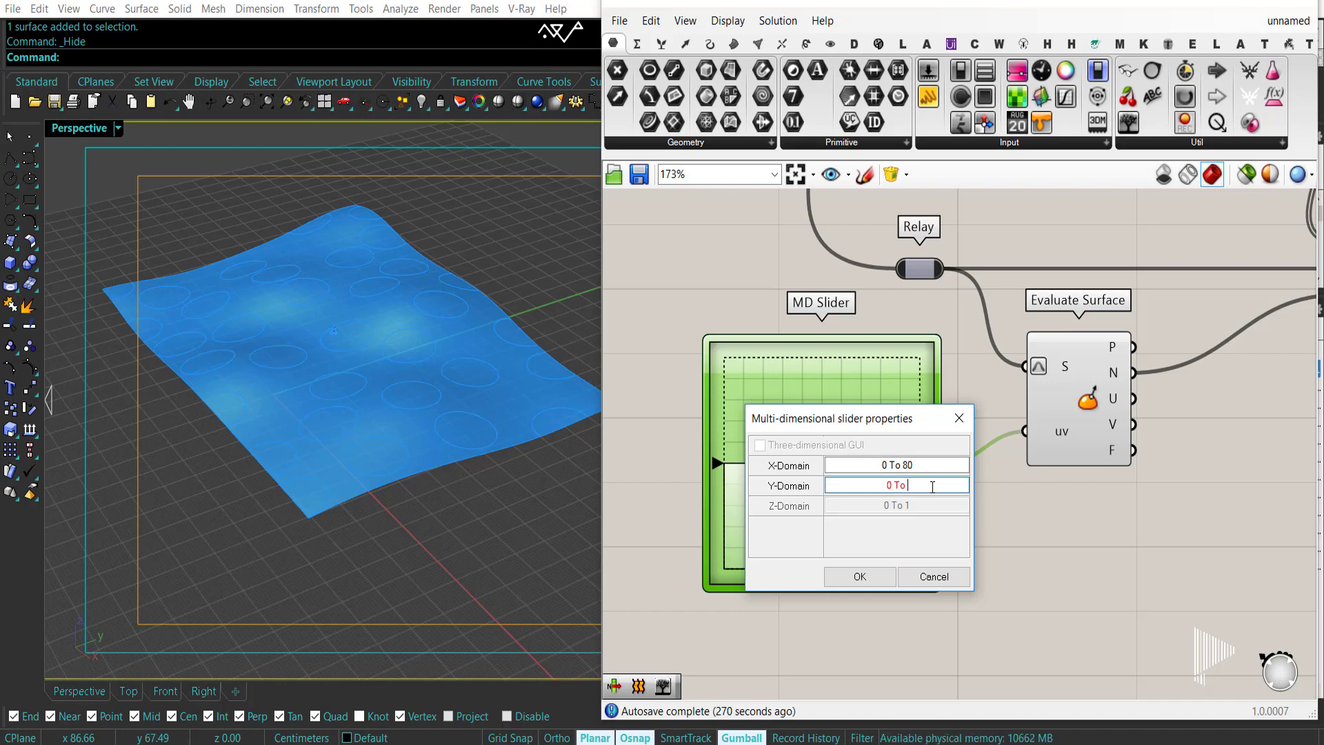
click(873, 582)
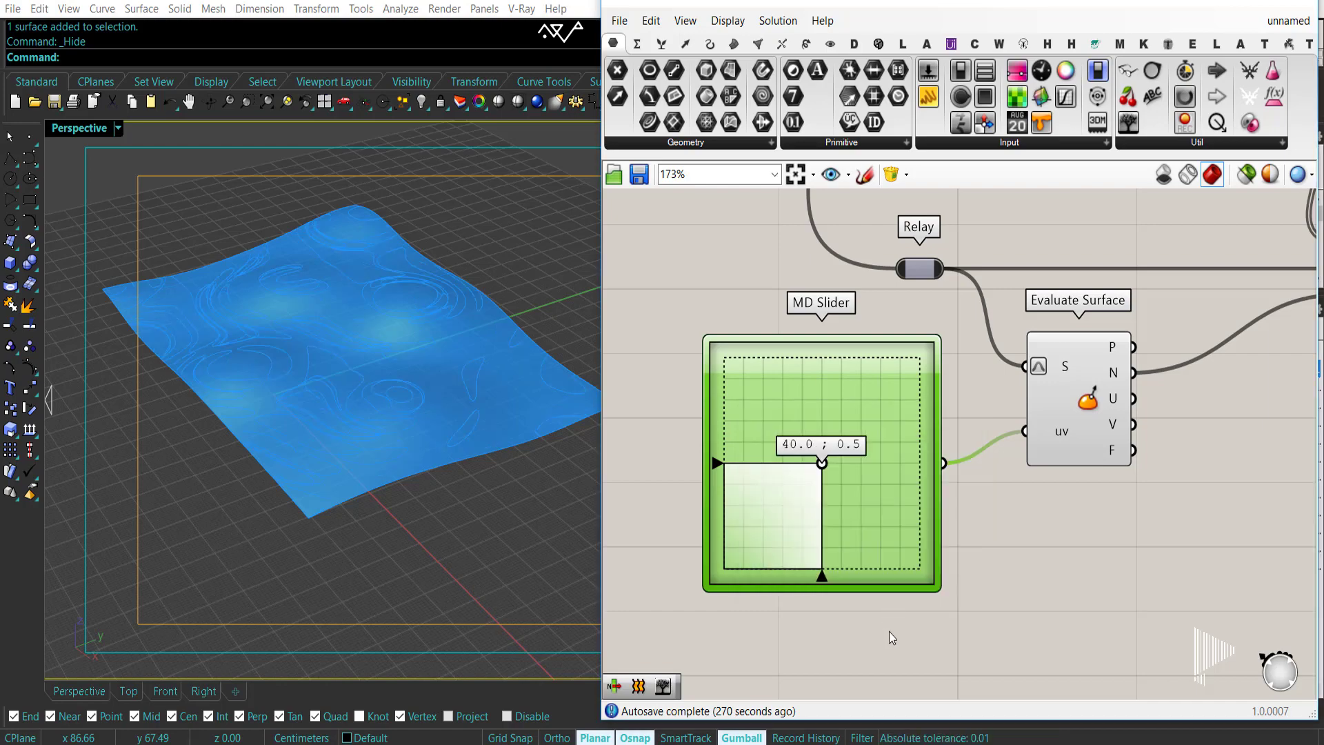
Highlight the projected curves through the Curve parameter and move the MD Slider's point to about 56.07 ; 0.75.
right_drag(372, 345, 421, 355)
scroll(1220, 410, down, 2)
right_drag(1220, 411, 982, 486)
click(1223, 386)
mouse_move(417, 380)
right_down()
mouse_move(440, 428)
mouse_move(375, 384)
mouse_move(408, 367)
right_up()
right_drag(795, 552, 872, 542)
scroll(872, 540, up, 2)
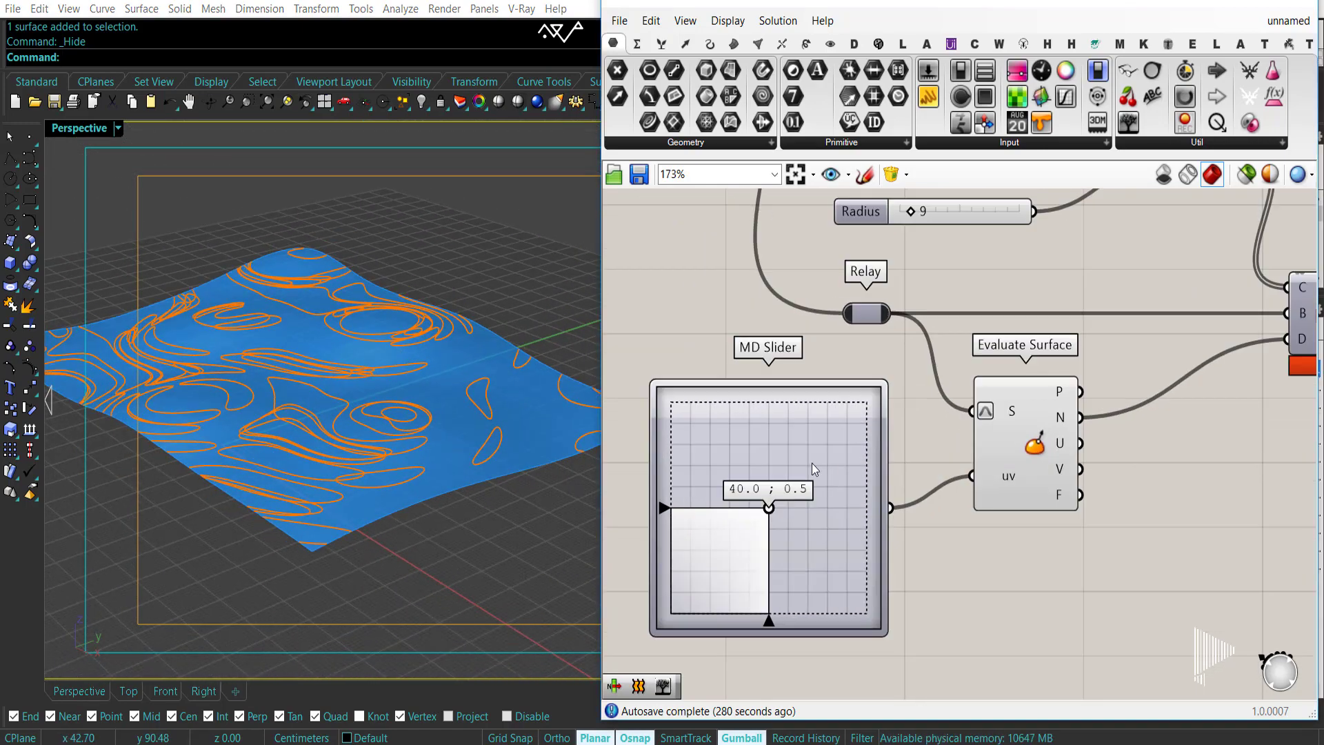
drag(826, 448, 811, 482)
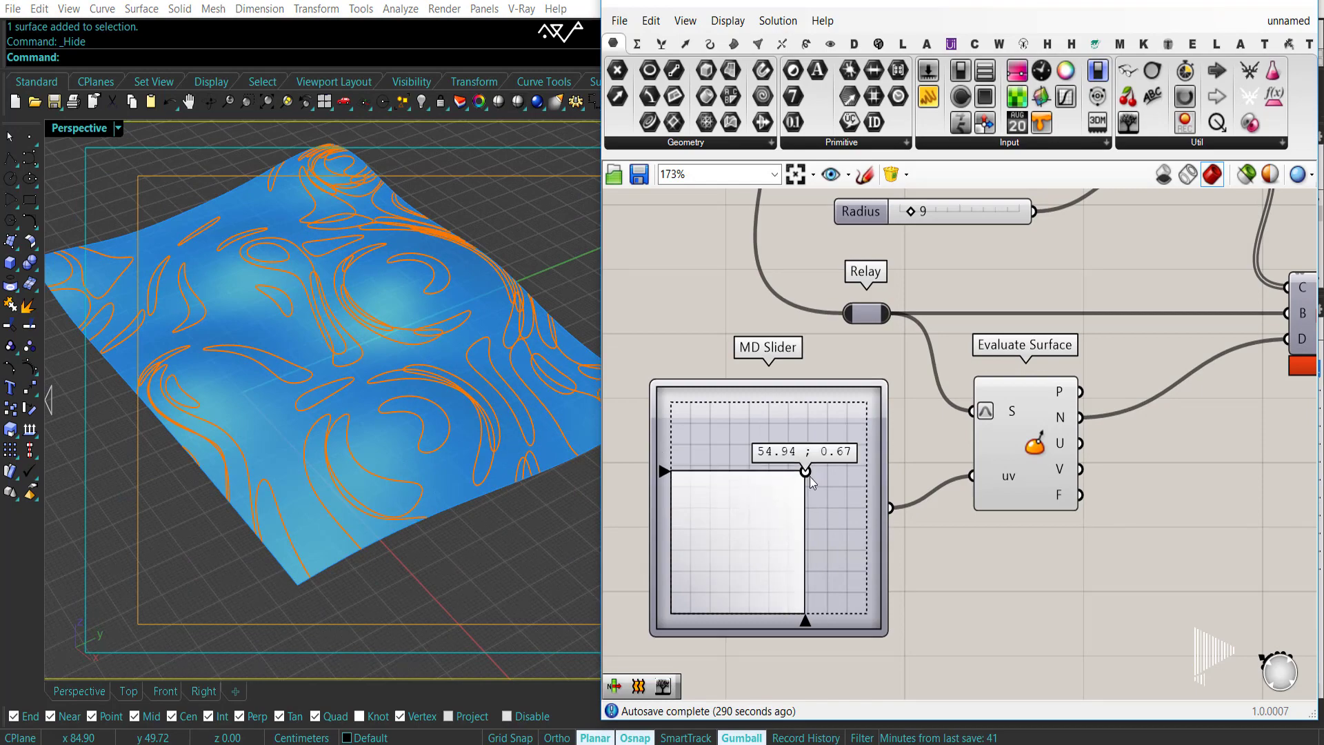
right_drag(415, 374, 338, 404)
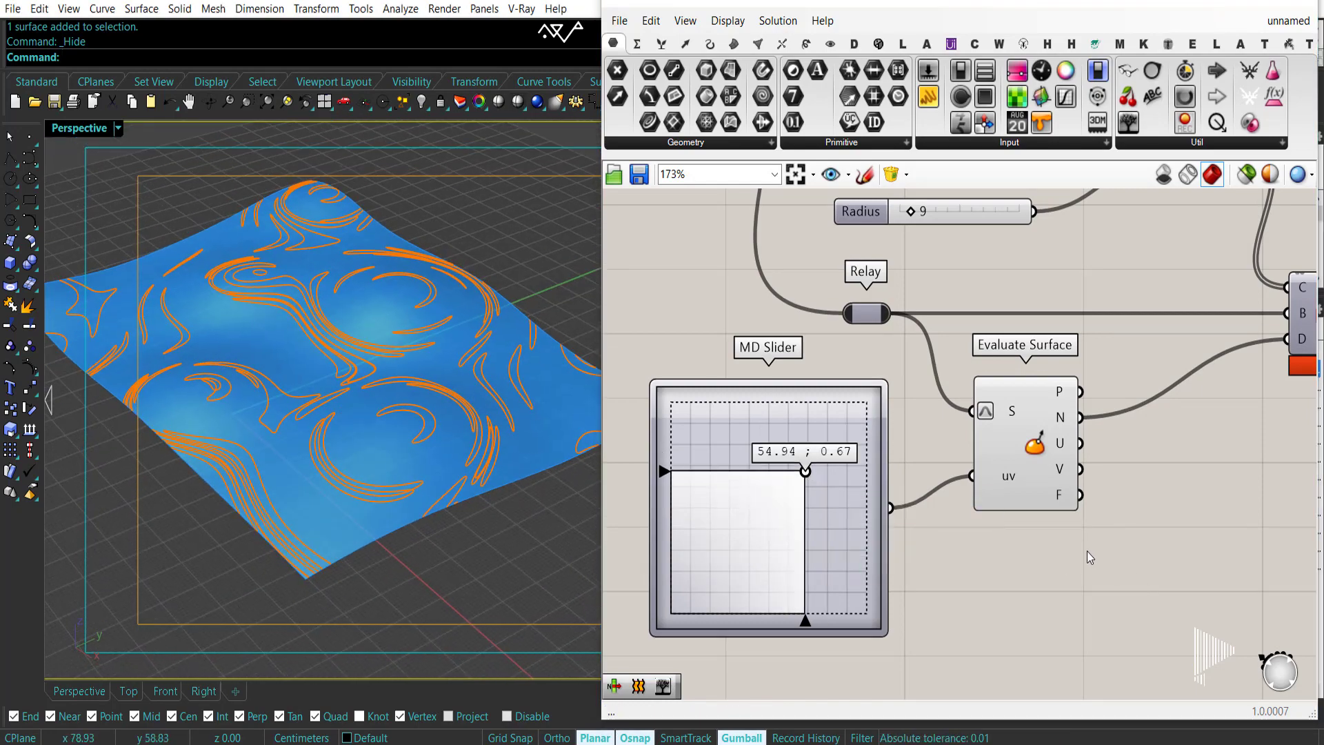
right_drag(804, 470, 887, 491)
mouse_move(887, 491)
mouse_down()
mouse_move(905, 477)
mouse_move(870, 476)
mouse_move(916, 473)
mouse_move(832, 480)
mouse_move(893, 480)
mouse_up()
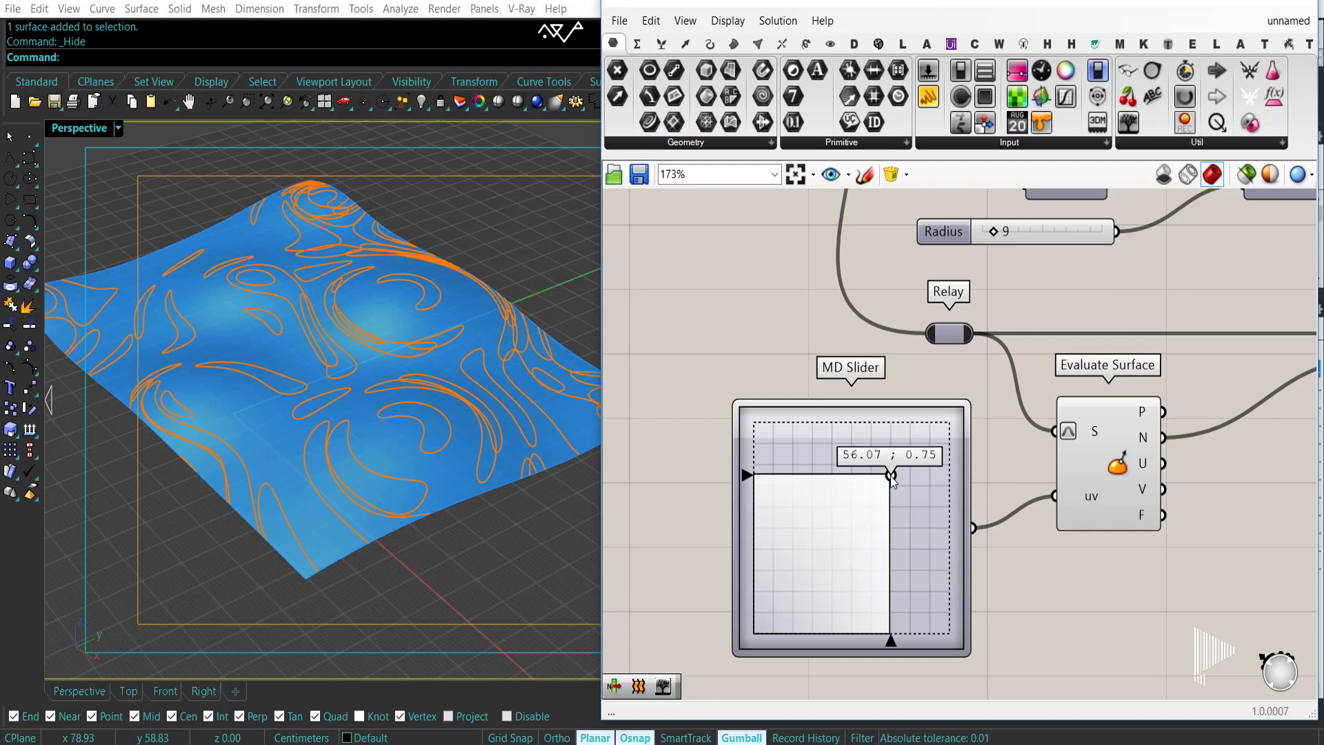
Add a Construct Point component below the MD Slider.
scroll(873, 469, down, 4)
click(870, 570)
scroll(881, 570, up, 2)
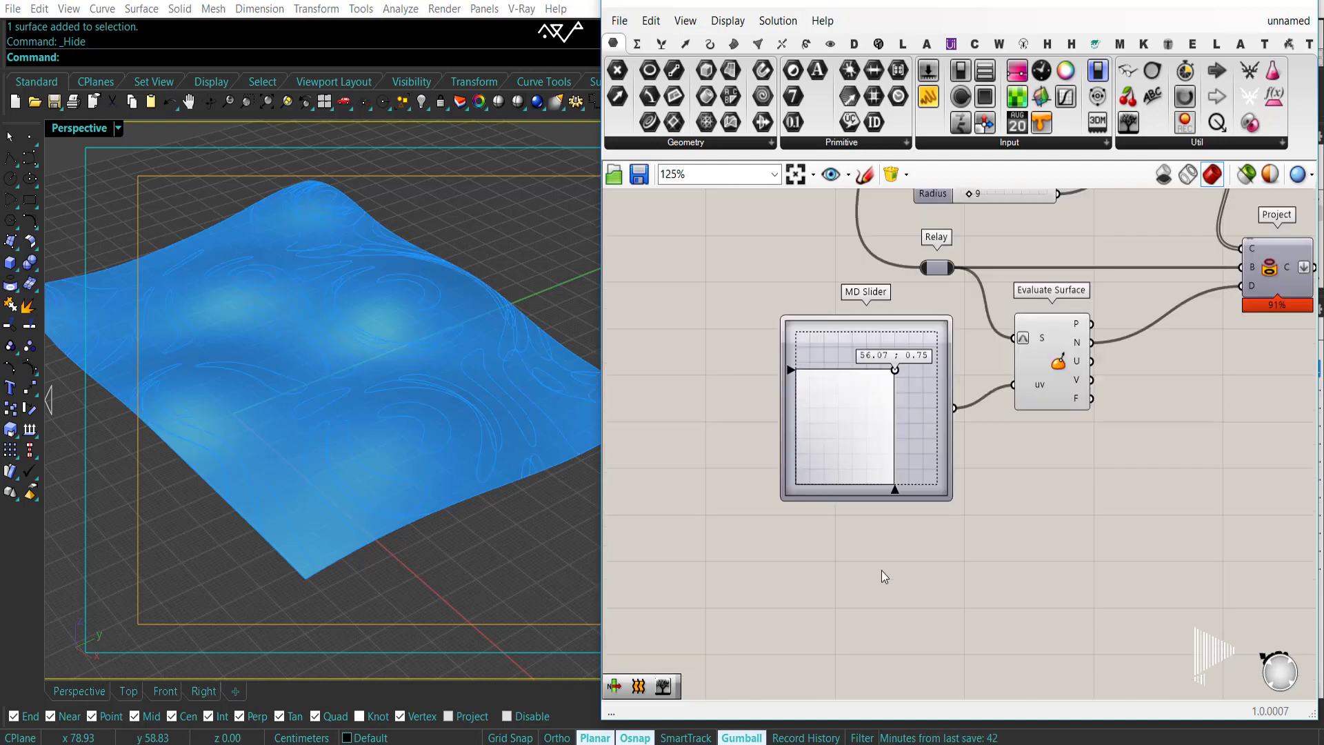
click(686, 44)
click(1024, 69)
click(878, 594)
right_drag(893, 613, 969, 546)
scroll(874, 537, up, 2)
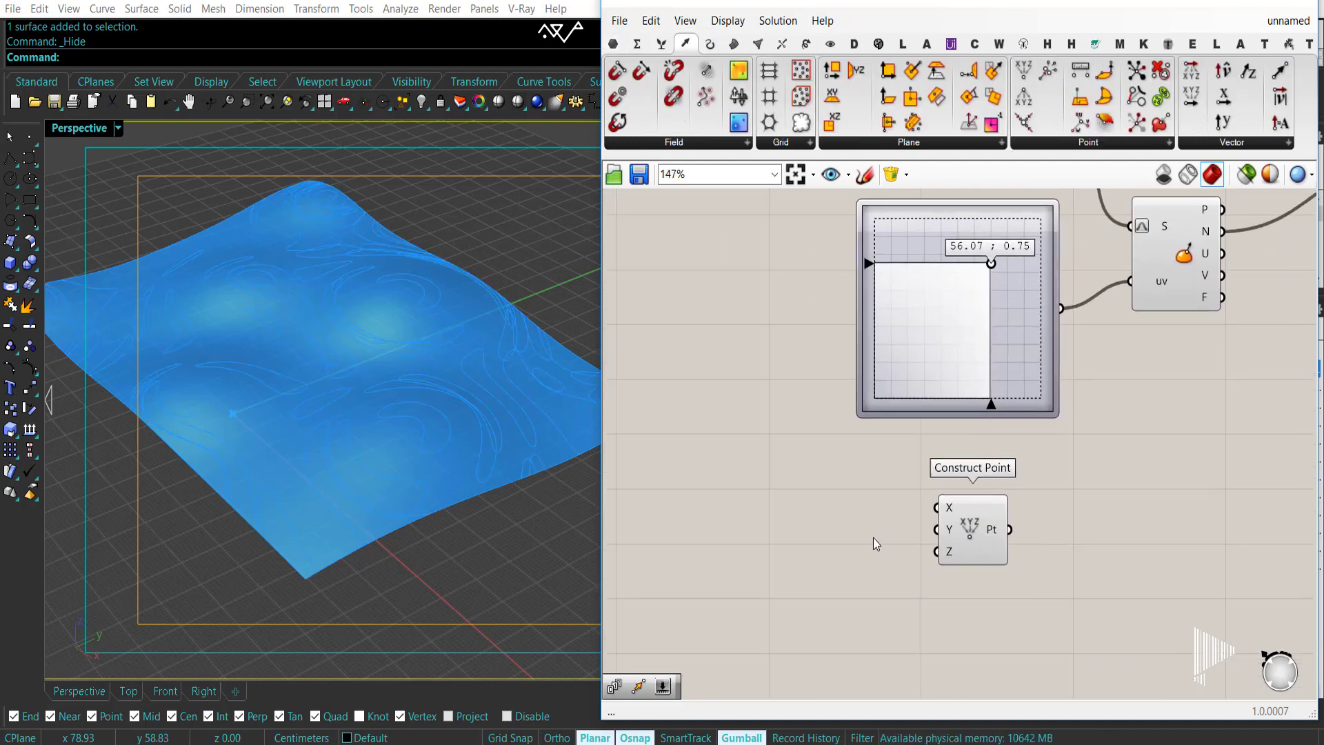
Create a panel with the value 70 and connect it to the X input of Construct Point.
double_click(830, 543)
text(70)
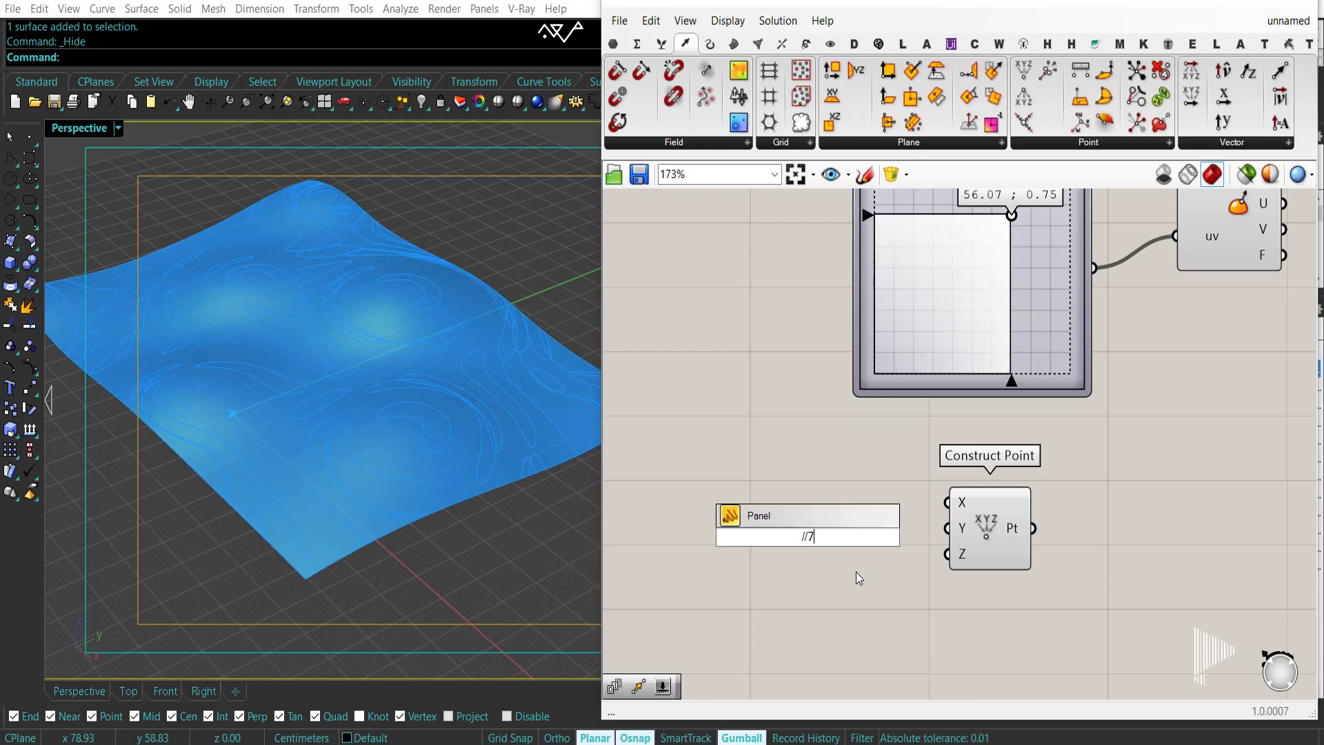
key(Return)
drag(832, 536, 946, 502)
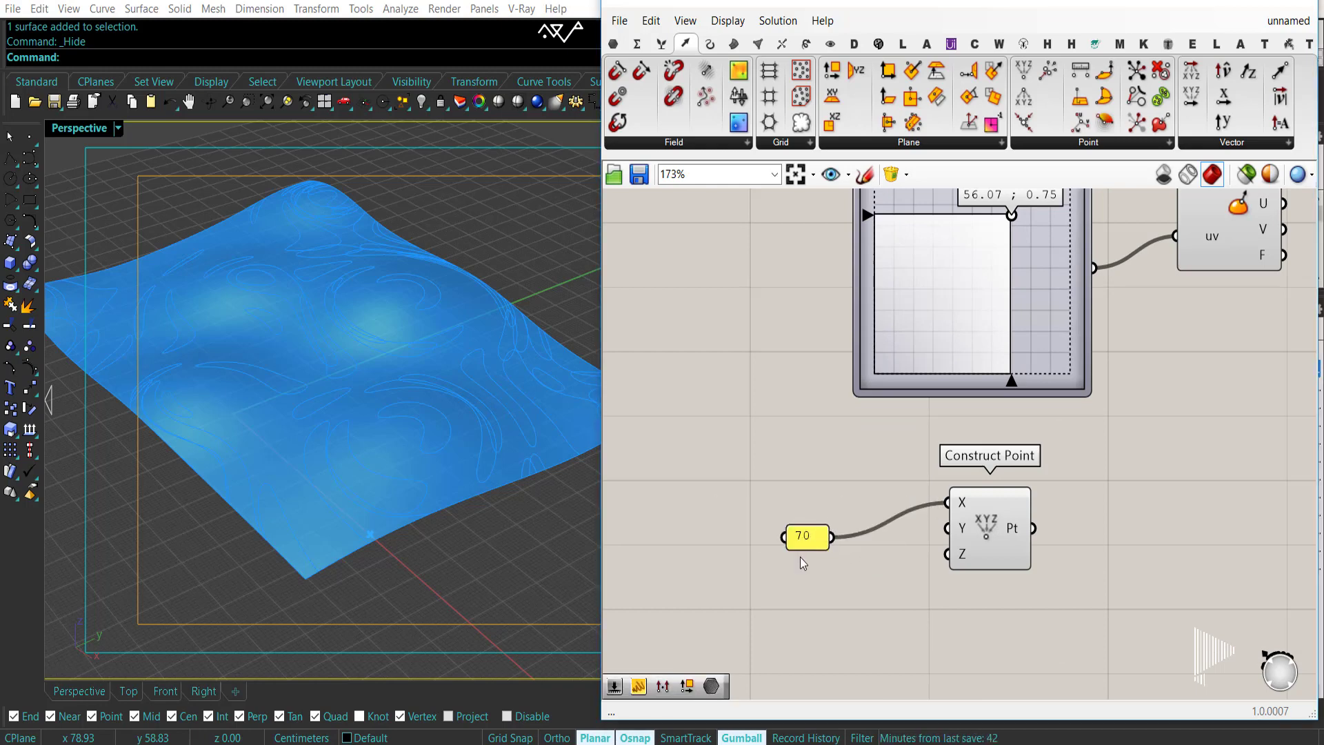
Create a second panel with the value 0.60 and connect it to the Y input of Construct Point.
double_click(821, 561)
text(//)
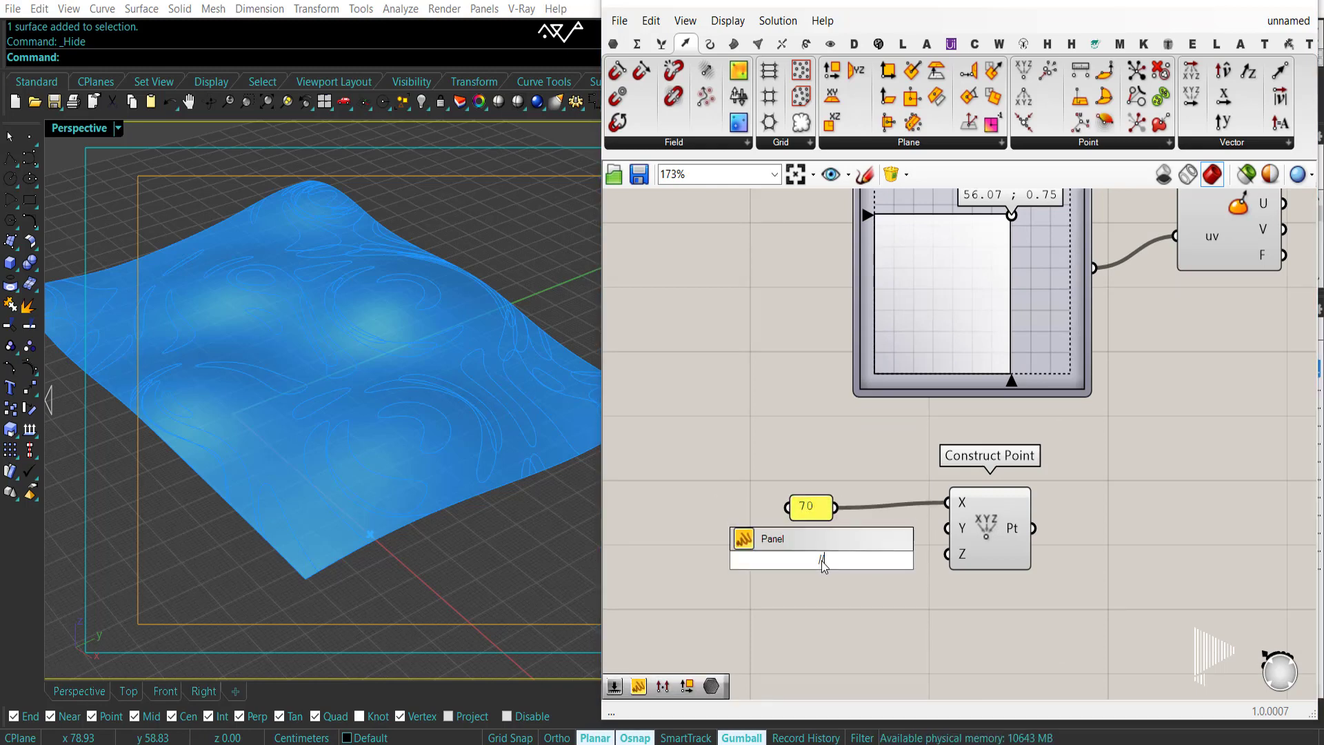
text(60)
key(Return)
double_click(807, 560)
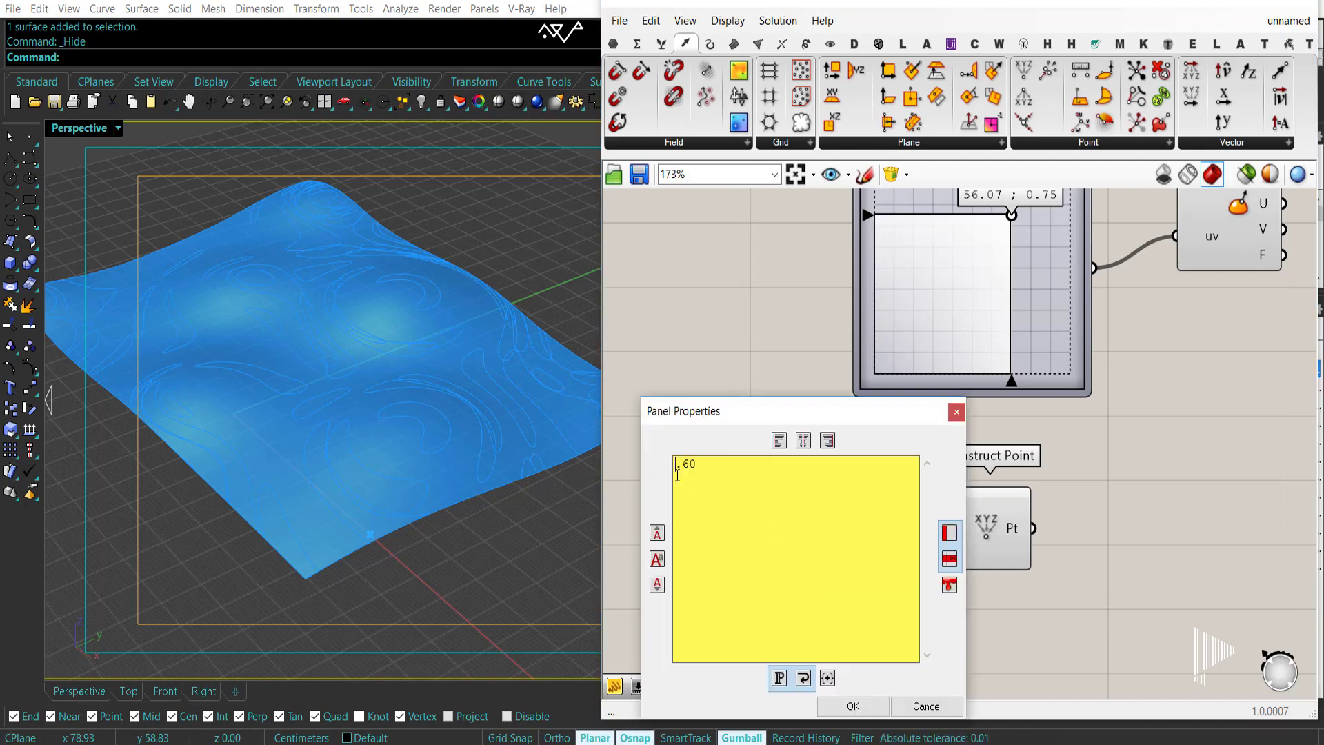
click(875, 706)
drag(852, 559, 946, 528)
Connect the Construct Point output to the uv input of Evaluate Surface in place of the MD Slider.
scroll(1055, 530, down, 2)
right_drag(1055, 530, 932, 587)
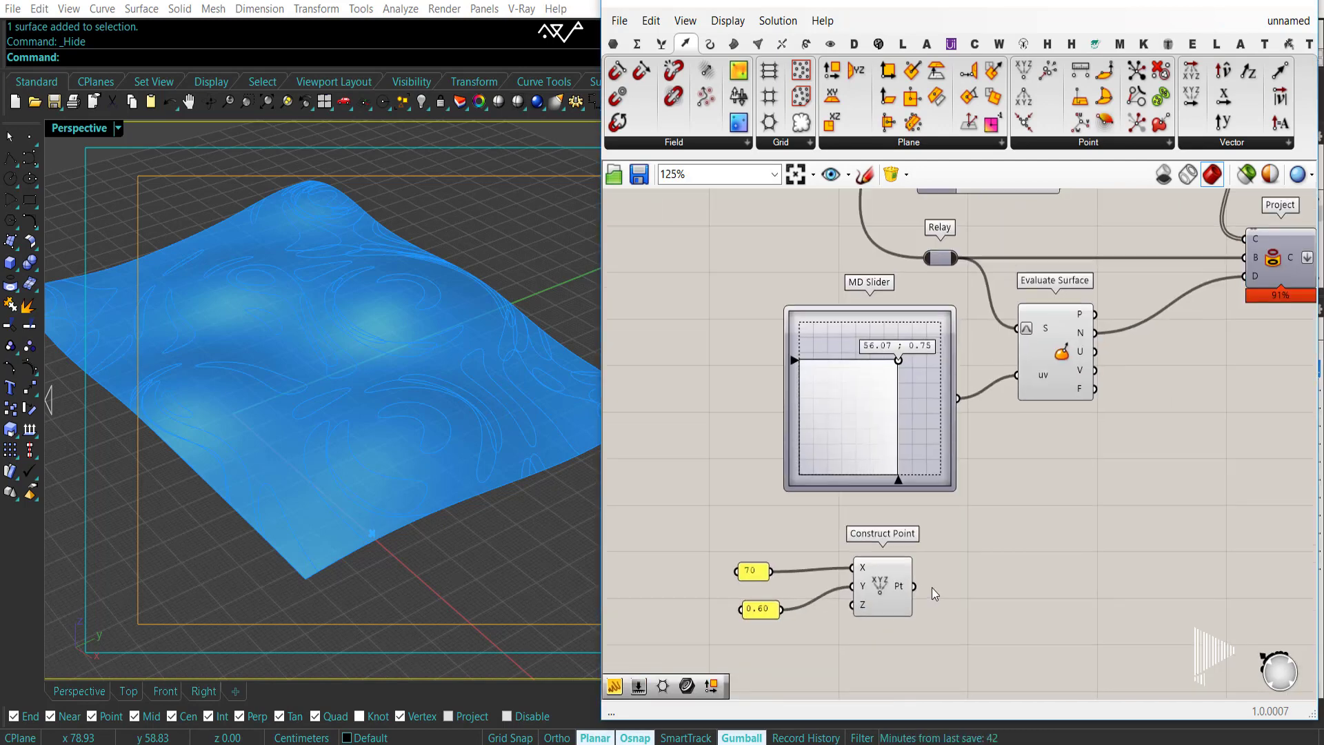
click(1058, 374)
right_drag(1130, 406, 1173, 376)
click(1199, 278)
Set the panel feeding the Y input to 0.65 and the panel feeding the X input to 72.
scroll(769, 593, up, 4)
double_click(770, 588)
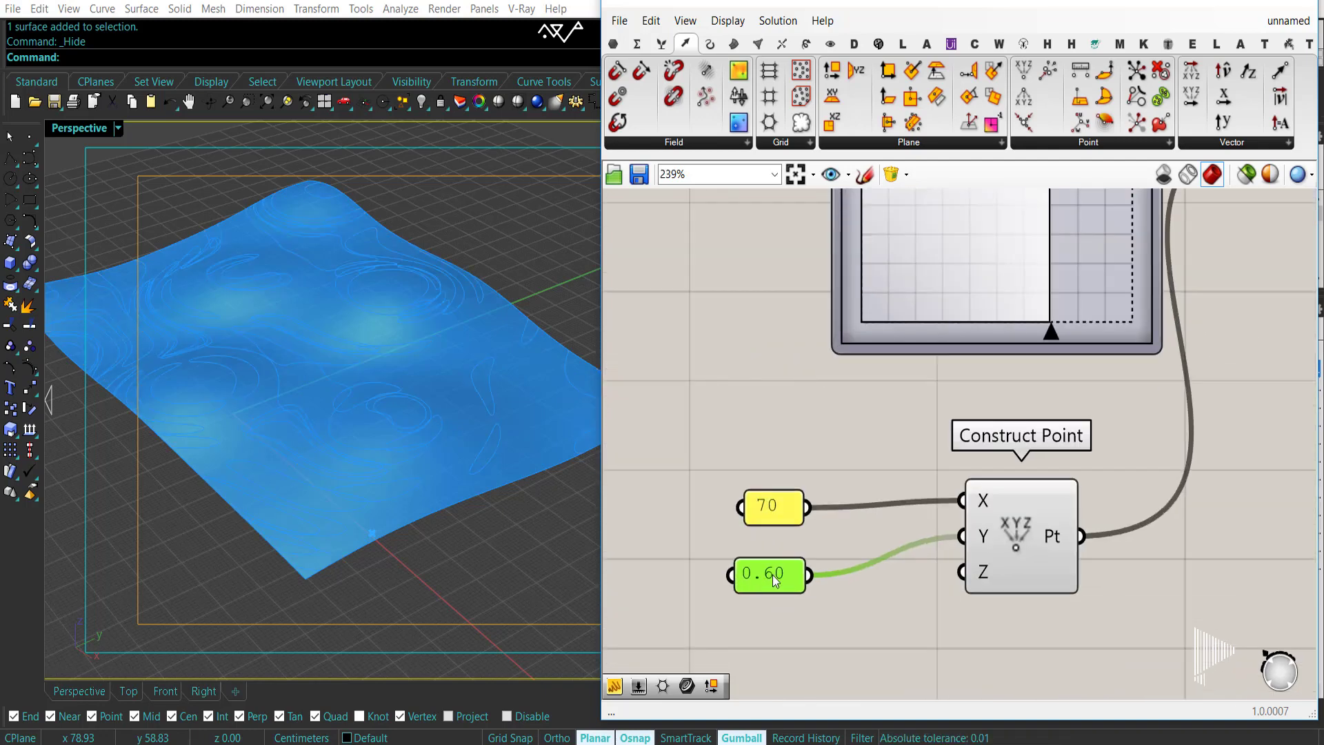
click(821, 719)
double_click(772, 514)
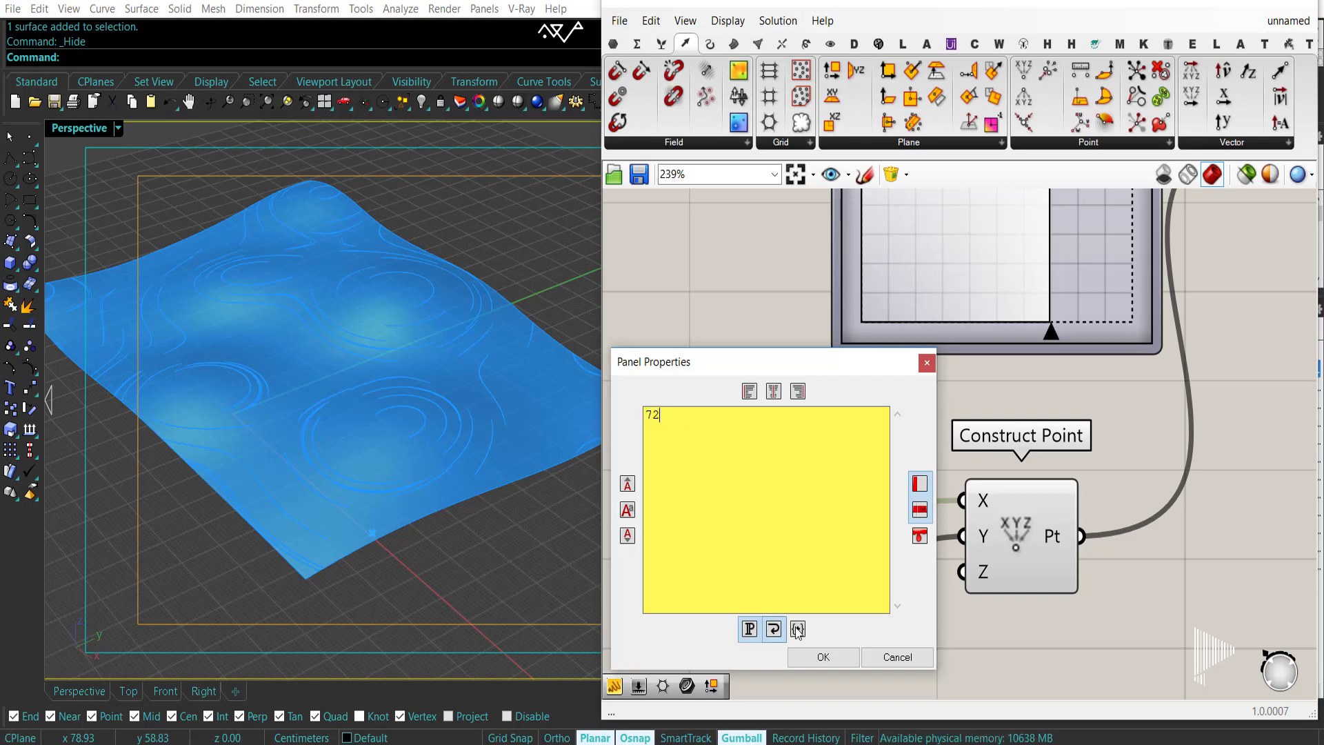
text(72)
click(815, 653)
right_drag(369, 483, 375, 461)
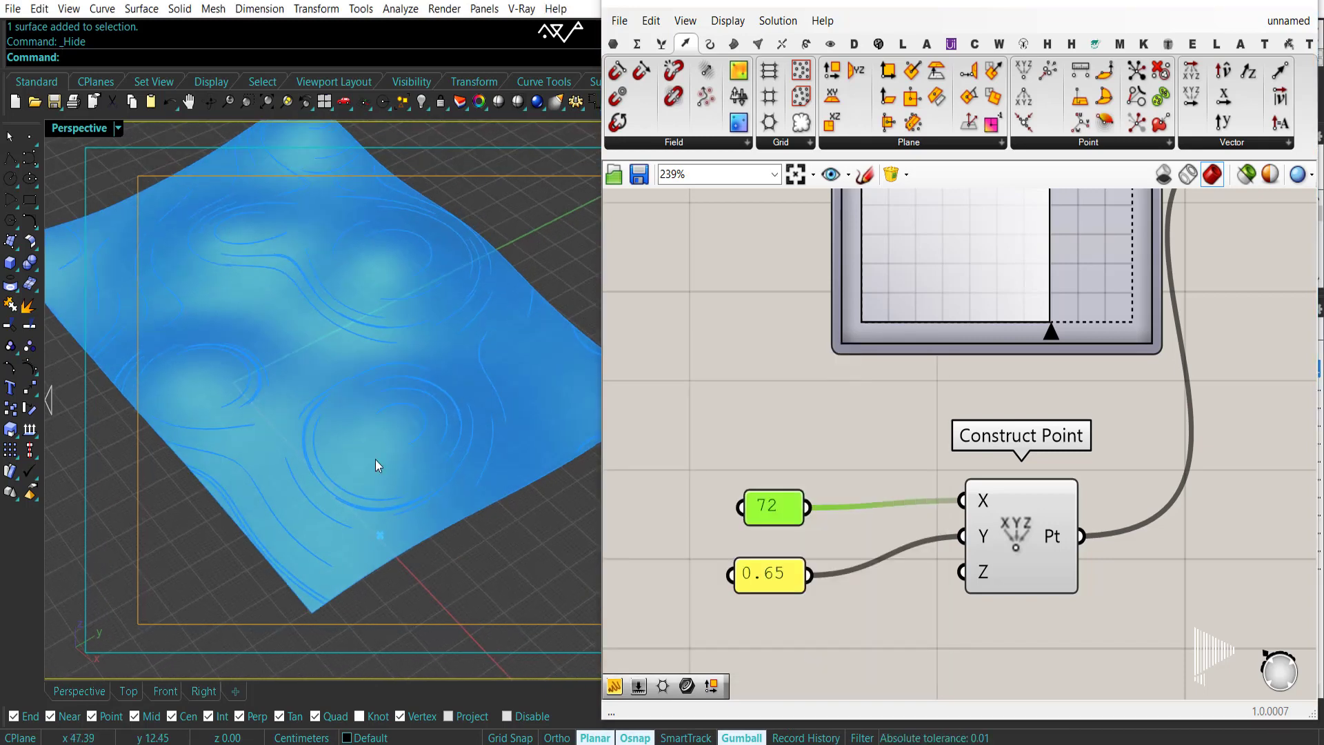
Highlight the projected curves through the Curve parameter and set the Y panel of Construct Point to 0.64.
scroll(690, 441, down, 3)
right_drag(1279, 269, 1001, 400)
click(1215, 265)
right_drag(835, 546, 1101, 419)
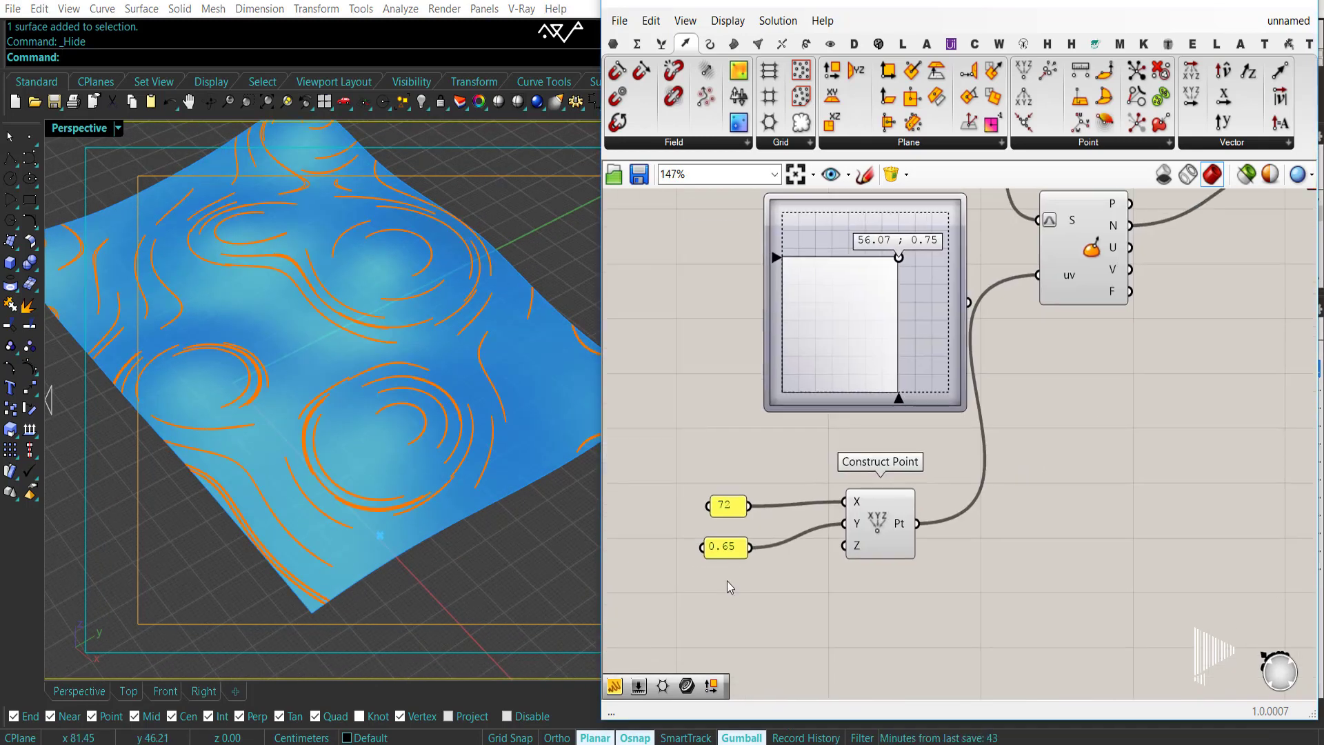
scroll(442, 508, up, 6)
scroll(414, 468, down, 8)
right_drag(384, 417, 403, 390)
scroll(688, 535, up, 3)
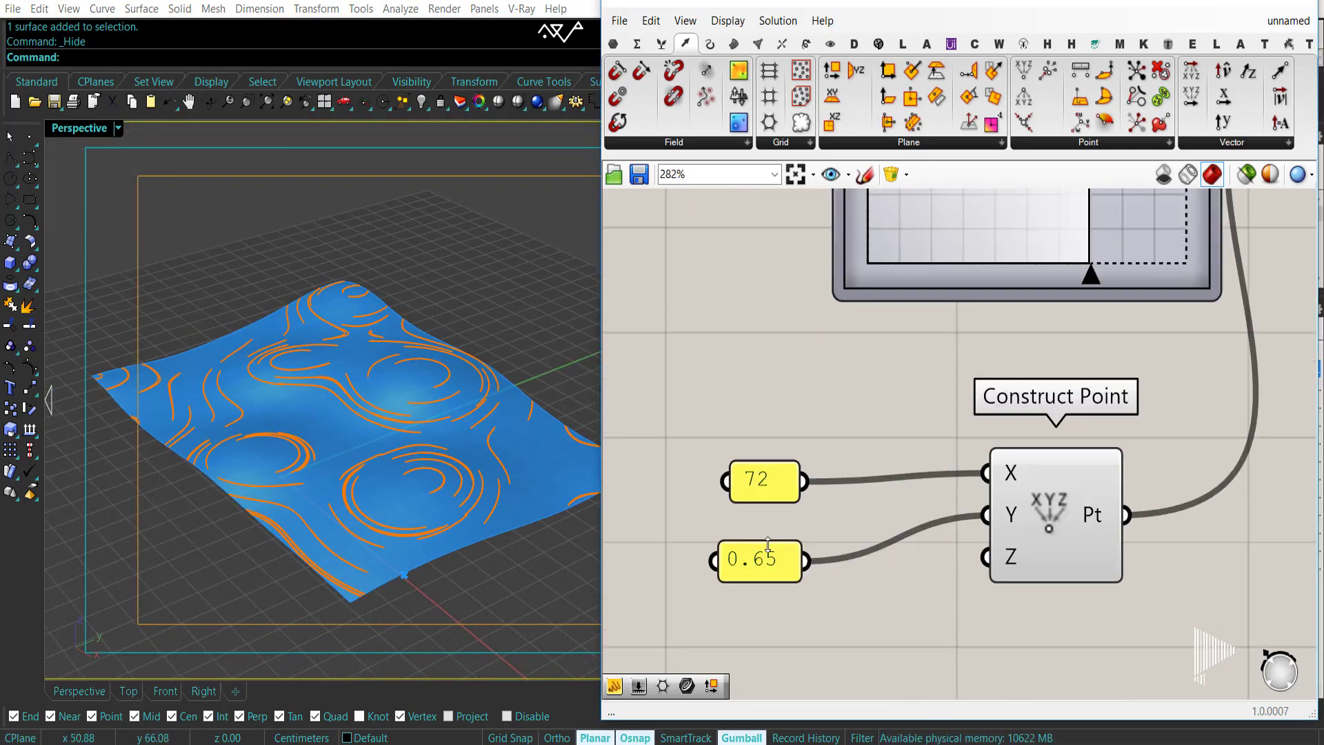
double_click(765, 556)
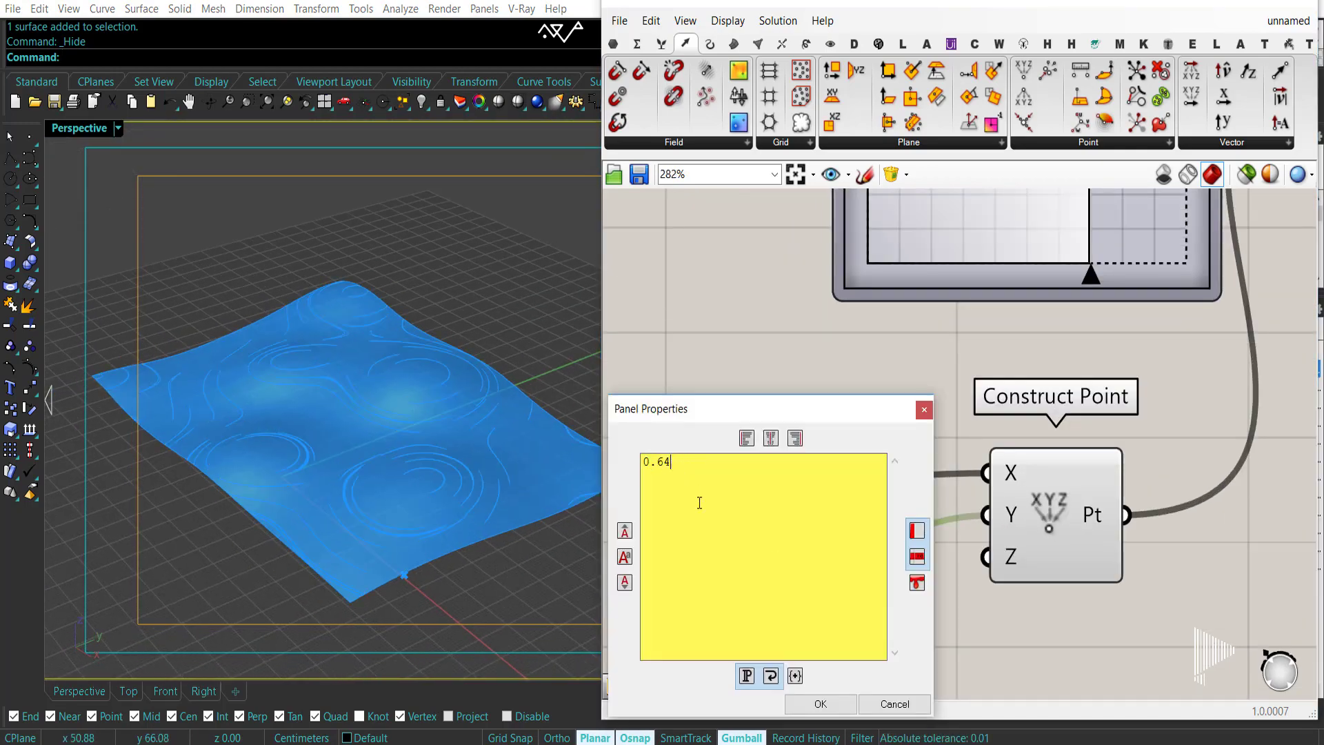
click(816, 705)
right_drag(400, 434, 406, 484)
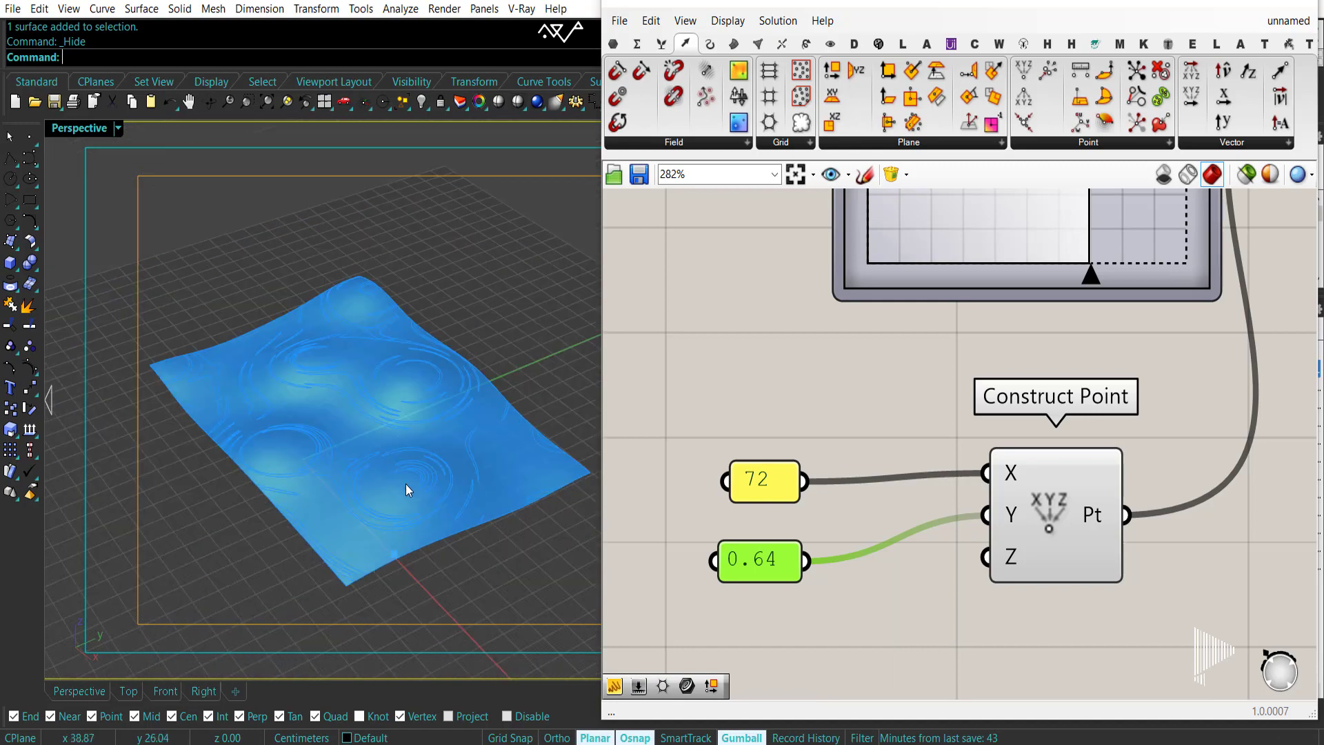
Set the MD Slider's X domain to 0 To 72 and Y domain to 0 To 0.64, and reconnect it to the uv input.
scroll(879, 445, down, 5)
right_drag(881, 442, 836, 464)
scroll(926, 416, up, 1)
right_drag(927, 415, 877, 464)
scroll(877, 338, up, 1)
double_click(853, 341)
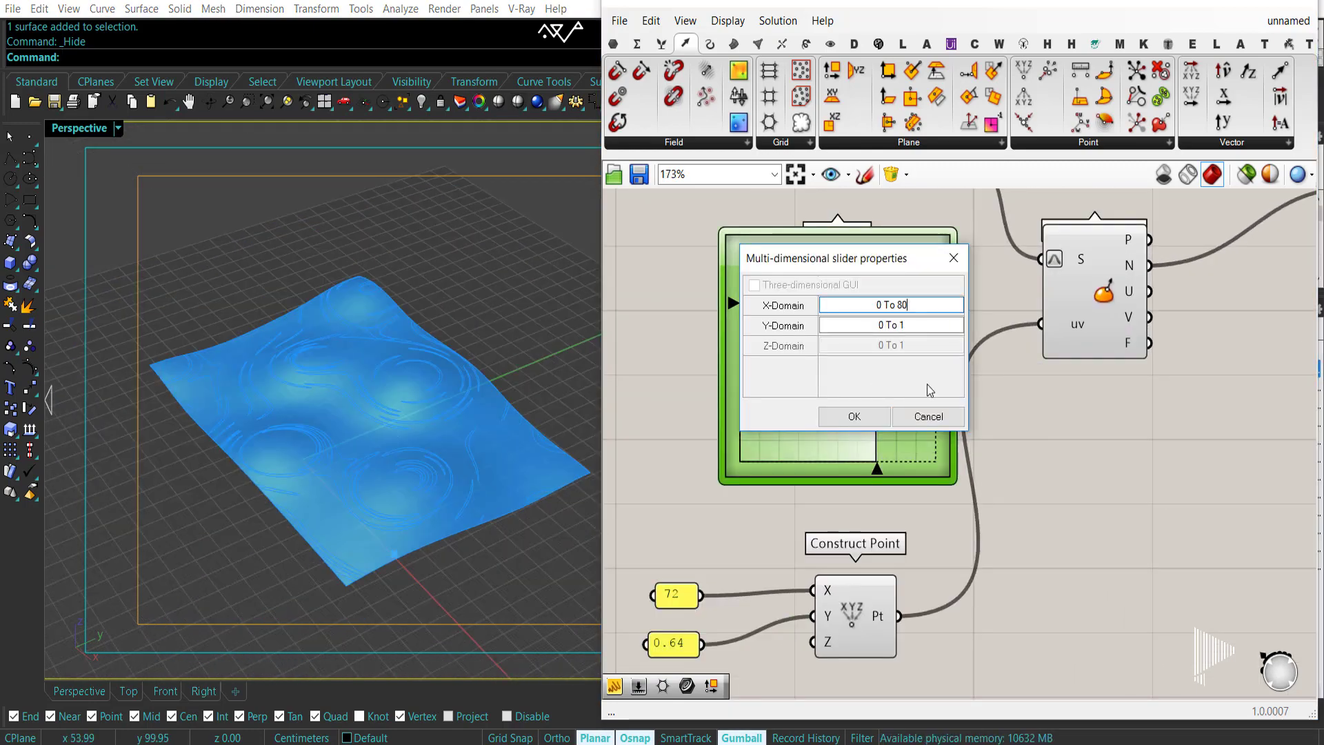
key(BackSpace)
key(BackSpace)
text(72)
click(936, 332)
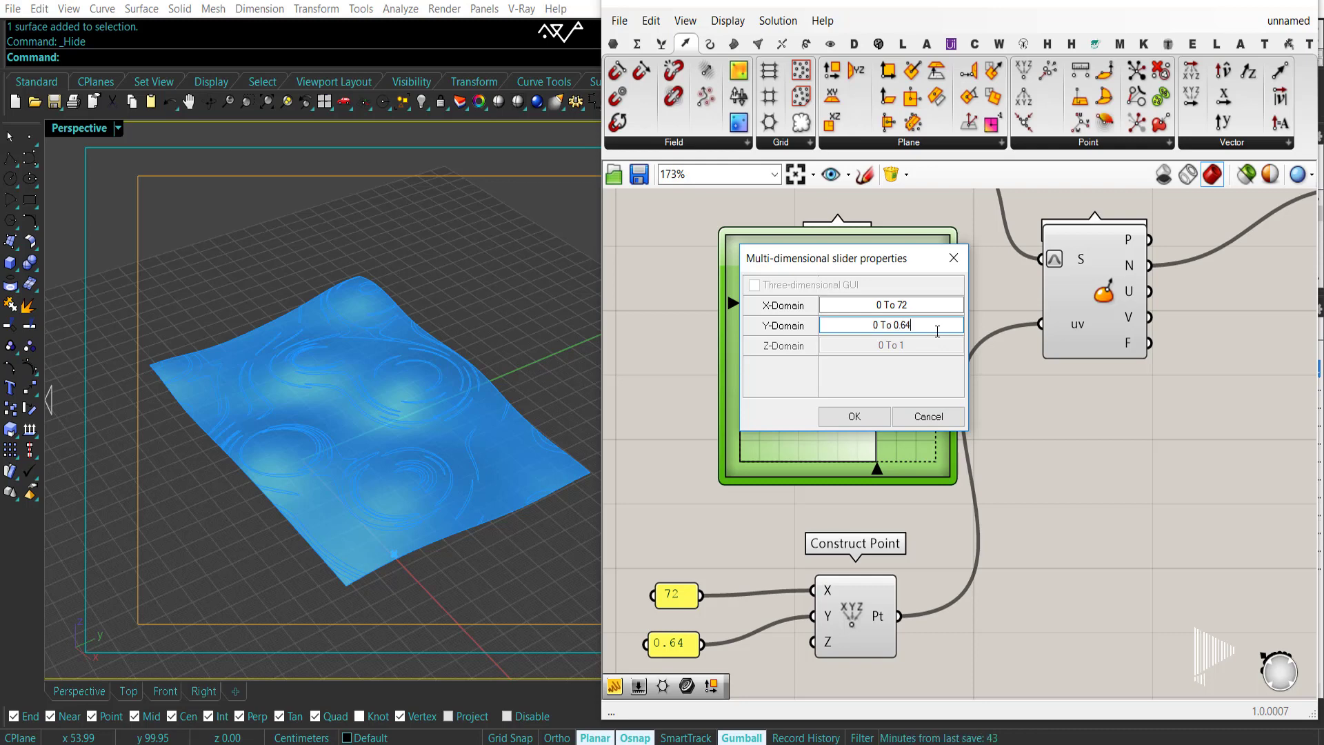
text(0.64)
click(854, 416)
scroll(374, 510, up, 6)
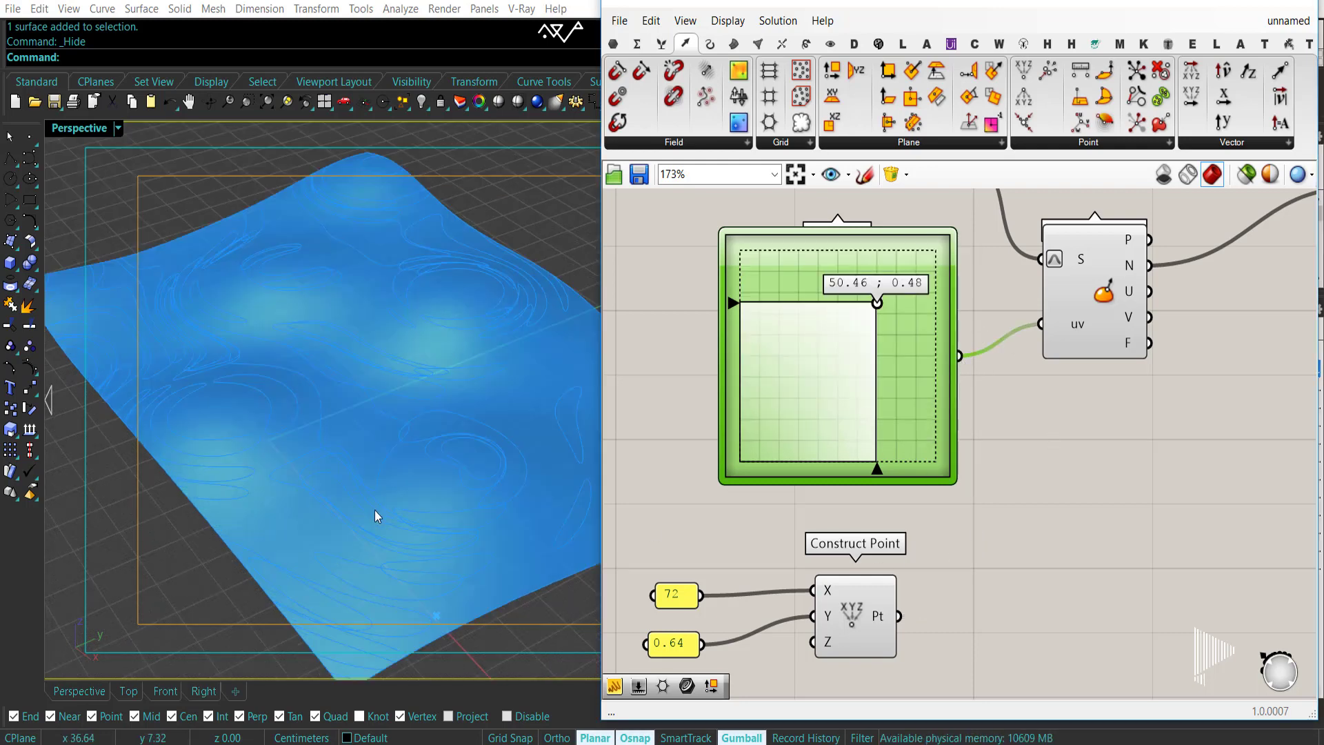
Select the Curve parameter and inspect the projected curves on the surface.
scroll(348, 443, down, 3)
scroll(349, 443, down, 2)
right_drag(349, 442, 313, 487)
click(1086, 300)
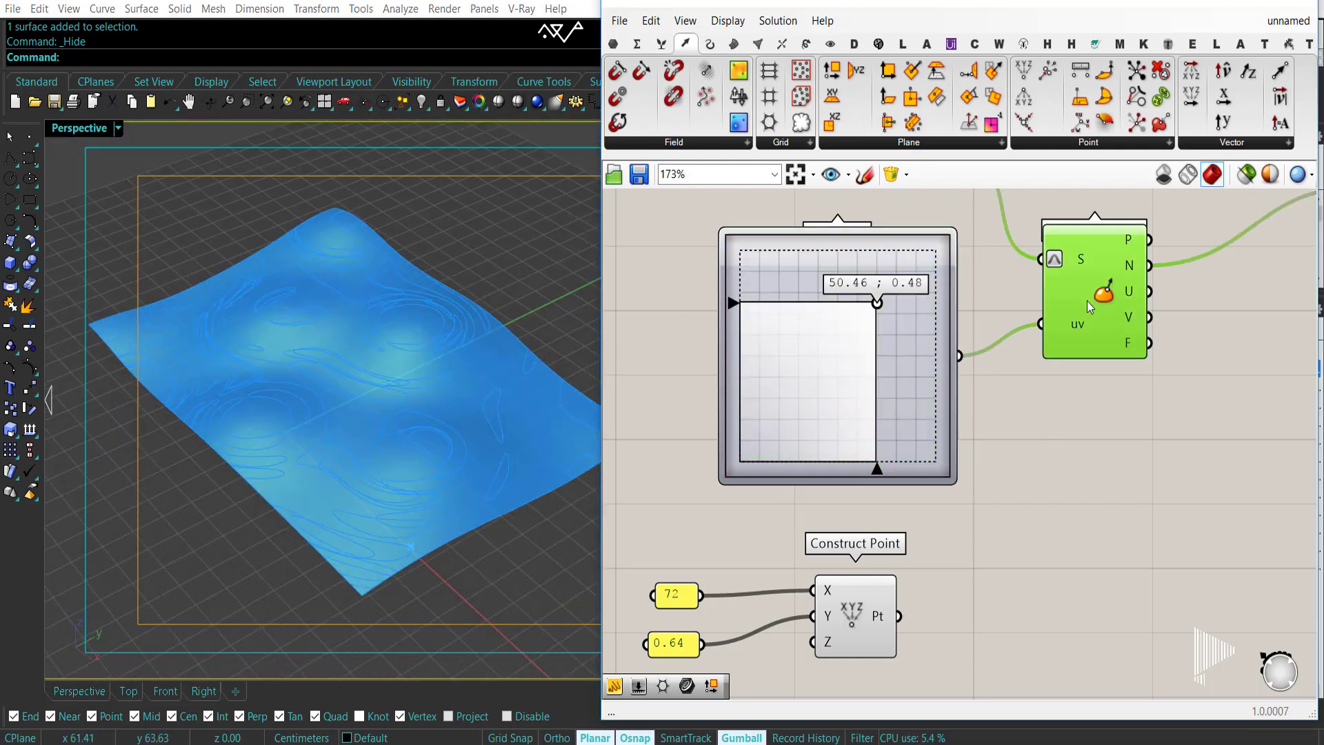
scroll(1087, 301, down, 4)
right_drag(1087, 300, 874, 459)
click(1164, 375)
Set the Distance slider of Offset Surface to 9.
right_drag(766, 427, 909, 516)
right_drag(754, 394, 871, 466)
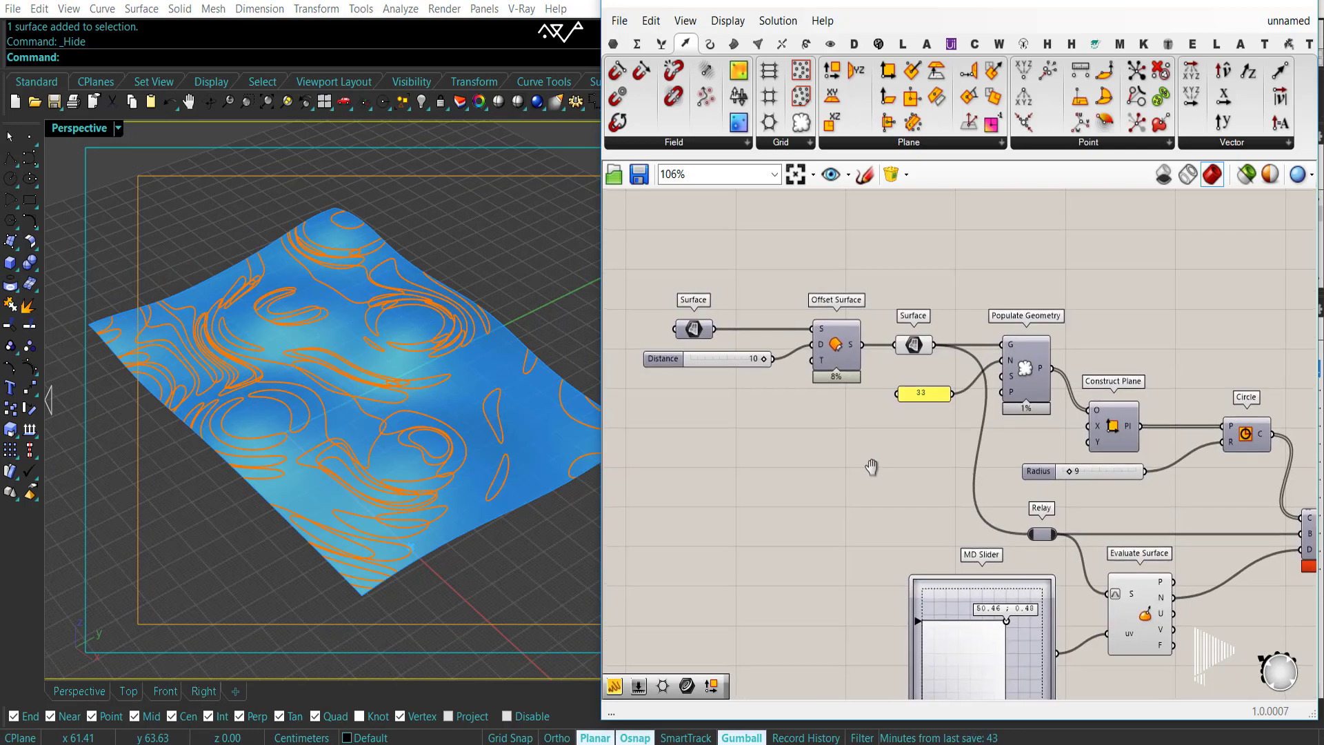
right_drag(732, 353, 808, 387)
scroll(808, 387, up, 4)
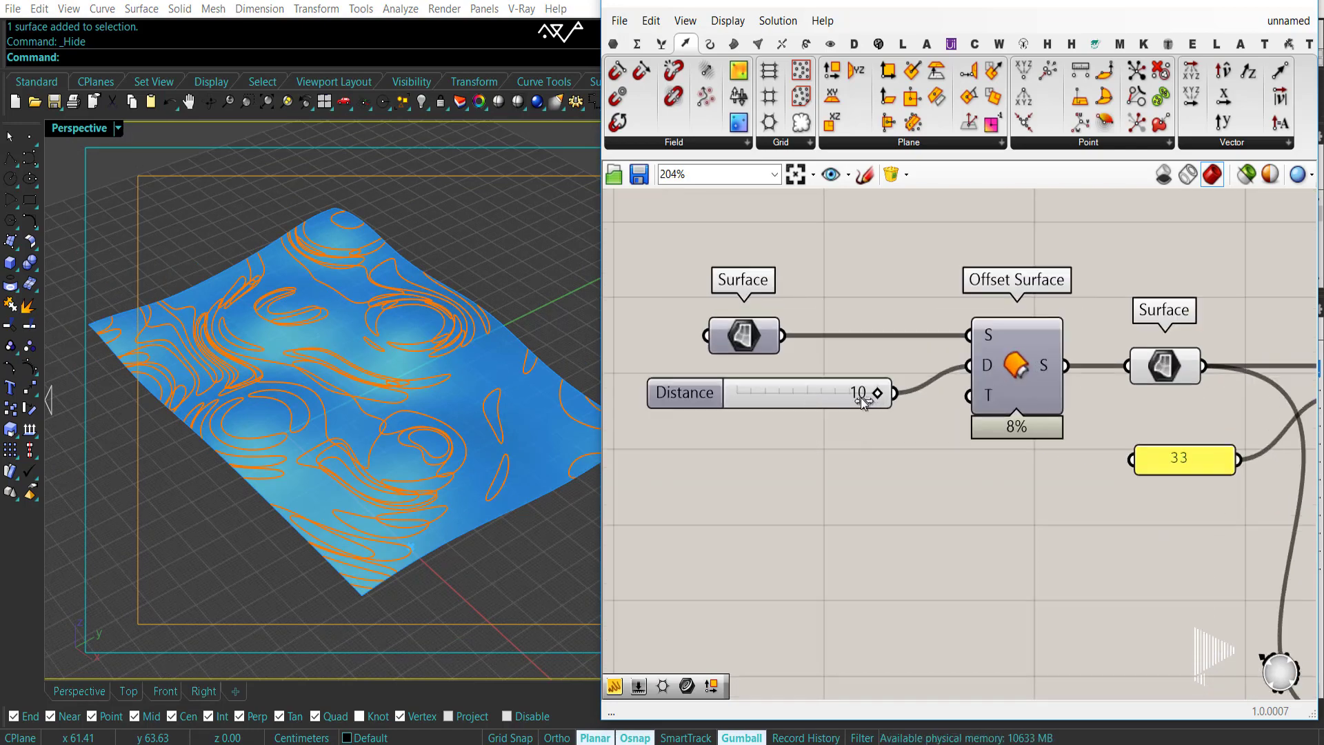
mouse_move(862, 400)
mouse_down()
mouse_move(824, 402)
mouse_move(849, 401)
mouse_up()
scroll(886, 379, down, 4)
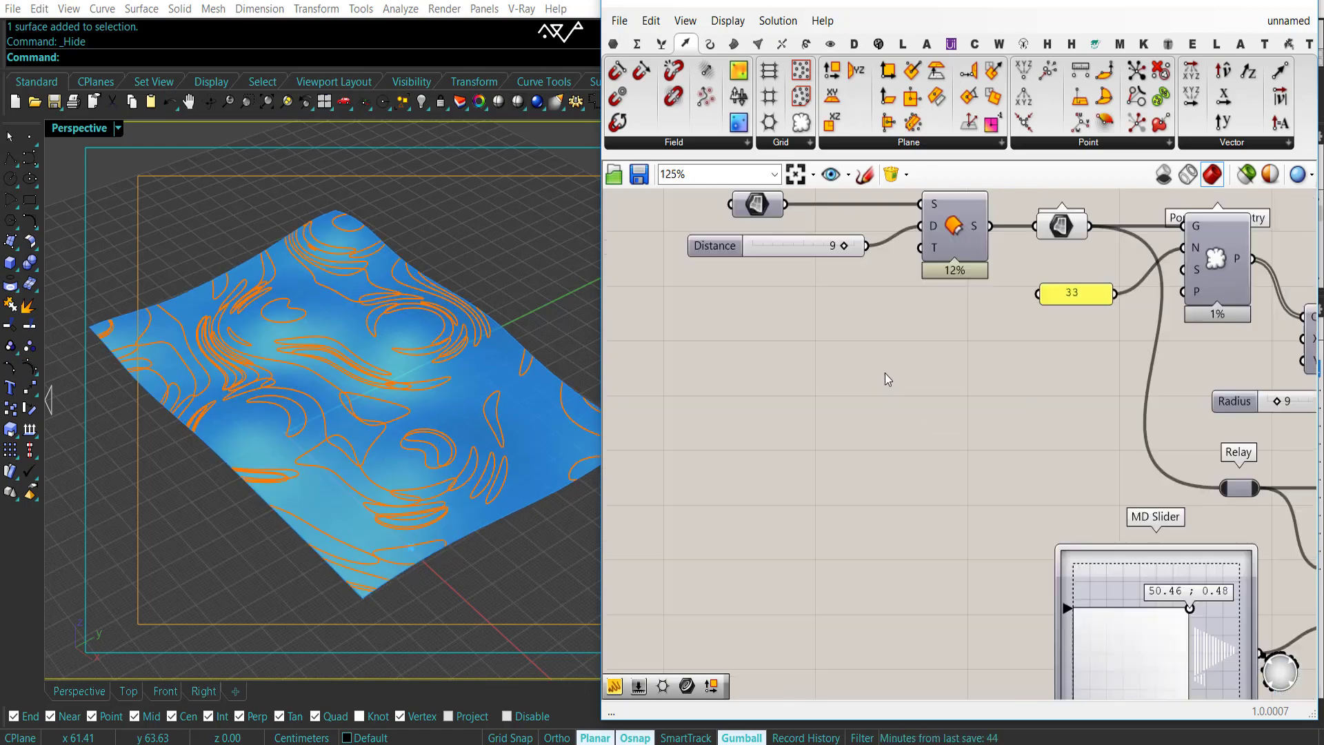
Move the MD Slider's point to its maximum of 72.0 ; 0.64 and check the resulting curves on the surface.
scroll(1130, 641, up, 2)
right_drag(1131, 641, 800, 538)
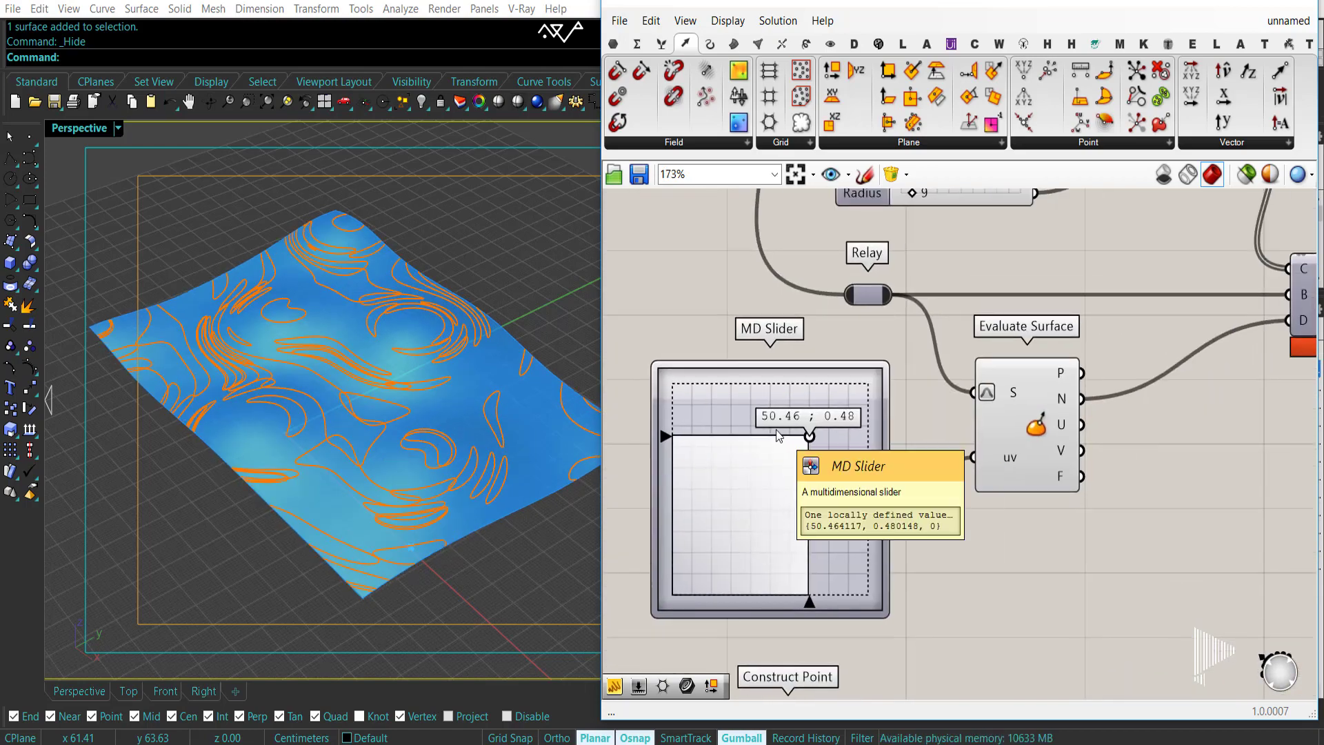
drag(810, 435, 868, 384)
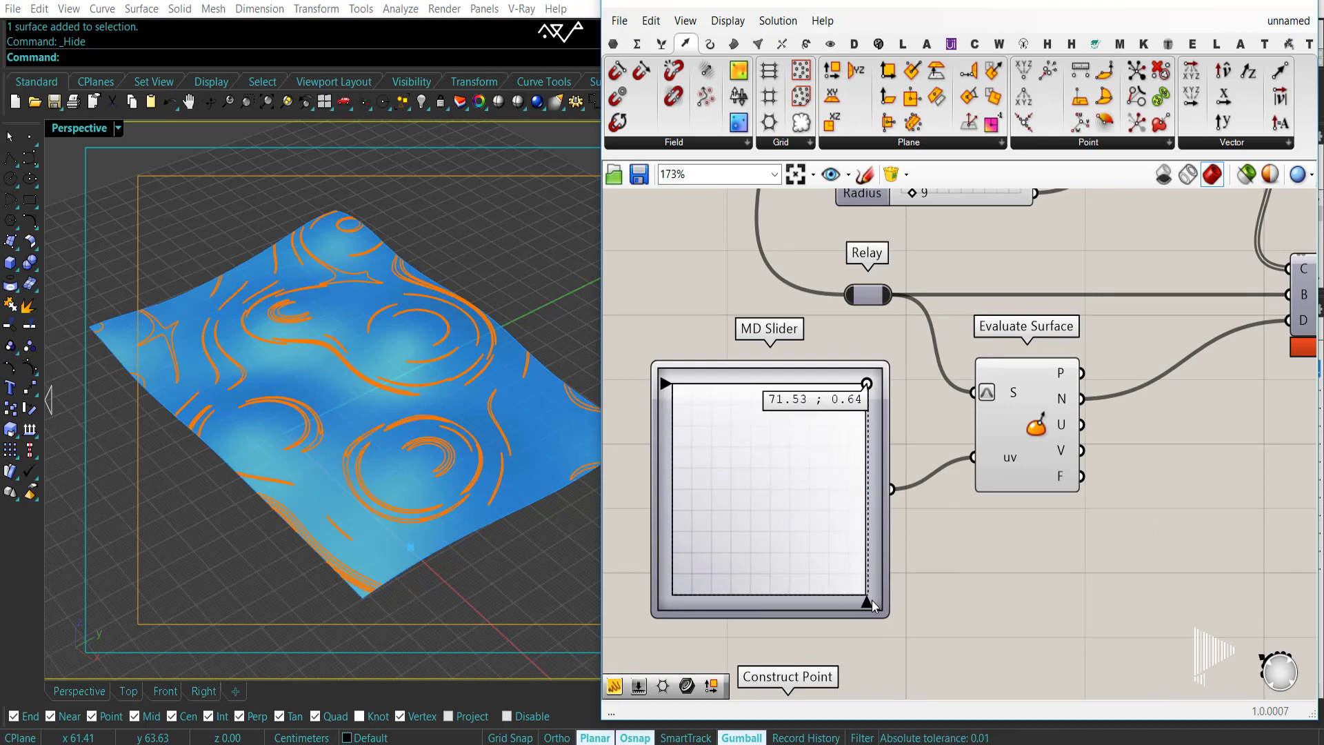
scroll(375, 479, up, 2)
scroll(372, 455, down, 5)
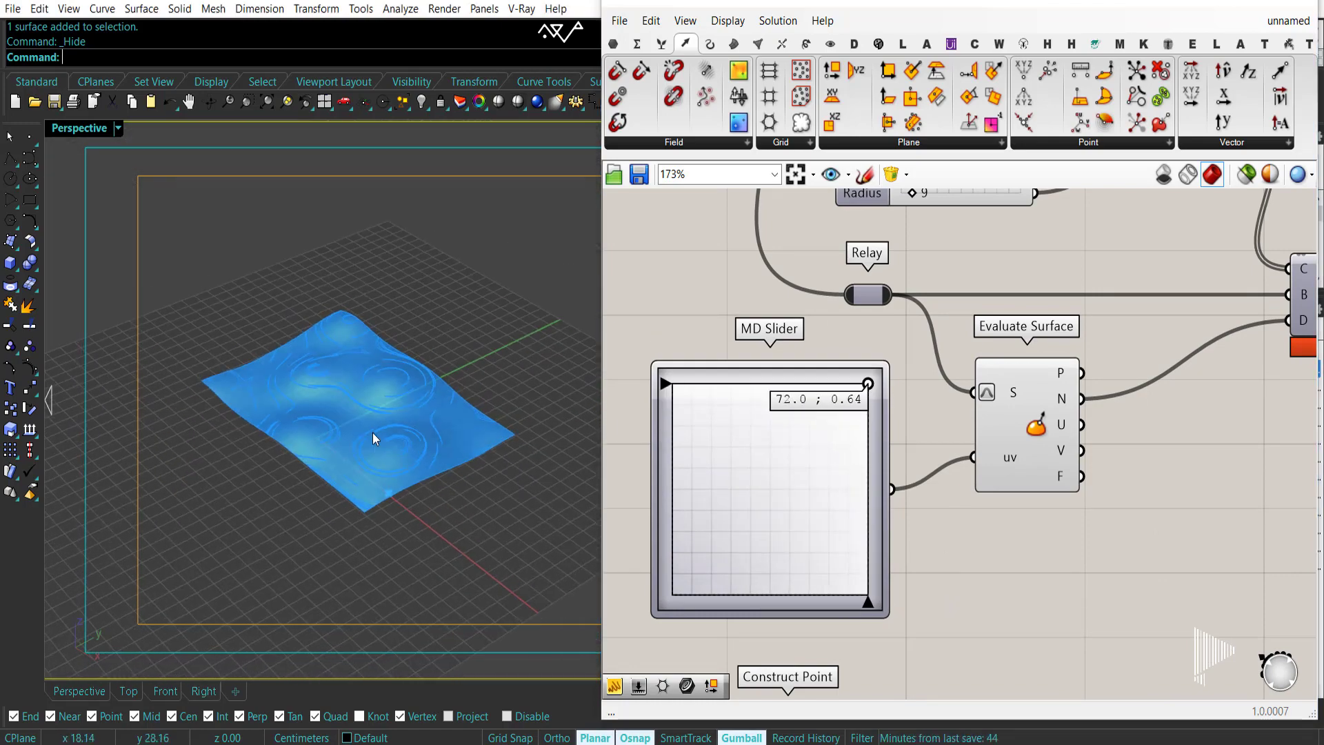
scroll(372, 432, up, 1)
Tidy the two value panels and shift them together with Construct Point beneath the MD Slider.
right_drag(968, 606, 975, 486)
scroll(924, 506, down, 4)
scroll(820, 596, up, 3)
drag(810, 599, 713, 515)
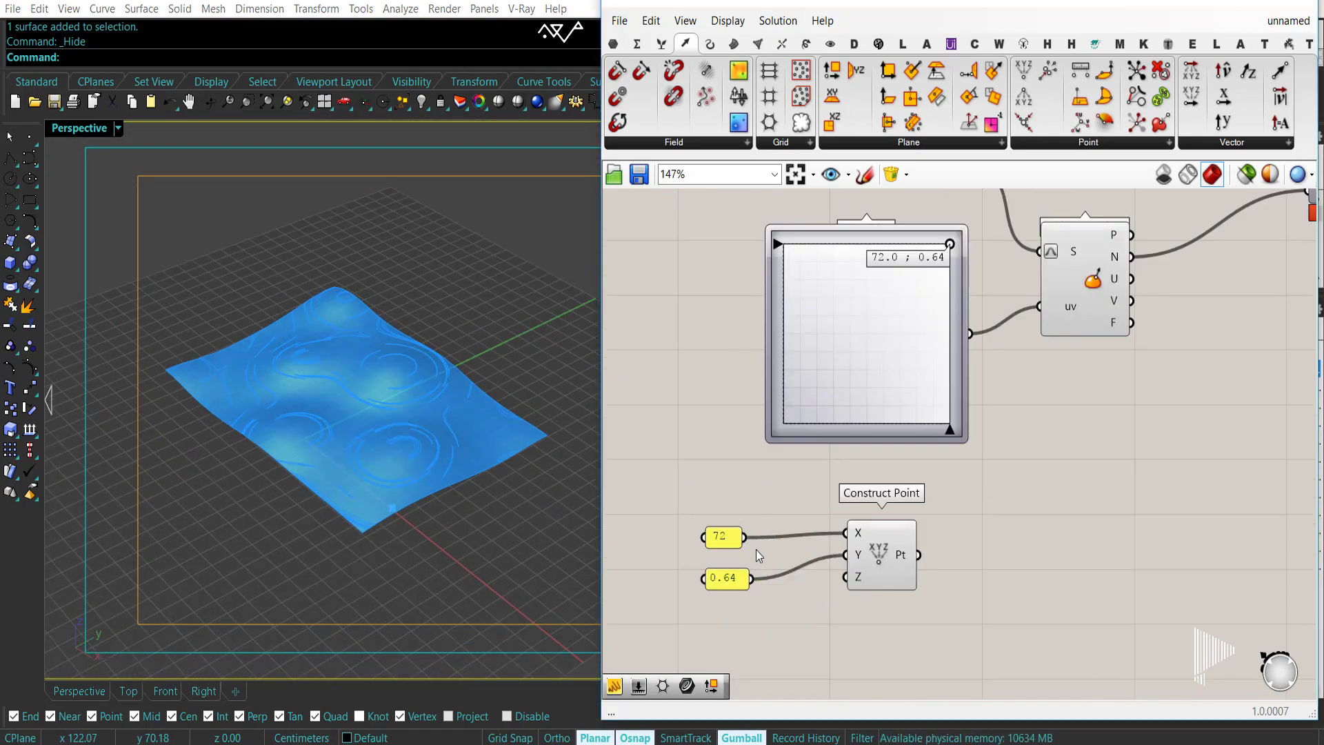
drag(911, 622, 727, 528)
drag(862, 554, 893, 560)
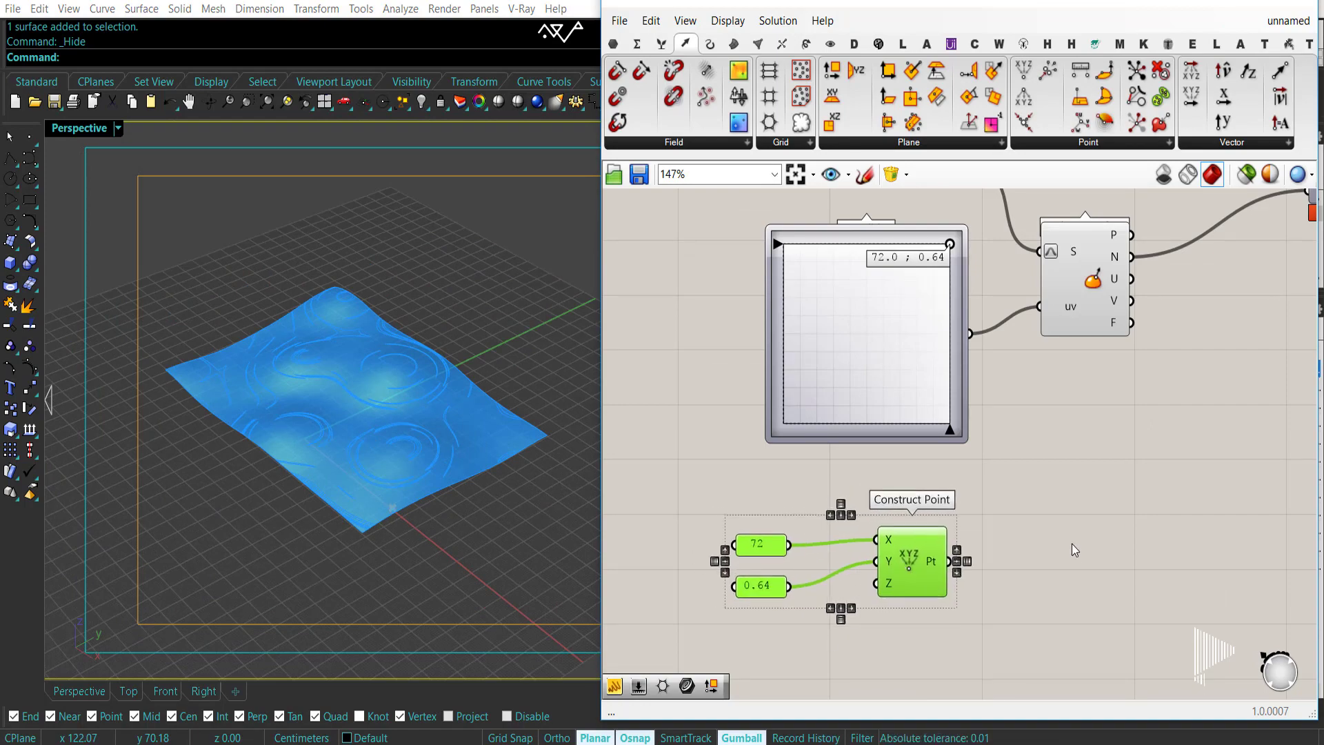
Group the two value panels with Construct Point and colour the group white.
key(ctrl+g)
right_click(794, 522)
click(926, 705)
drag(1076, 483, 1152, 393)
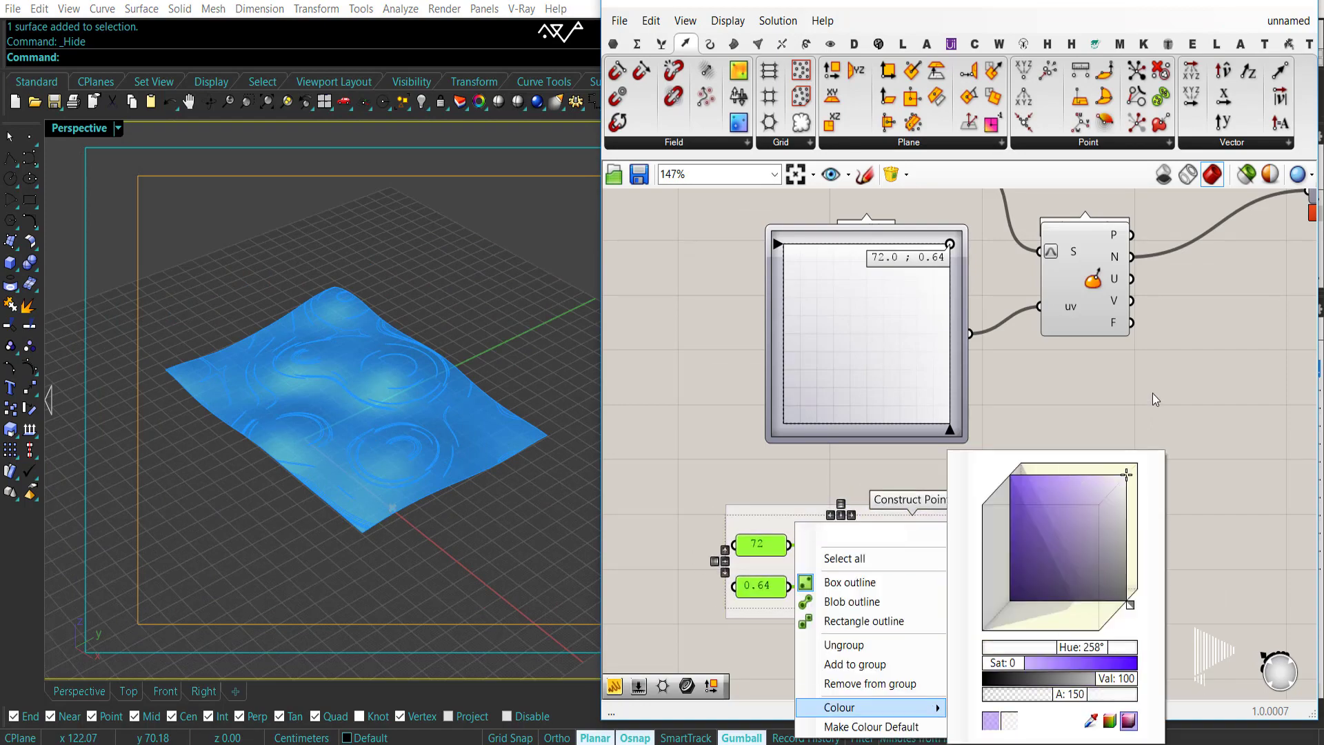
click(1150, 396)
Highlight the projected curves through the Curve parameter and try larger Radius slider values, 25 and 35.
right_drag(1032, 564, 969, 561)
scroll(993, 510, down, 3)
right_drag(1048, 441, 866, 526)
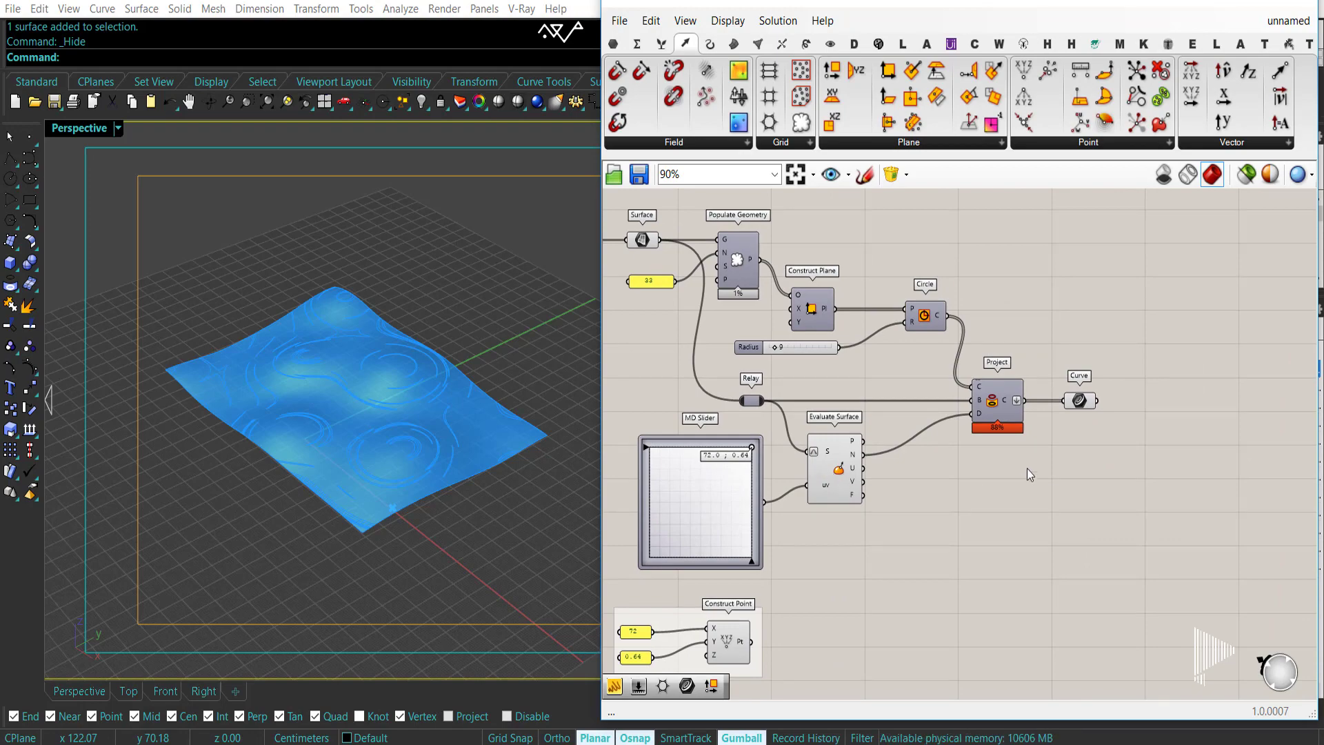
click(1080, 400)
scroll(372, 397, up, 4)
right_drag(386, 442, 390, 437)
scroll(718, 298, up, 3)
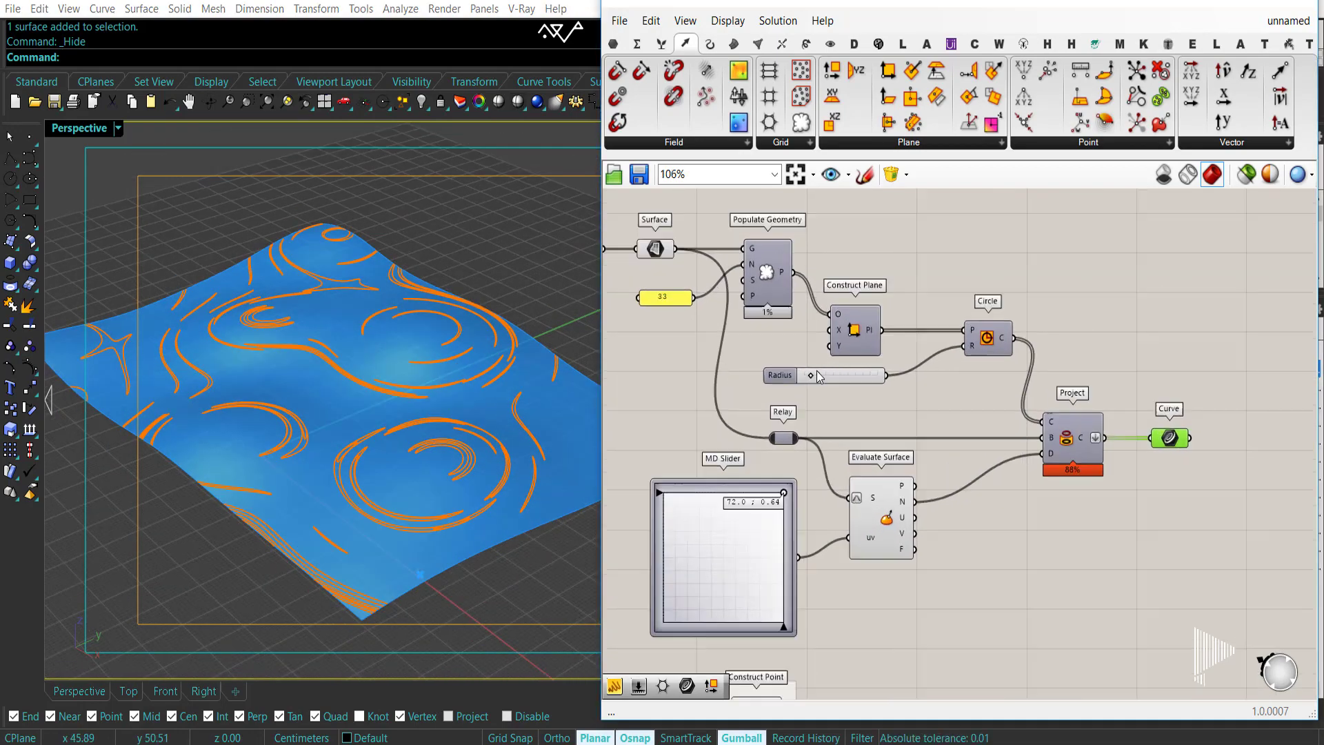
mouse_move(825, 379)
mouse_down()
mouse_move(803, 380)
mouse_move(821, 381)
mouse_up()
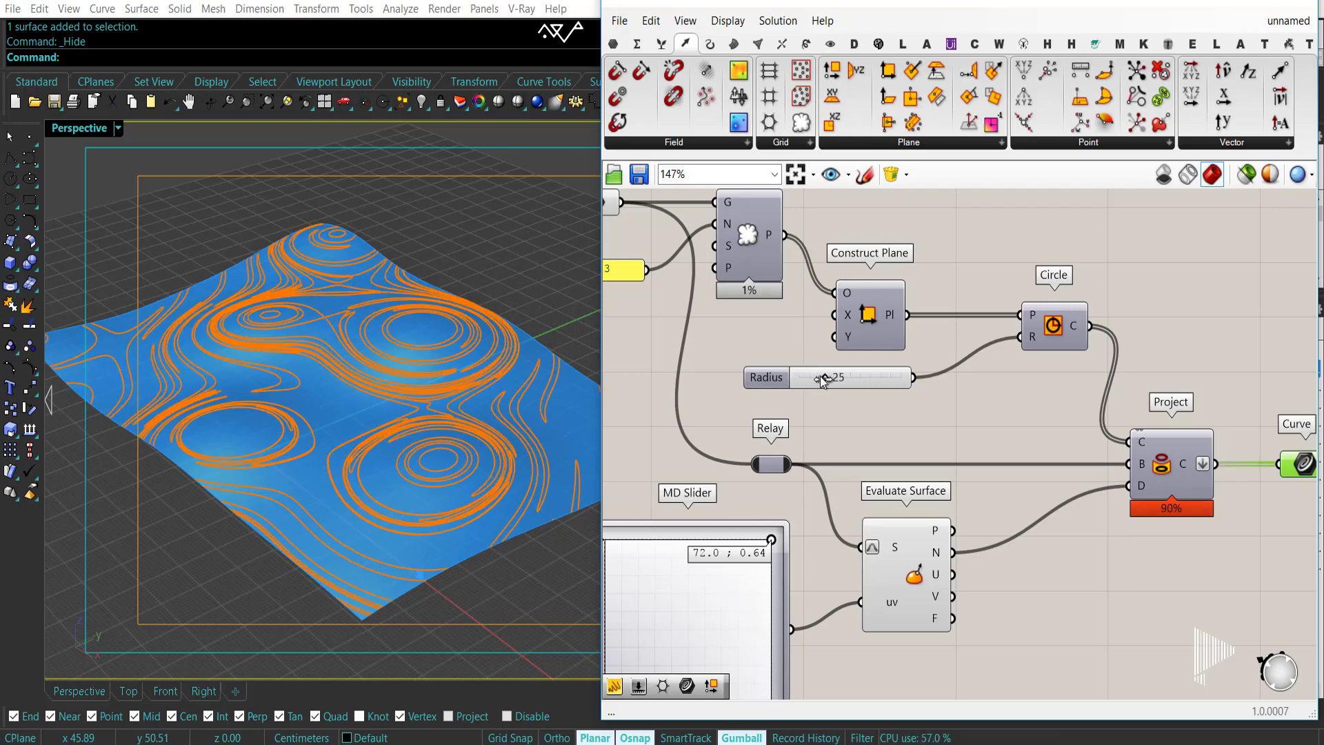
drag(827, 381, 840, 379)
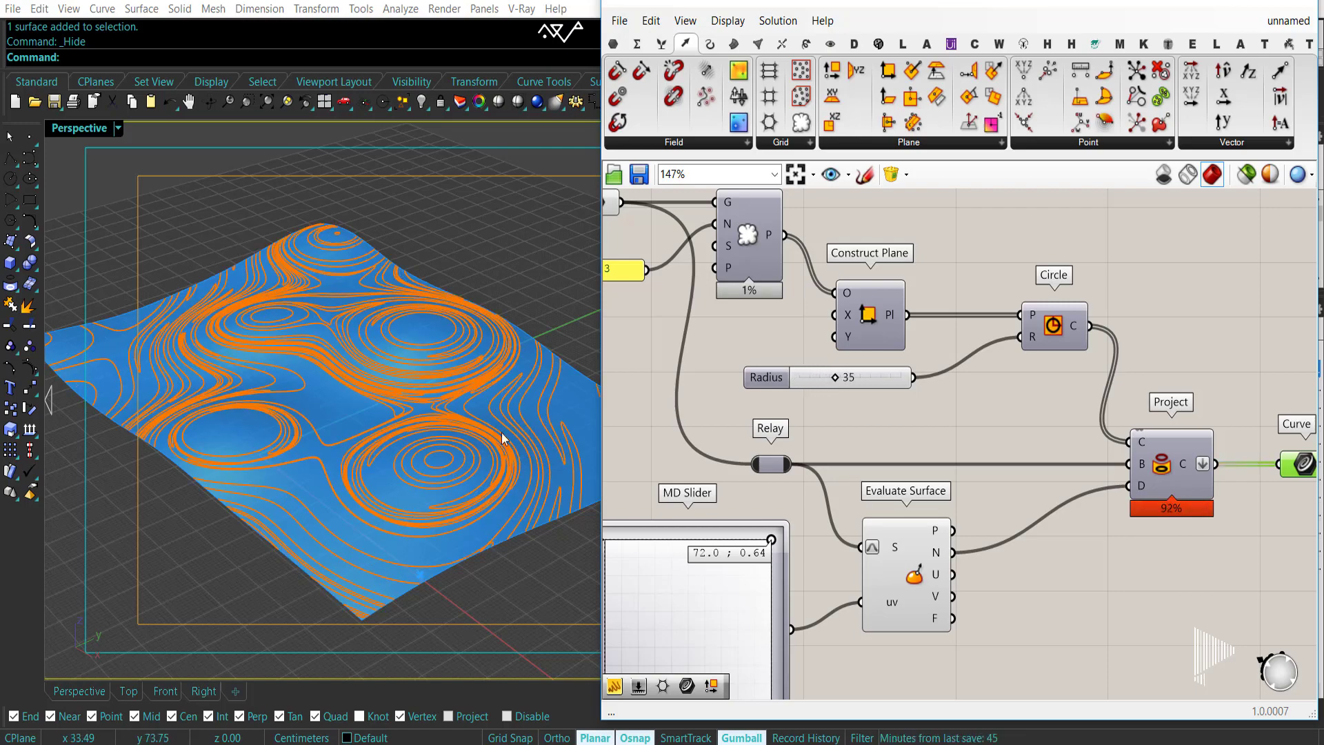
Lower the circle Radius slider to 12.
right_drag(414, 376, 289, 388)
right_drag(1136, 607, 1057, 555)
scroll(1056, 555, down, 3)
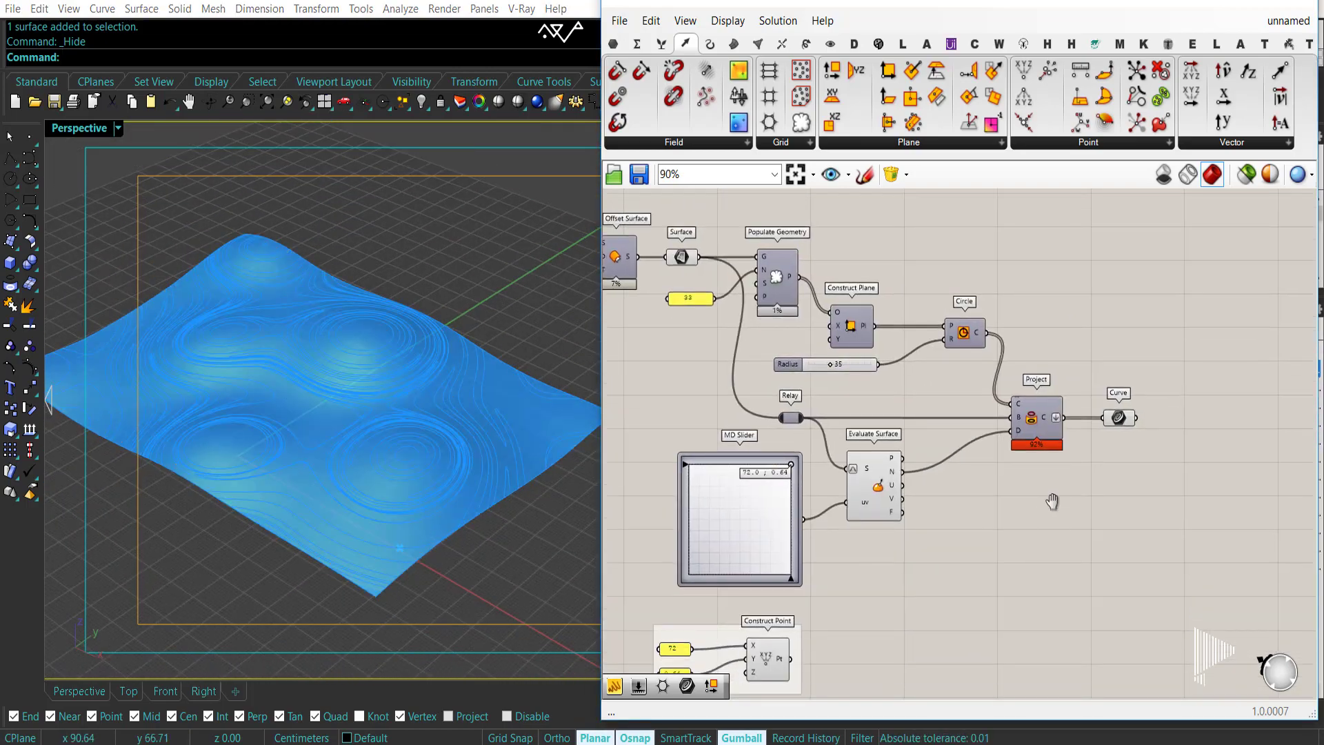
right_drag(961, 549, 1150, 519)
right_drag(816, 378, 693, 457)
scroll(893, 417, up, 4)
drag(882, 410, 873, 411)
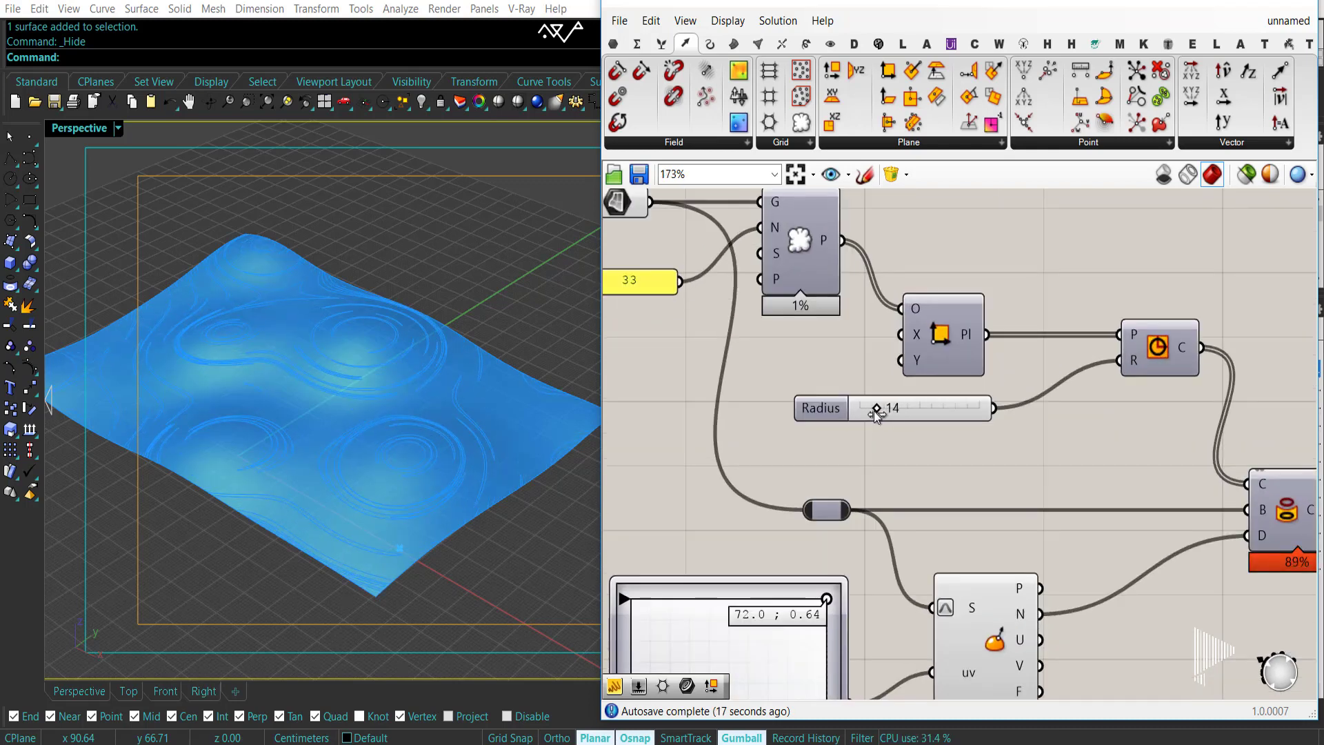
Shift Construct Plane and the Radius slider to free space beside the plane's X and Y inputs.
scroll(845, 449, down, 1)
right_drag(621, 390, 910, 480)
scroll(389, 455, up, 2)
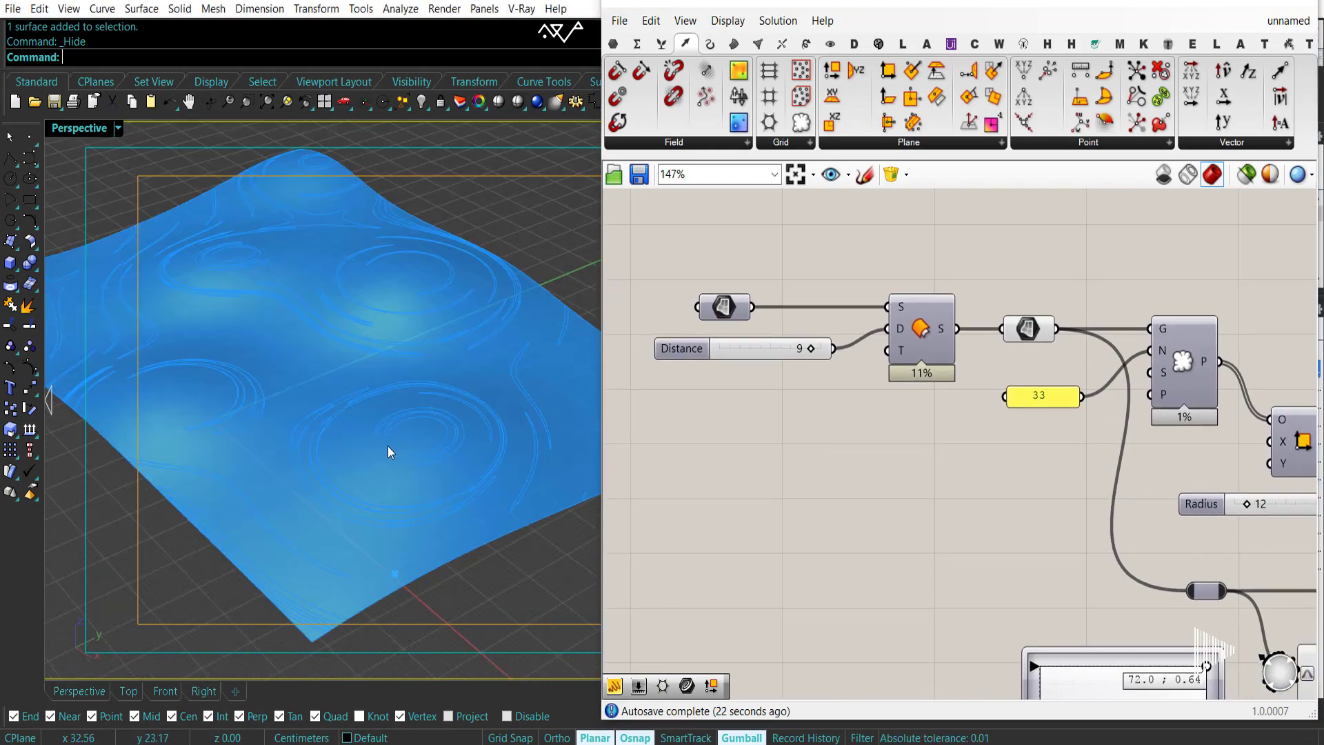
scroll(1082, 516, down, 4)
scroll(779, 535, up, 5)
scroll(1089, 552, down, 2)
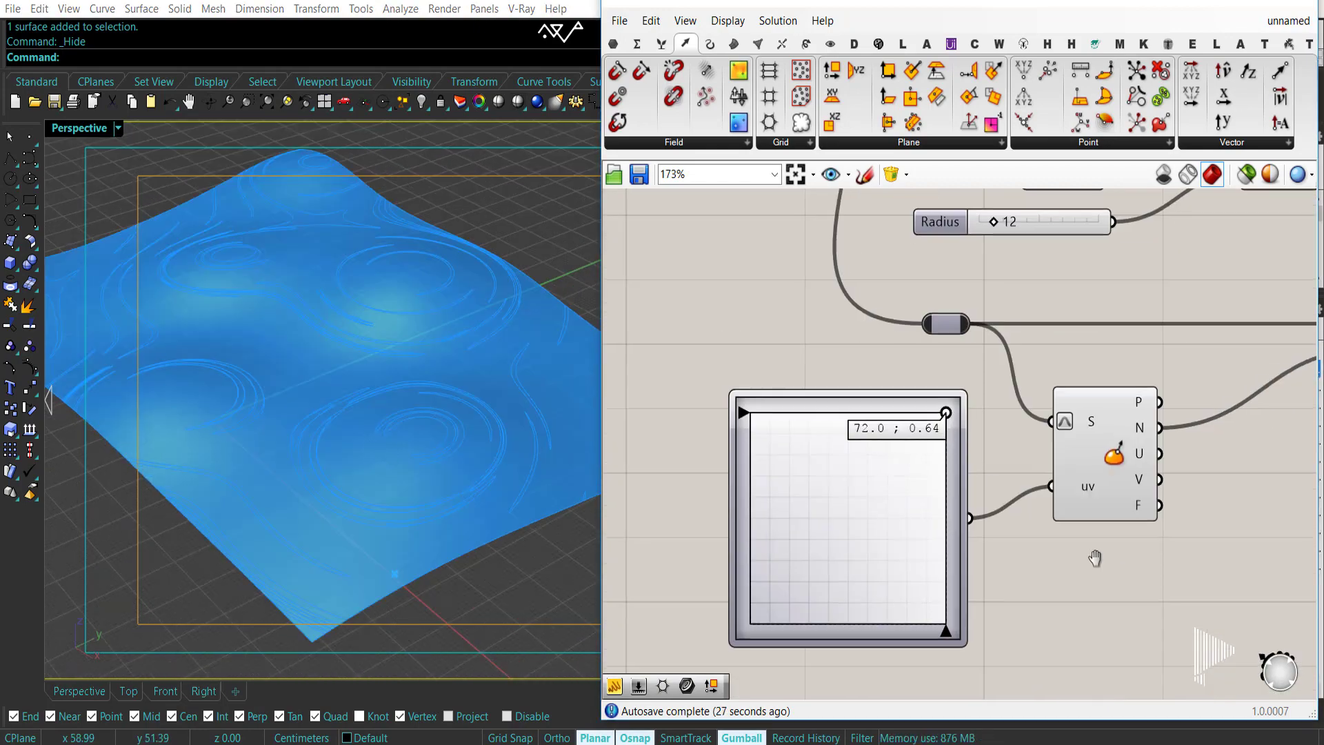
right_drag(1073, 548, 1110, 621)
drag(925, 378, 970, 361)
drag(846, 435, 882, 457)
Add Unit X and Unit Y vectors and connect them to the X and Y inputs of Construct Plane.
right_click(947, 360)
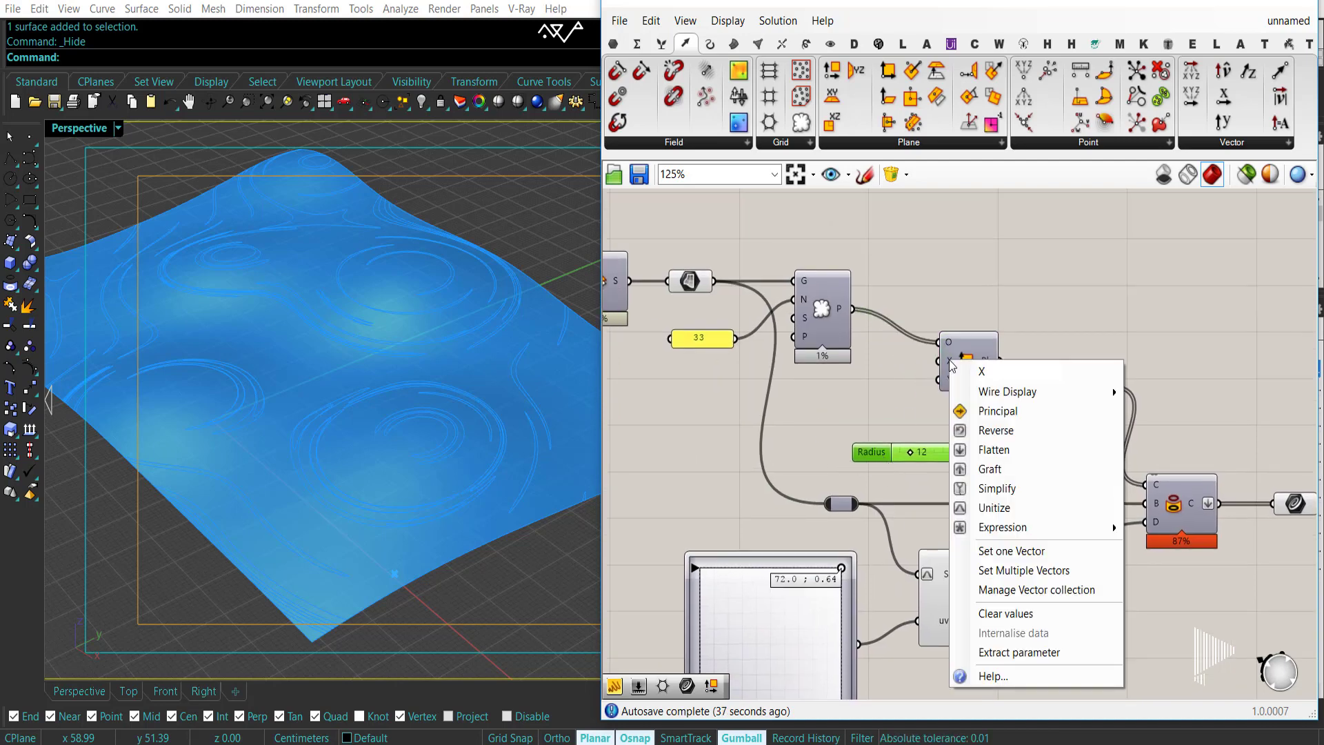
double_click(820, 397)
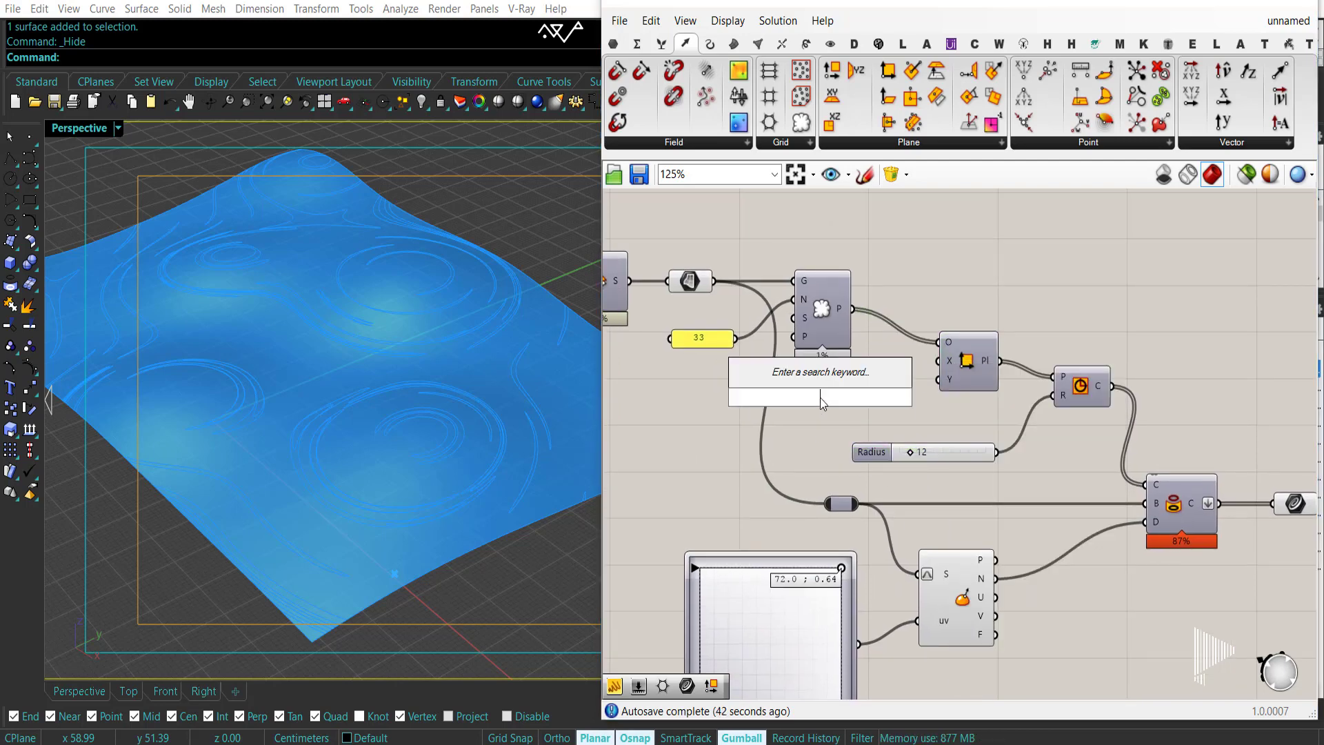
text(x)
click(777, 329)
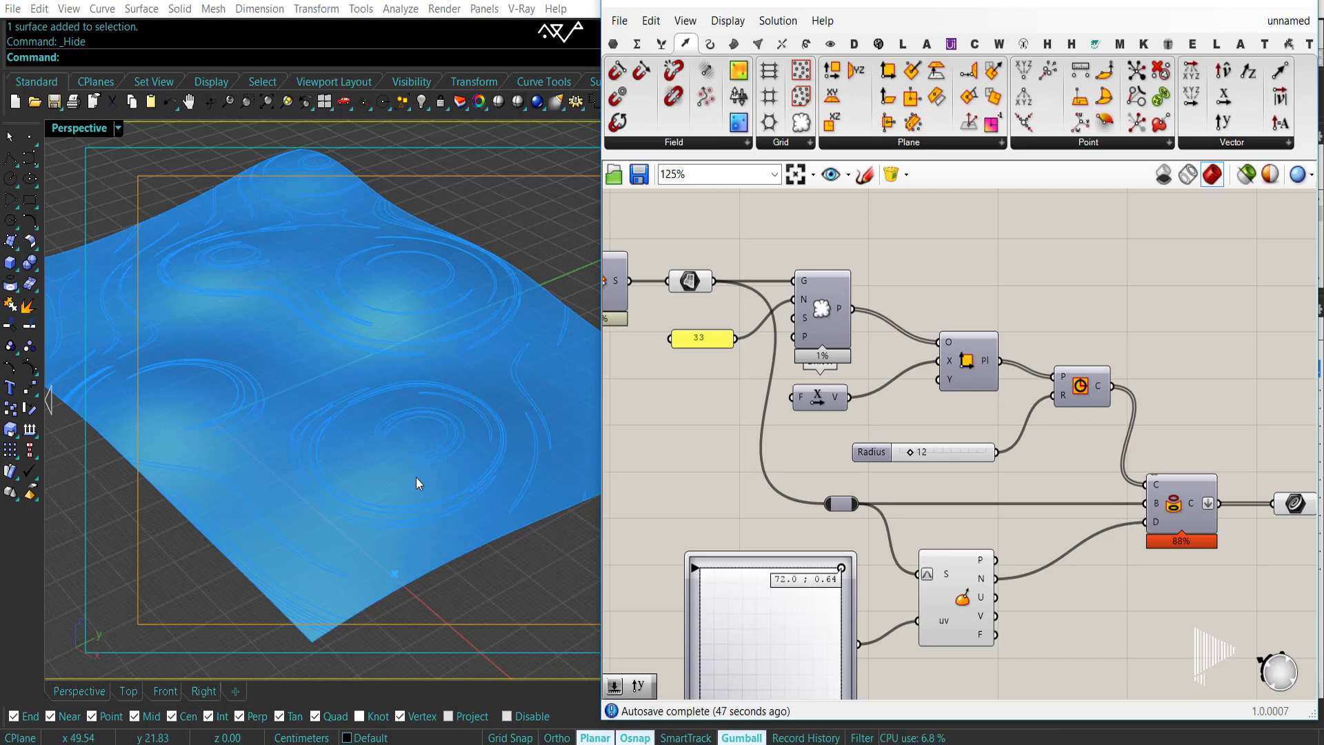
double_click(809, 431)
text(y)
key(Return)
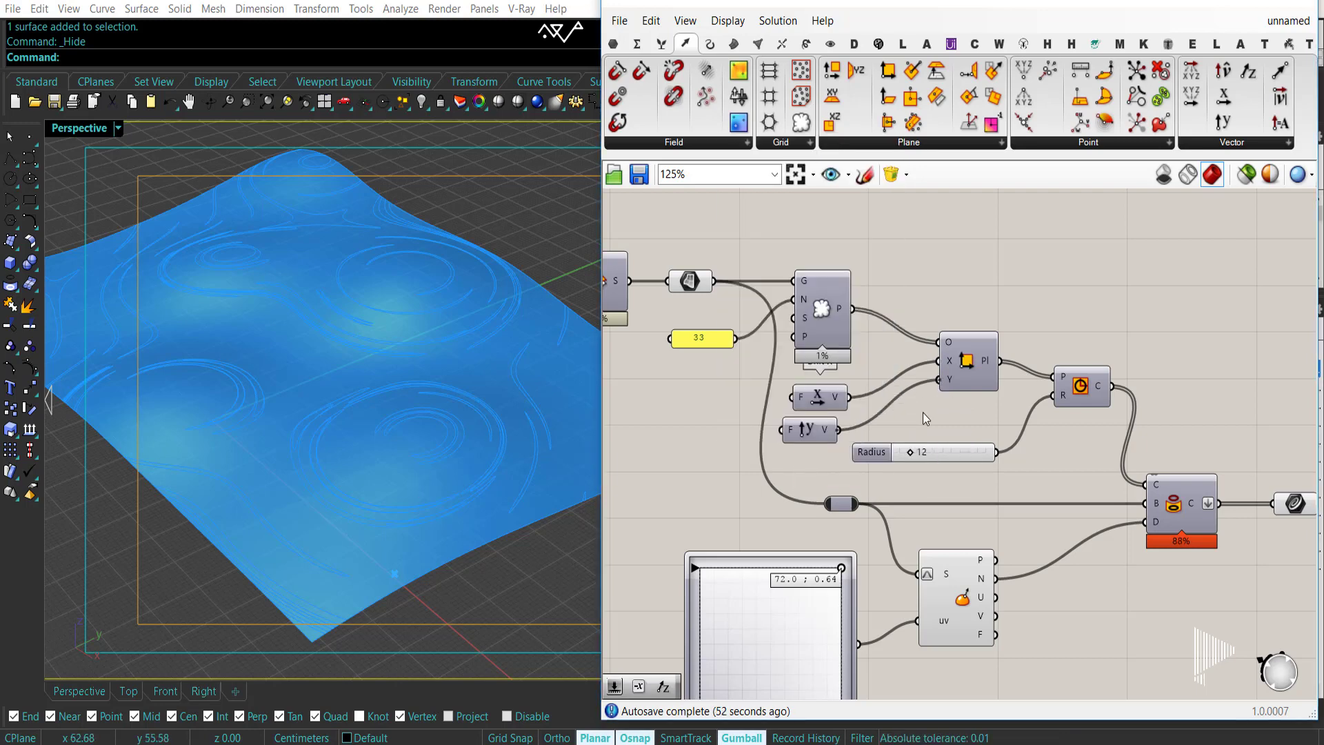
Line up Unit Y, Populate Geometry and the Radius slider in one tidy column with Unit X.
drag(817, 433, 826, 431)
drag(827, 320, 825, 303)
click(817, 461)
right_drag(778, 466, 708, 464)
click(795, 450)
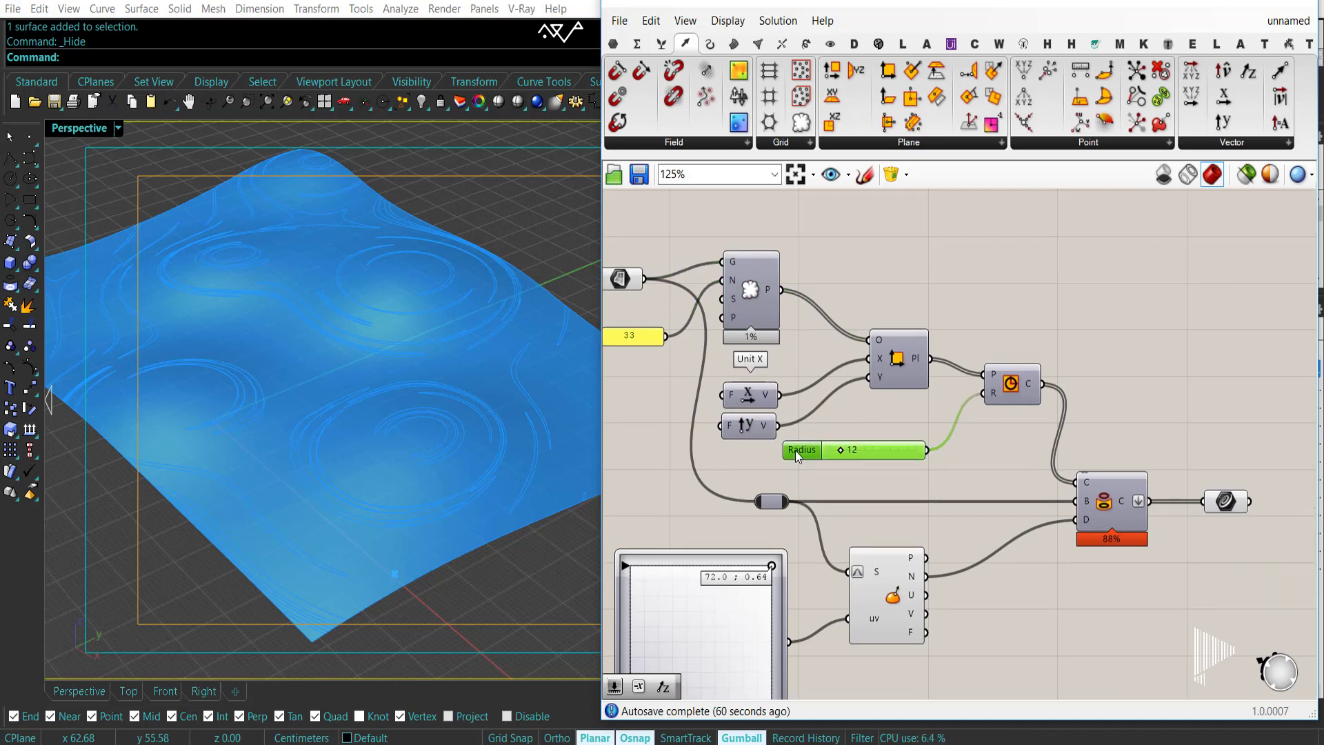
drag(795, 449, 734, 460)
click(876, 406)
right_drag(954, 458, 919, 401)
scroll(854, 579, down, 2)
right_drag(855, 586, 986, 508)
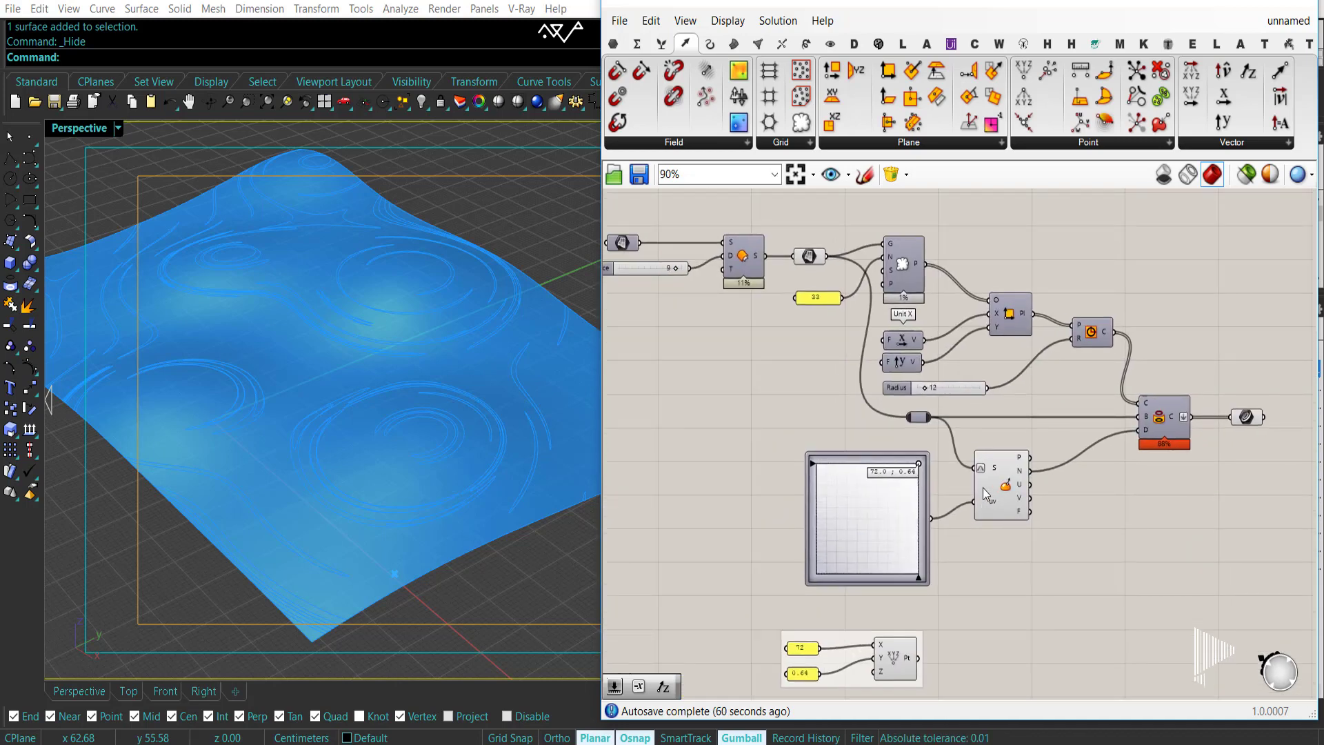
Add a Surface Split component after the Curve parameter and feed the projected curves into its C input.
right_drag(1197, 478, 1007, 529)
click(1057, 469)
click(1196, 397)
right_drag(1207, 397, 1118, 448)
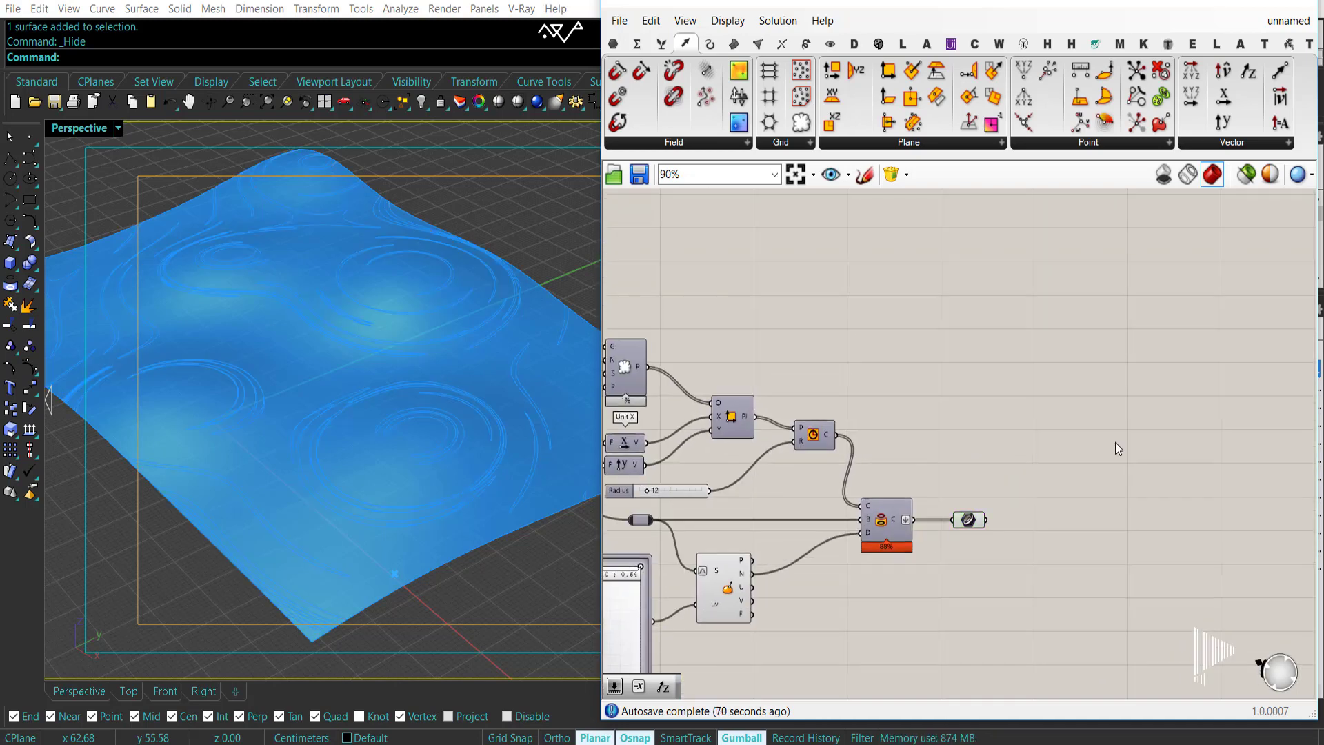
click(781, 43)
drag(997, 278, 1168, 437)
right_drag(1168, 441, 1056, 442)
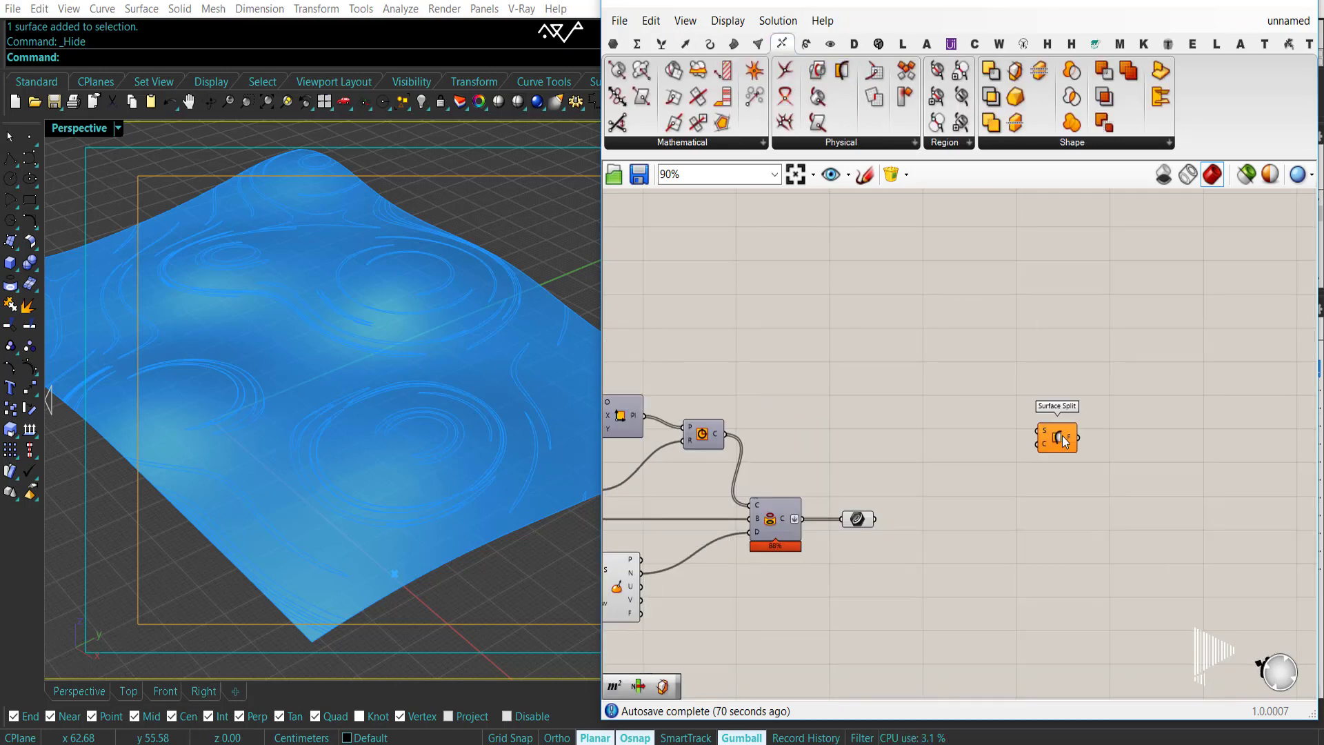
drag(1052, 442, 971, 457)
scroll(954, 471, up, 3)
scroll(903, 423, down, 4)
right_drag(831, 414, 957, 431)
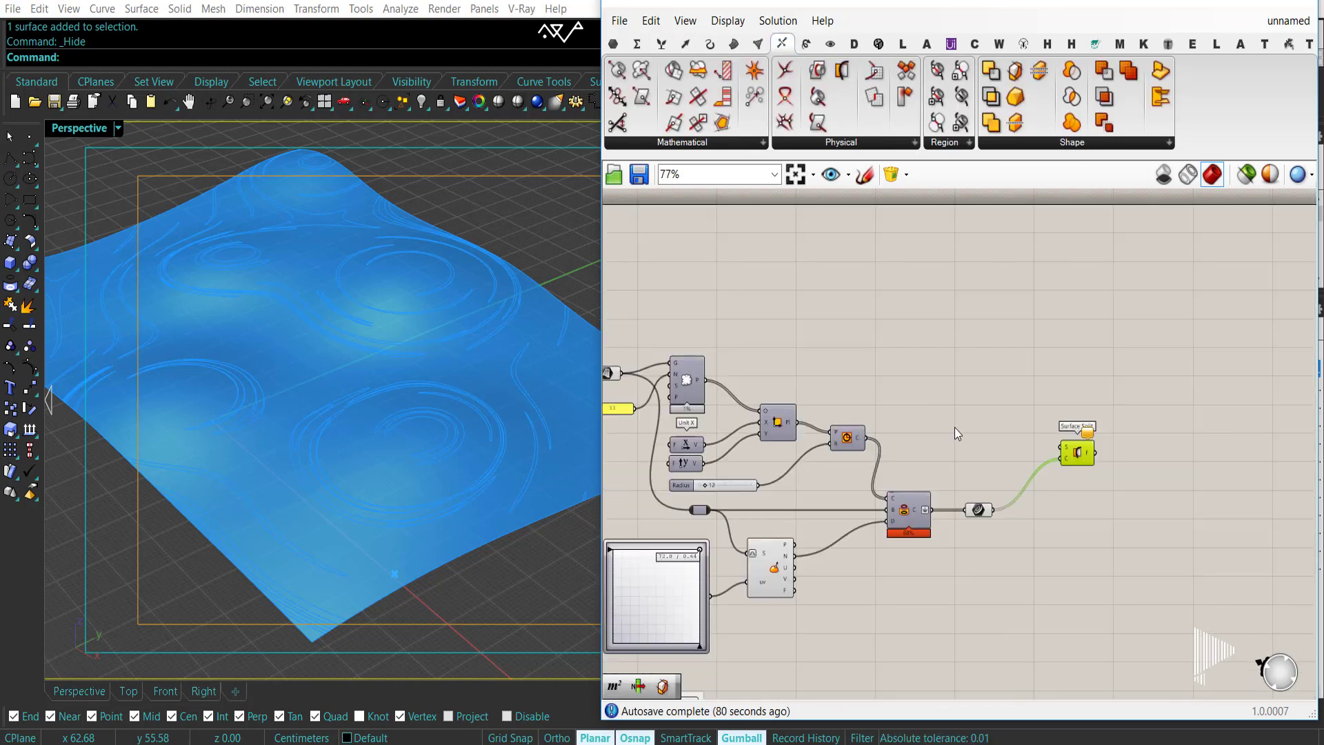
Add a Surface parameter fed by the offset surface through a relay, and connect it to Surface Split's S input.
drag(1073, 451, 1068, 345)
right_drag(948, 369, 1040, 418)
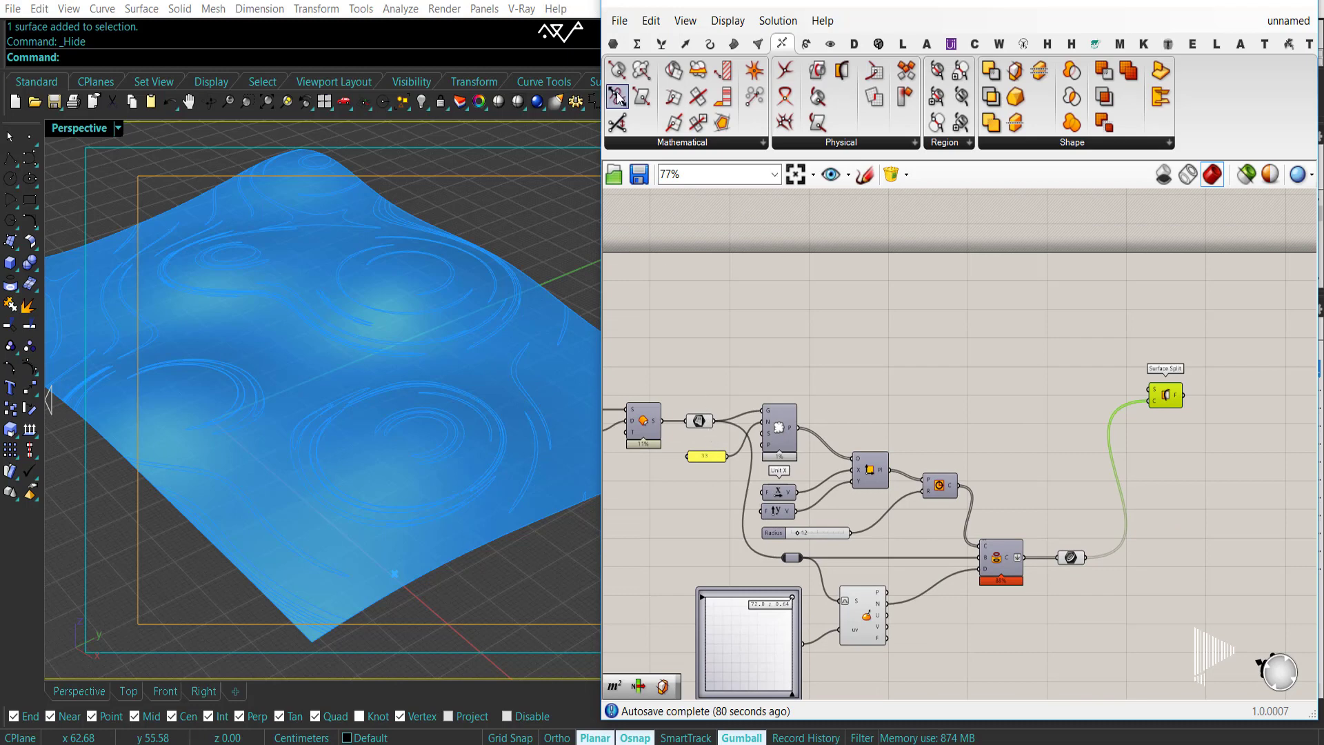
click(613, 43)
drag(849, 318, 896, 375)
drag(881, 375, 1104, 387)
double_click(815, 415)
drag(815, 416, 776, 384)
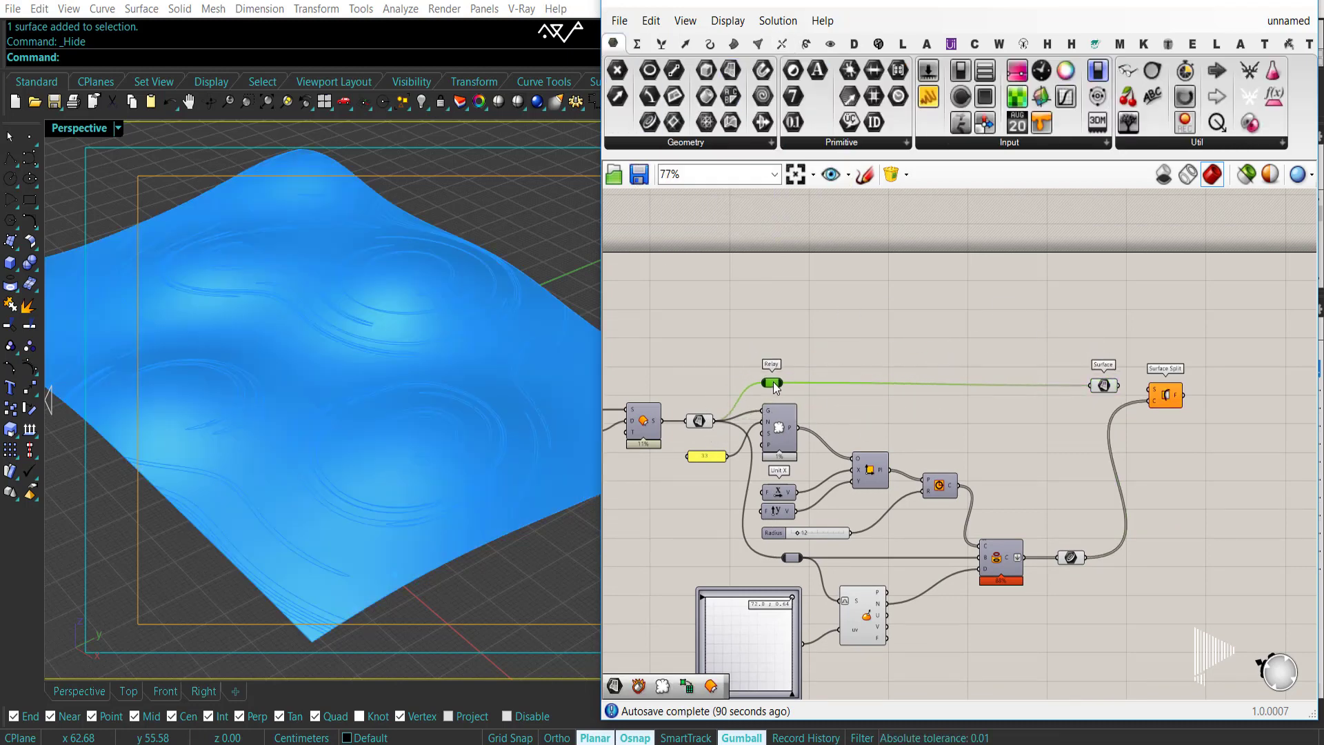
right_drag(1103, 390, 951, 378)
scroll(951, 378, up, 2)
drag(953, 373, 1011, 393)
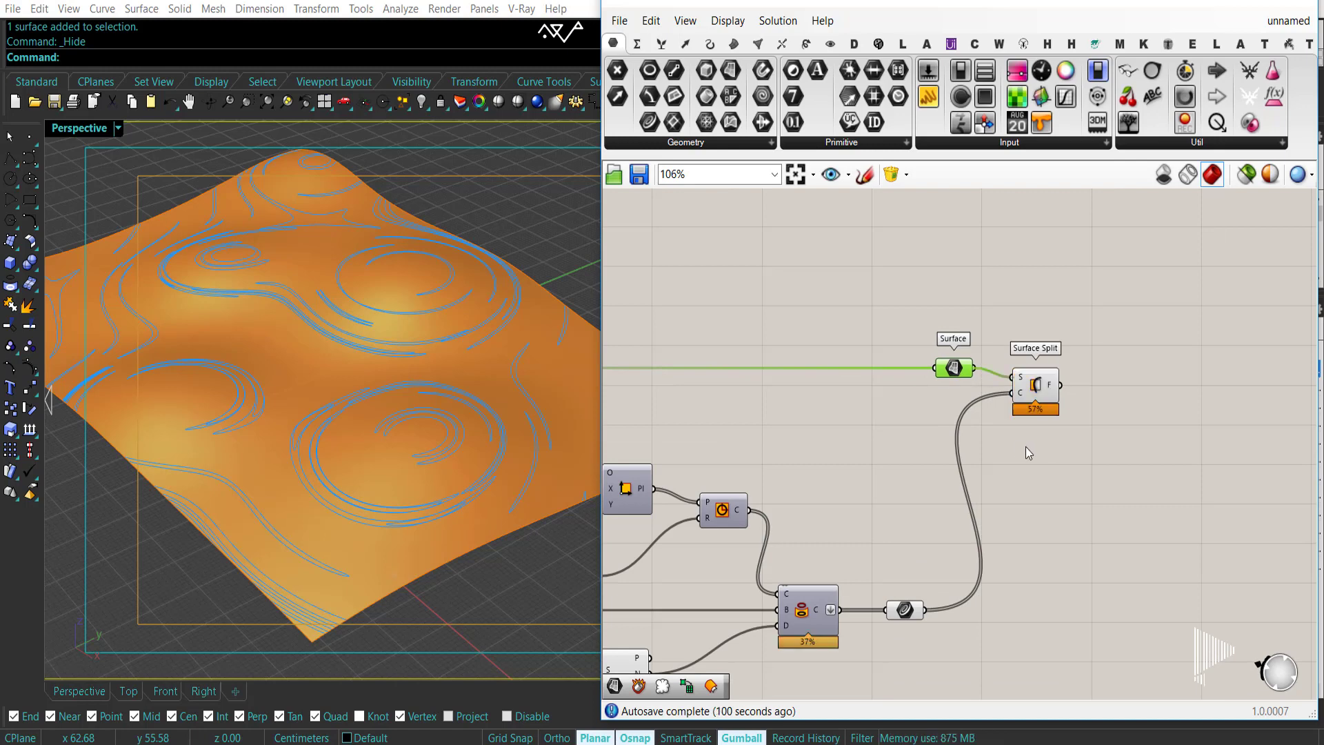
Hide the previews of both Surface parameters and Evaluate Surface, and align the new Surface parameter with Surface Split's S input.
click(954, 367)
middle_click(888, 287)
click(914, 316)
right_drag(641, 375, 871, 289)
click(746, 424)
middle_click(724, 341)
click(758, 370)
click(848, 583)
middle_click(922, 588)
click(957, 502)
right_drag(1103, 496, 880, 548)
click(979, 510)
drag(970, 333, 981, 323)
click(1069, 338)
right_drag(1071, 338, 970, 363)
Add a List Item component and connect Surface Split's F output to its list input.
click(661, 44)
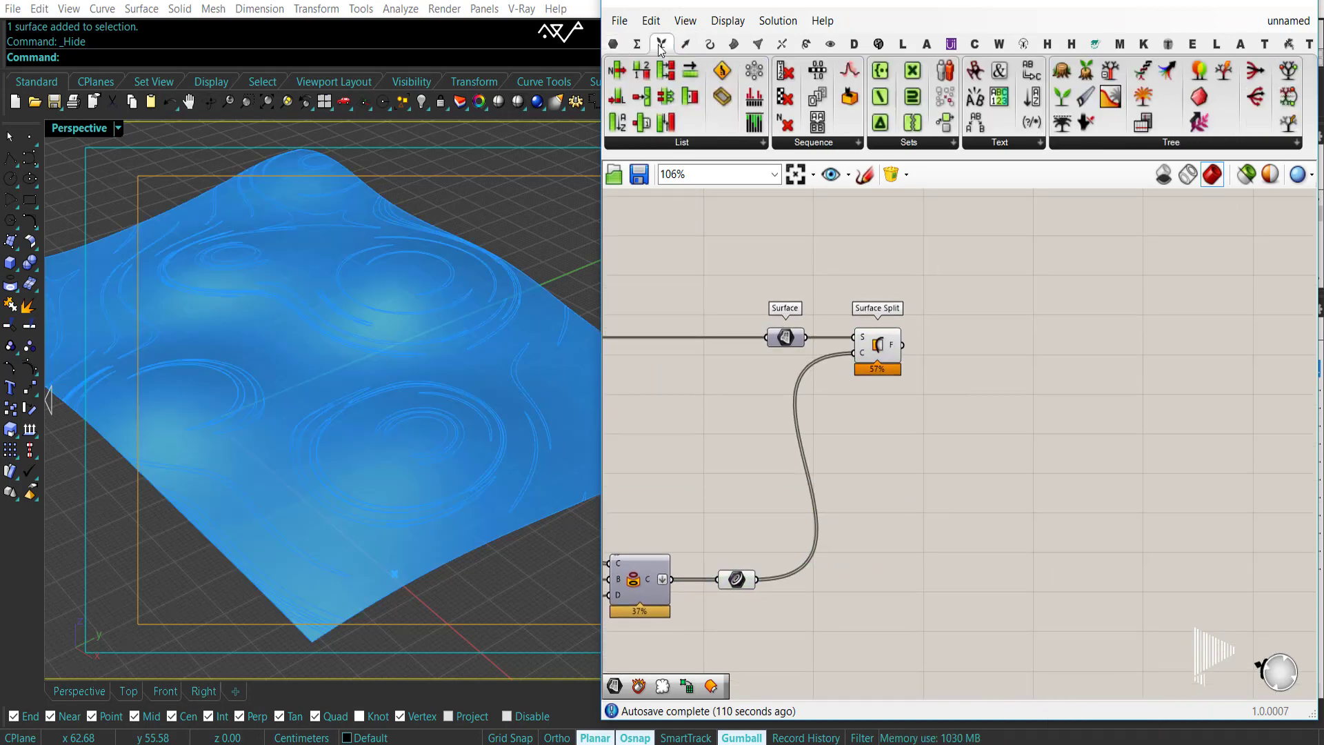
drag(617, 71, 1008, 345)
drag(902, 345, 1097, 360)
click(874, 347)
click(1042, 362)
scroll(1037, 362, up, 2)
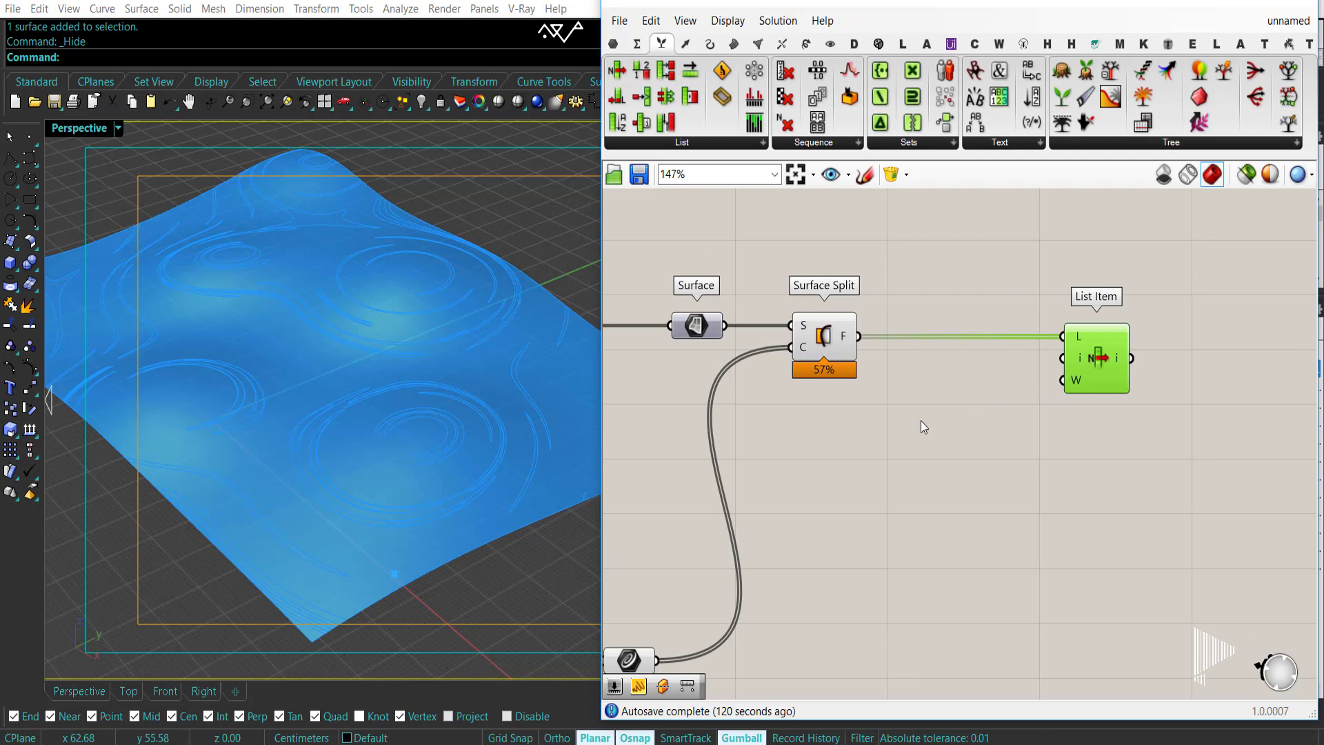
Add a Param Viewer connected to Surface Split's F output and place it above the wire to List Item.
double_click(924, 424)
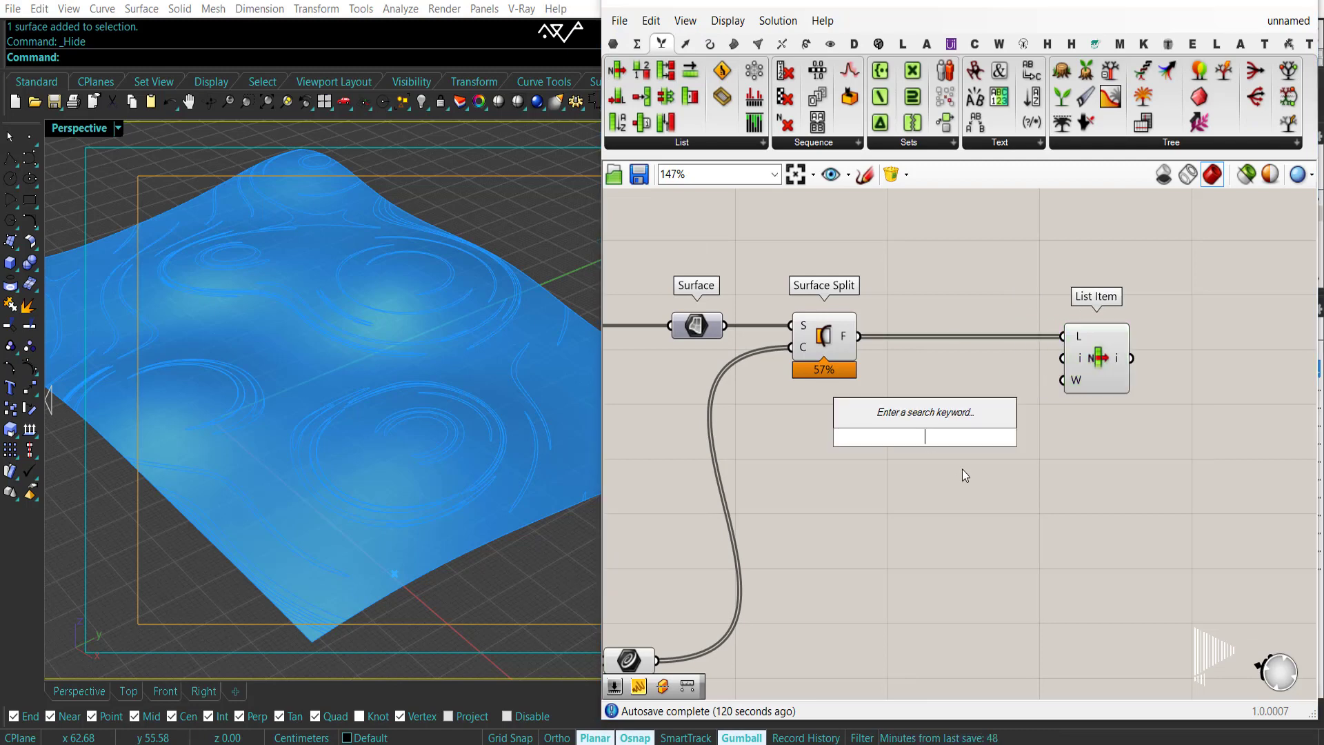
click(617, 48)
drag(1134, 128, 993, 520)
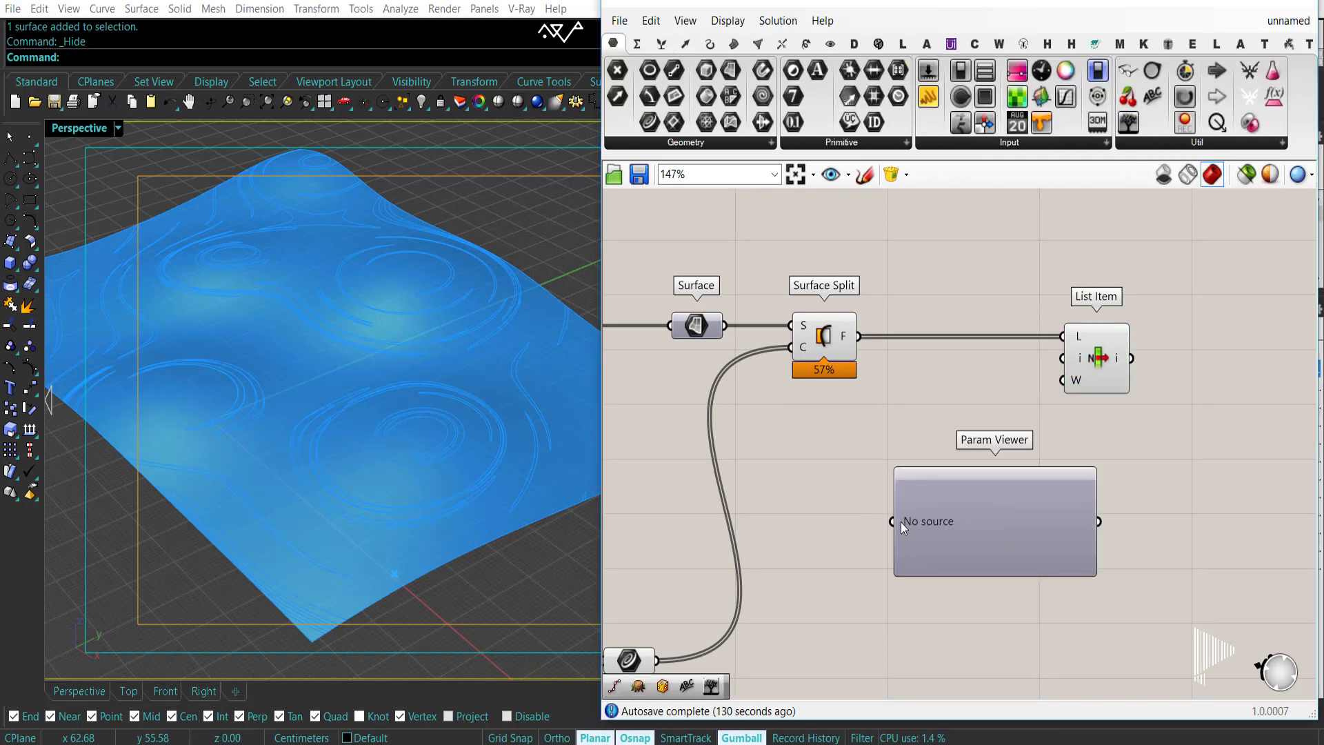
drag(891, 521, 859, 336)
drag(1081, 540, 1064, 305)
Create a number slider with value 70 and connect it to List Item's index input.
click(1115, 420)
drag(1114, 415, 1124, 414)
right_drag(900, 495, 992, 455)
double_click(989, 479)
text(70)
key(Return)
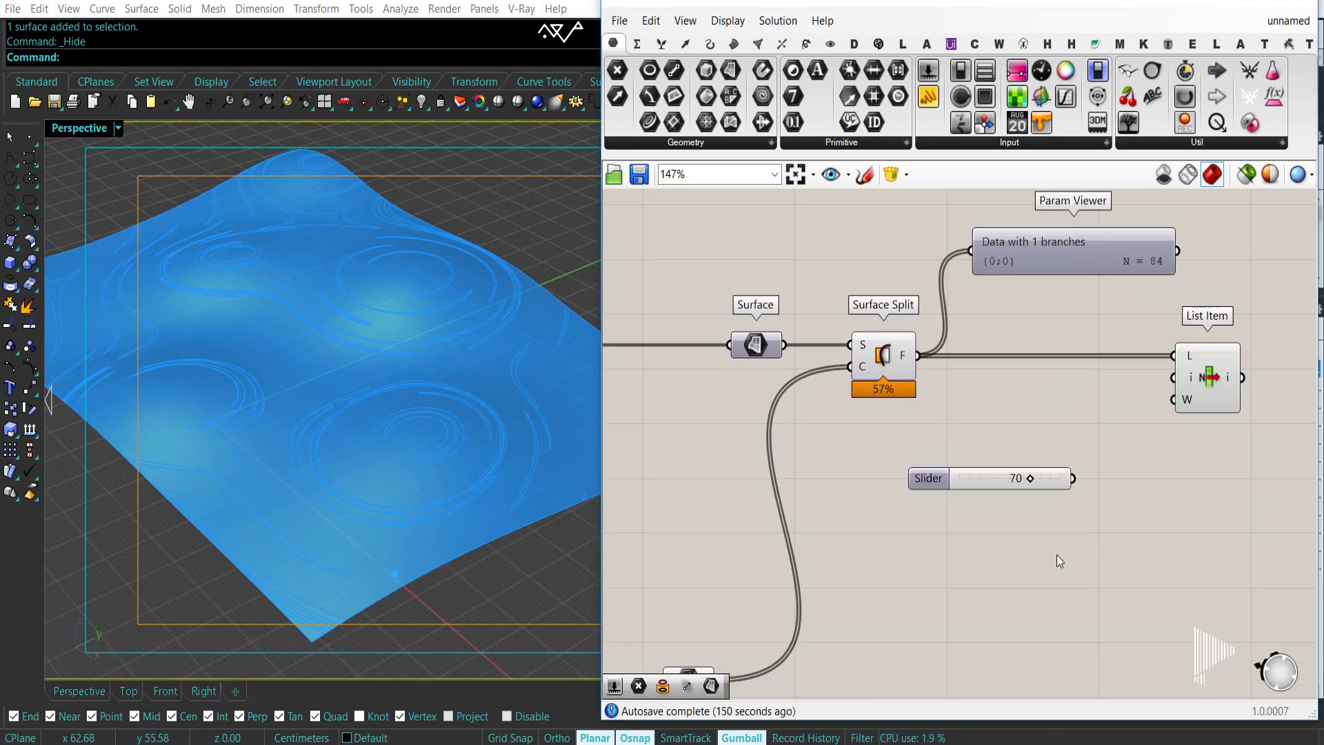
drag(1072, 477, 1171, 377)
Hide the previews of Surface Split and the projected Curve parameter.
click(877, 353)
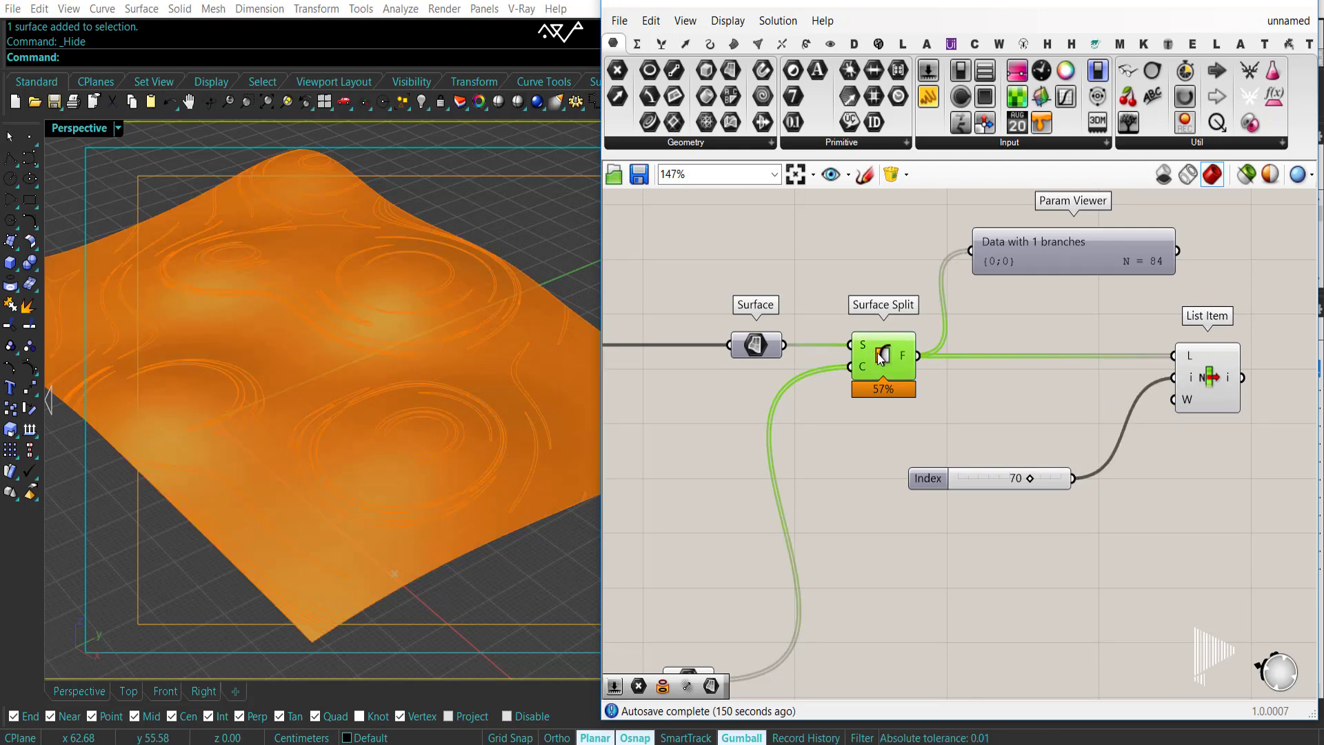
right_click(805, 247)
click(820, 276)
scroll(827, 403, down, 5)
right_drag(828, 403, 993, 334)
click(946, 421)
right_click(917, 352)
click(933, 381)
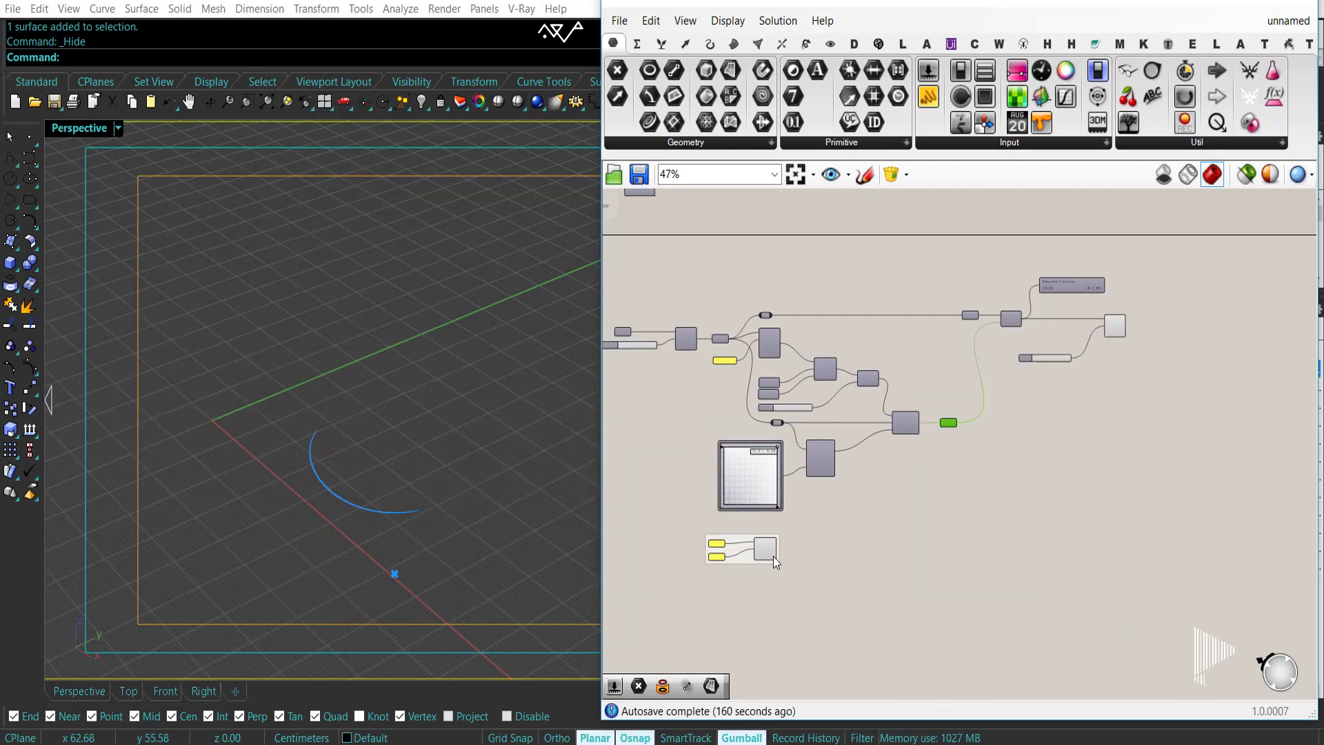
Set the Index slider to 37 and move it up beside List Item.
scroll(888, 489, up, 7)
drag(888, 489, 844, 482)
right_drag(301, 304, 292, 414)
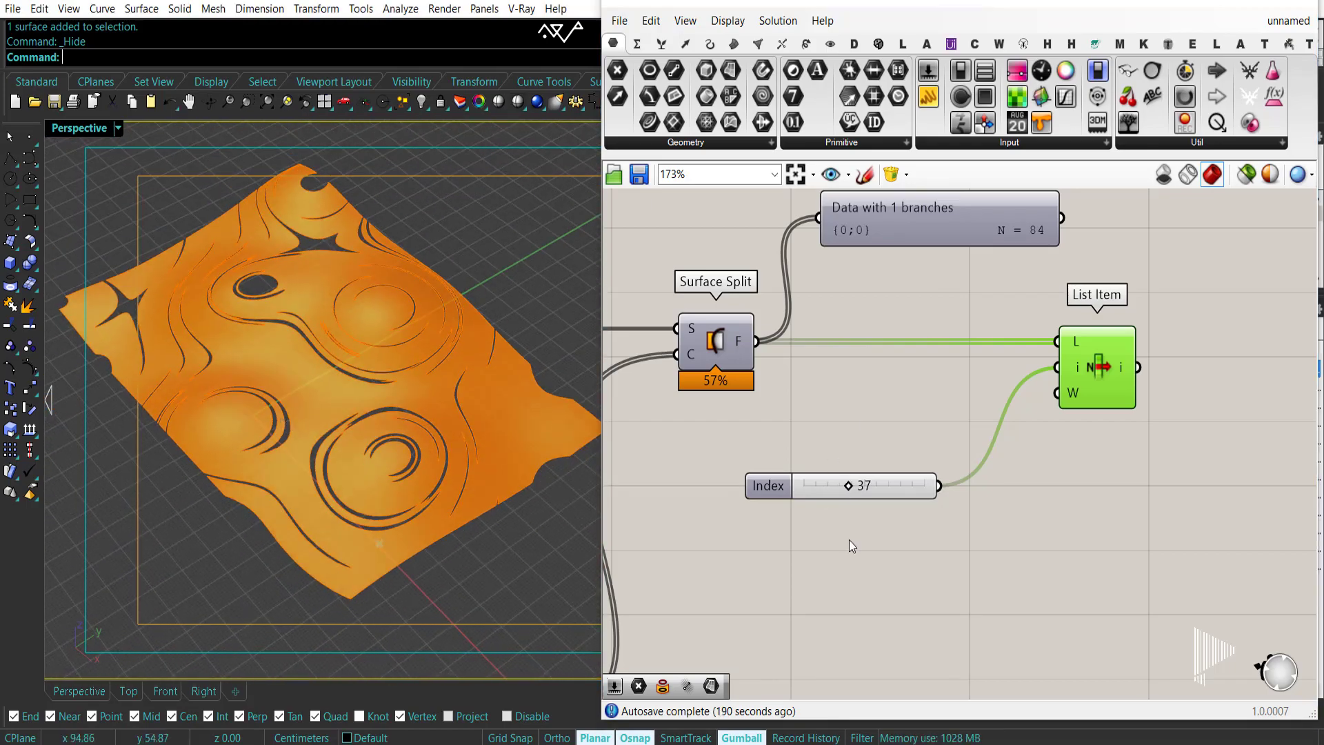
right_drag(733, 594, 907, 528)
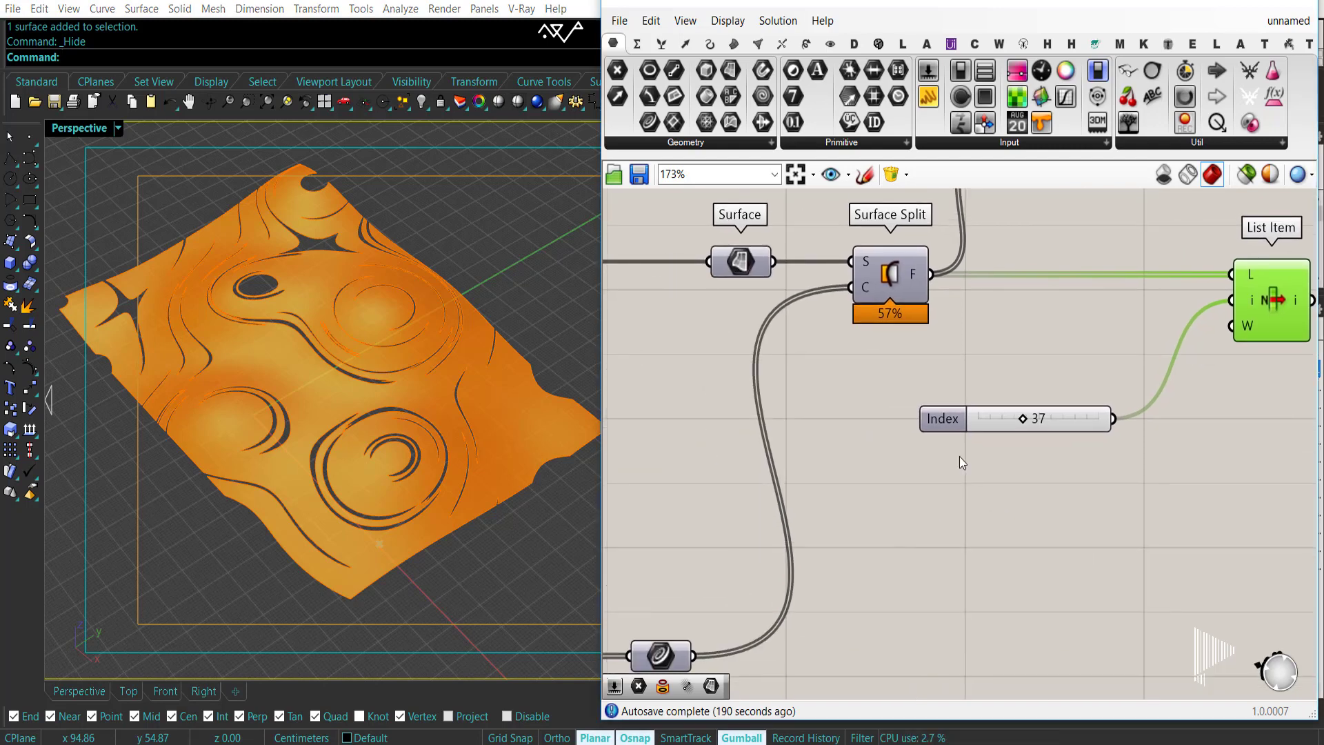
drag(943, 414, 1013, 306)
click(958, 409)
Raise the circle Radius slider to 30.
right_drag(861, 451, 1248, 255)
scroll(1248, 255, down, 4)
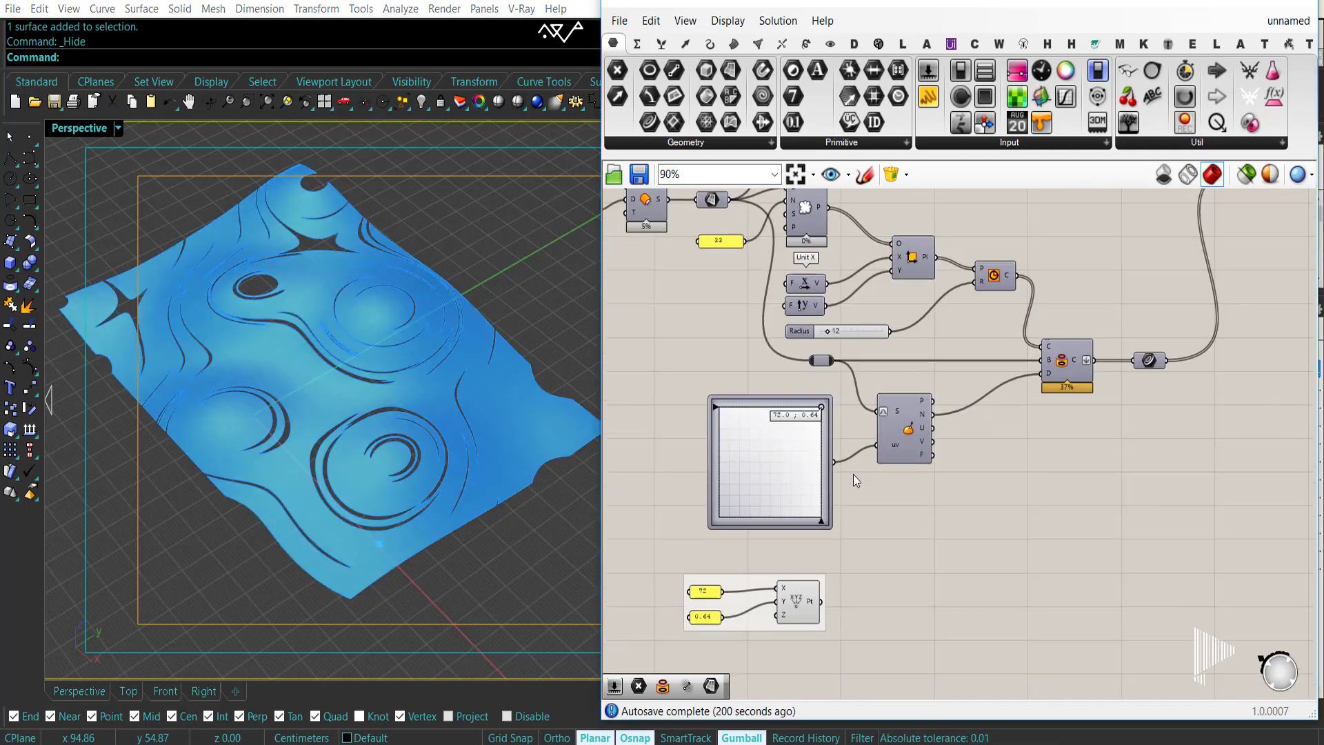
right_drag(853, 473, 915, 464)
right_drag(922, 269, 896, 364)
scroll(897, 364, up, 3)
scroll(890, 400, up, 3)
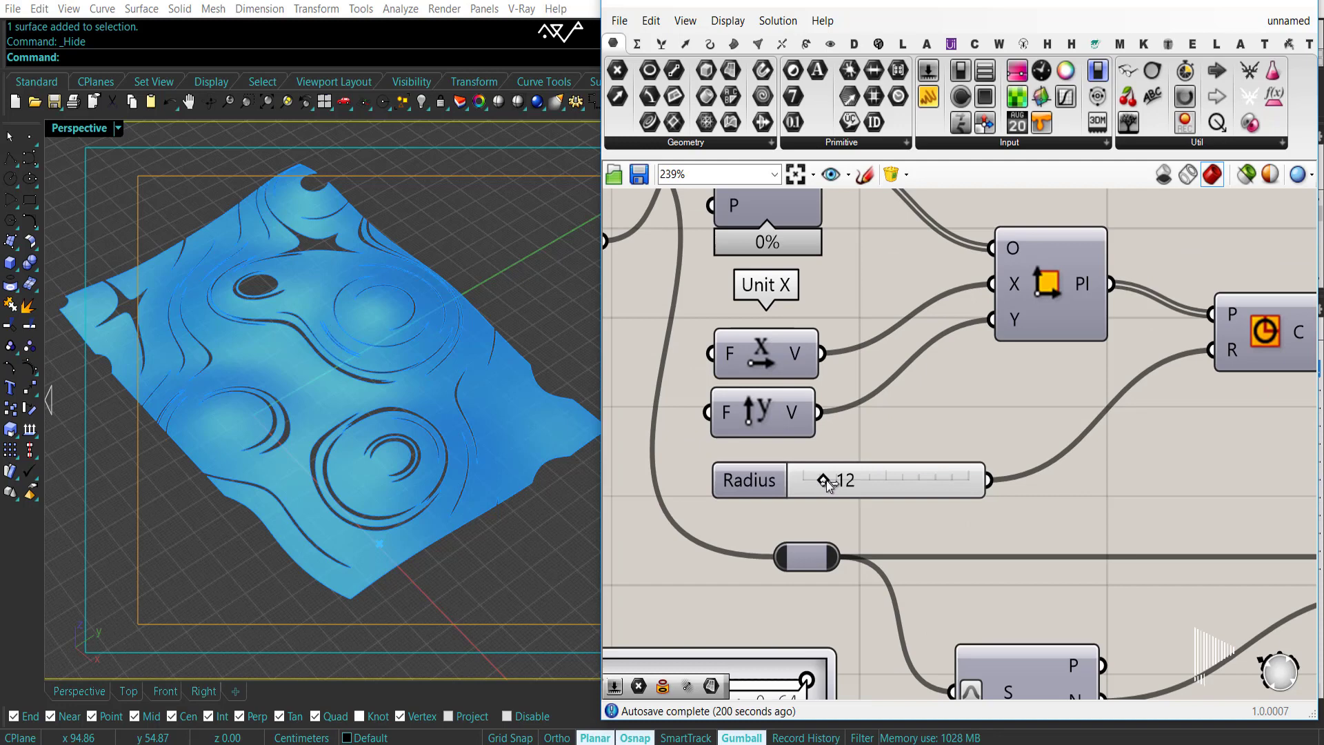
drag(829, 480, 870, 480)
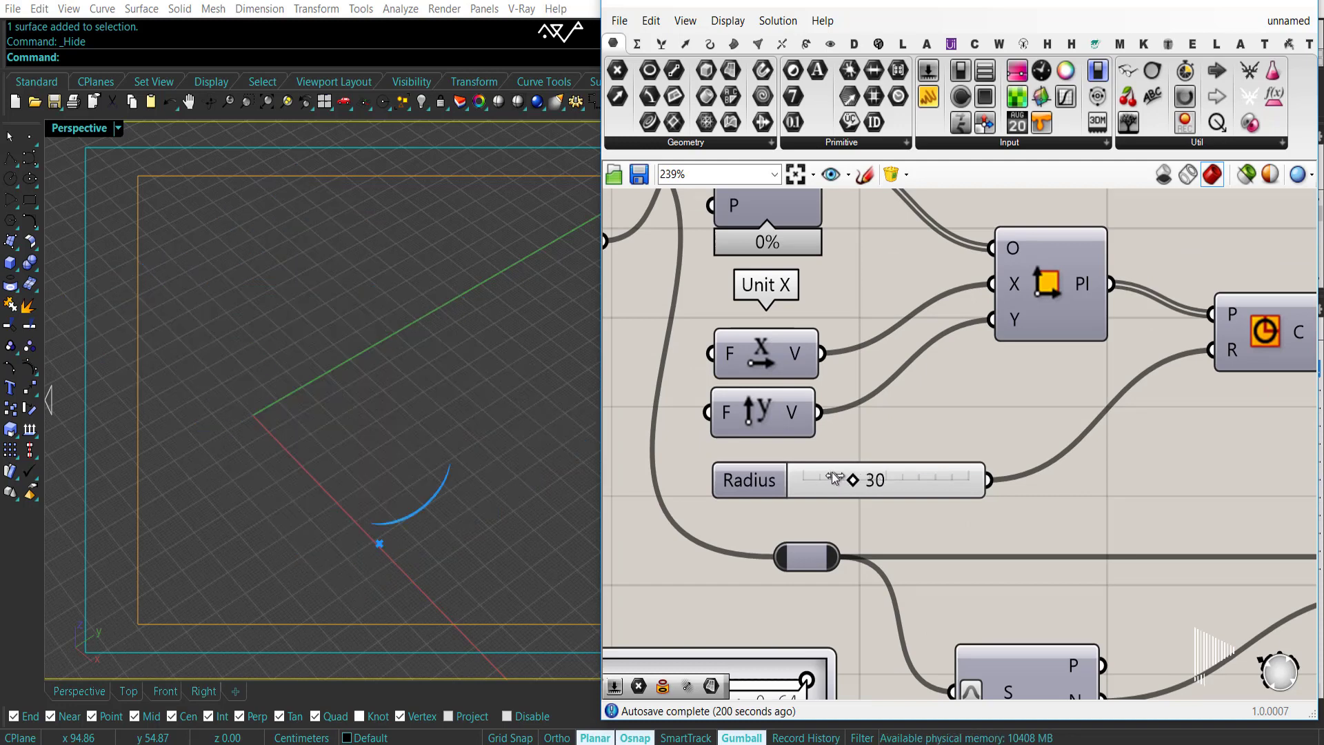
Disable the Surface parameter, Surface Split, Param Viewer, Index slider and List Item together.
scroll(810, 475, down, 8)
right_drag(1179, 404, 969, 455)
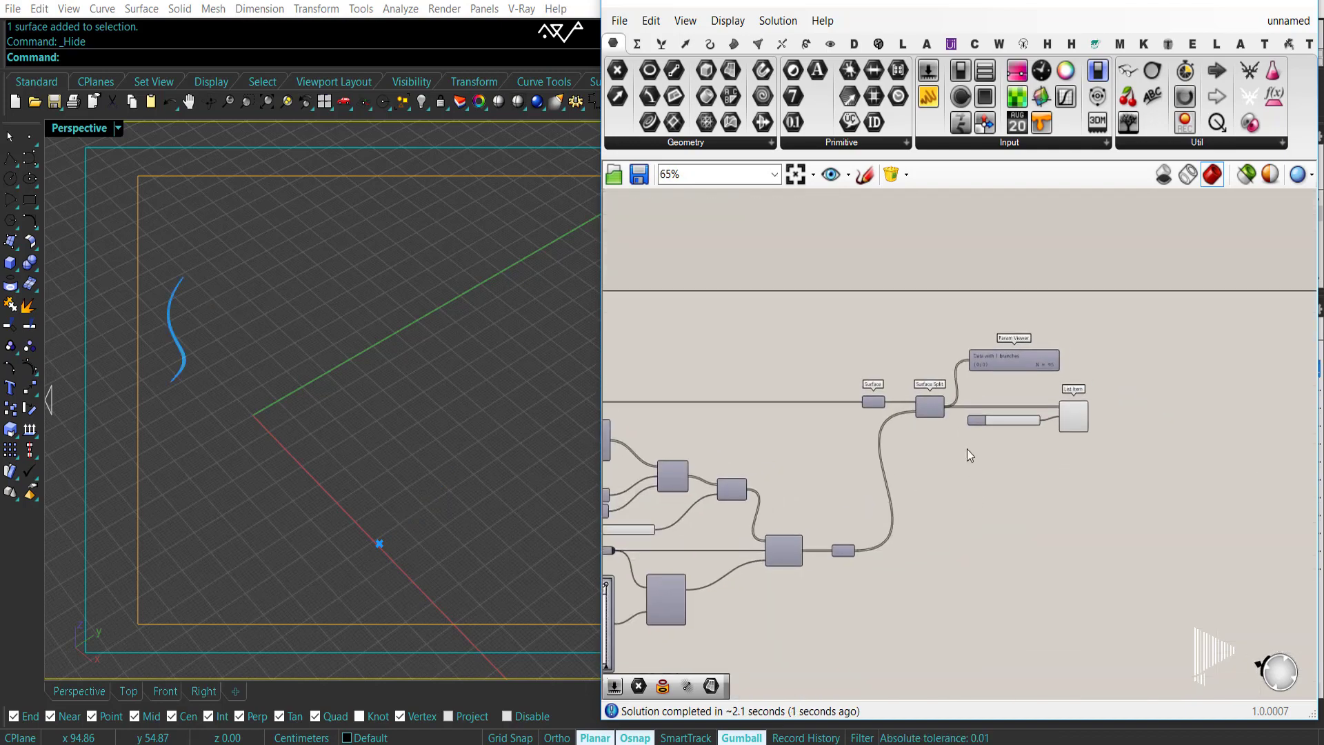
scroll(965, 452, up, 2)
drag(1191, 442, 843, 297)
middle_click(765, 279)
click(788, 341)
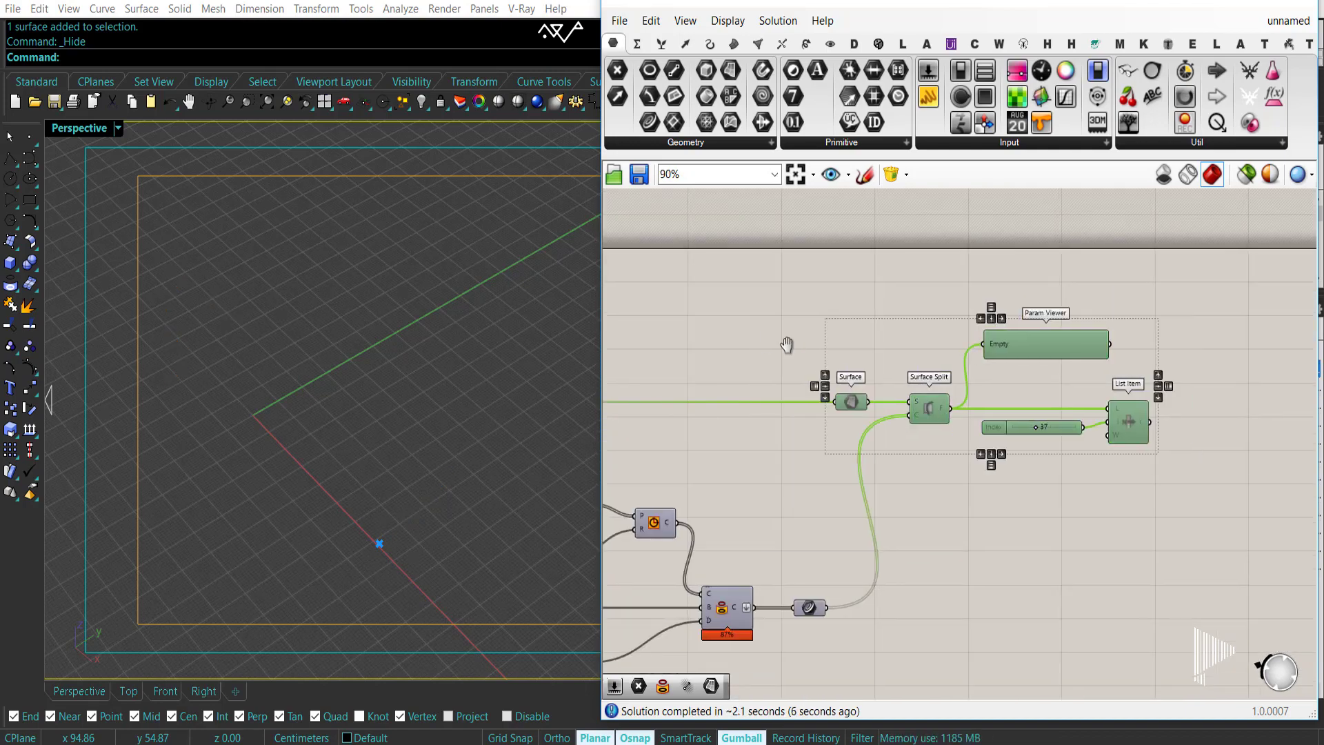
Turn the preview of the projected Curve parameter back on.
right_drag(788, 343, 873, 272)
click(890, 536)
middle_click(863, 452)
click(870, 455)
Raise the circle Radius slider to 69.
scroll(817, 442, up, 6)
drag(869, 476, 937, 486)
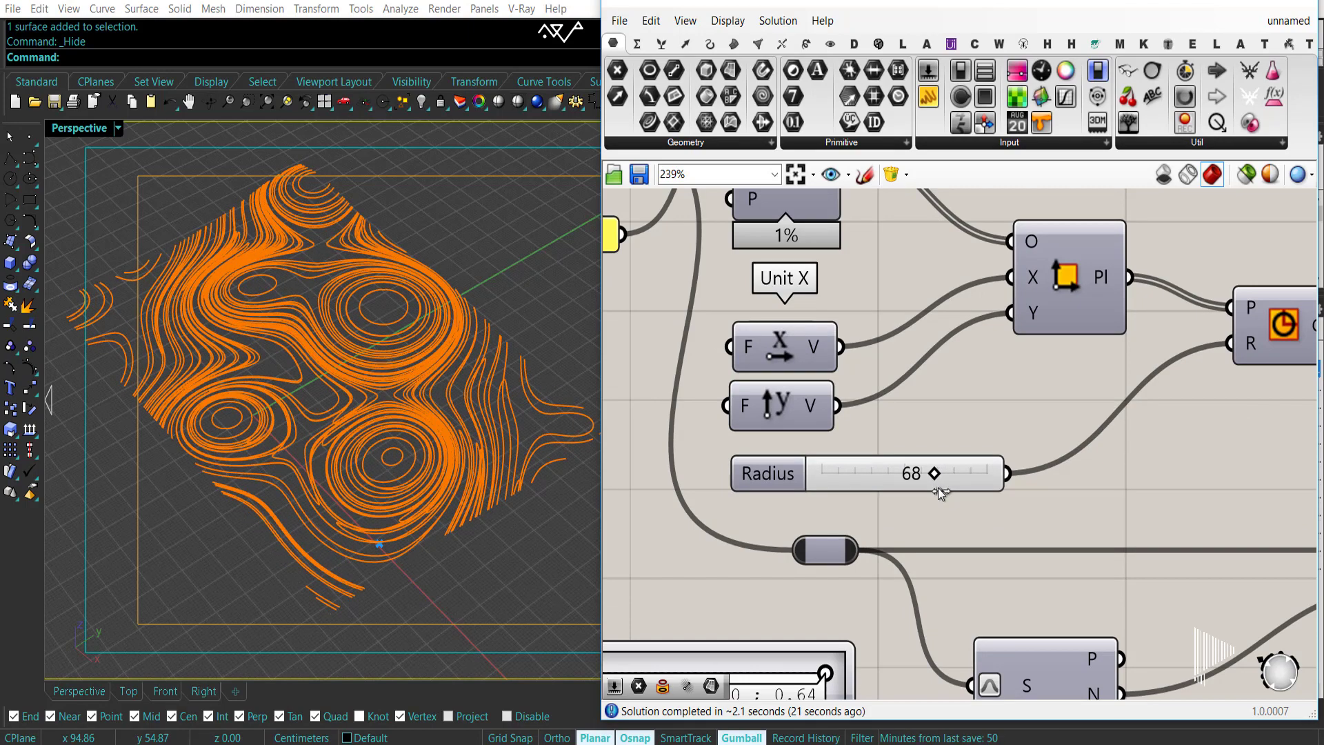
right_drag(340, 428, 281, 470)
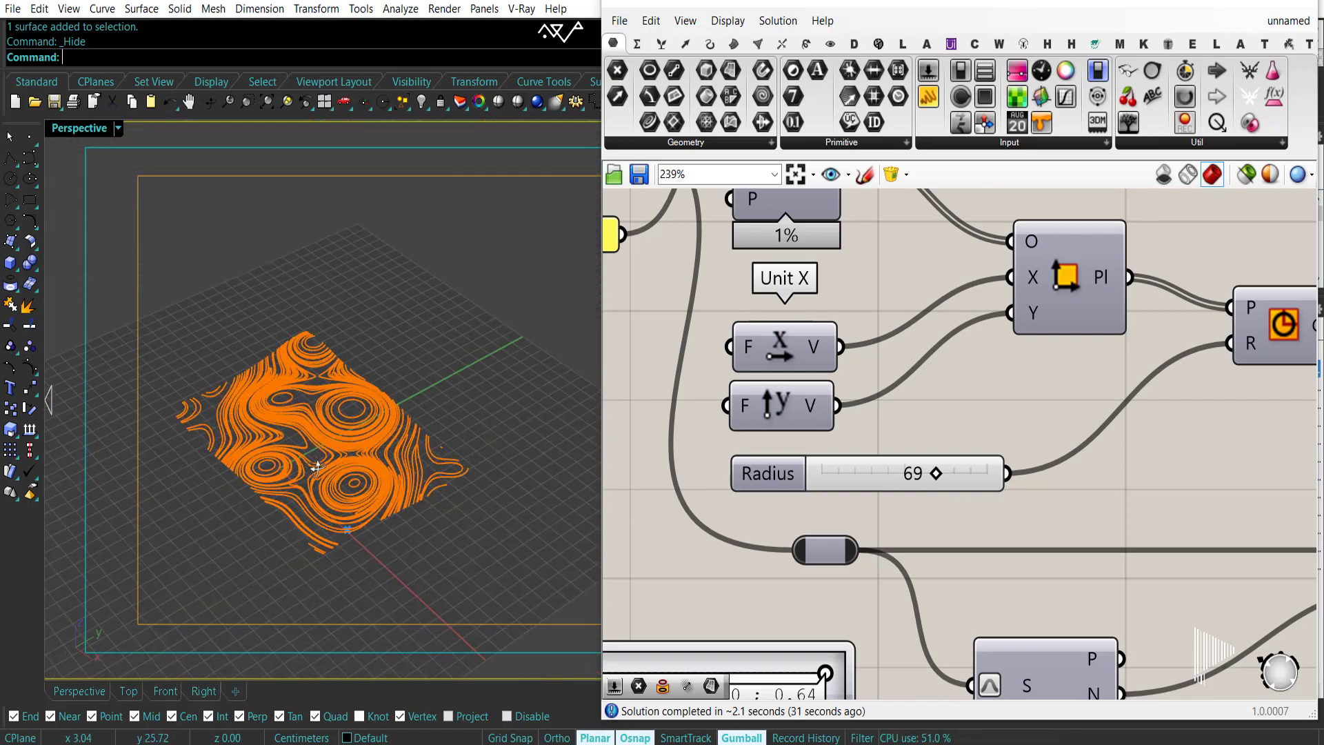
Enable the Surface parameter, Surface Split, Param Viewer, Index slider and List Item together.
scroll(735, 406, down, 3)
right_drag(1296, 386, 910, 554)
drag(1251, 477, 789, 242)
middle_click(761, 239)
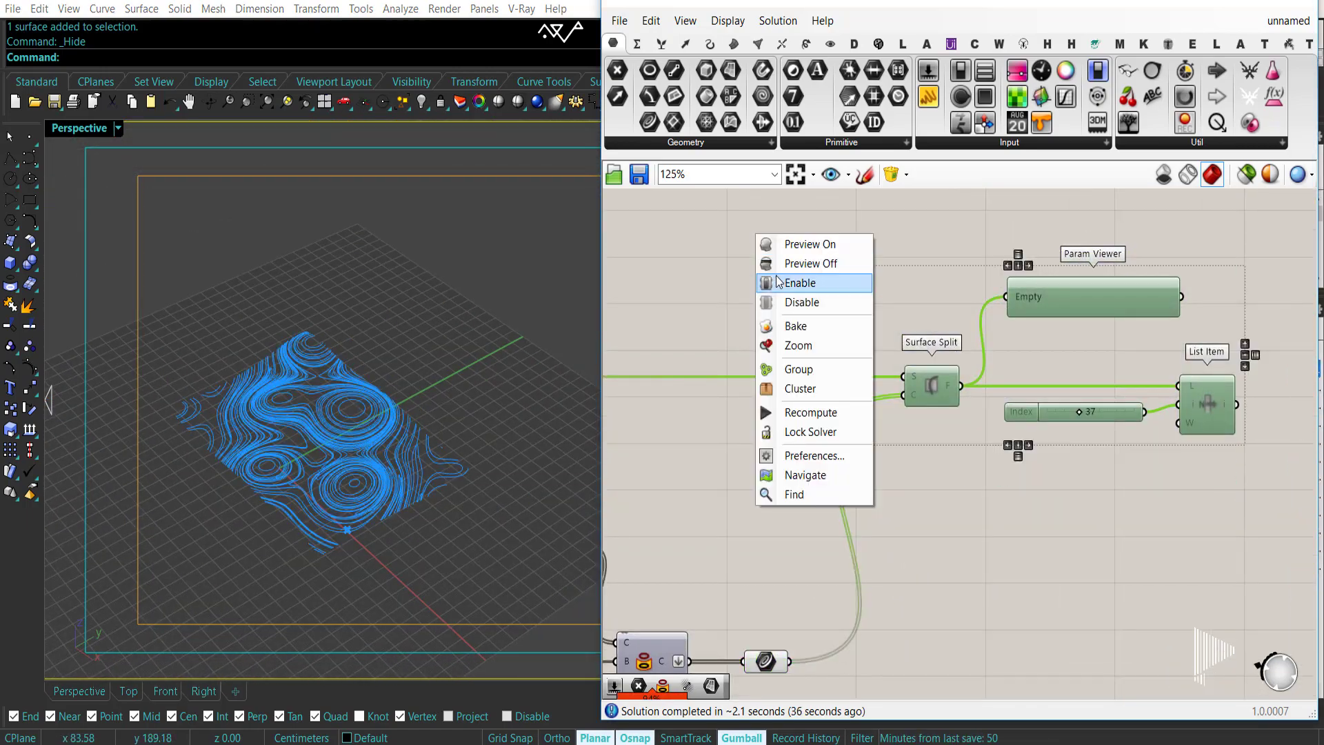
click(776, 282)
click(758, 523)
scroll(272, 458, up, 3)
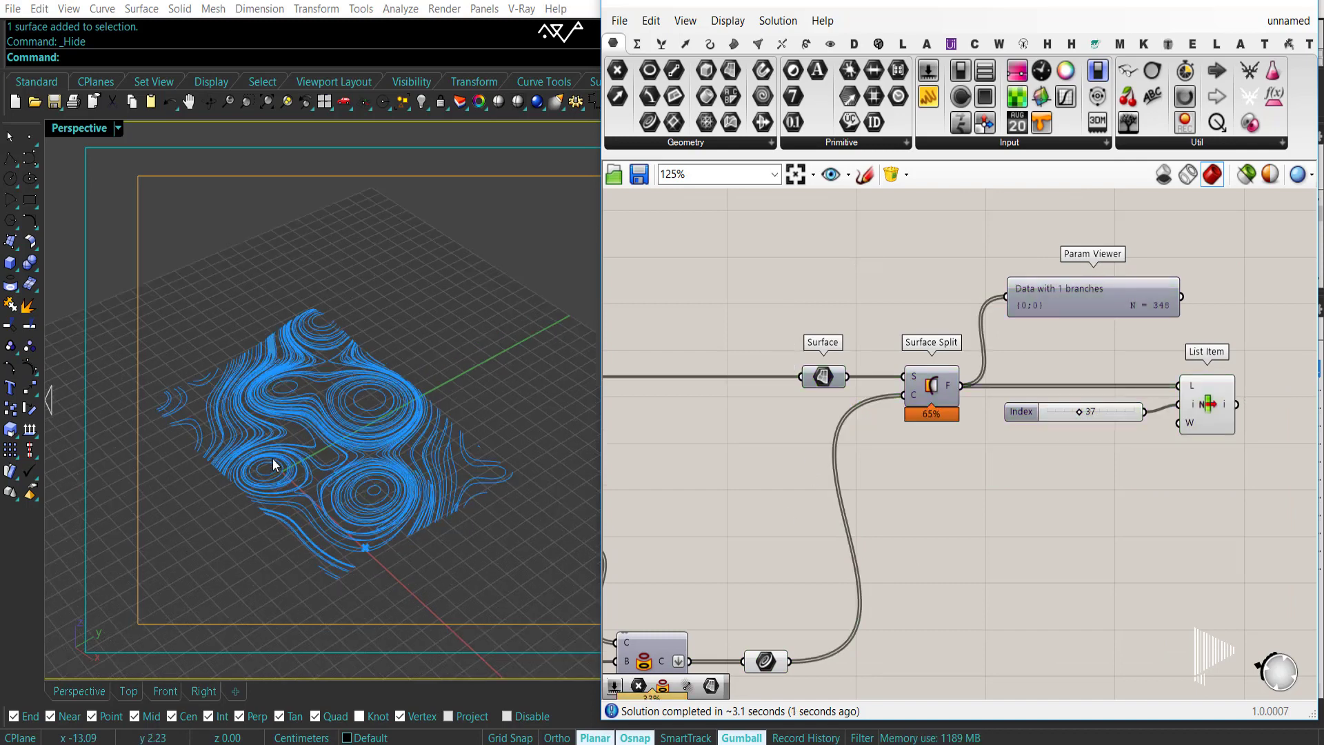
Select List Item and run its Index slider up to 99 to examine the individual split pieces.
click(1211, 414)
scroll(1165, 397, up, 5)
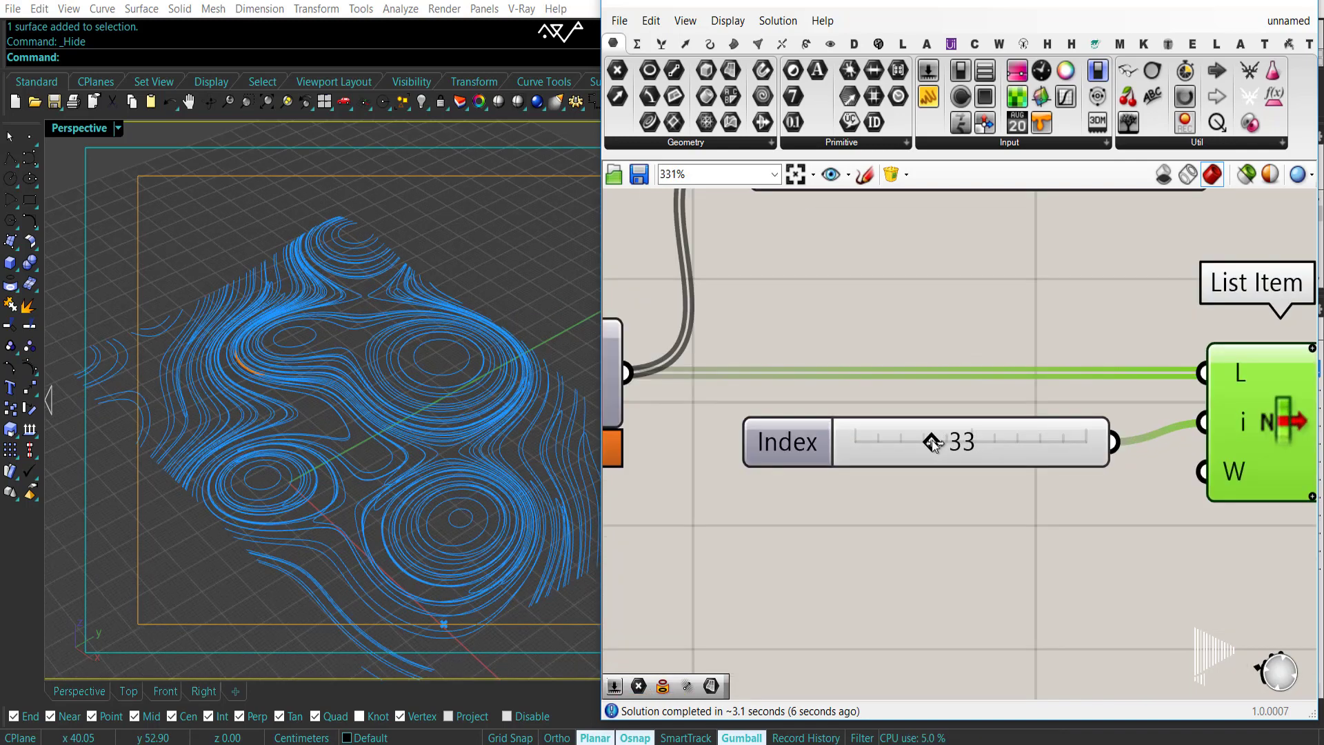
drag(932, 442, 1051, 457)
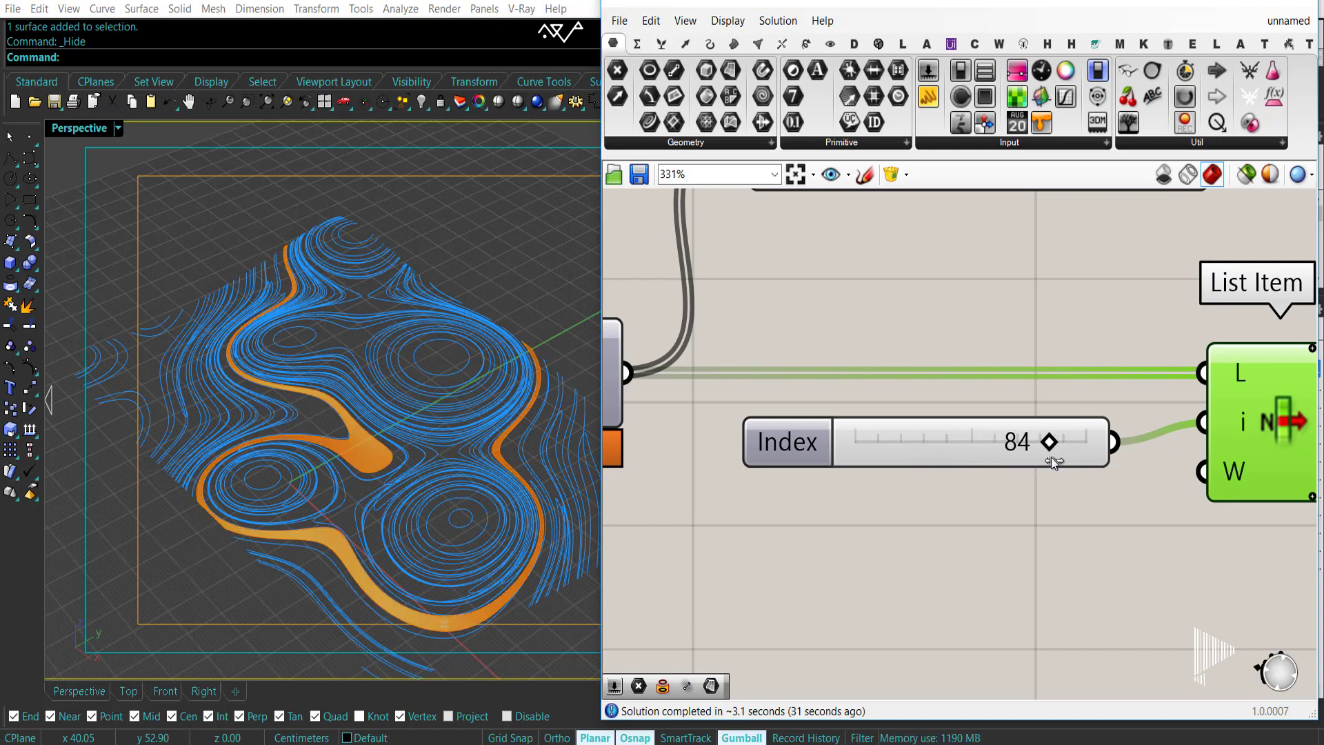
right_drag(385, 477, 386, 443)
drag(1053, 444, 1078, 445)
Set the Index slider's maximum to 200 and raise its value to 200.
double_click(796, 446)
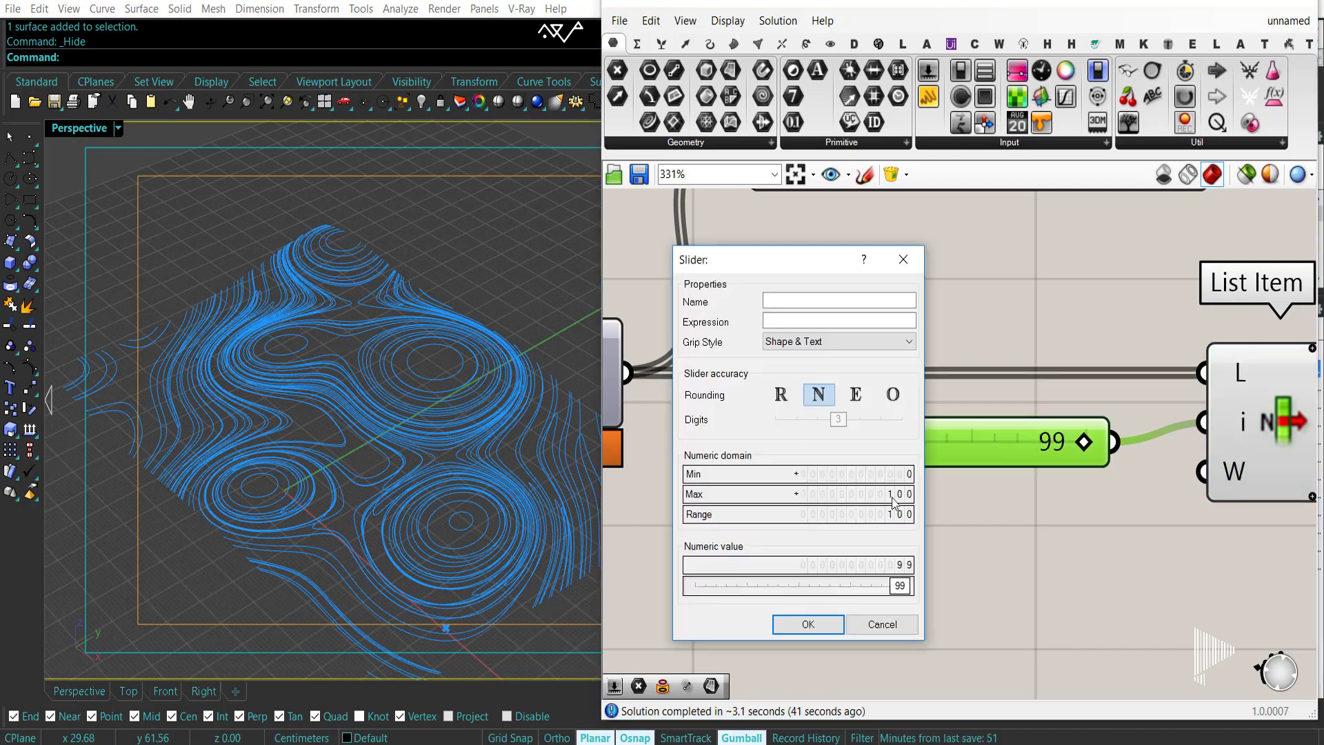
double_click(894, 494)
text(200)
key(Return)
click(807, 625)
drag(978, 444, 1074, 457)
scroll(1041, 457, down, 2)
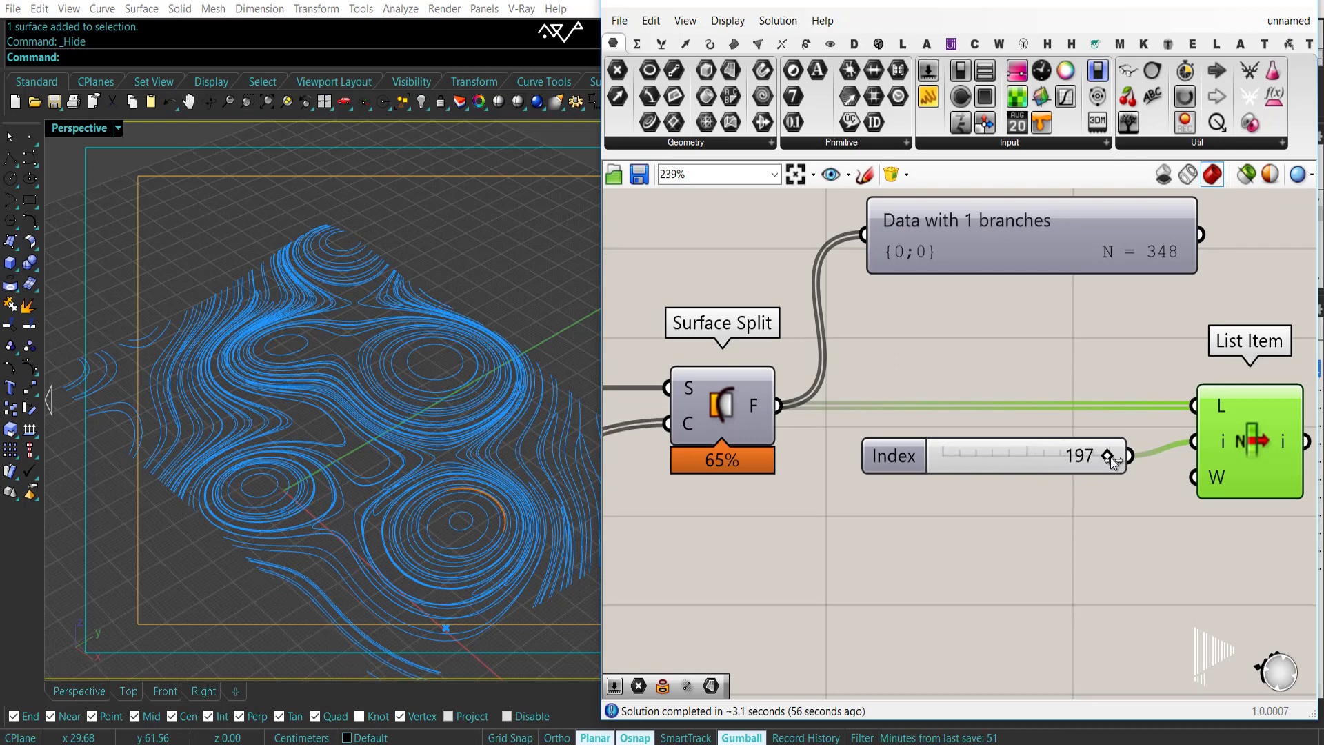
Set the Index slider's maximum to 400, lower its value to 78, and select List Item.
double_click(920, 456)
drag(999, 511, 998, 486)
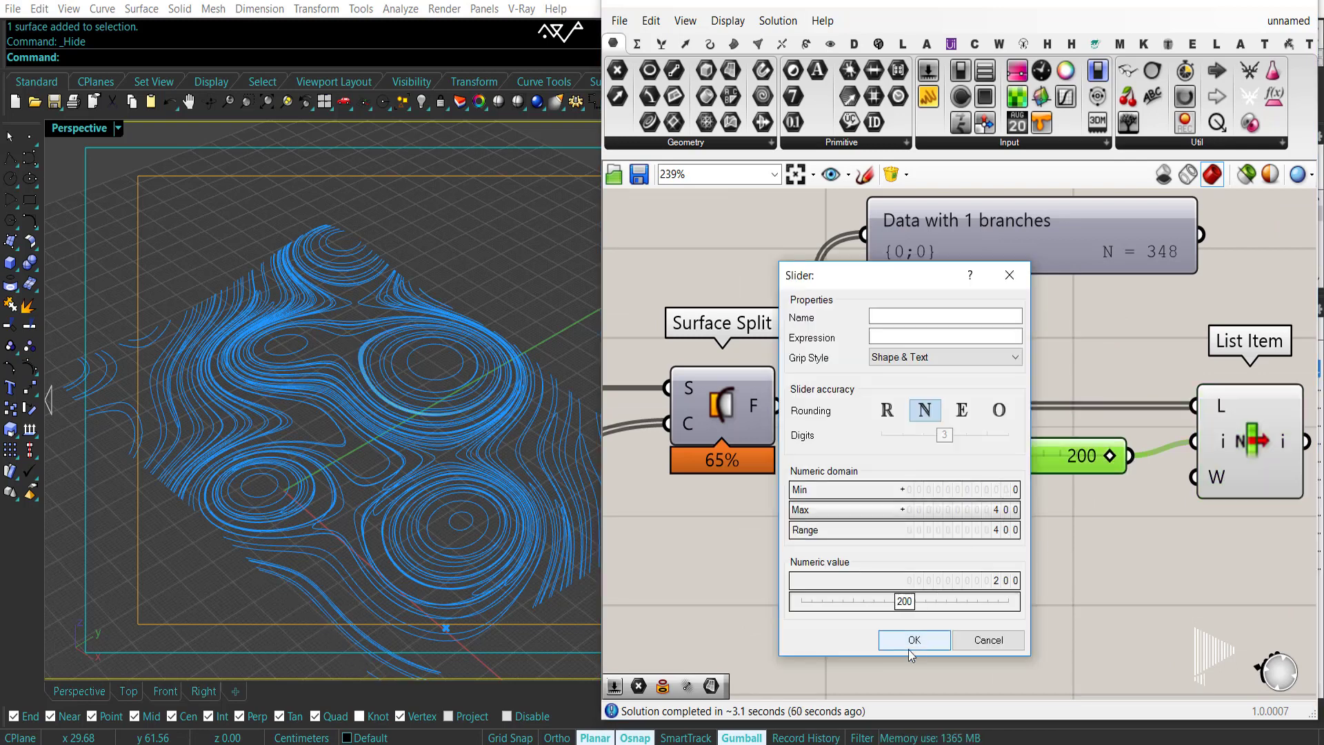
click(910, 645)
click(1231, 452)
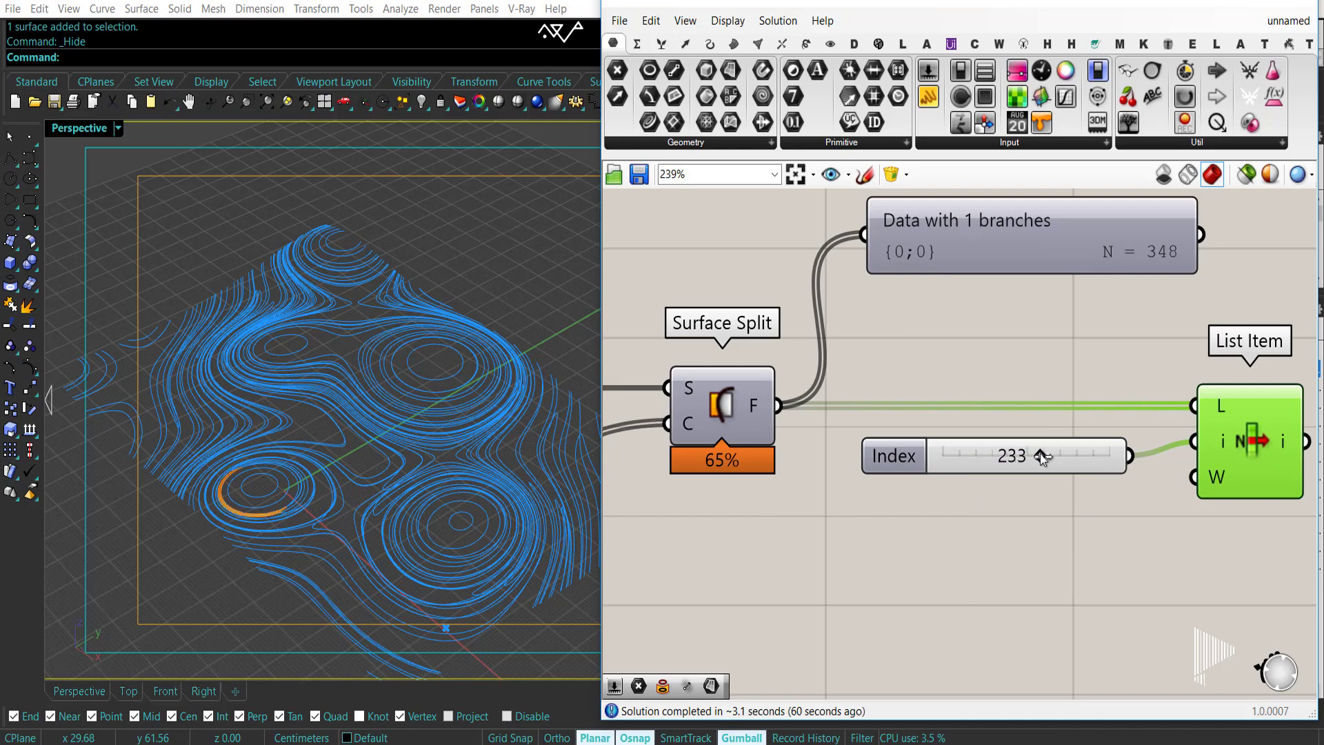
drag(1055, 458, 978, 464)
click(958, 546)
click(1243, 428)
Set the circle Radius slider to 9.
scroll(691, 578, down, 3)
right_drag(617, 653, 1110, 448)
right_drag(623, 595, 942, 364)
scroll(858, 486, up, 6)
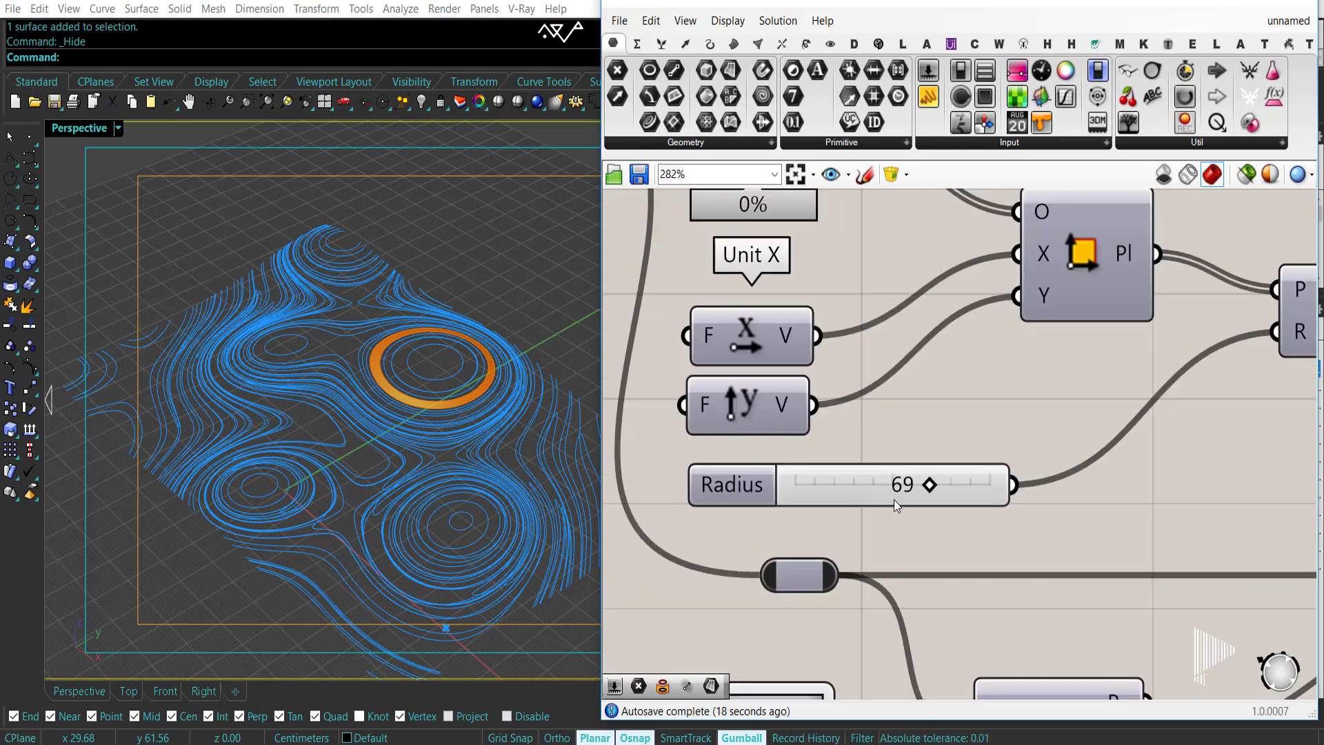
click(911, 499)
double_click(911, 499)
text(9)
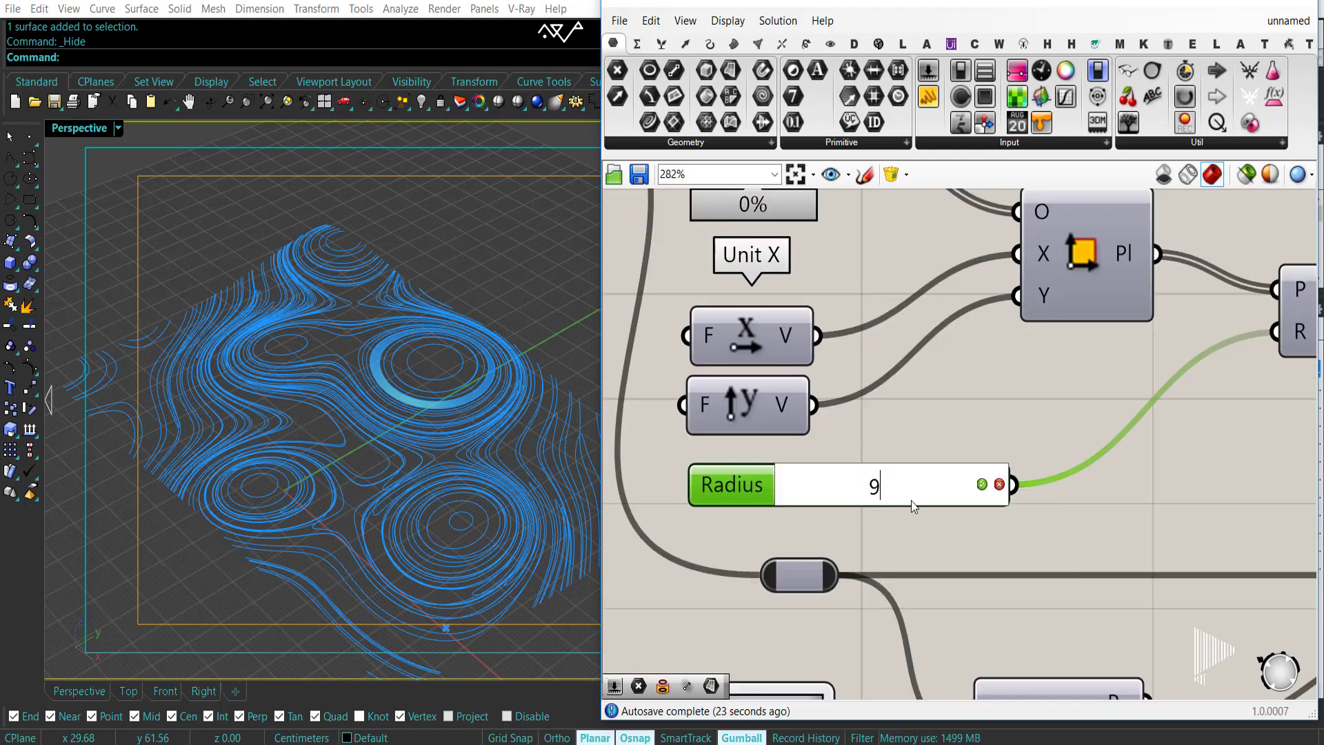
key(Return)
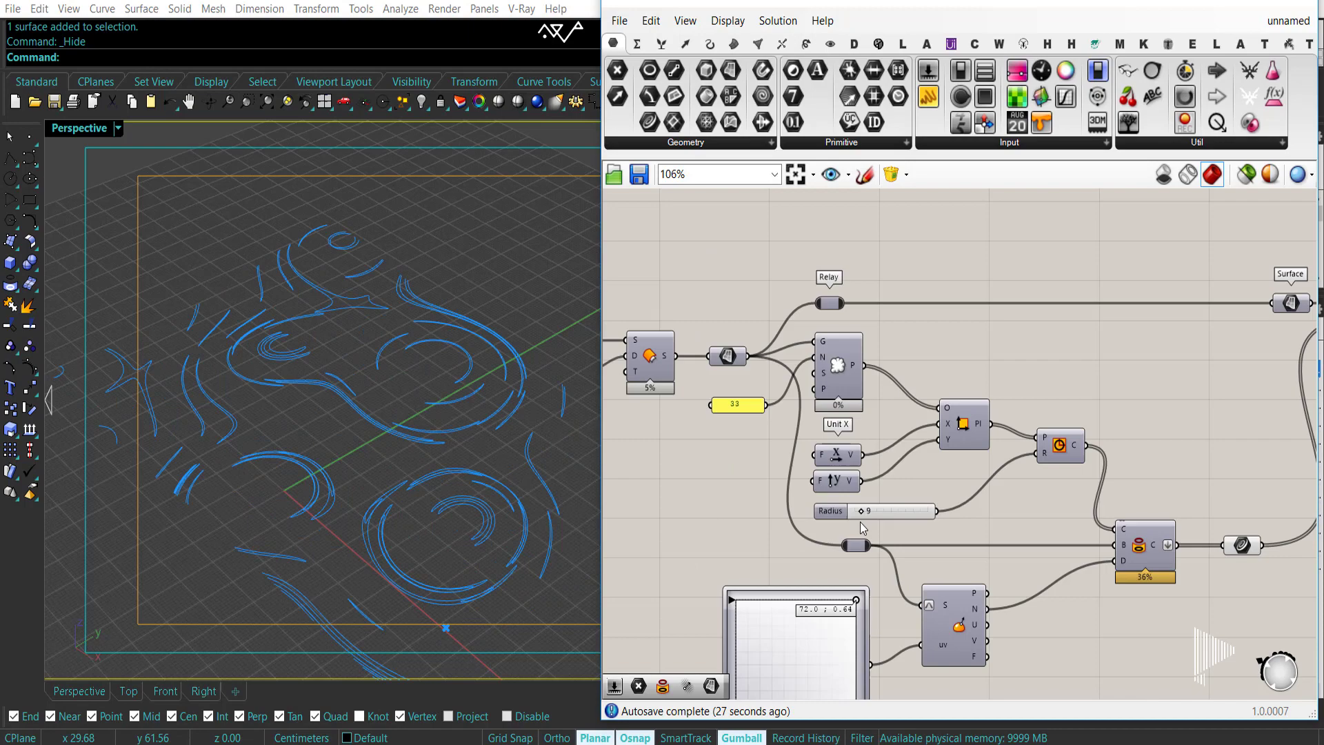
Set the Distance slider of the surface offset to 10.
scroll(816, 347, up, 4)
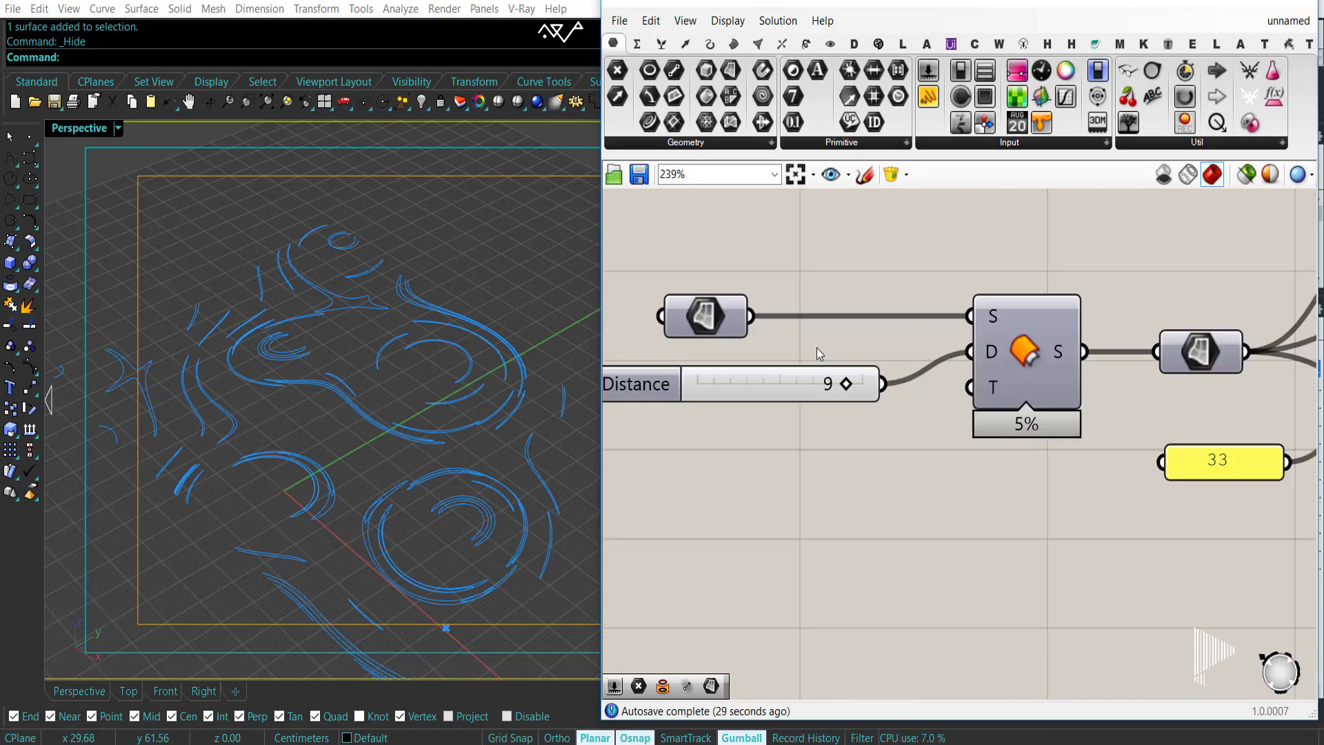
double_click(662, 396)
text(10)
key(Return)
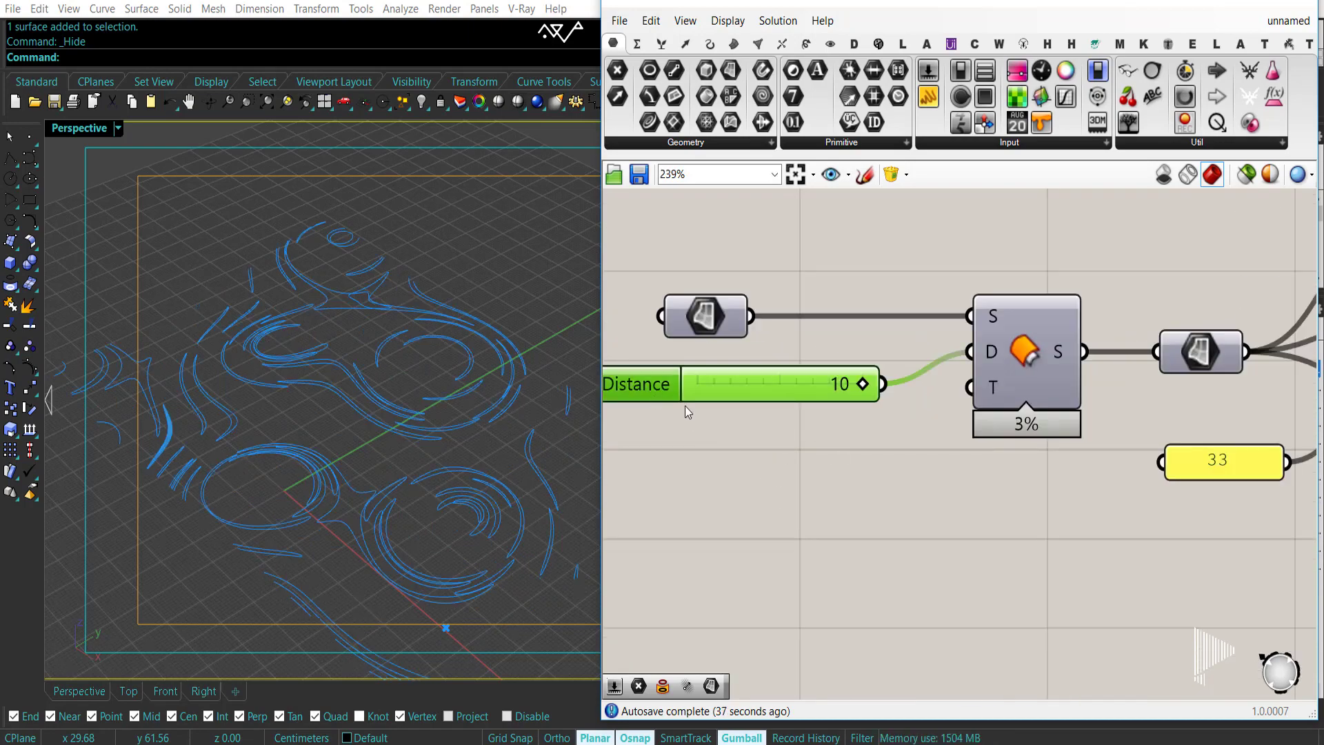
Raise the Distance slider's upper limit and set the surface offset distance to 13.
double_click(664, 390)
drag(772, 448, 773, 433)
click(689, 581)
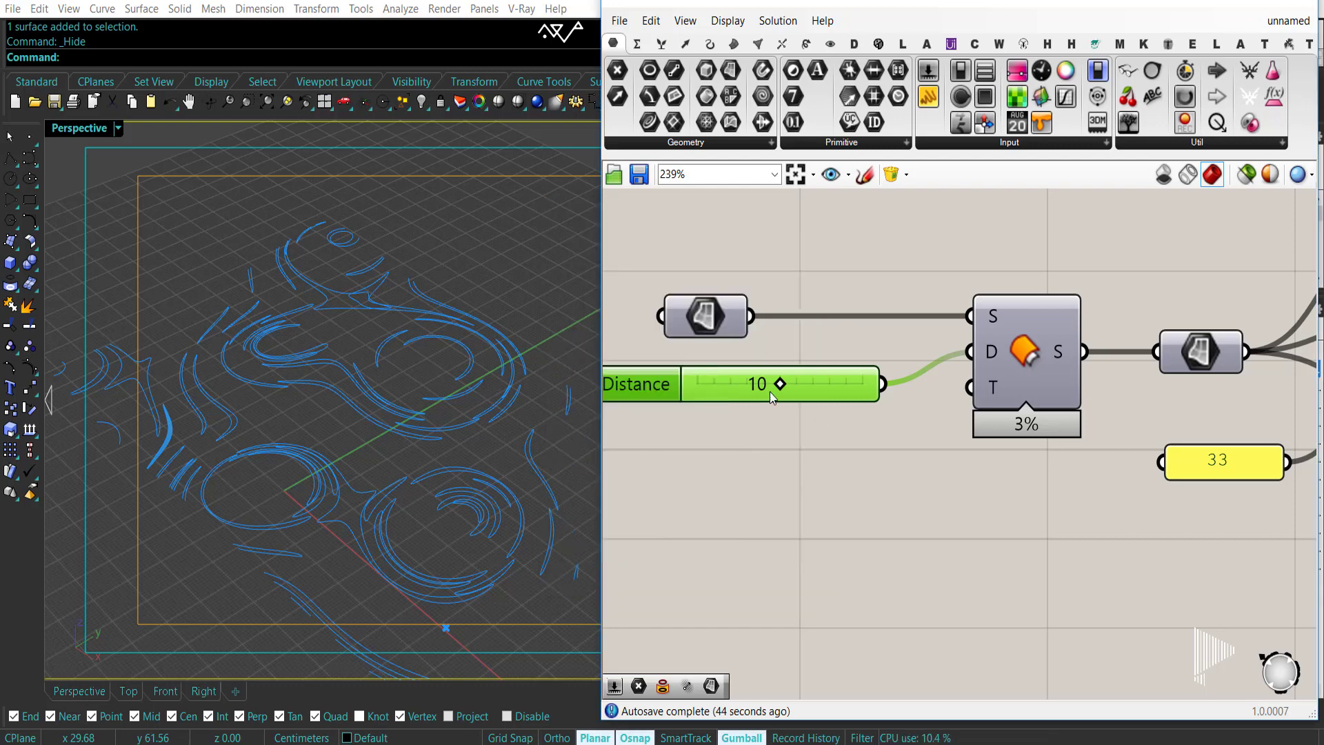
double_click(772, 396)
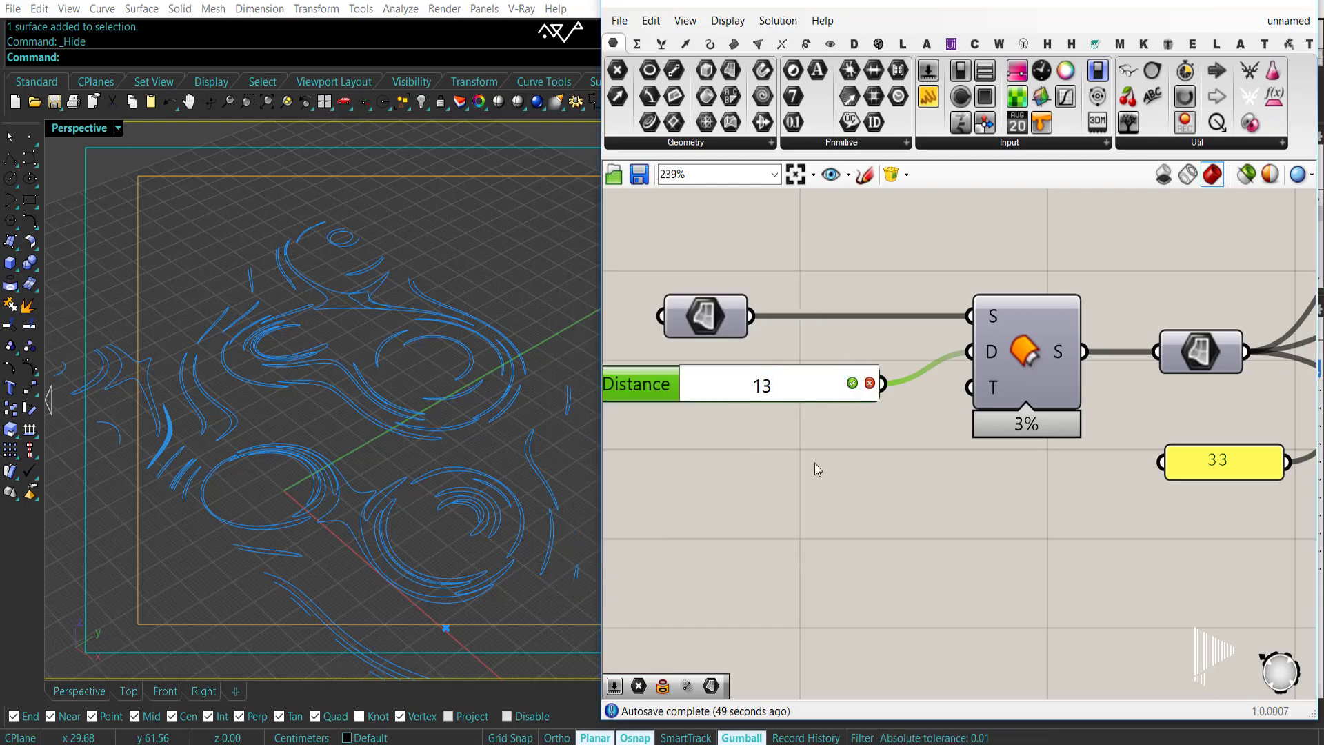
key(Return)
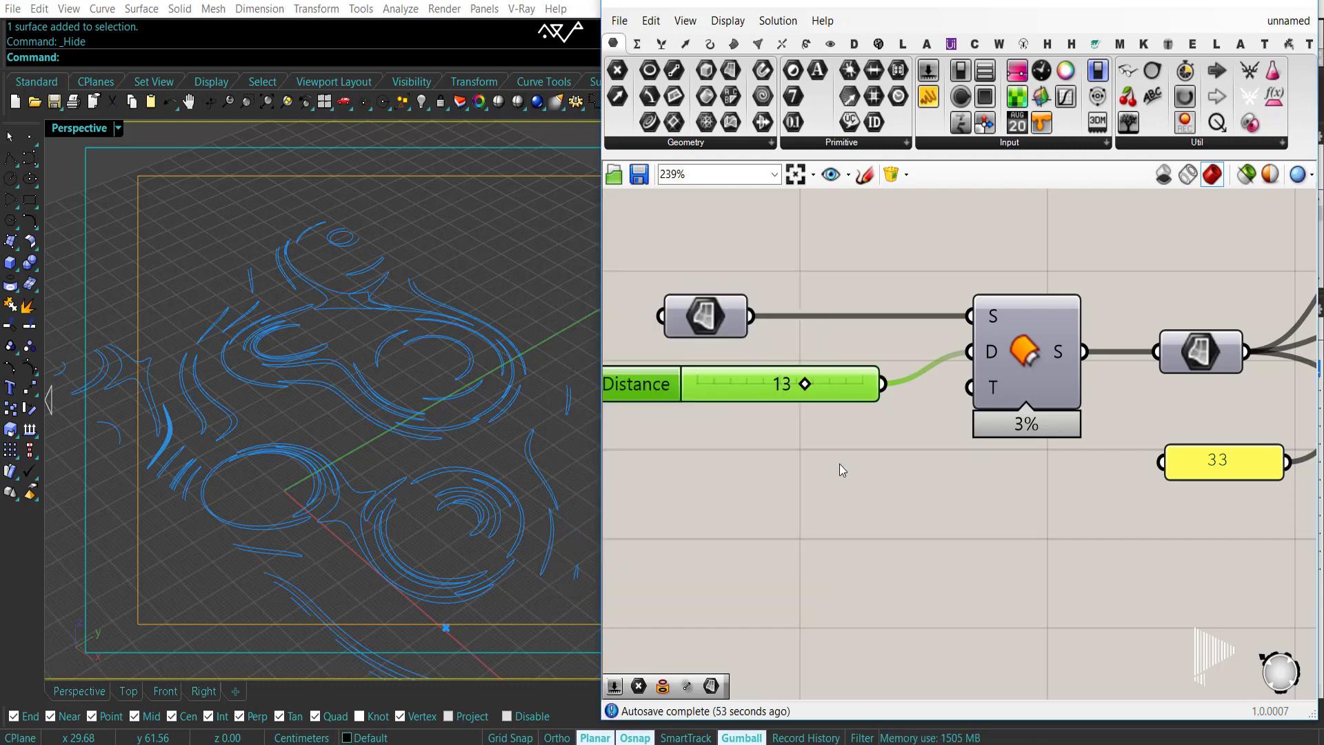
Select List Item and set its Index slider to 77 to pick the large perforated surface piece.
scroll(813, 524, down, 5)
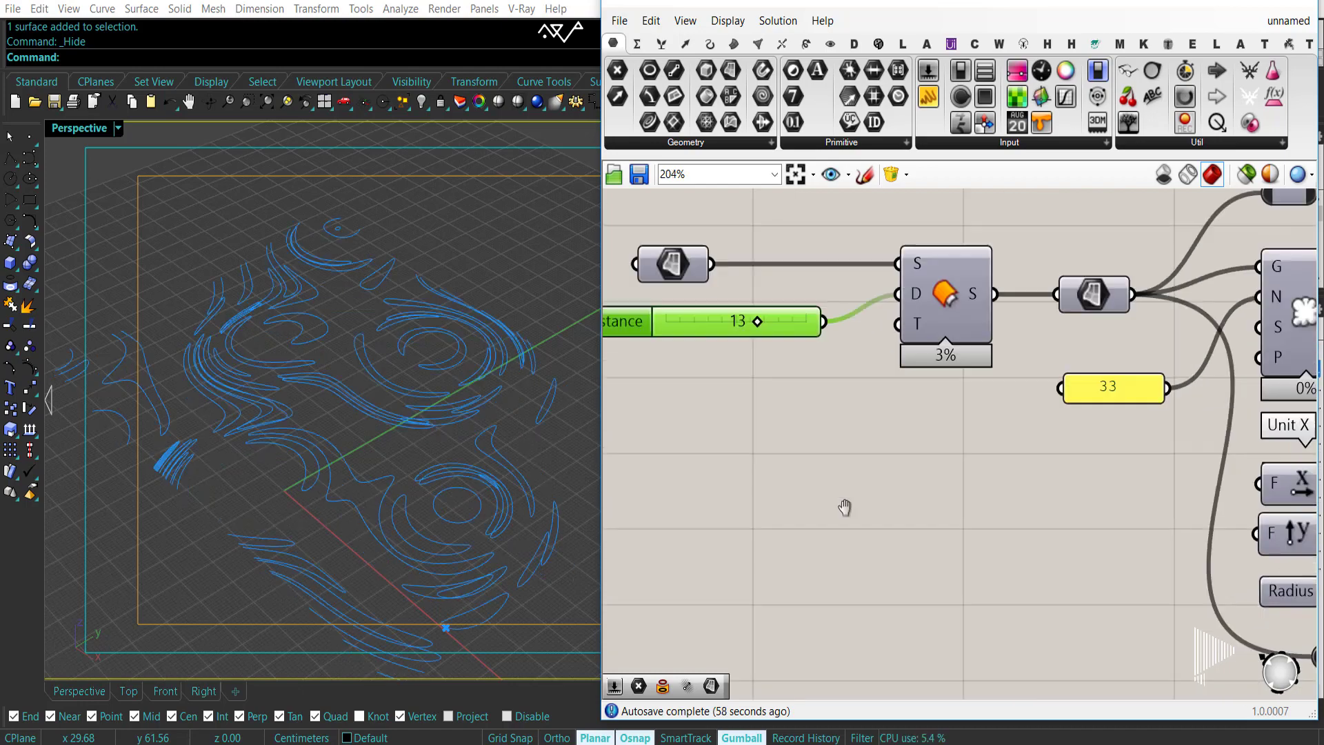
right_drag(894, 446, 841, 410)
right_drag(1096, 617, 772, 554)
scroll(875, 508, up, 2)
scroll(986, 503, down, 3)
right_drag(1165, 445, 881, 533)
scroll(1165, 339, up, 5)
right_drag(1165, 339, 1075, 407)
click(1079, 406)
right_drag(875, 413, 906, 434)
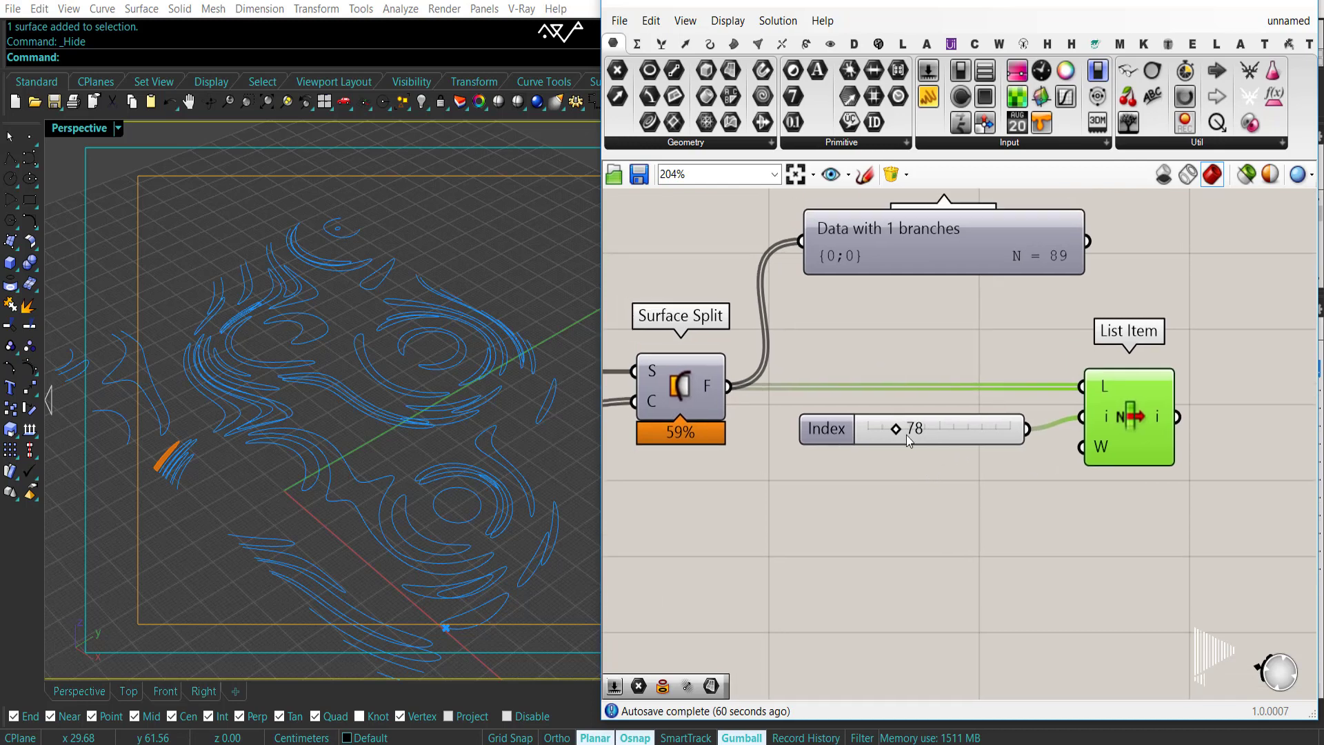
scroll(896, 432, up, 1)
drag(895, 431, 932, 431)
right_drag(373, 389, 337, 394)
drag(933, 430, 893, 429)
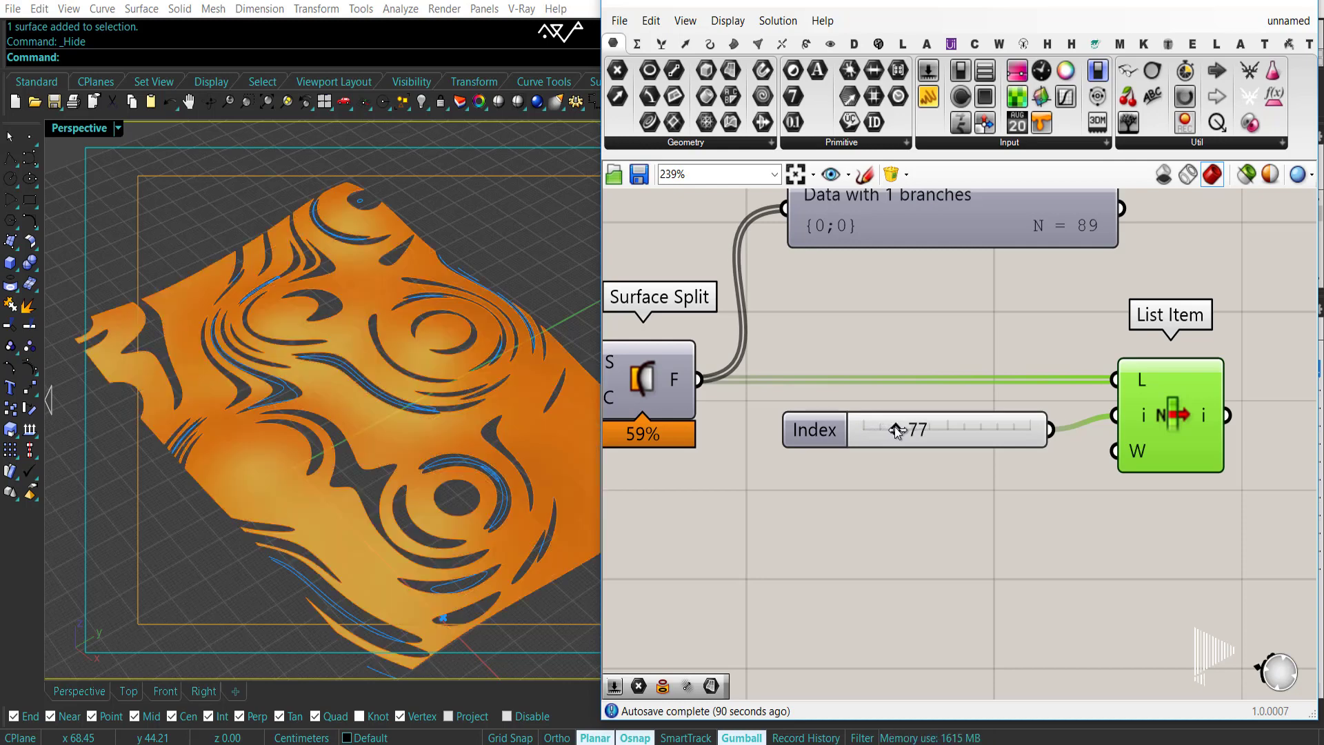
Put the Index slider in its own group and move it slightly down, away from the wires to List Item.
click(913, 512)
right_drag(912, 471, 945, 403)
click(855, 362)
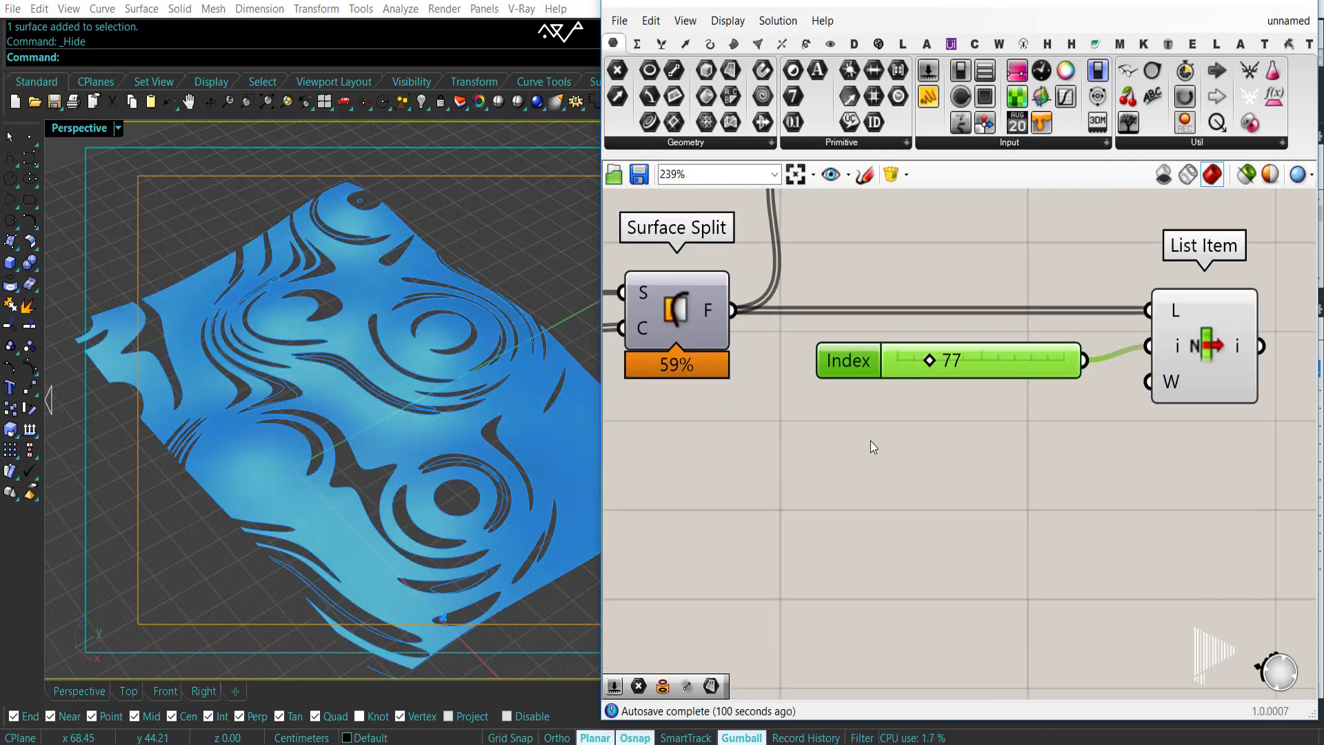
key(ctrl+g)
click(873, 446)
drag(866, 392, 874, 443)
Change the Index slider group's colour to off-white and move the group further down below List Item.
right_click(874, 443)
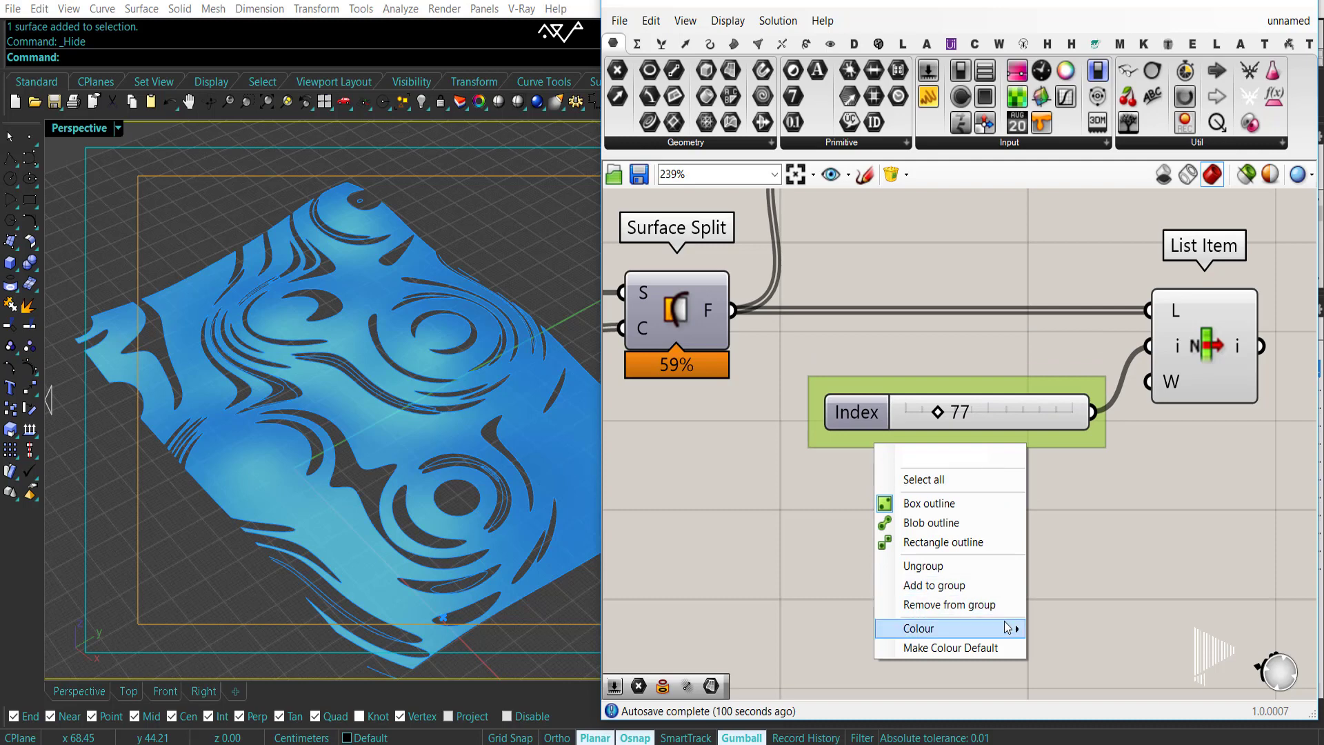
mouse_move(1004, 626)
click(1152, 478)
click(1007, 463)
drag(973, 442, 957, 511)
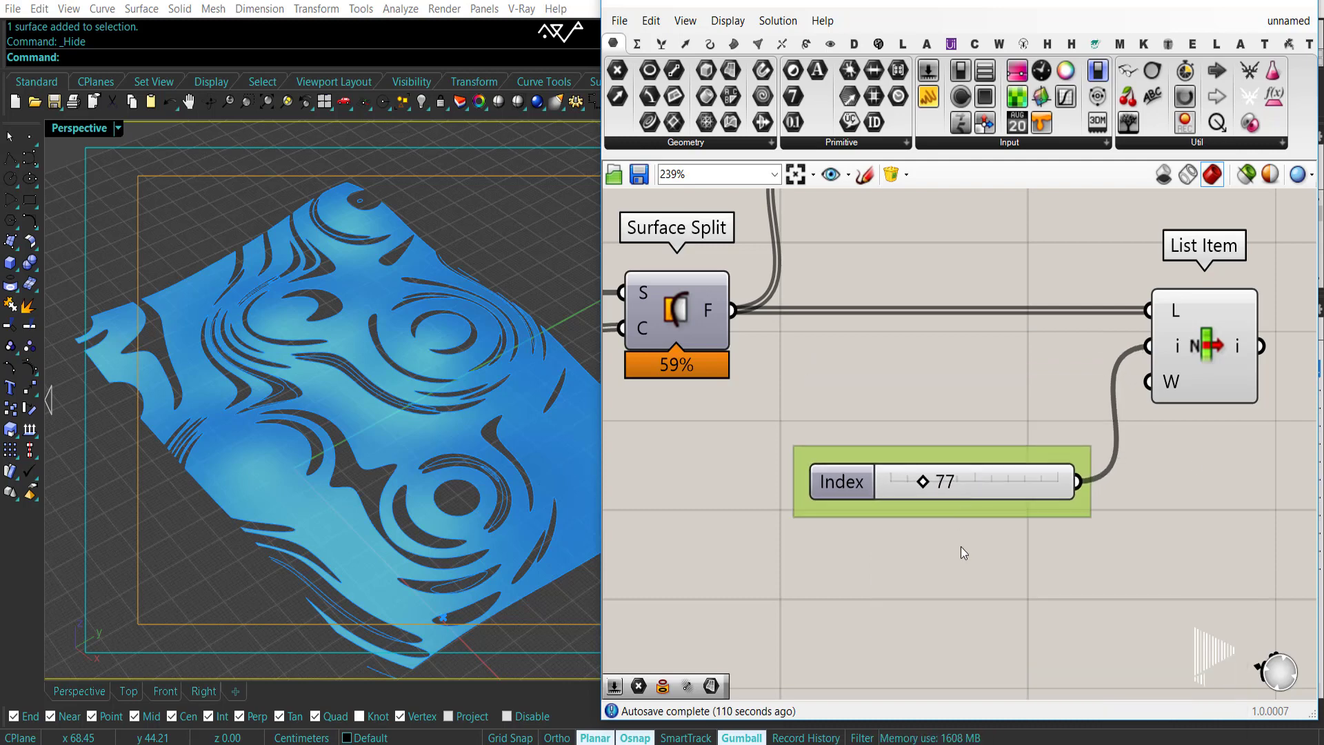
click(1023, 355)
scroll(1023, 354, down, 3)
right_drag(841, 462, 894, 512)
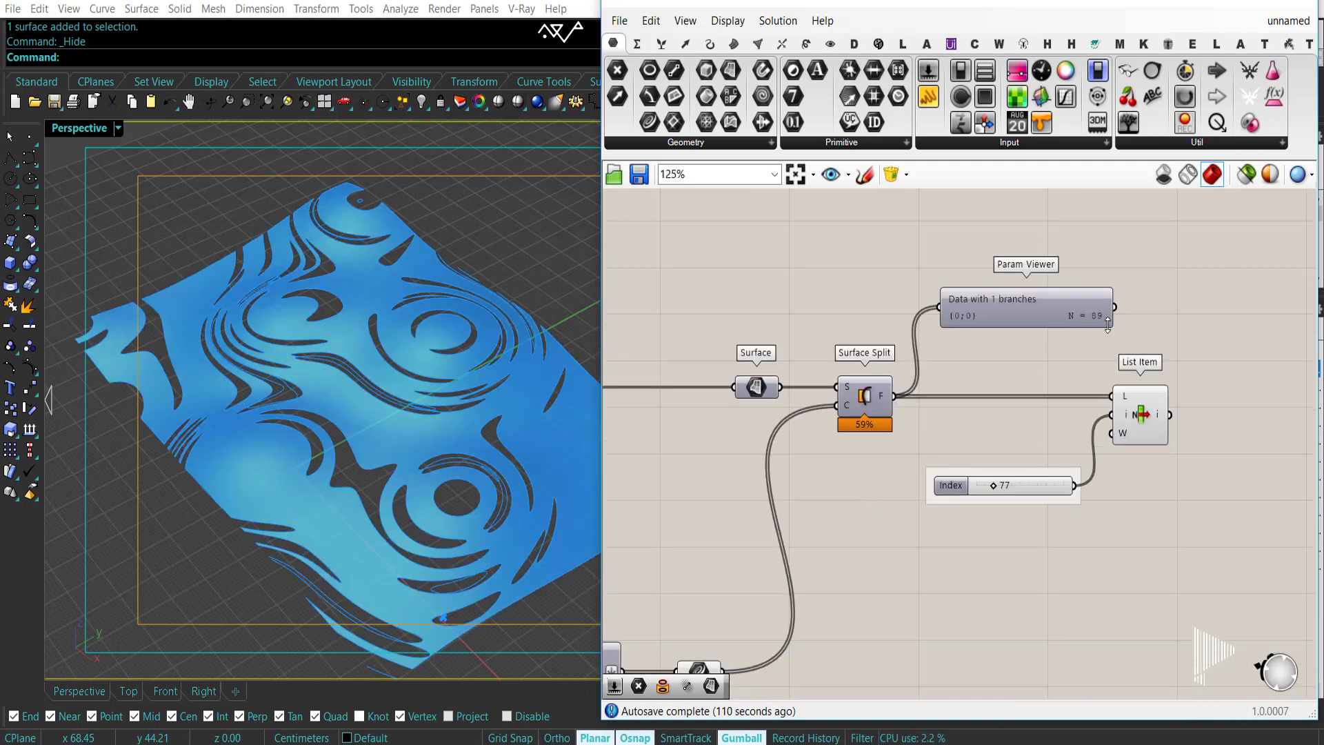
Set the Index slider's maximum to 89.
scroll(1086, 321, up, 4)
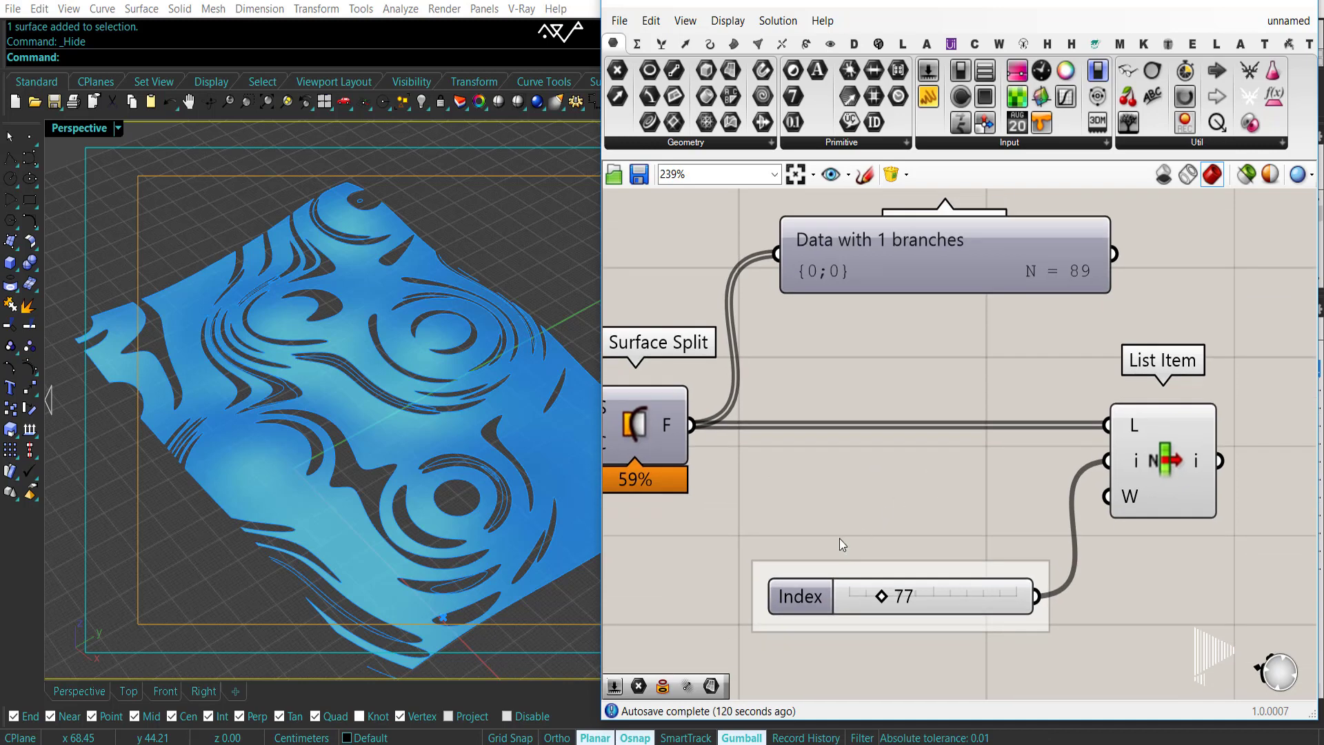
double_click(925, 591)
double_click(819, 597)
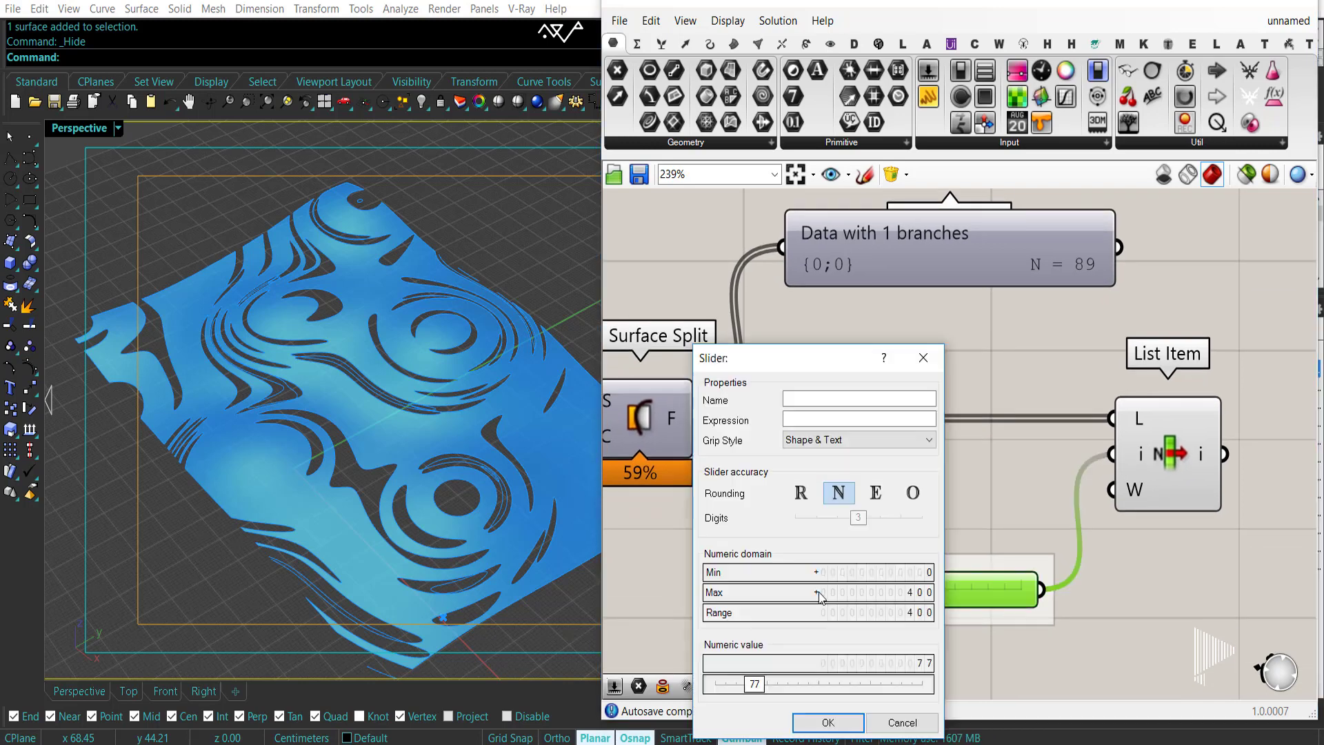
double_click(892, 594)
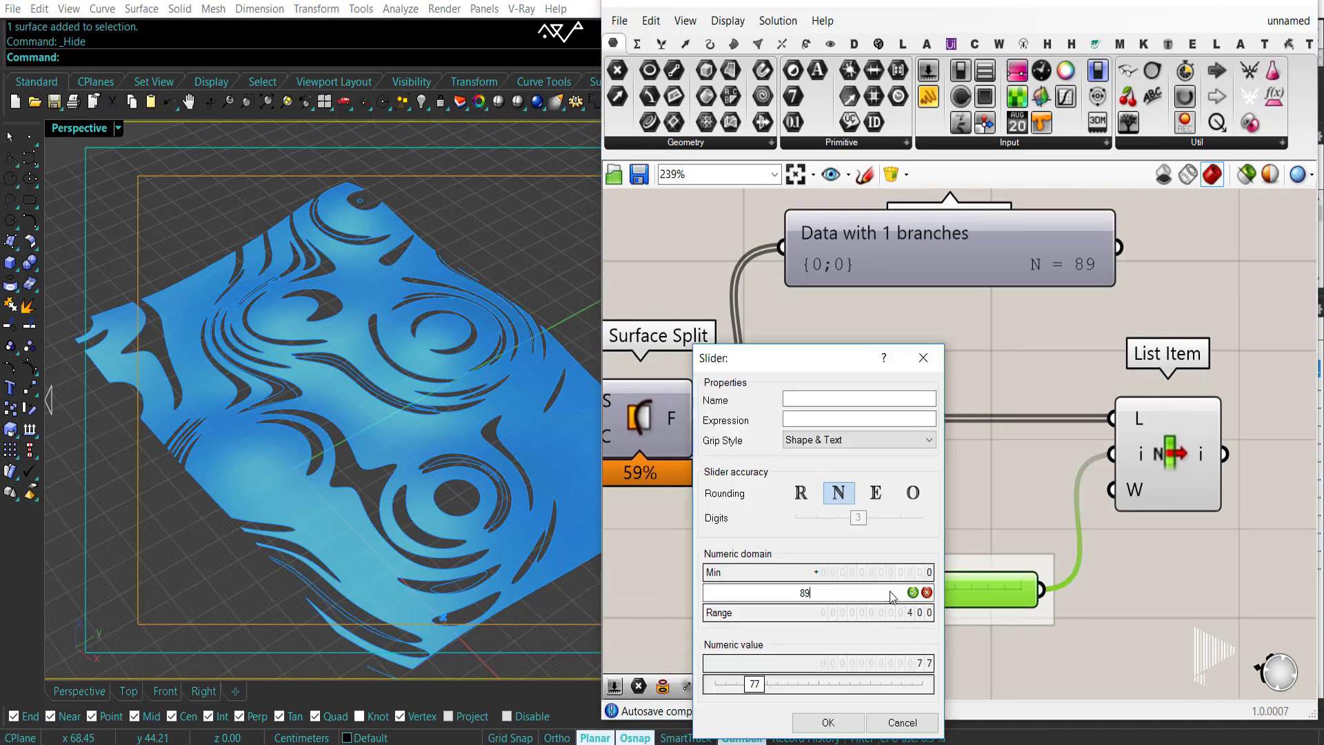
click(854, 720)
Hide the preview of the projected Curve parameter and inspect the perforated surface on its own.
scroll(878, 502, down, 5)
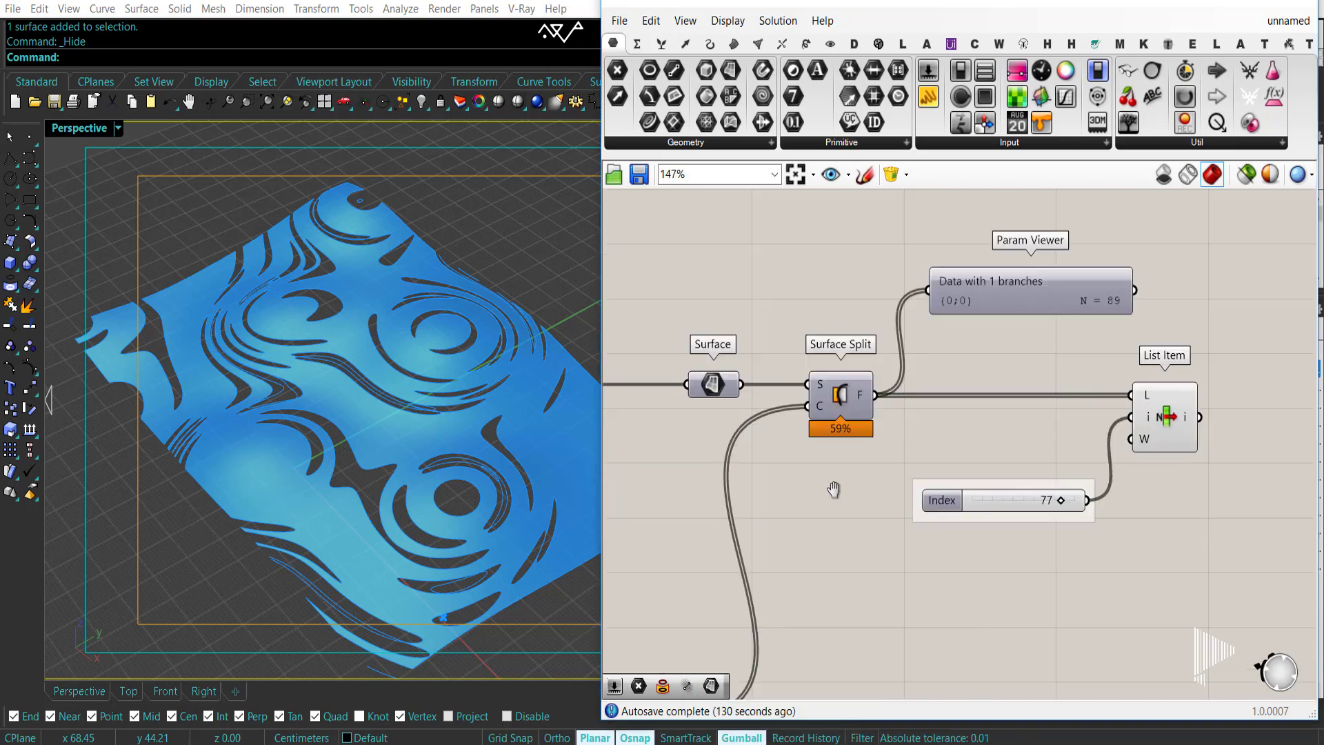
right_drag(673, 492, 945, 447)
right_drag(448, 561, 443, 528)
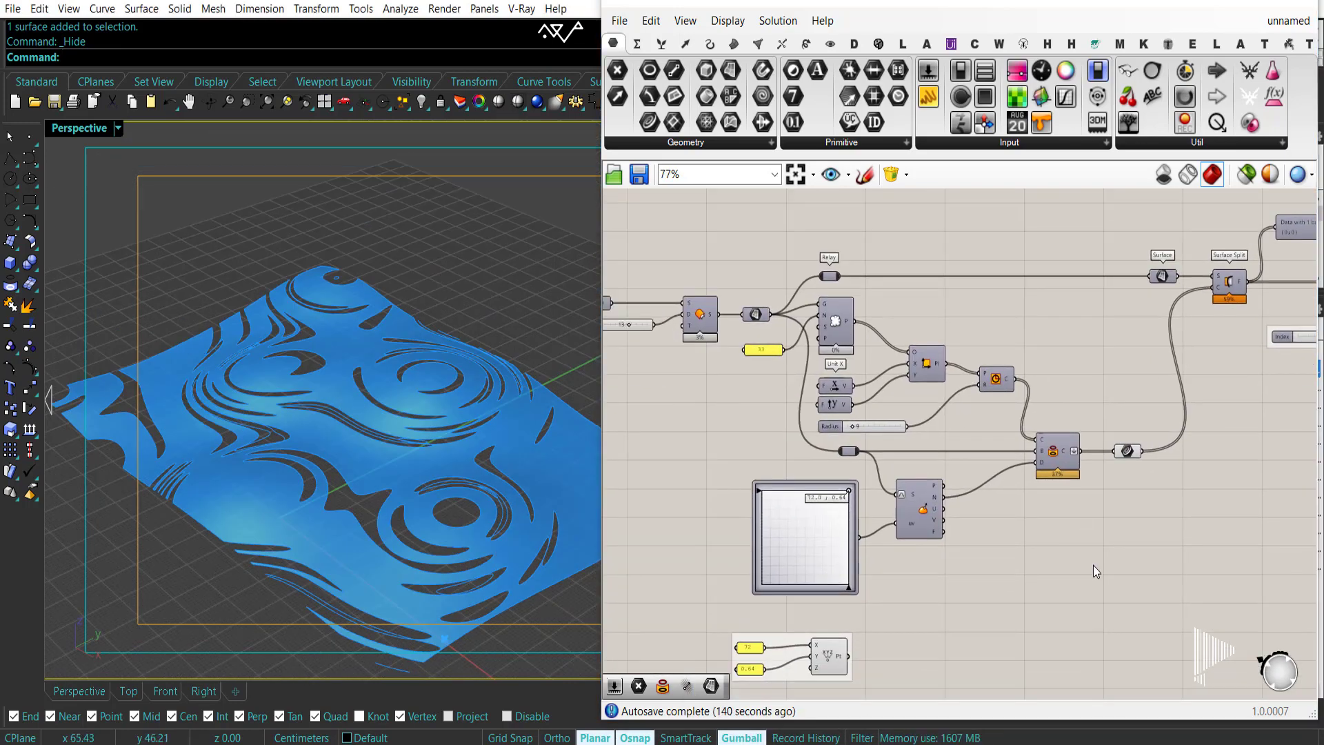
click(1127, 450)
middle_click(1107, 378)
click(1144, 406)
right_drag(461, 511, 427, 458)
scroll(453, 501, down, 4)
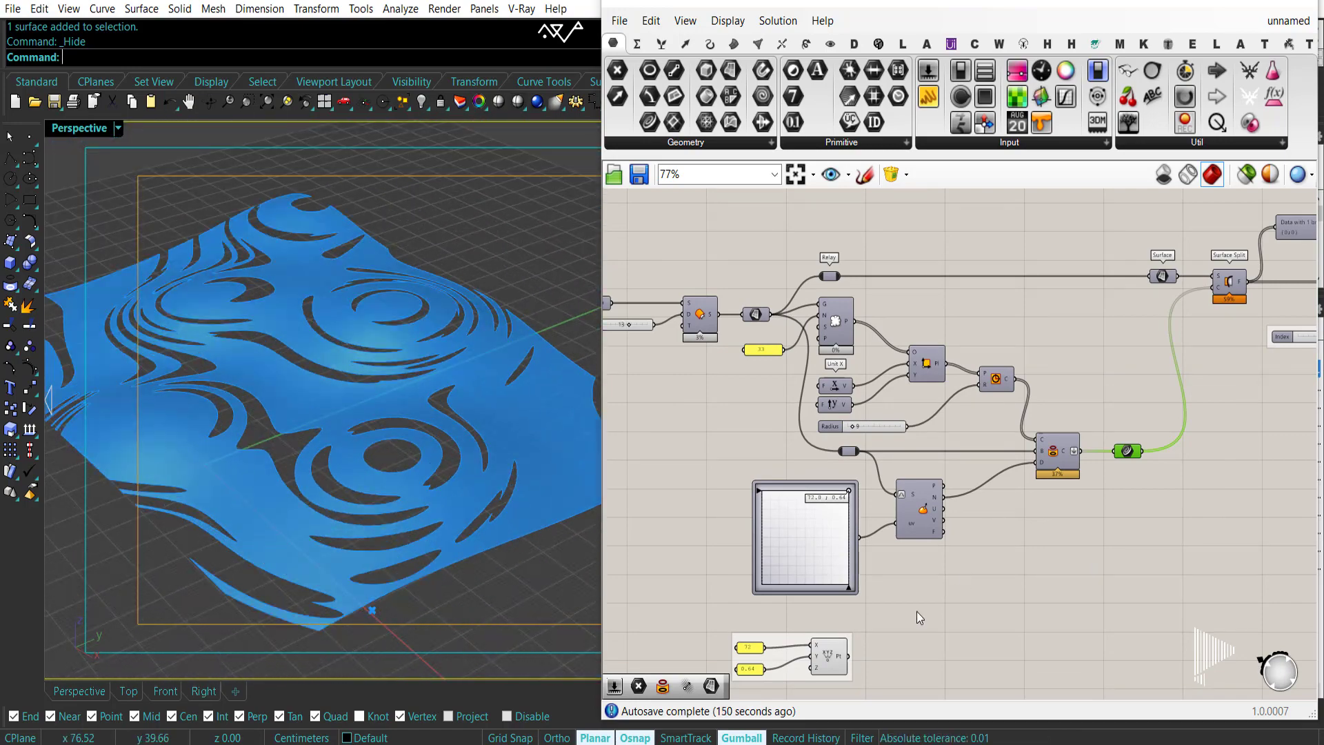
Hide the preview of the point component in the group below the 2D slider.
click(829, 665)
middle_click(917, 637)
click(934, 504)
Select the whole definition and move it down the canvas to free space above it.
right_drag(1306, 483, 1137, 426)
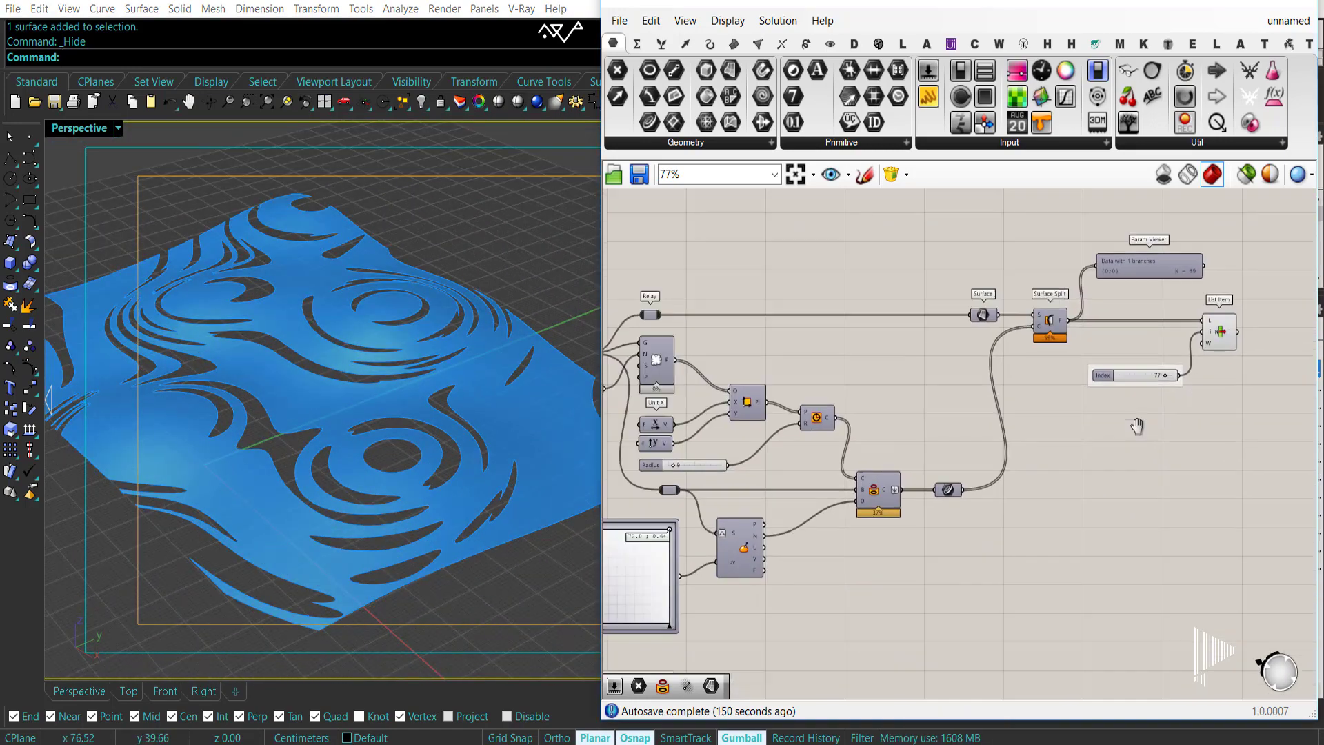
scroll(1134, 426, down, 5)
drag(1232, 552, 764, 332)
drag(1127, 354, 1131, 465)
click(928, 380)
scroll(877, 493, up, 6)
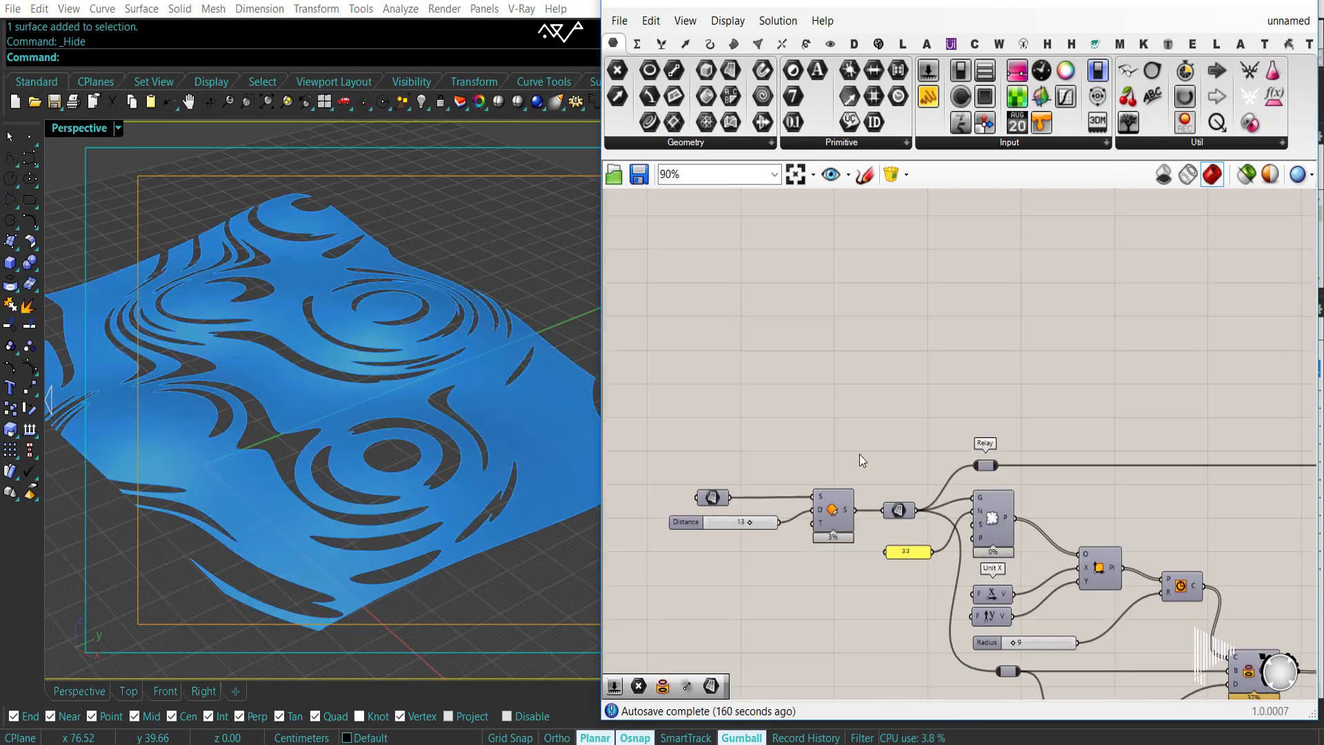
Place a new Surface parameter above the Relay that follows the offset surface.
right_drag(859, 454, 892, 429)
click(863, 493)
scroll(846, 498, up, 2)
click(966, 478)
right_drag(993, 394, 922, 381)
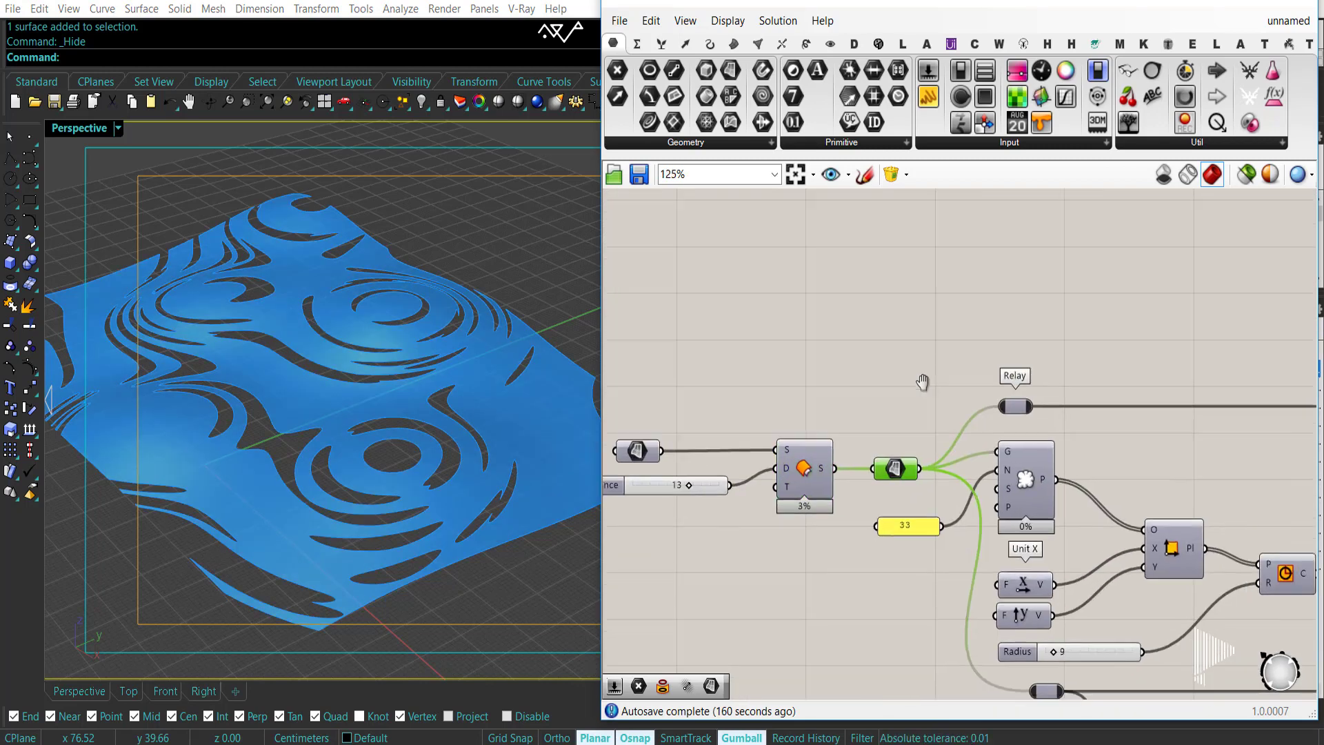
click(736, 69)
click(1049, 351)
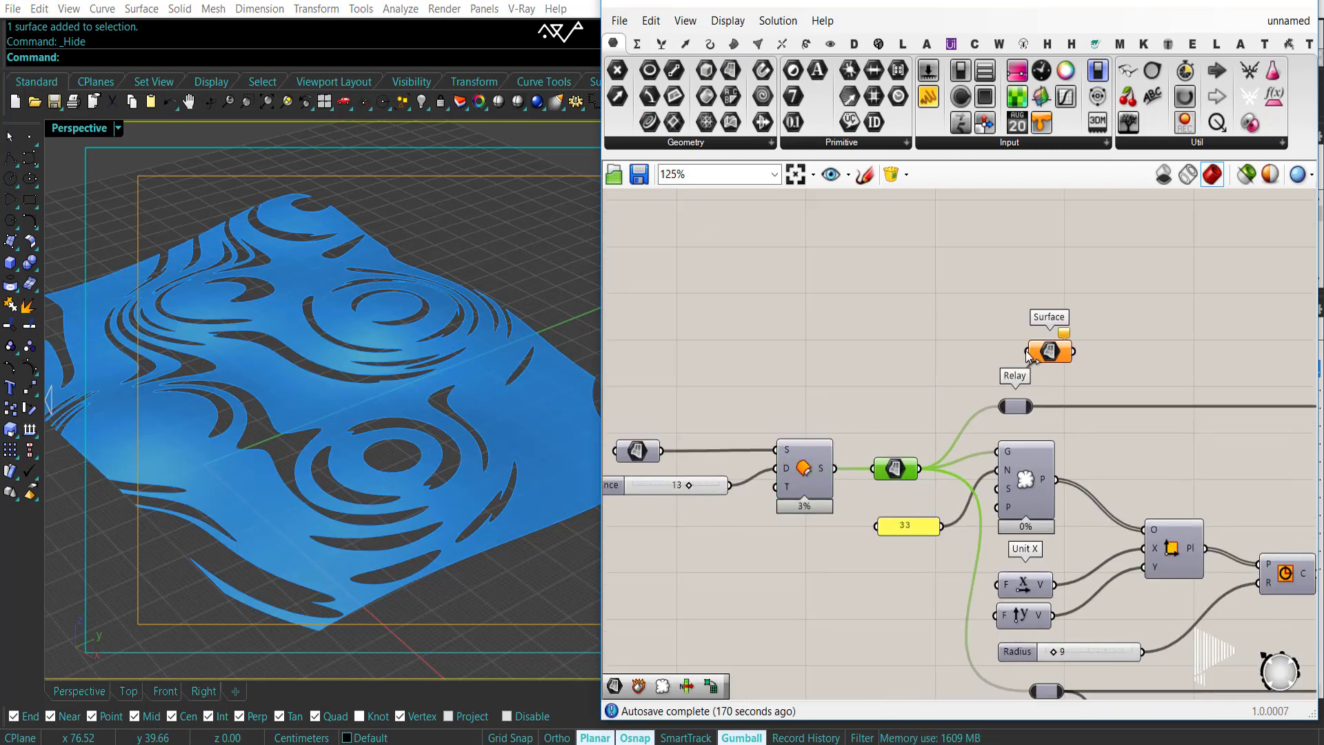
Feed the offset surface into the new Surface parameter and internalise its data.
drag(1025, 352, 924, 470)
right_click(1052, 350)
click(1108, 666)
Move the internalised Surface parameter into free space above the definition and turn off its preview.
drag(1059, 348, 1004, 285)
scroll(1004, 286, down, 2)
right_drag(1004, 286, 932, 534)
drag(932, 534, 866, 410)
scroll(866, 410, up, 2)
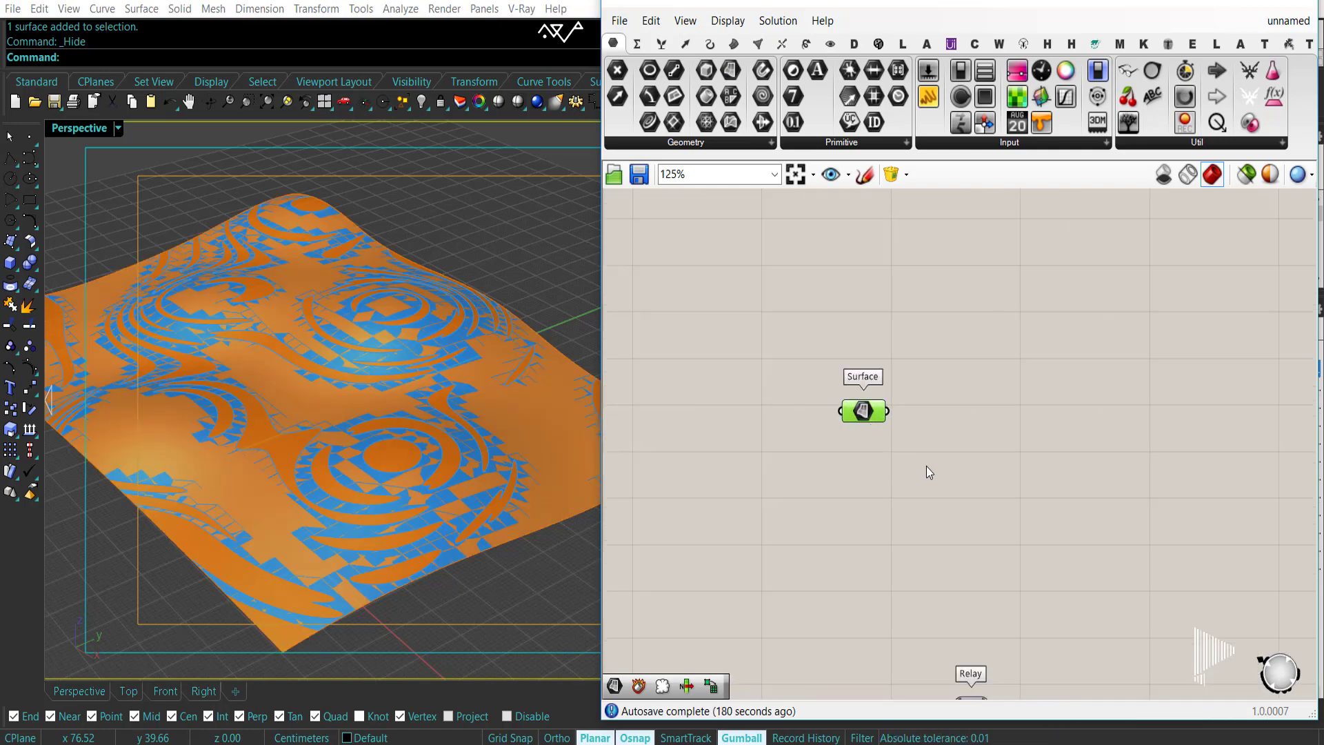
scroll(924, 497, down, 2)
right_click(755, 287)
click(786, 317)
scroll(965, 421, up, 2)
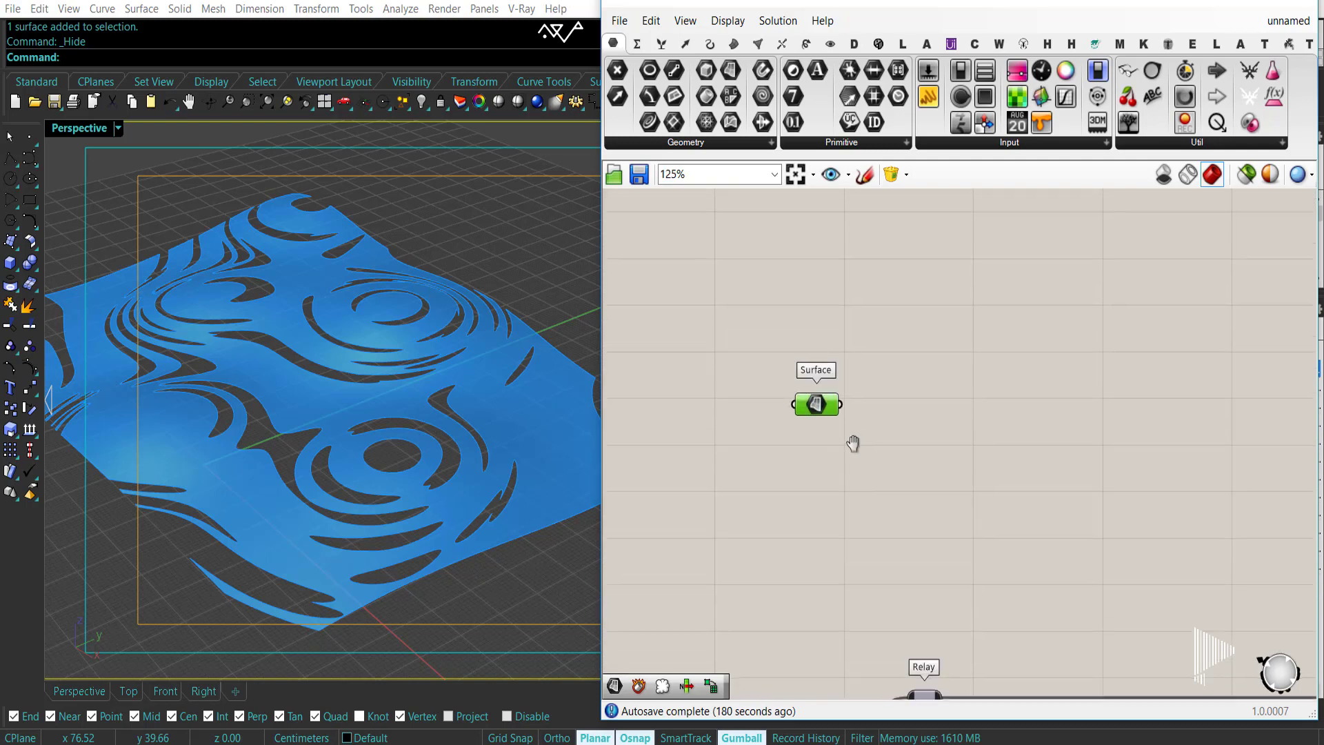
right_drag(415, 426, 428, 441)
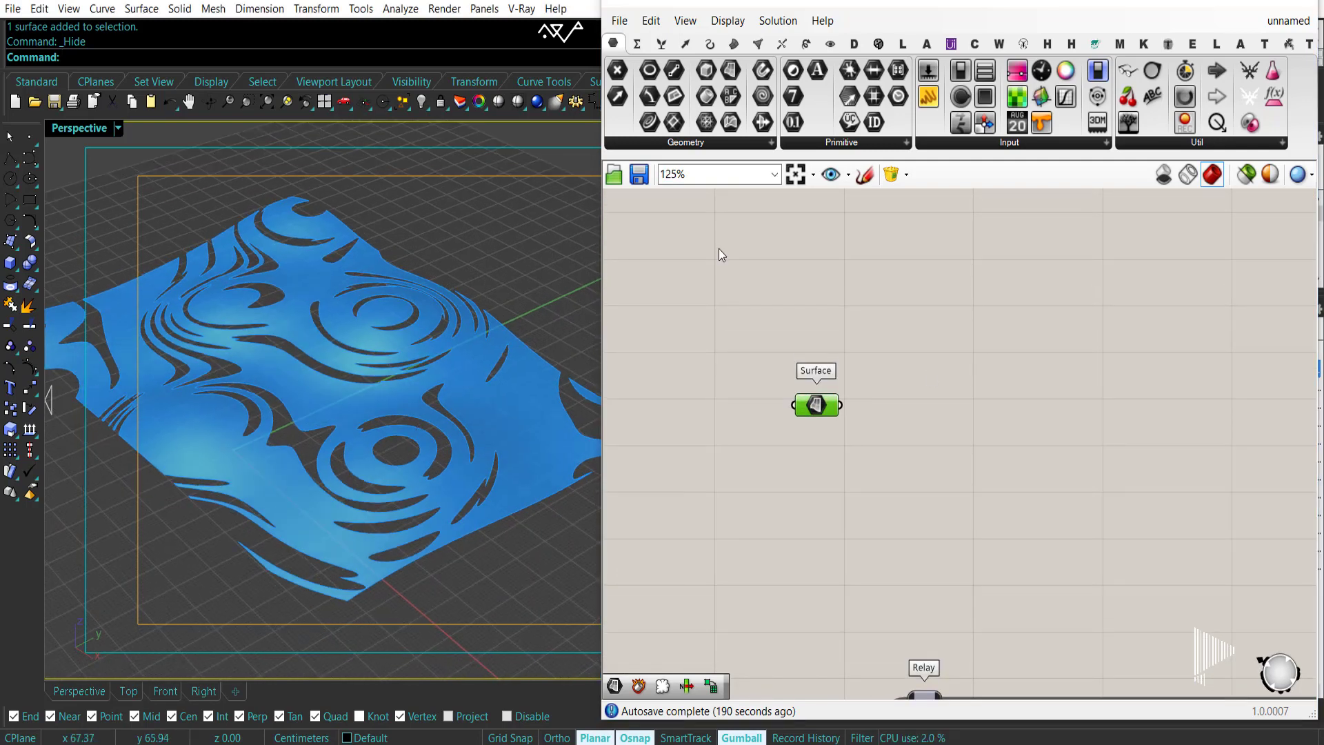
Deconstruct the internalised Surface with a Deconstruct Brep component and collect its vertices in a Point parameter.
click(735, 44)
click(926, 399)
drag(899, 398, 841, 404)
right_drag(889, 469, 830, 482)
click(613, 44)
click(617, 70)
click(995, 456)
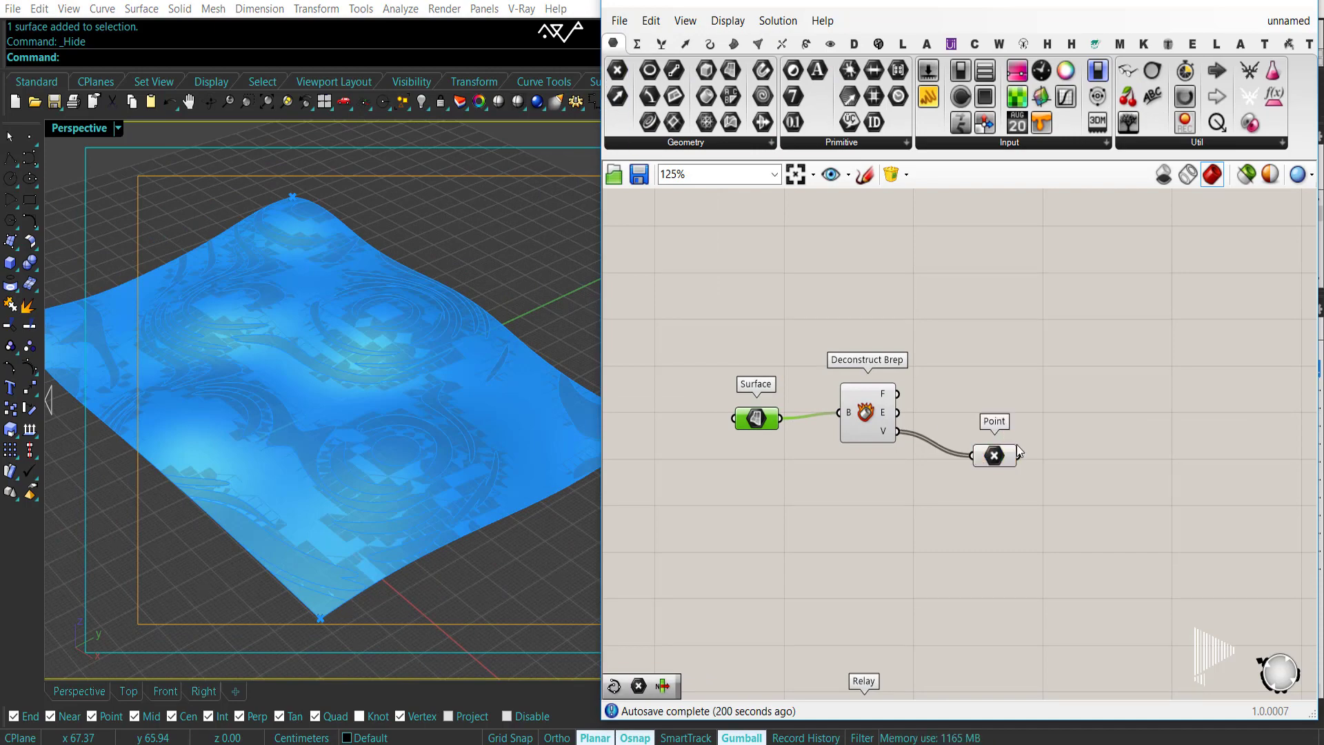
drag(1005, 455, 995, 442)
Turn off the Deconstruct Brep preview and line up the Surface, Deconstruct Brep and Point components in a row.
click(882, 437)
middle_click(882, 437)
click(859, 353)
drag(874, 421, 876, 431)
click(997, 439)
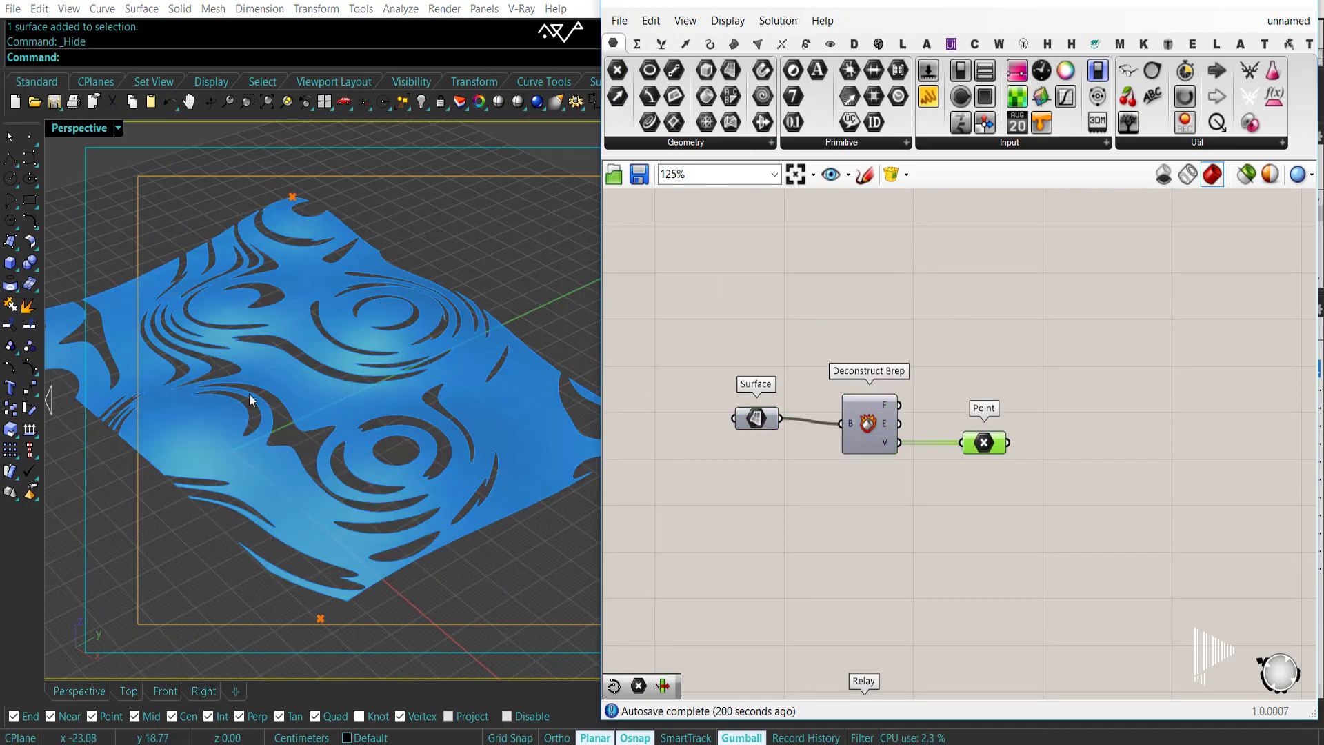
scroll(249, 397, down, 2)
right_drag(976, 484, 945, 480)
drag(952, 439, 919, 439)
drag(725, 418, 757, 423)
right_drag(984, 440, 928, 436)
scroll(928, 437, up, 2)
Add a List Item component fed by the corner Point parameter and give it a +1 output.
click(661, 43)
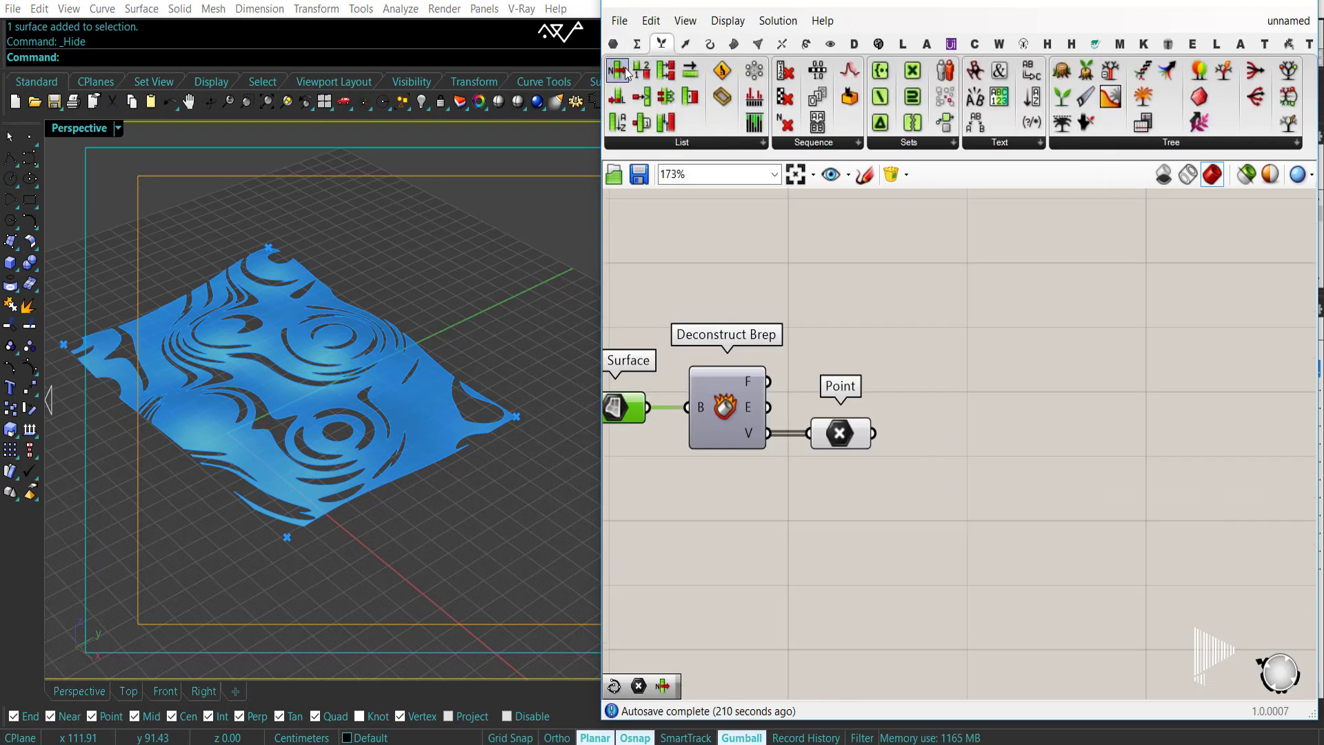
drag(642, 95, 979, 451)
drag(873, 433, 937, 433)
click(995, 473)
scroll(995, 473, up, 3)
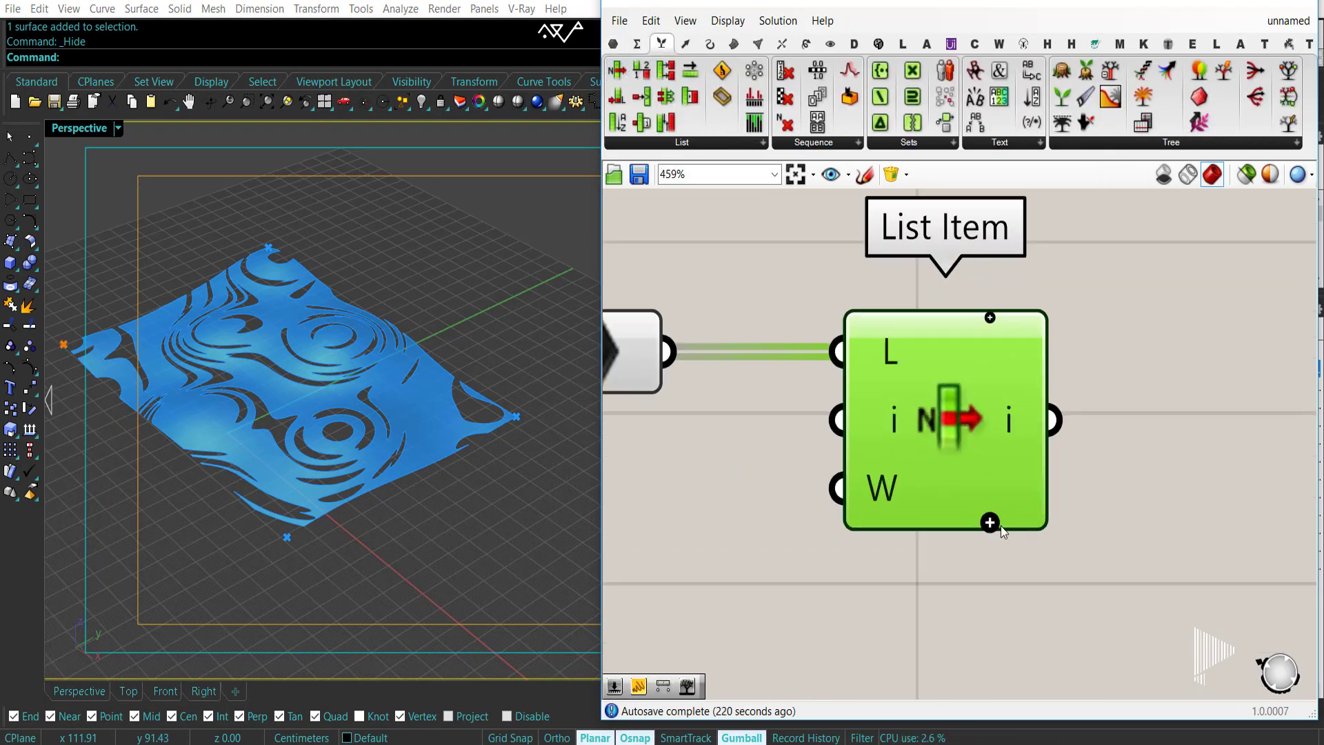
scroll(990, 514, down, 5)
Add a Distance component measuring between the List Item's i and +1 outputs.
double_click(1012, 501)
text(dis)
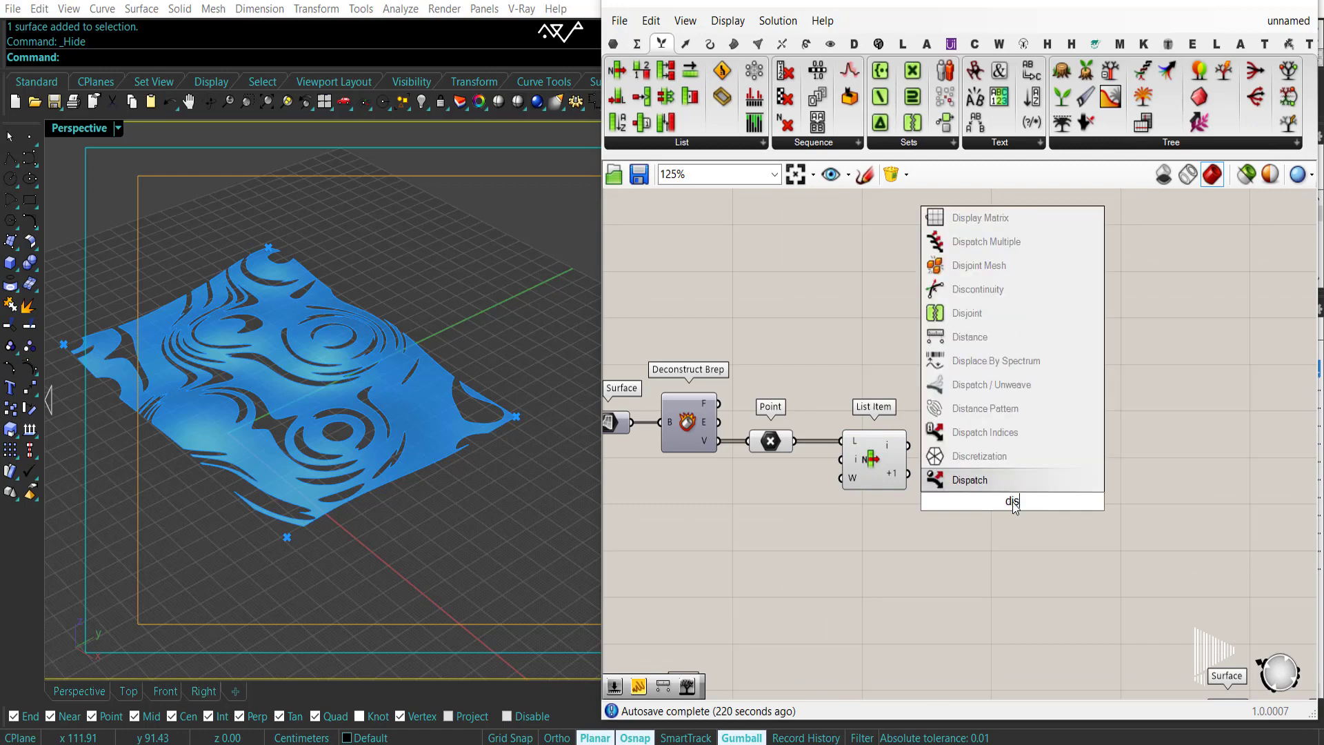
click(973, 337)
drag(990, 498, 974, 468)
right_drag(949, 492, 851, 478)
scroll(851, 478, up, 1)
drag(892, 435, 886, 449)
Add a Panel beside the Distance component and connect it to the distance output.
double_click(1037, 486)
text(//)
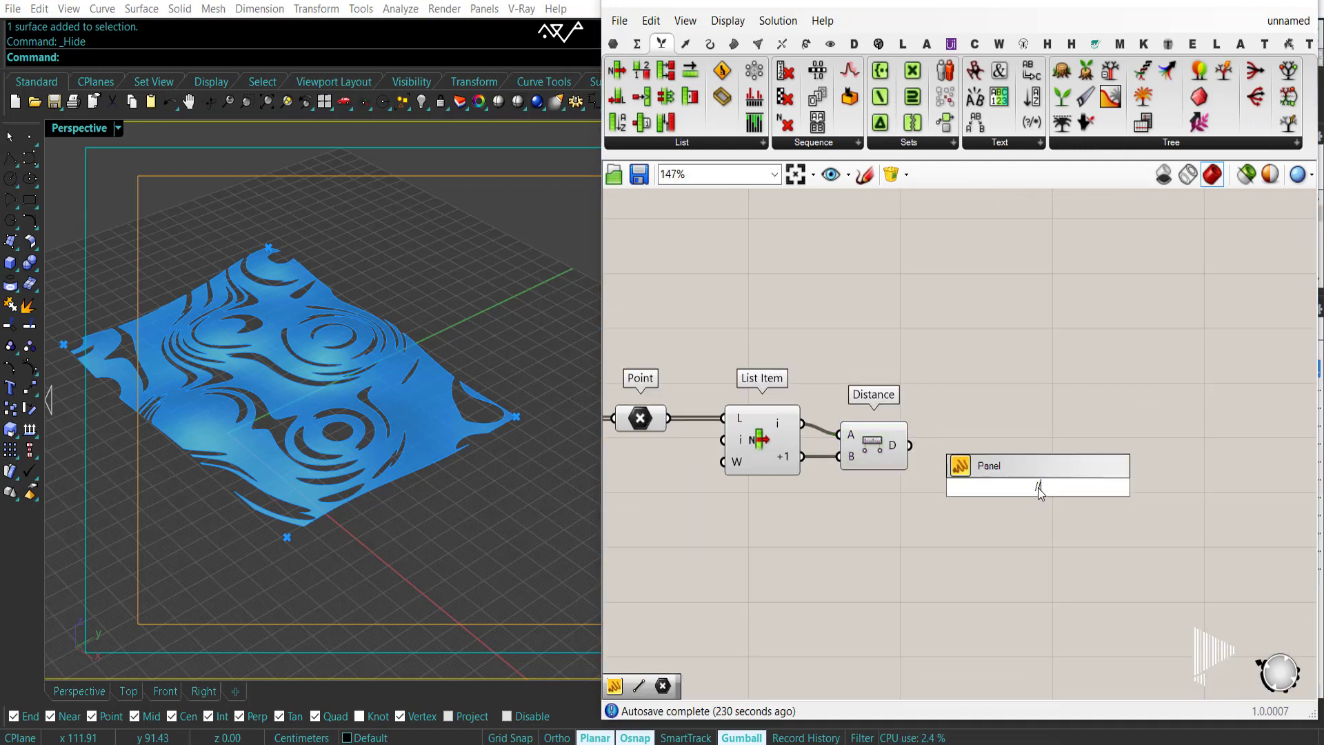
key(Return)
drag(954, 488, 909, 446)
drag(1077, 543, 1021, 430)
Add a +2 output to the corner-point List Item and reposition the Distance component and its Panel.
right_drag(866, 524, 999, 505)
scroll(968, 445, up, 3)
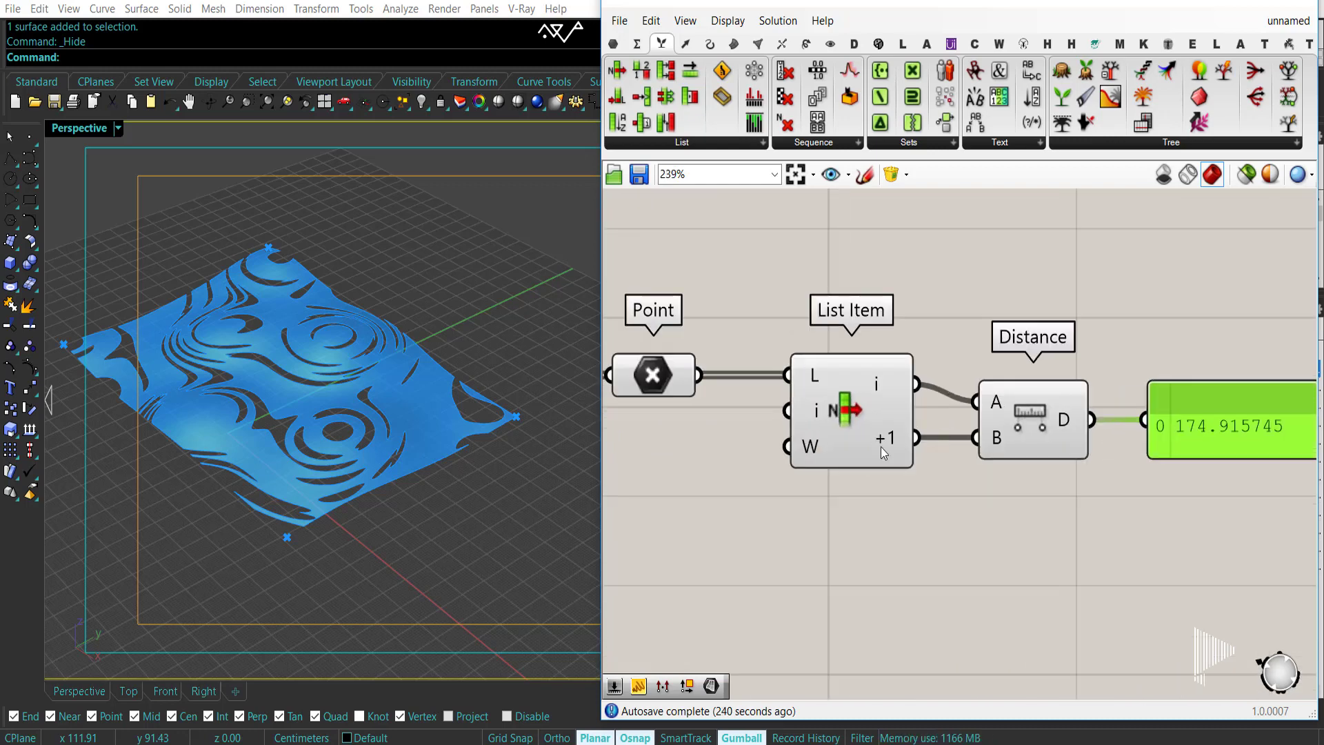
scroll(883, 447, up, 4)
click(855, 479)
scroll(817, 410, down, 7)
drag(1046, 431, 924, 393)
drag(921, 396, 924, 381)
click(999, 438)
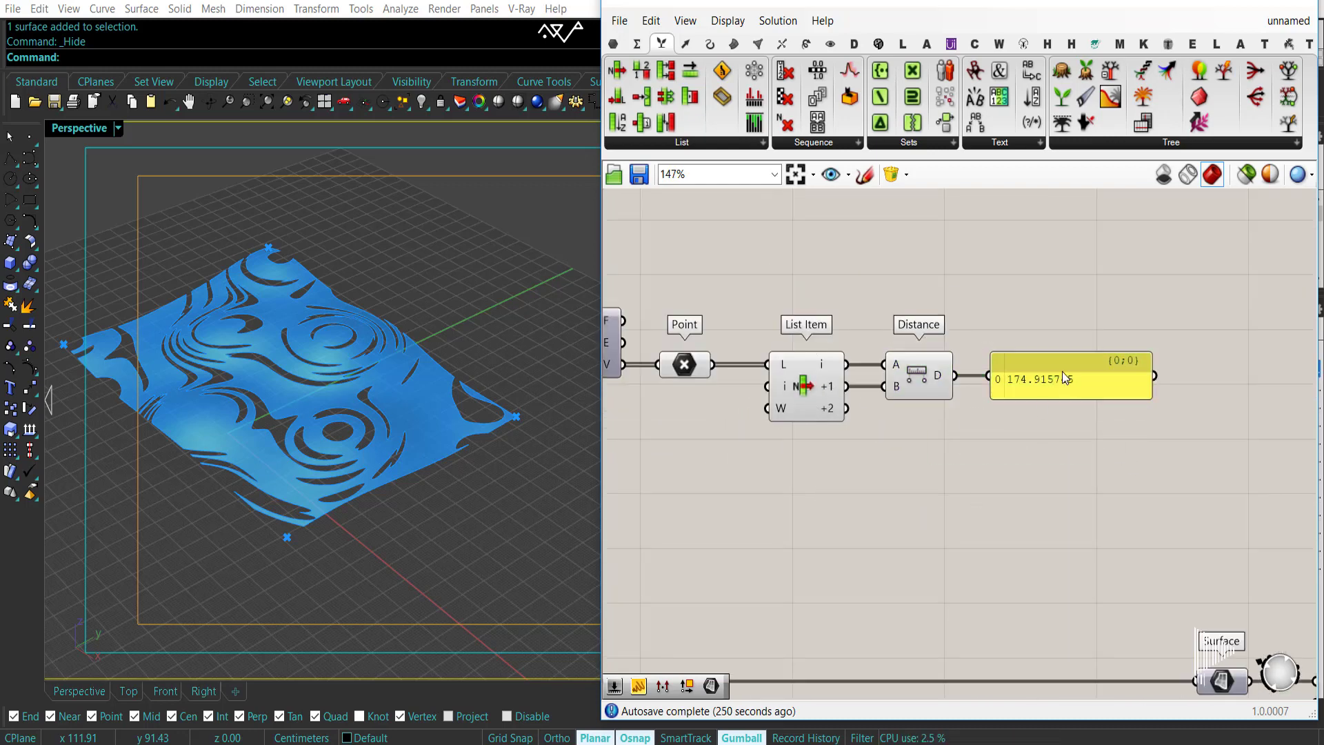
drag(1062, 372, 1090, 401)
right_drag(877, 489, 905, 489)
Duplicate the Distance component, connect it to outputs +1 and +2, and add its result to the same Panel.
double_click(905, 489)
click(949, 378)
key(ctrl+c)
key(ctrl+v)
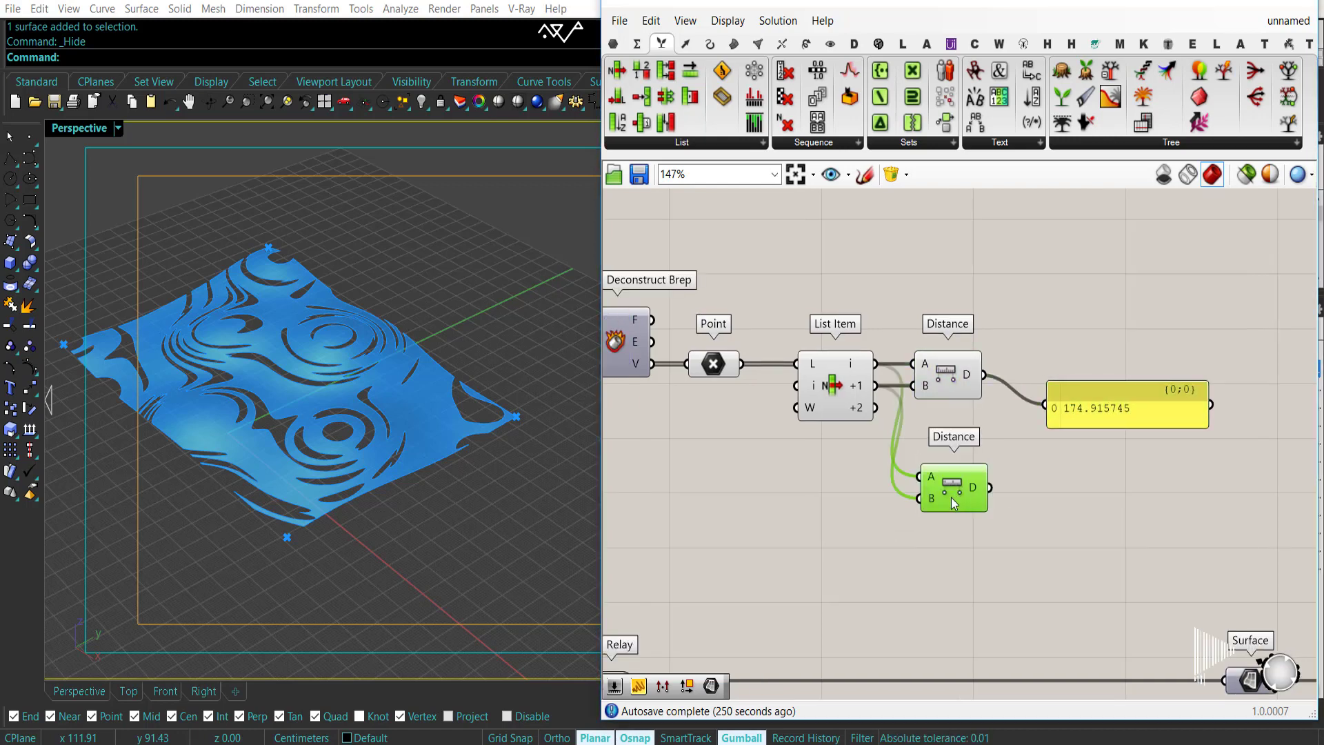
drag(945, 486, 874, 407)
drag(977, 466, 1106, 442)
click(1019, 510)
Group the distance Panel and set the group colour to white.
right_drag(1075, 498, 968, 502)
click(1011, 394)
key(ctrl+g)
right_click(1046, 457)
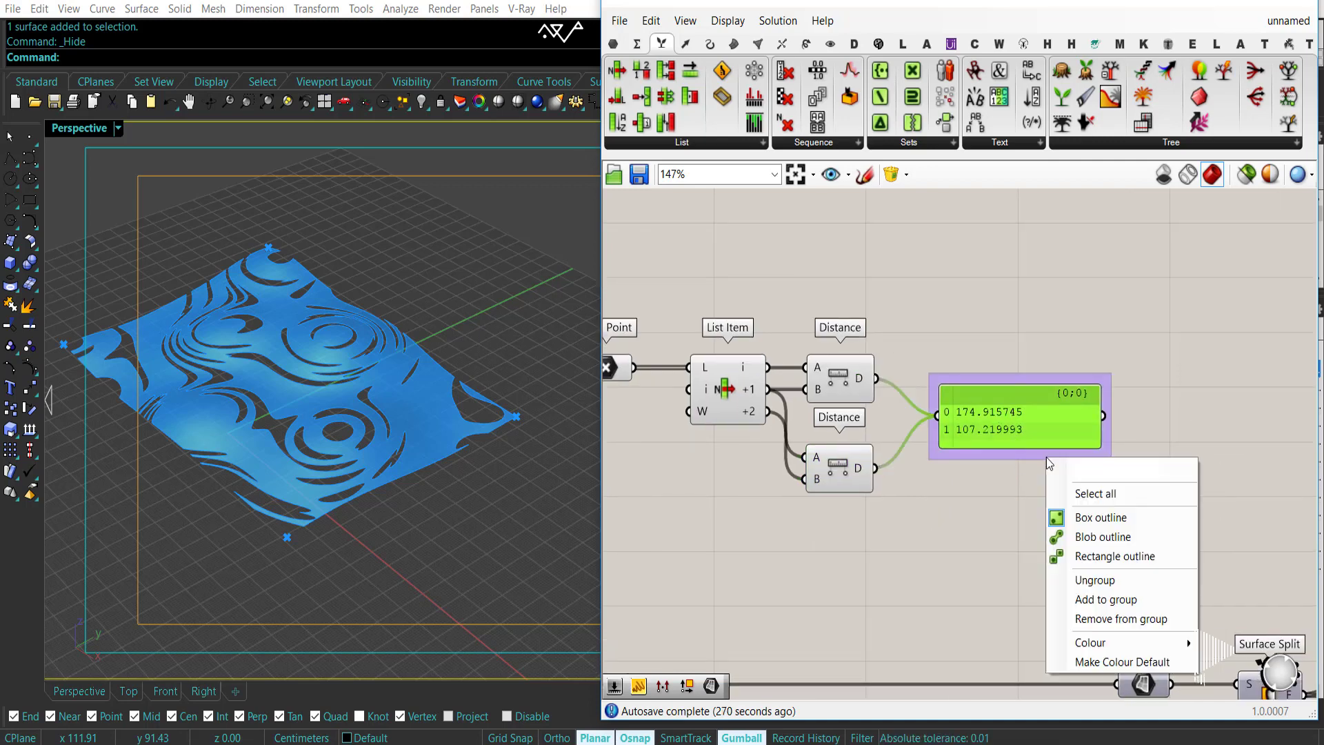
mouse_move(1103, 641)
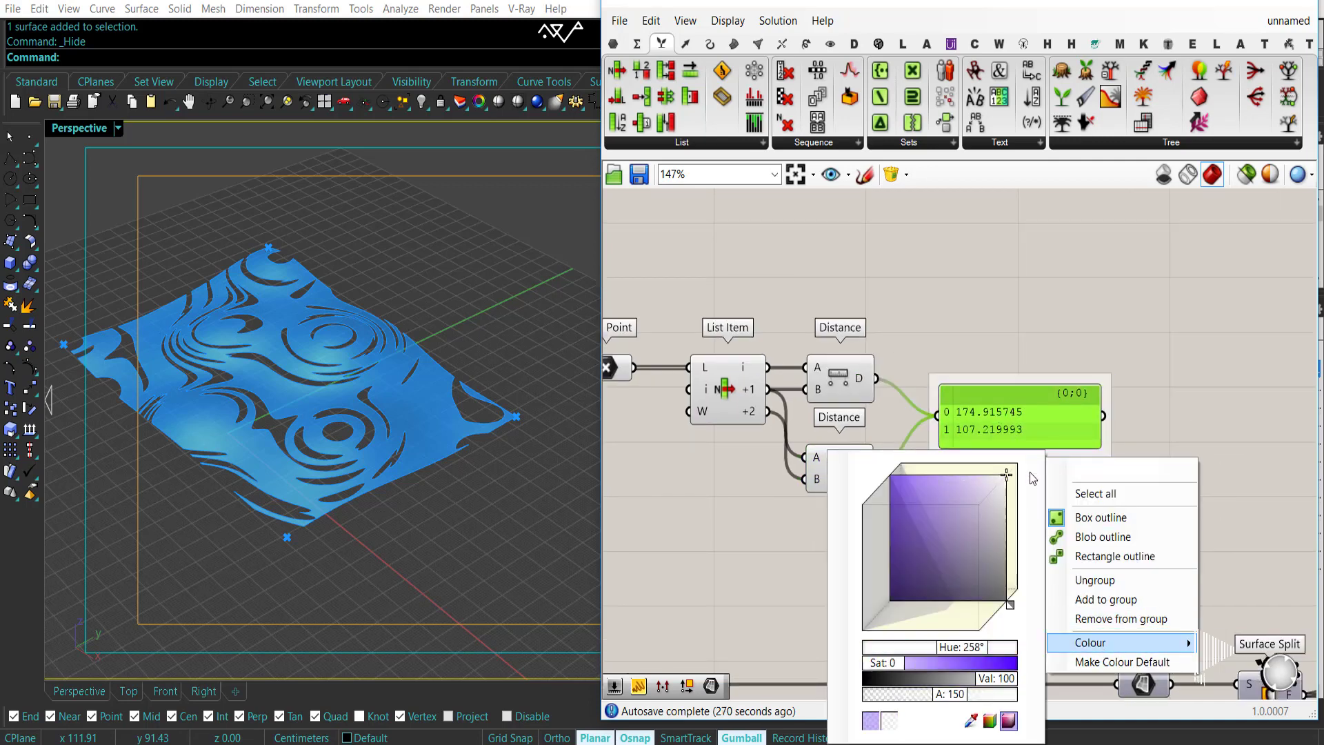
click(1056, 366)
Name the distance Panel's group "Surface Information".
scroll(1056, 366, up, 4)
right_click(1050, 381)
text(Sur)
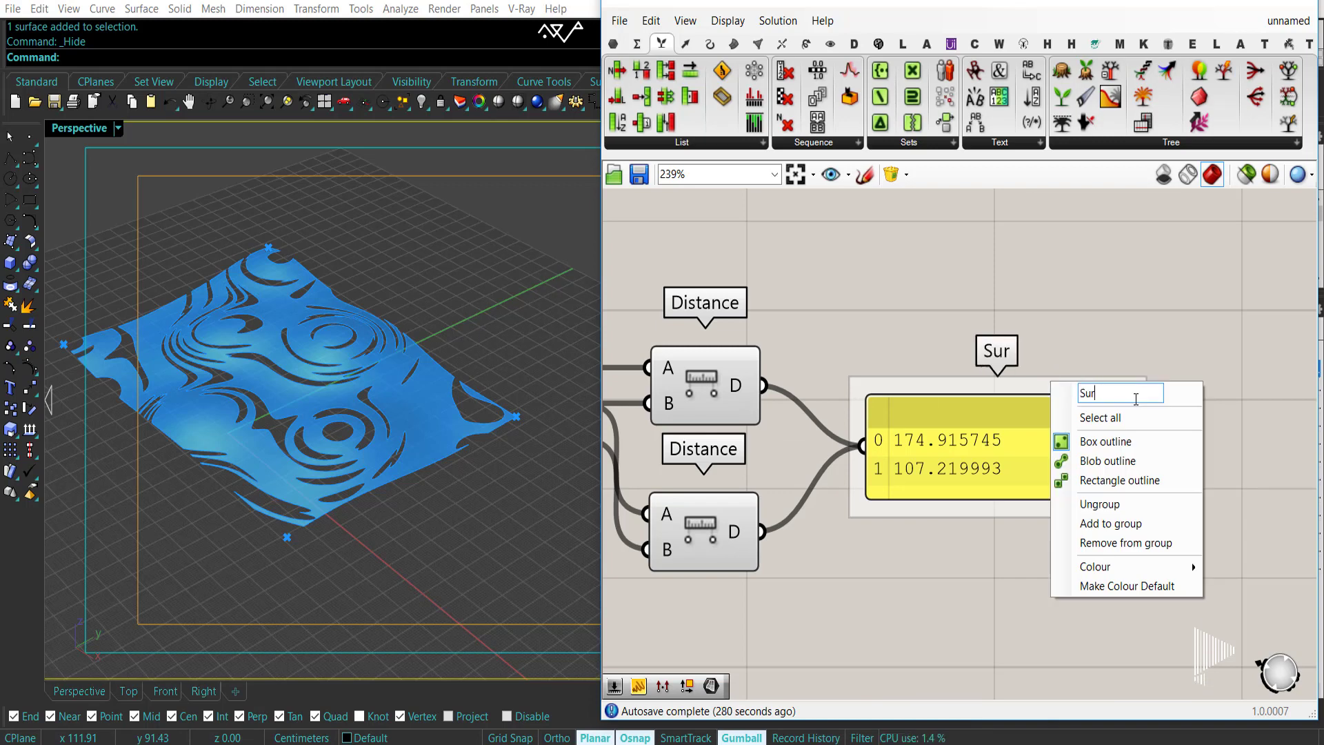
text(face Information)
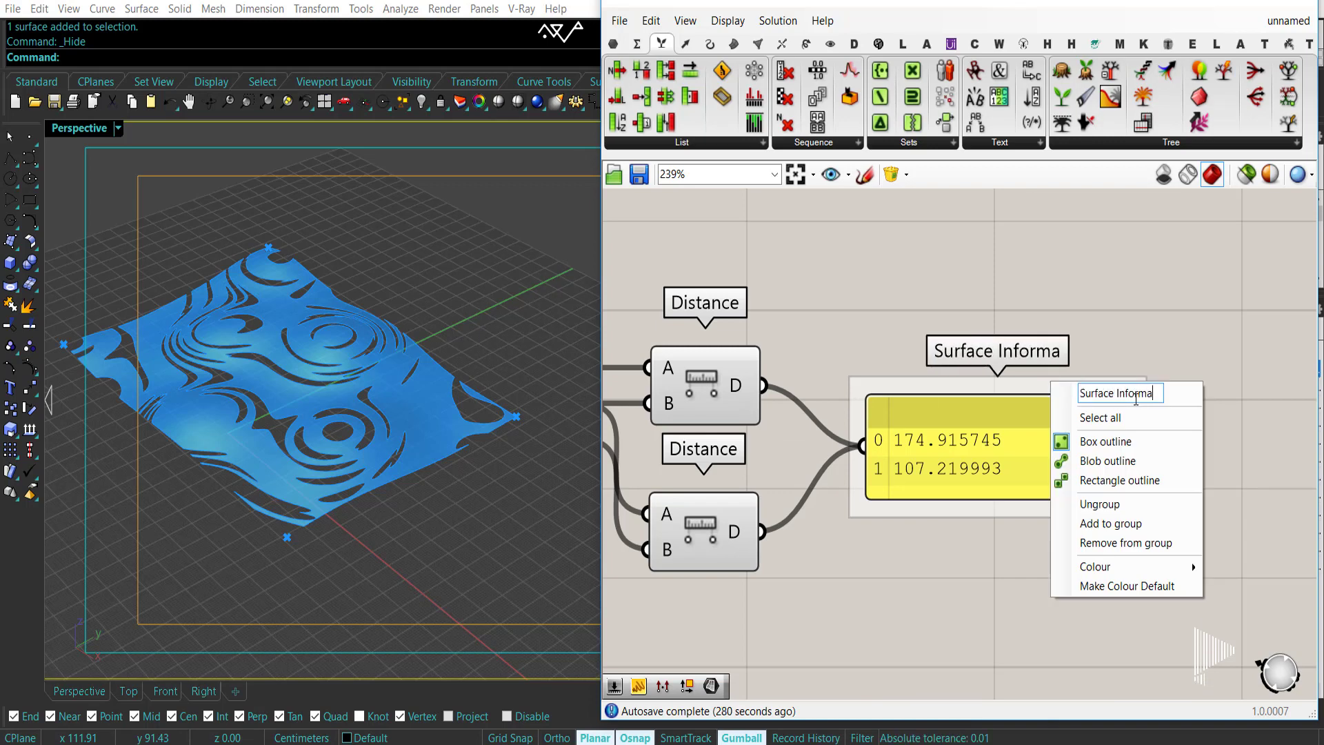
key(Return)
Add a surface Dimensions component above Deconstruct Brep and connect the internalised Surface to it.
scroll(1111, 377, down, 6)
right_drag(725, 437, 836, 462)
click(734, 45)
click(698, 97)
click(837, 285)
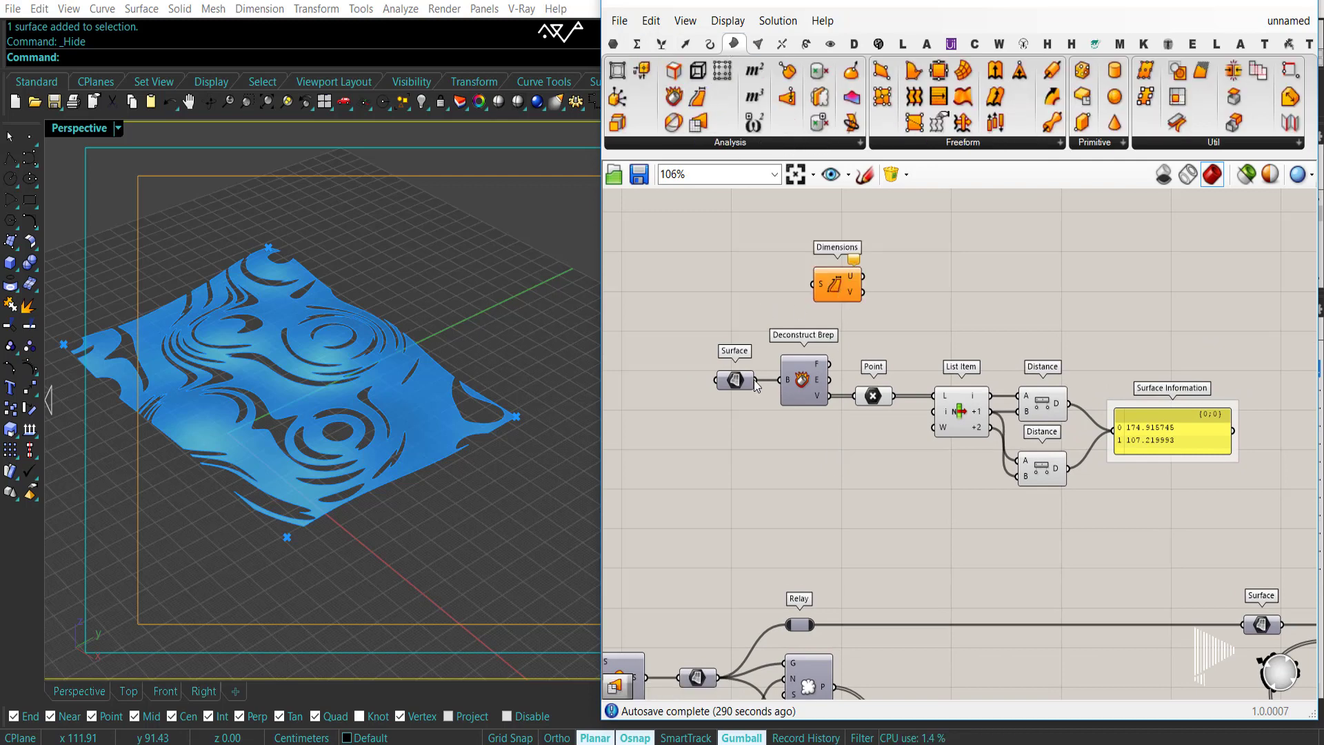
drag(756, 380, 813, 284)
drag(836, 289, 778, 266)
Add a Panel beside the Dimensions component and list both its U and V values in it.
double_click(944, 287)
text(//)
key(Return)
scroll(944, 287, up, 3)
drag(925, 341, 929, 287)
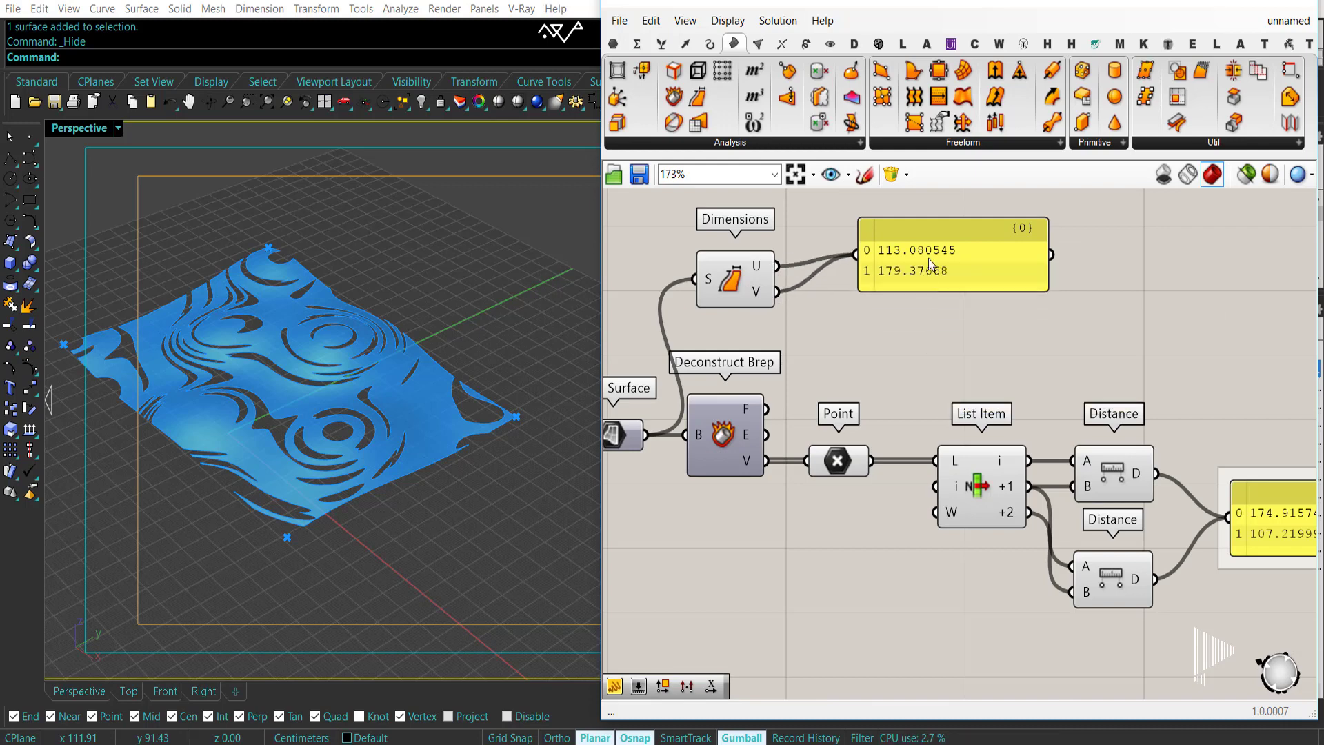
click(917, 261)
scroll(814, 297, down, 3)
click(963, 489)
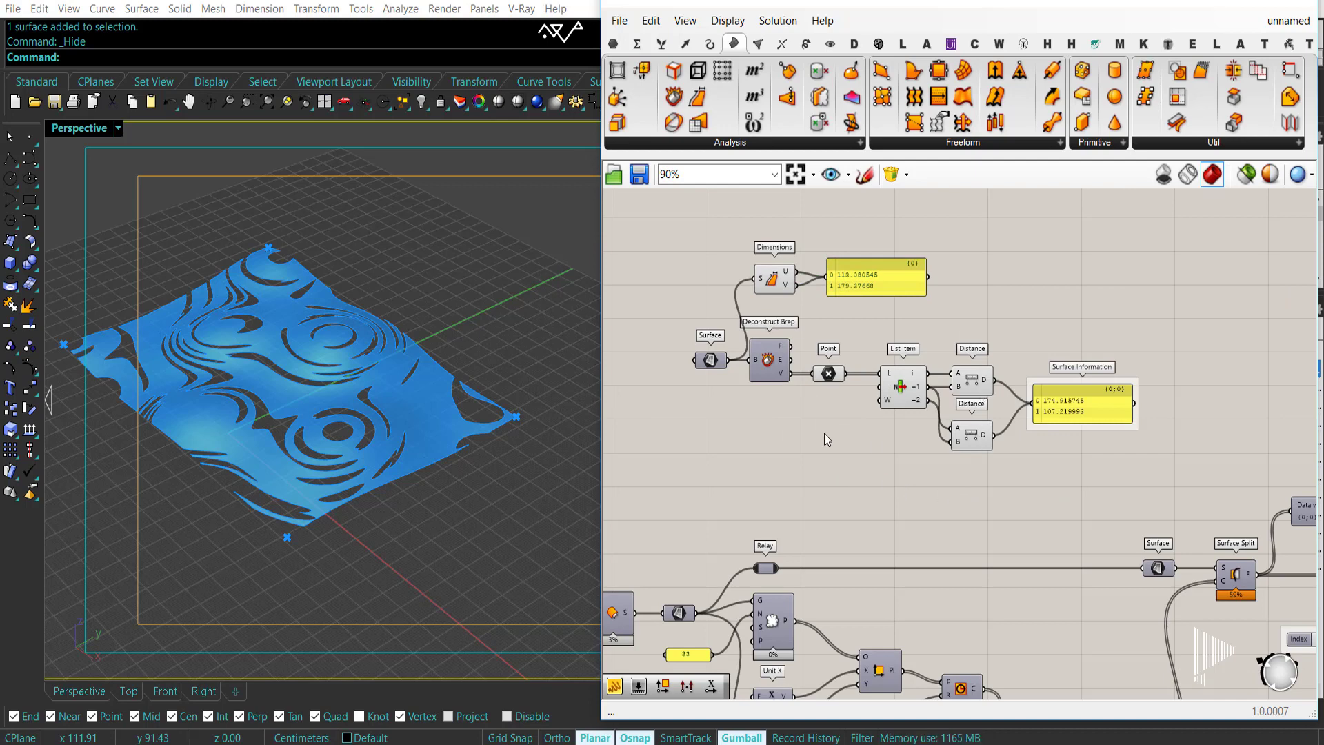
Turn off the preview of the corner Point parameter and its List Item.
drag(926, 448, 817, 330)
middle_click(823, 316)
click(854, 343)
click(851, 485)
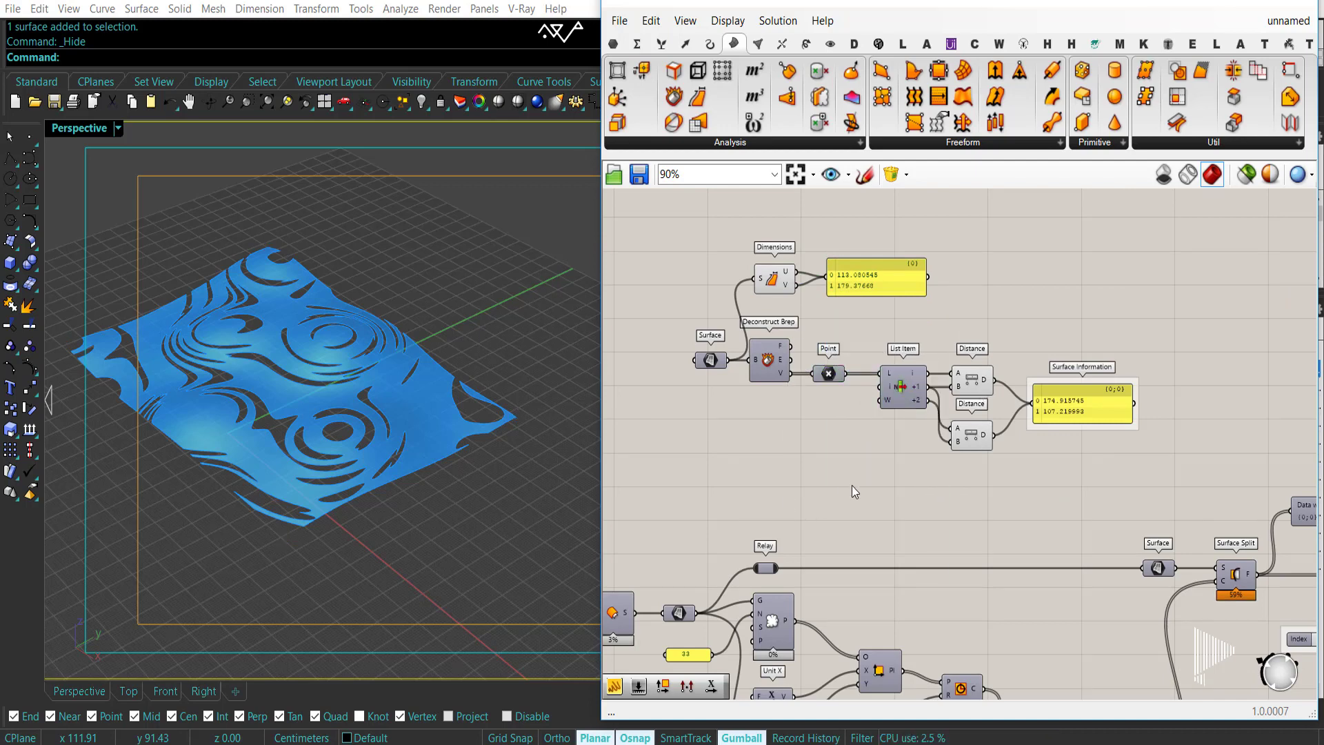
Examine the piece picked from the Surface Split result by the List Item with the Index slider.
scroll(852, 486, down, 3)
right_drag(931, 631, 842, 511)
scroll(938, 450, down, 2)
scroll(1023, 435, up, 8)
right_drag(963, 543, 1072, 493)
scroll(1041, 387, up, 2)
click(1042, 393)
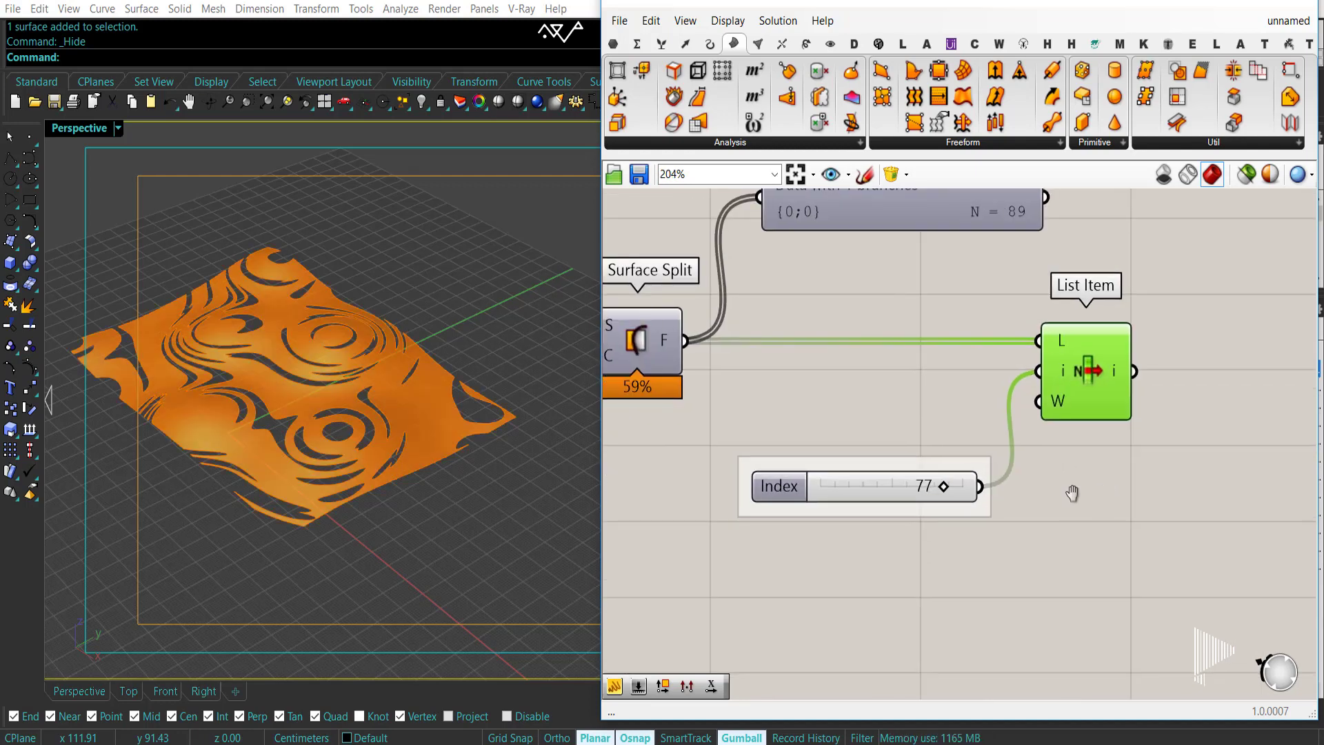
scroll(1072, 495, down, 3)
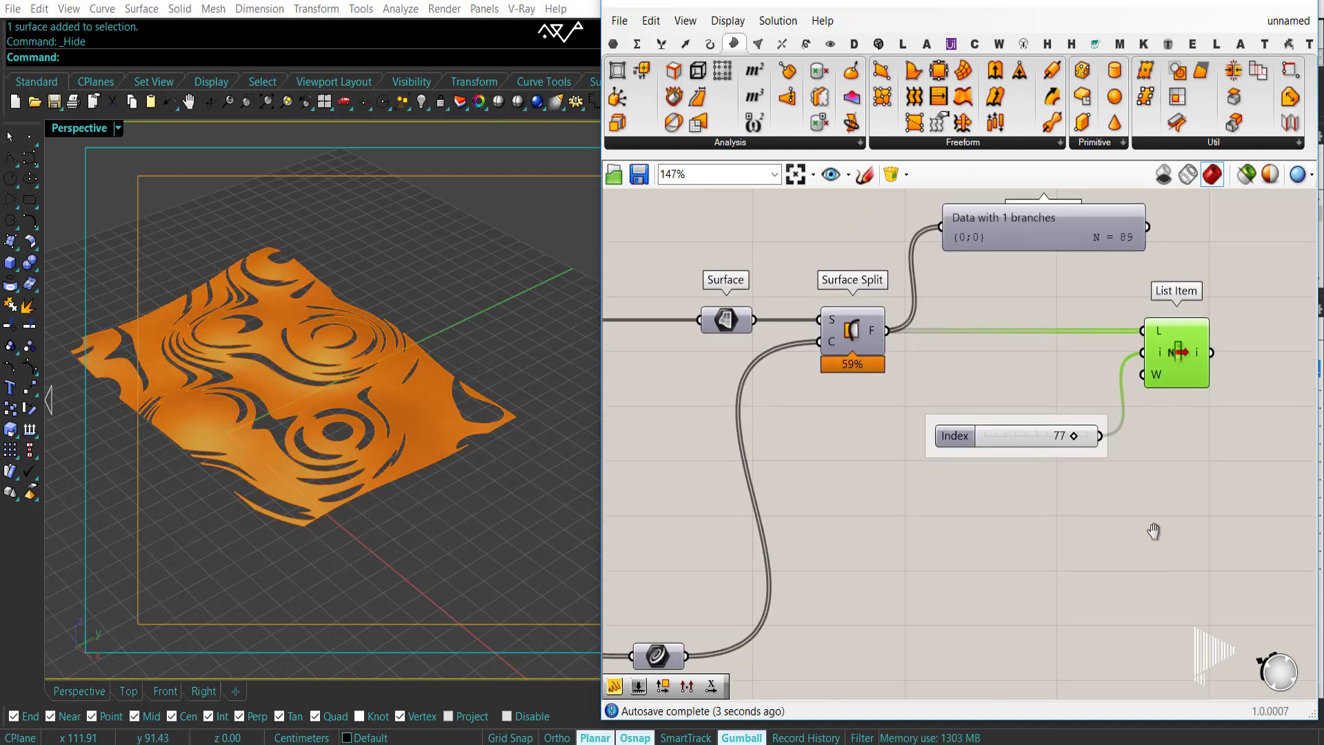
Add a second List Item above the existing one, fed by the Surface Split fragments, and move the Param Viewer up.
click(661, 43)
drag(697, 65, 1019, 488)
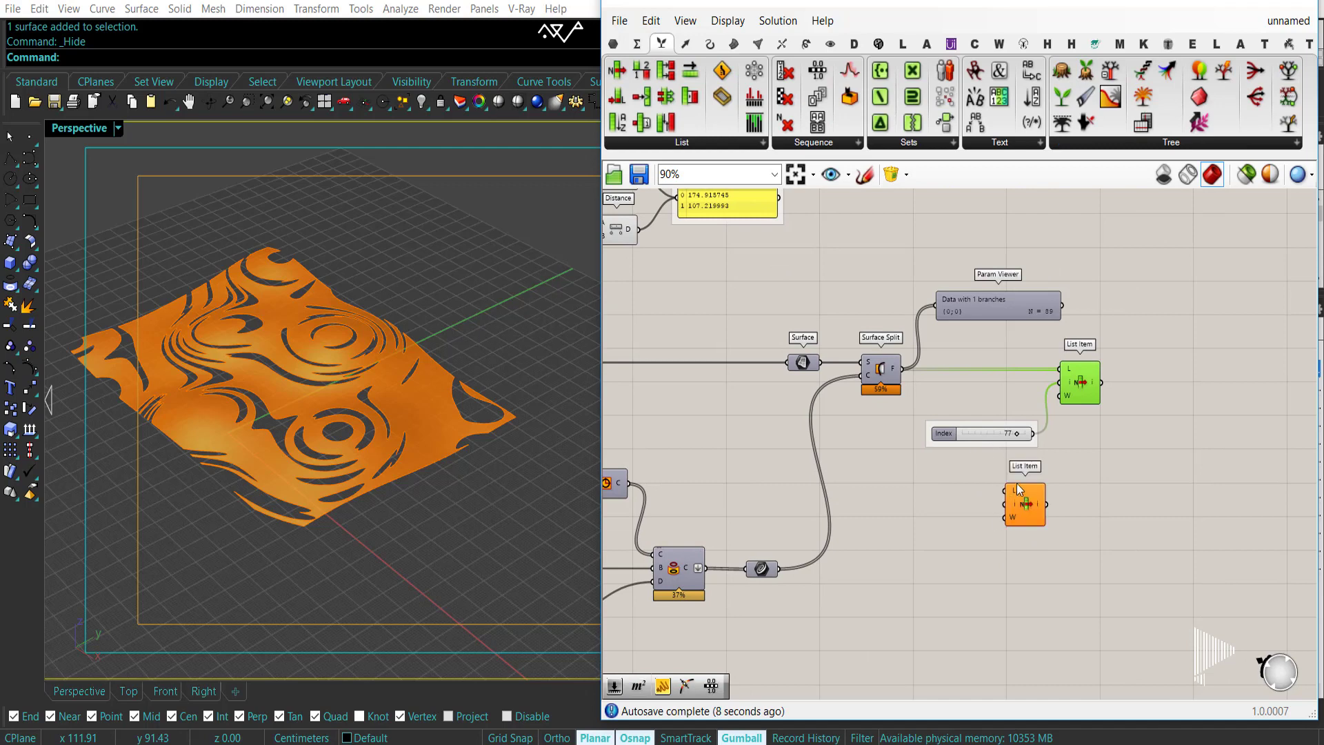
right_drag(934, 395, 902, 462)
drag(984, 369, 984, 304)
drag(992, 568, 1043, 381)
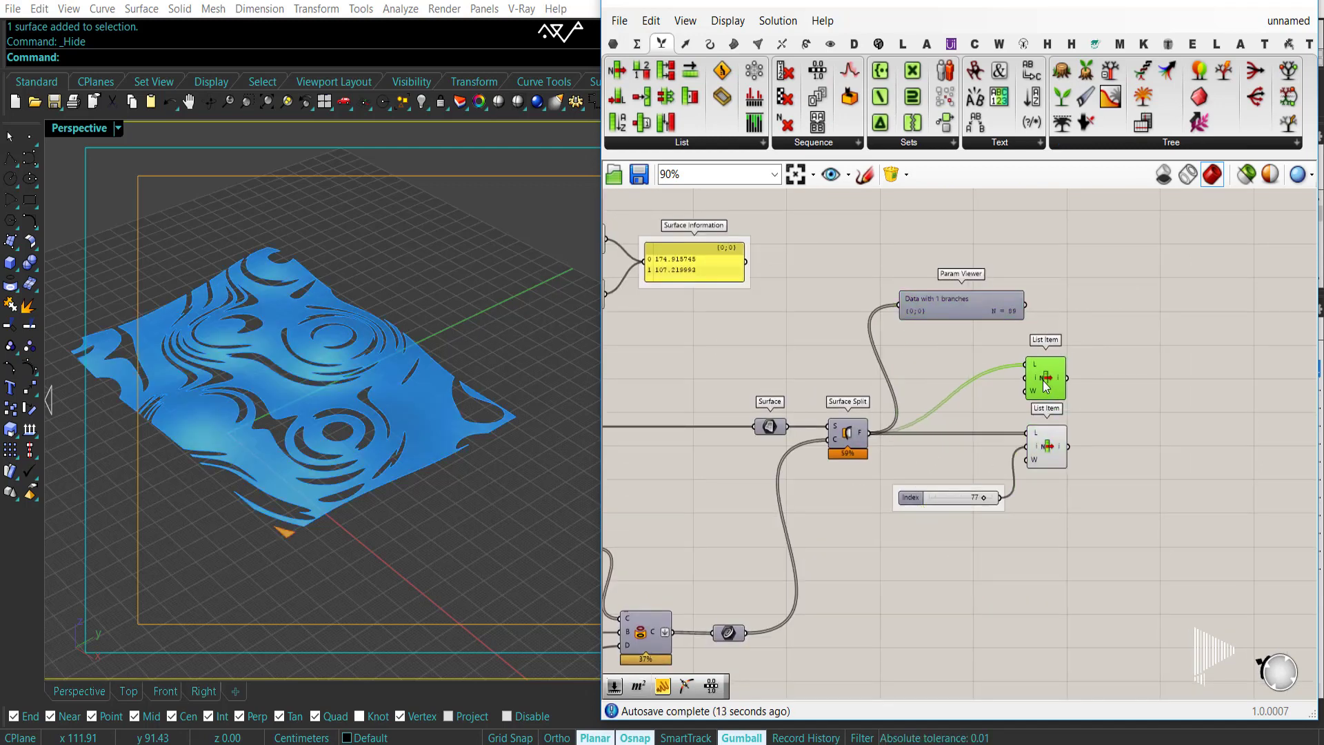
Graft the list input of the upper List Item and align the component above the lower one.
scroll(1044, 383, up, 3)
right_click(1021, 353)
click(1075, 498)
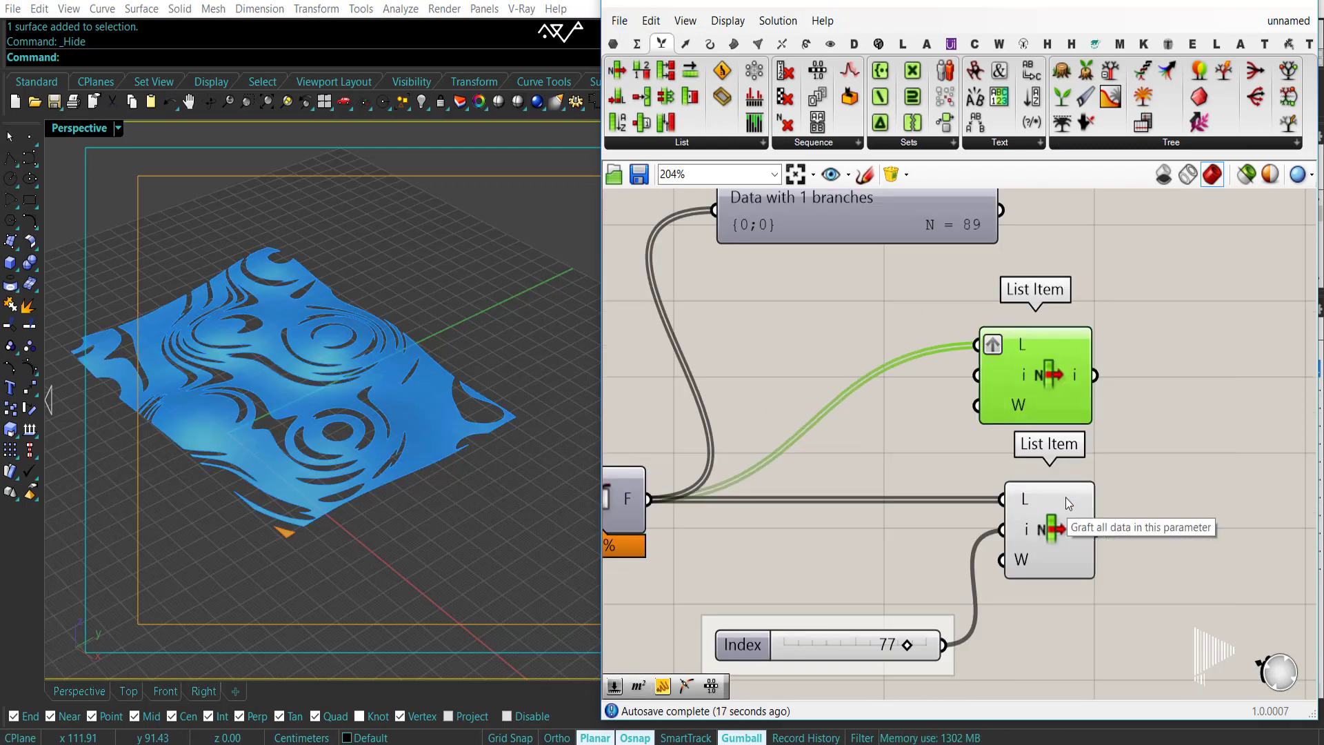
right_drag(1108, 393, 1050, 382)
drag(1025, 393, 1030, 391)
scroll(1042, 392, down, 2)
Collect the upper List Item's output in a Surface parameter and turn off that List Item's preview.
right_drag(1043, 392, 979, 409)
click(613, 44)
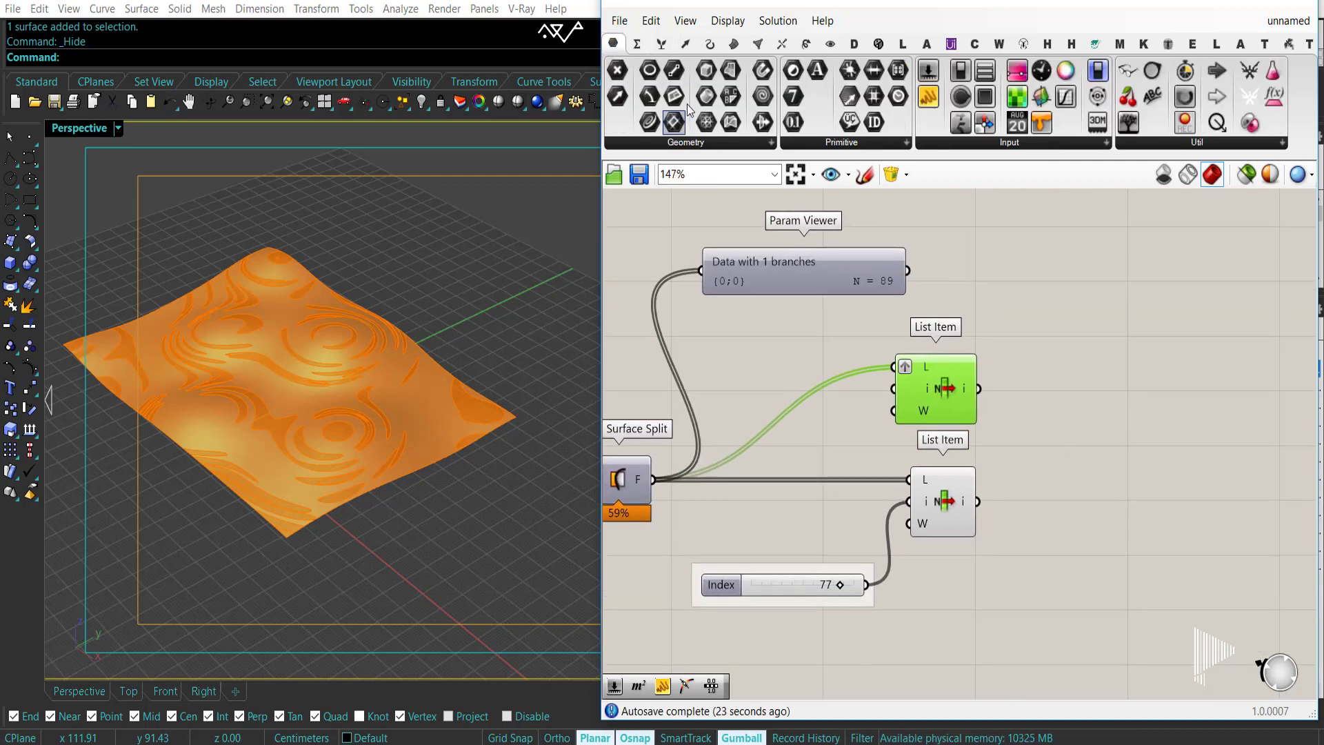
drag(730, 69, 978, 390)
drag(1062, 397, 1077, 391)
click(955, 378)
key(ctrl+q)
right_drag(1033, 453, 990, 390)
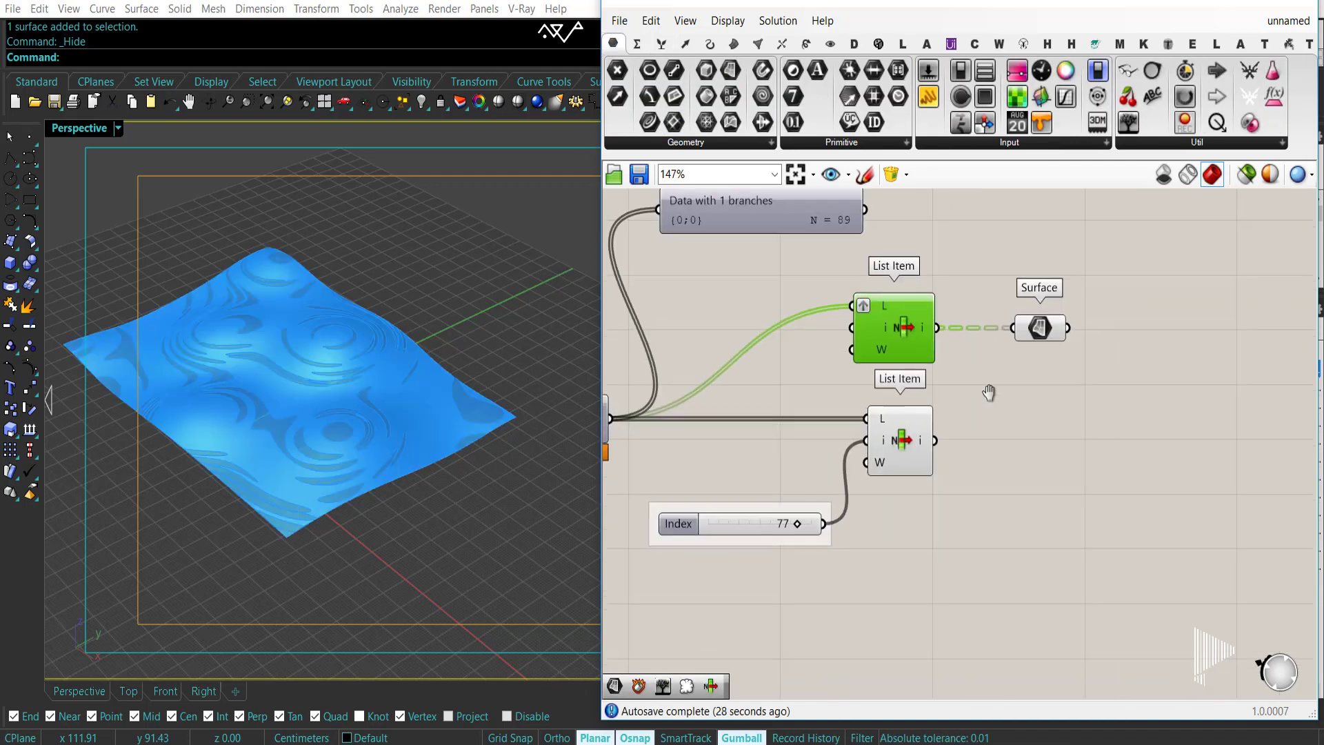
Connect the lower List Item to a new Deconstruct Brep component and turn off the List Item's preview.
click(989, 392)
click(900, 446)
click(734, 44)
click(674, 96)
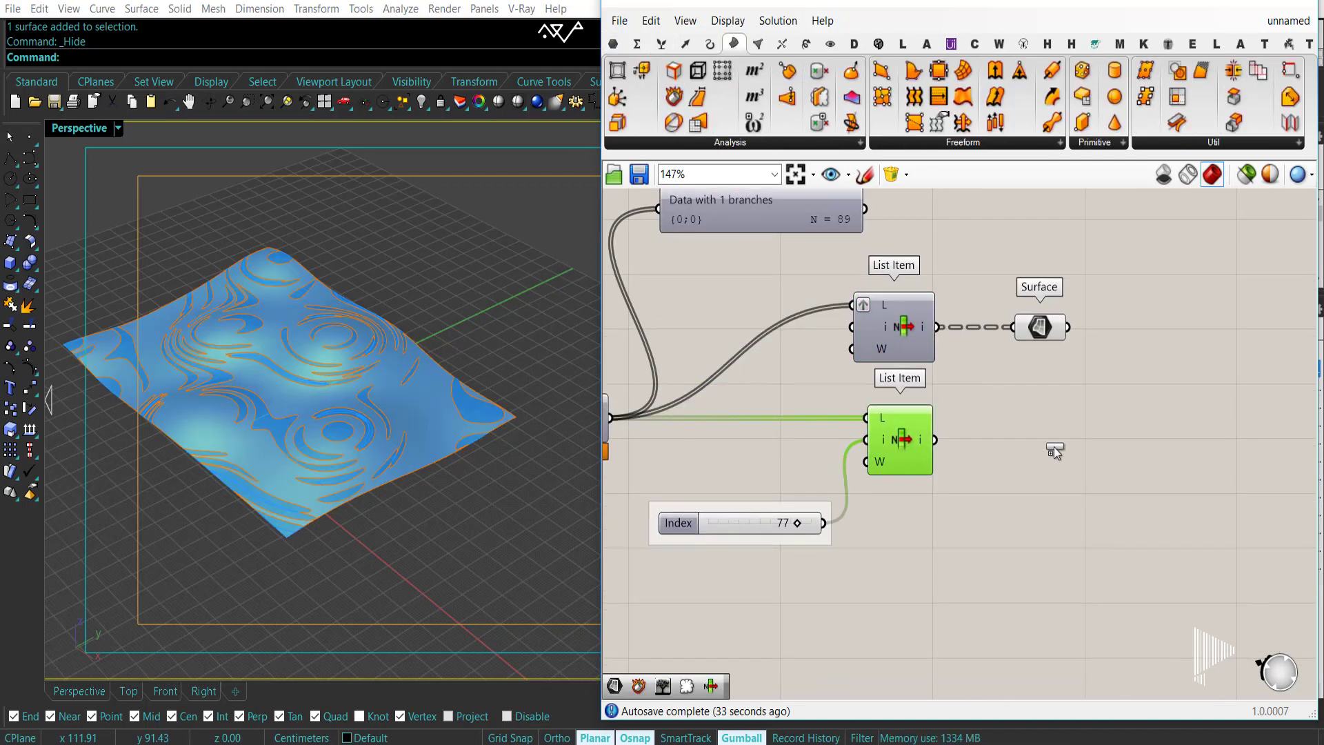
click(1043, 446)
drag(1007, 446, 931, 441)
right_click(953, 401)
click(987, 428)
right_drag(1057, 474, 986, 485)
drag(982, 480, 975, 475)
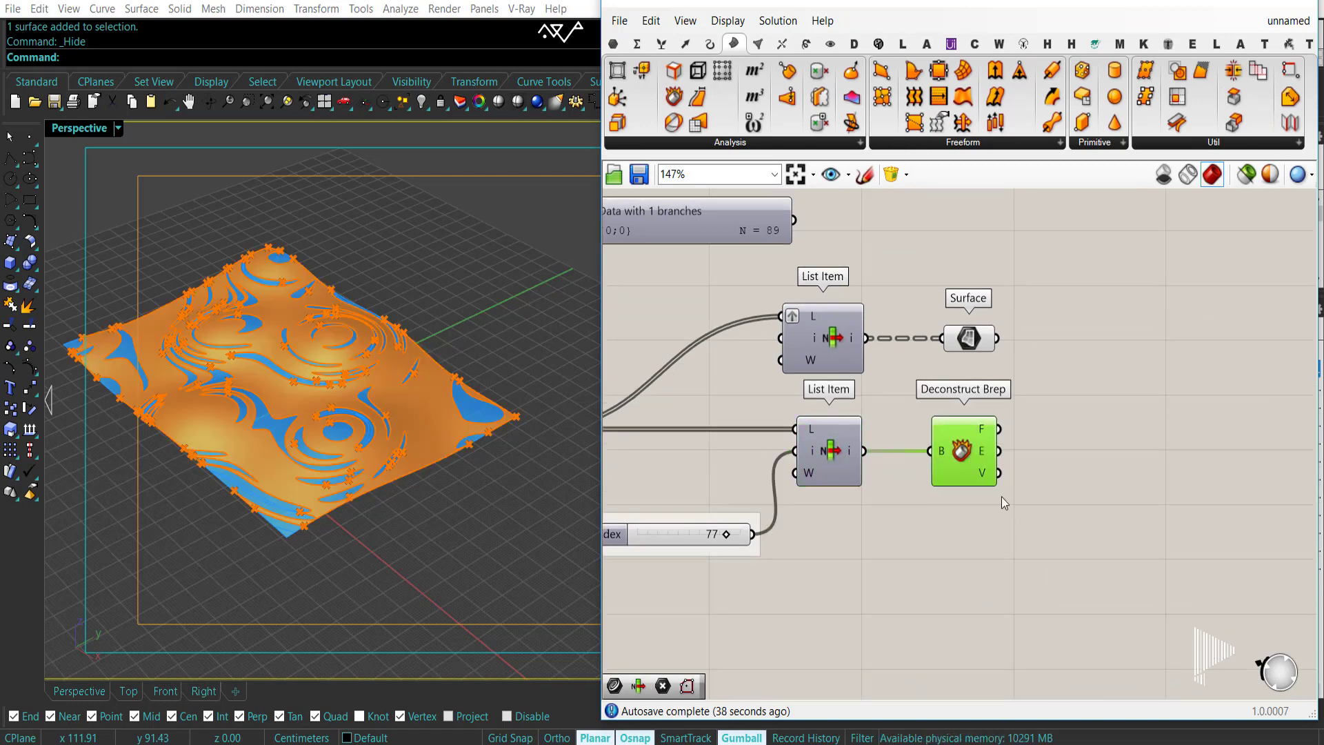
click(1003, 495)
Collect Deconstruct Brep's edges in a Curve parameter and its faces in a Surface parameter.
right_drag(1017, 445, 932, 440)
scroll(932, 439, up, 1)
click(613, 44)
drag(1012, 461, 1011, 461)
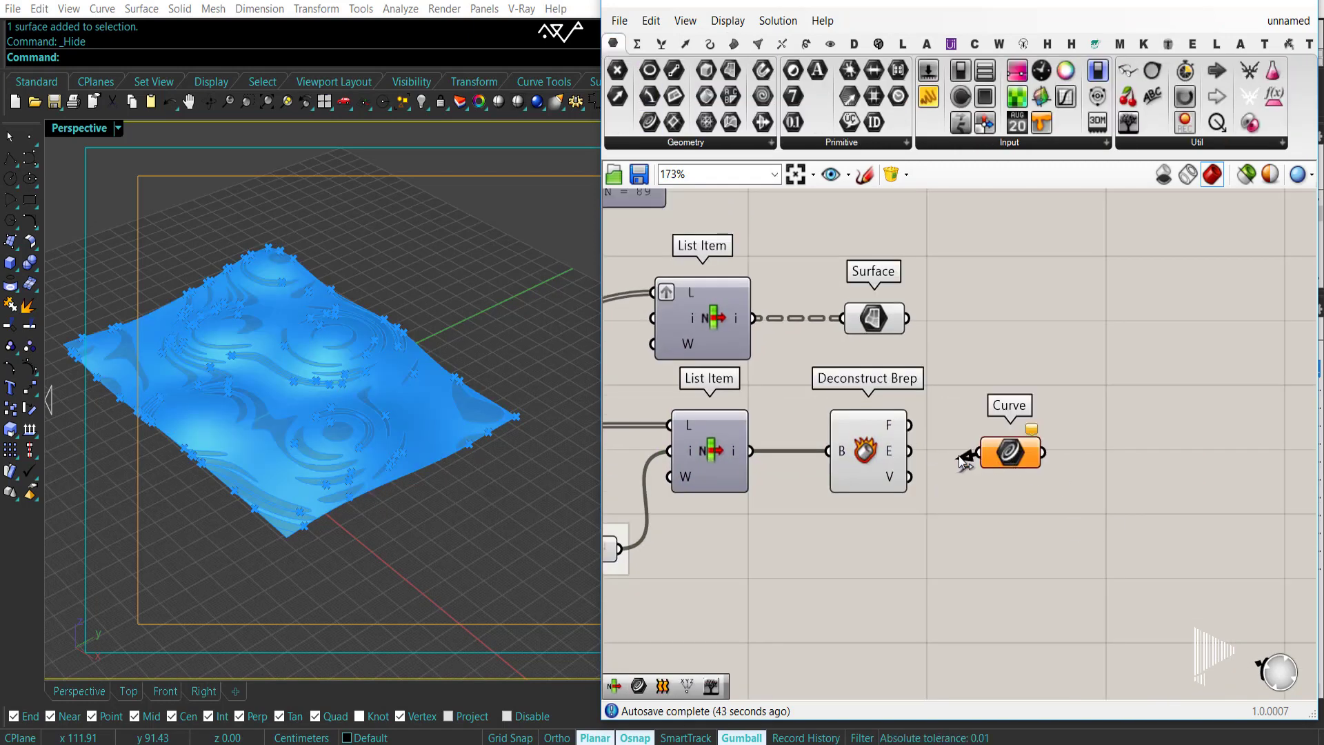
drag(908, 450, 976, 458)
drag(1011, 378, 1007, 372)
drag(909, 425, 976, 370)
Turn off the preview of the Deconstruct Brep component on the perforated surface.
drag(933, 468, 812, 517)
middle_click(811, 517)
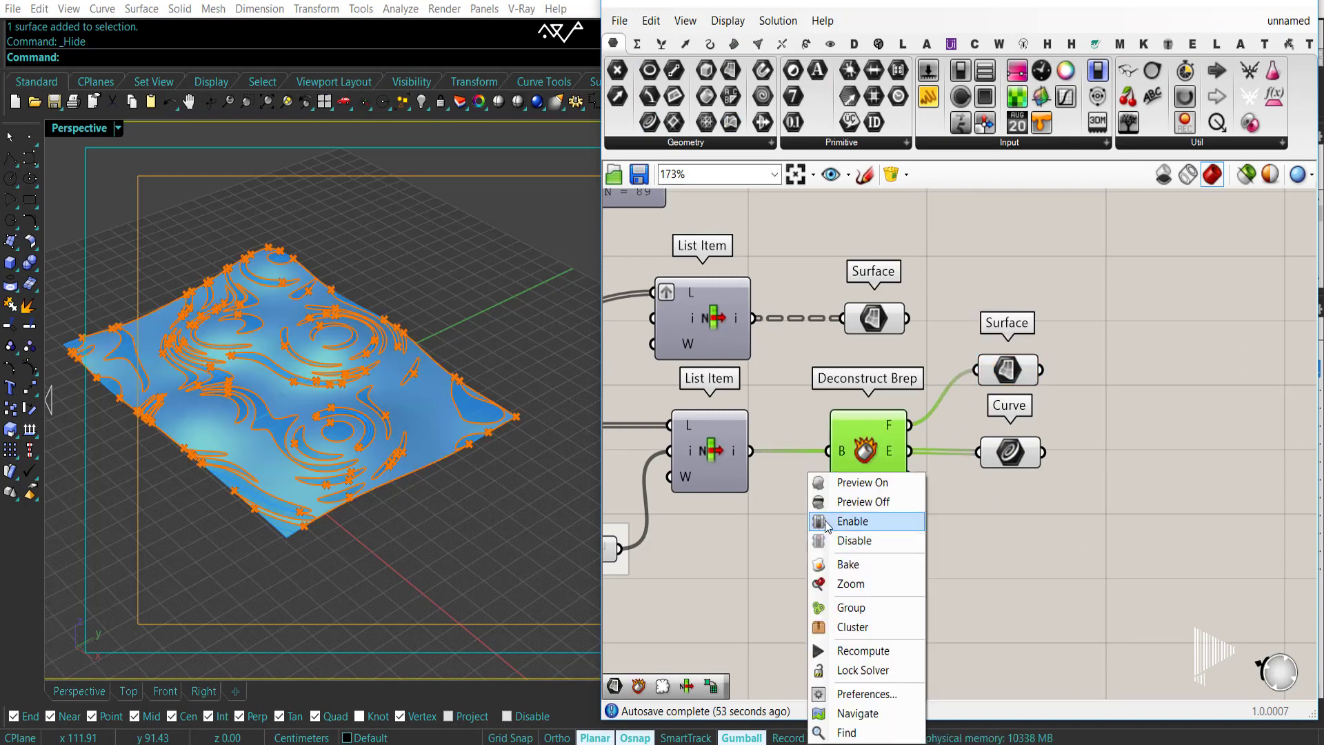
click(852, 502)
Align the two Surface parameters and the Curve parameter in one evenly spaced column.
drag(1081, 510, 993, 365)
drag(1007, 371, 1006, 414)
click(941, 351)
drag(872, 315, 1004, 314)
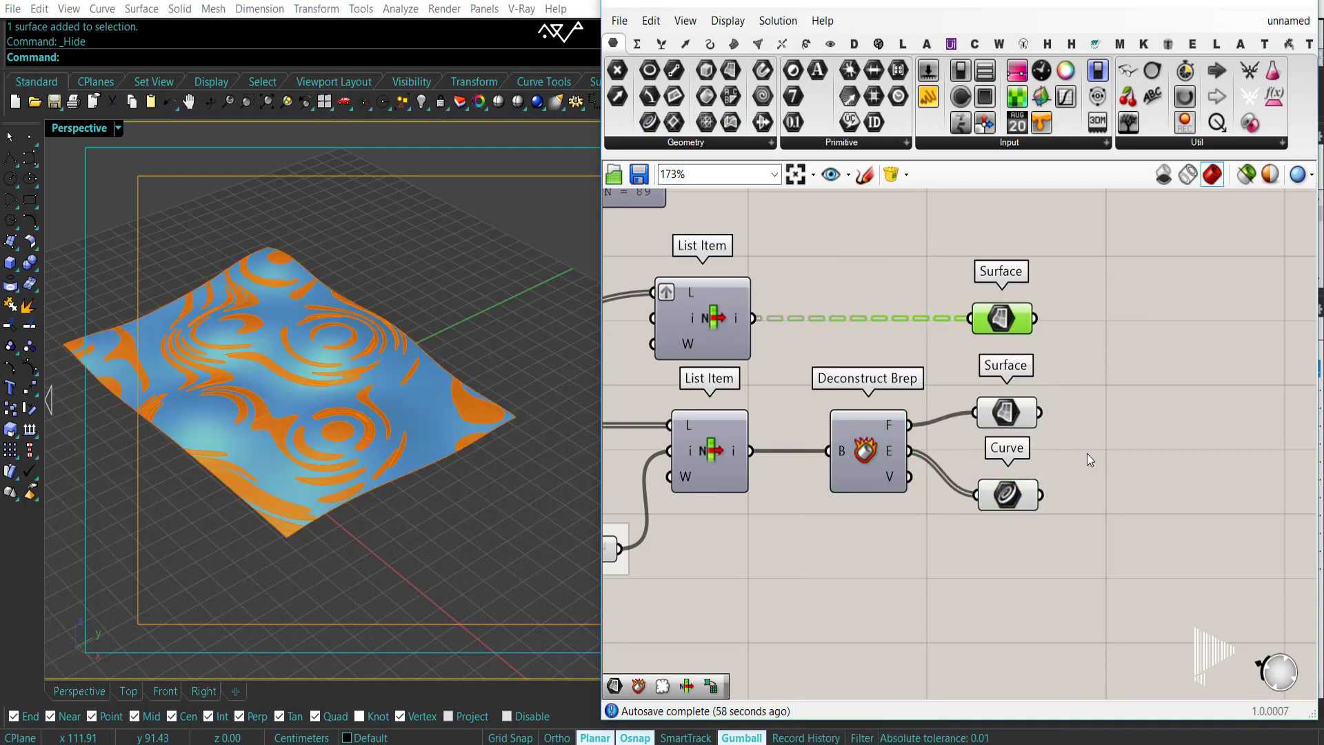
drag(1085, 513, 990, 304)
click(1007, 287)
click(962, 407)
click(1089, 282)
Bake the edges held in the Curve parameter and move the baked curves to one side of the surface preview.
right_drag(1070, 380, 1006, 335)
click(943, 451)
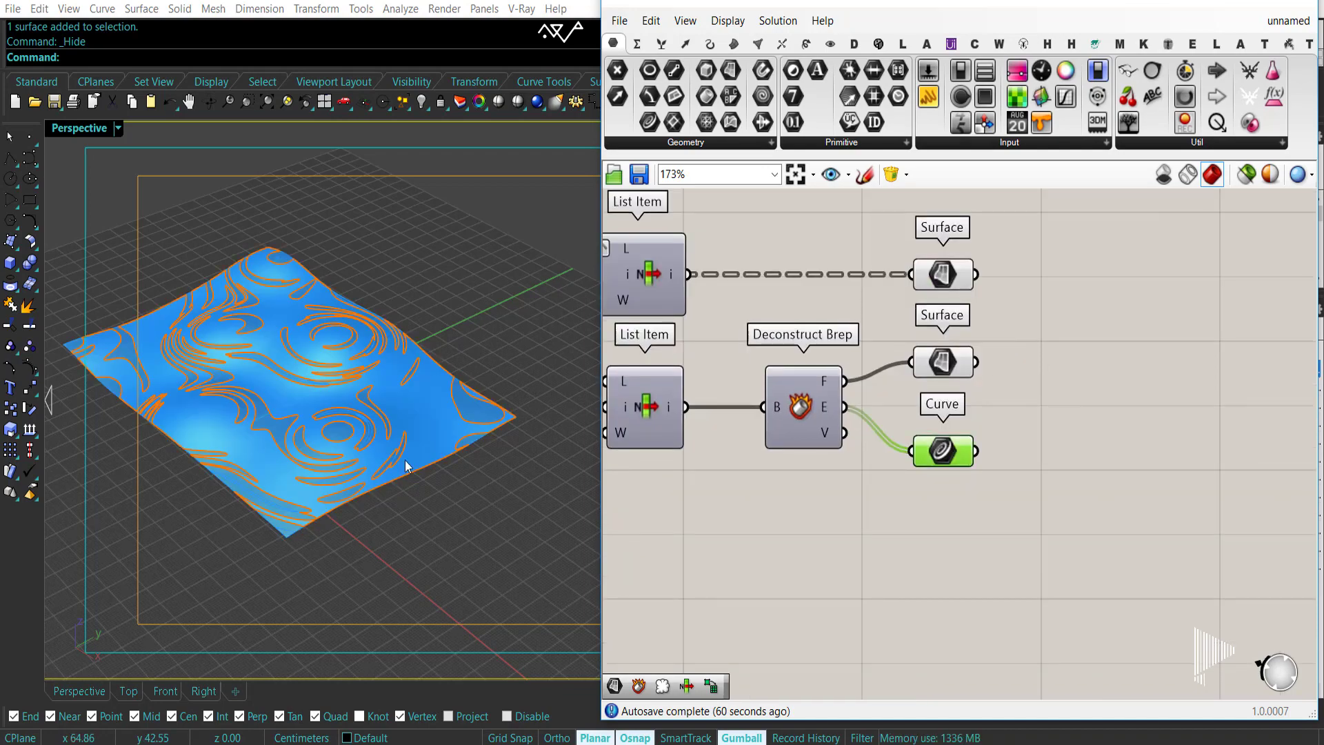
right_drag(408, 464, 482, 489)
click(941, 360)
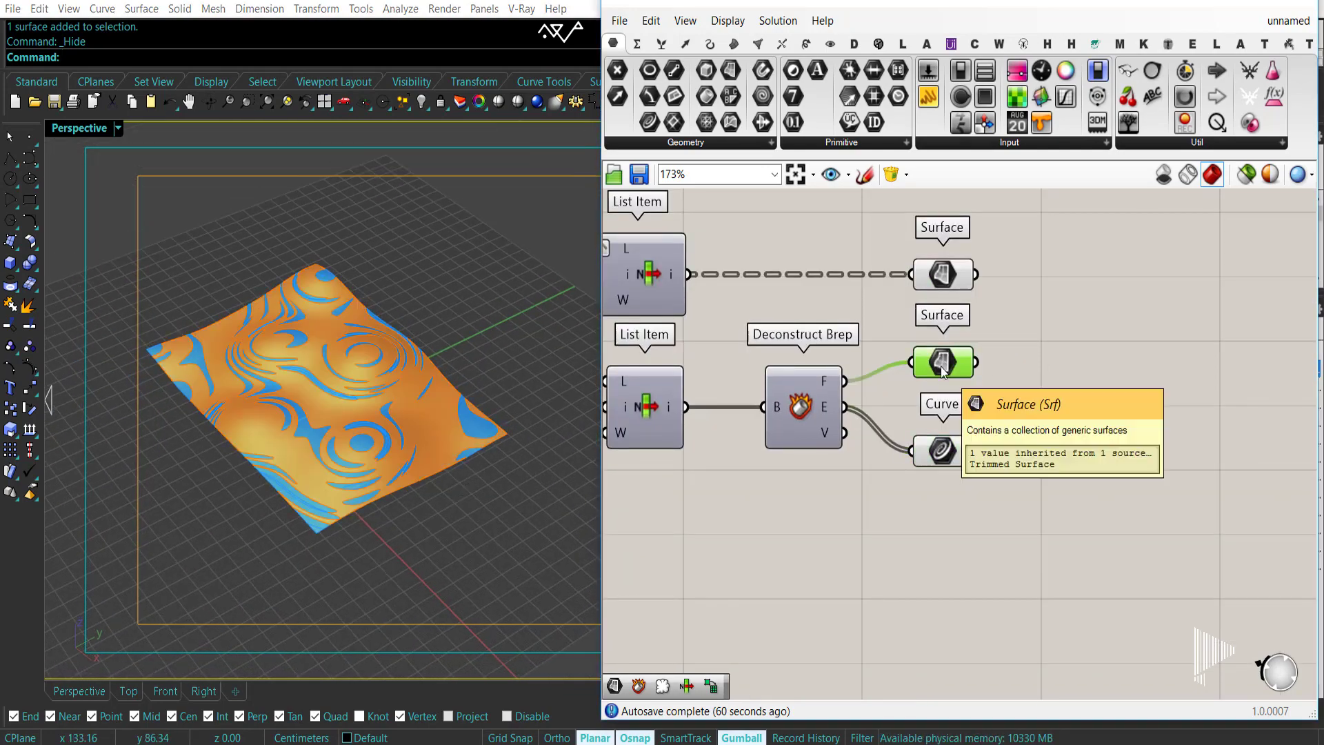
click(1052, 342)
click(944, 450)
middle_click(945, 450)
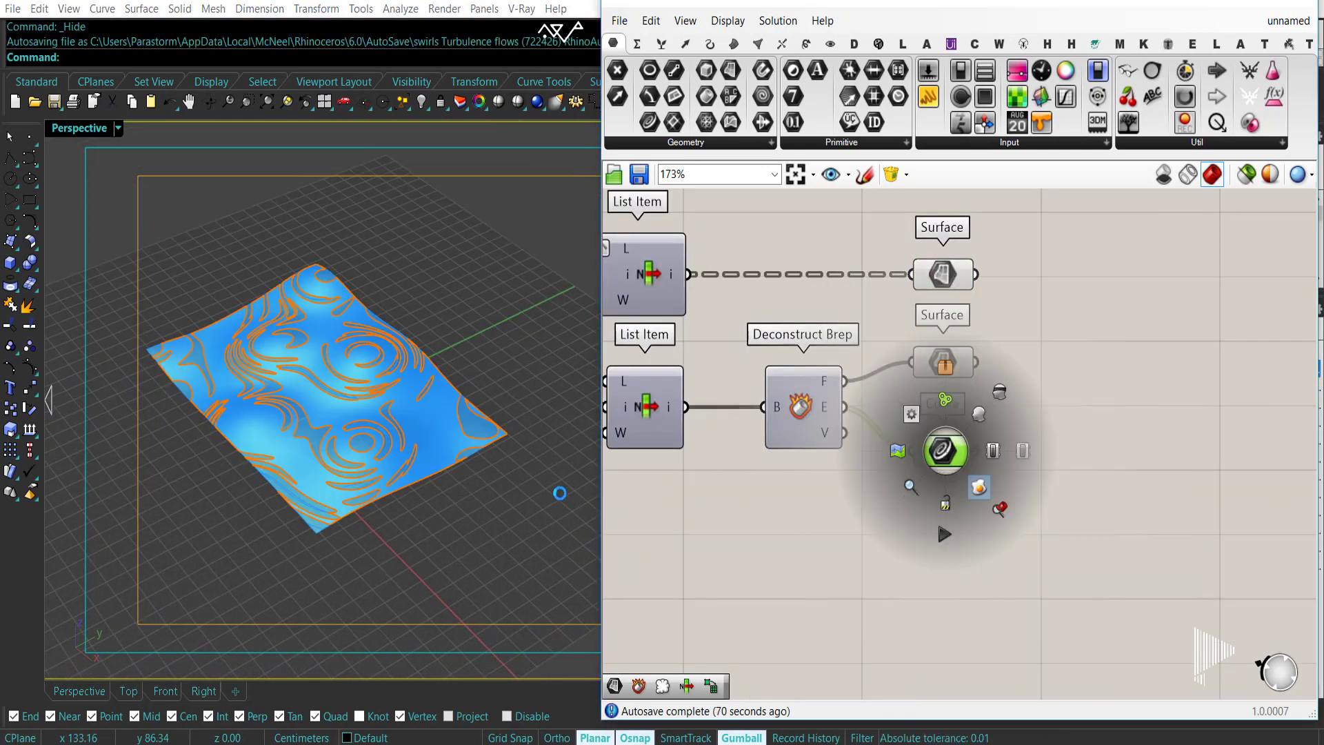
click(979, 487)
scroll(552, 460, down, 3)
scroll(428, 406, up, 2)
drag(437, 390, 261, 478)
click(376, 498)
Select the baked edge curves and create a new layer named CUR.
scroll(376, 498, down, 3)
scroll(376, 498, up, 5)
scroll(327, 484, down, 4)
right_drag(327, 484, 275, 466)
drag(195, 277, 304, 466)
click(1216, 5)
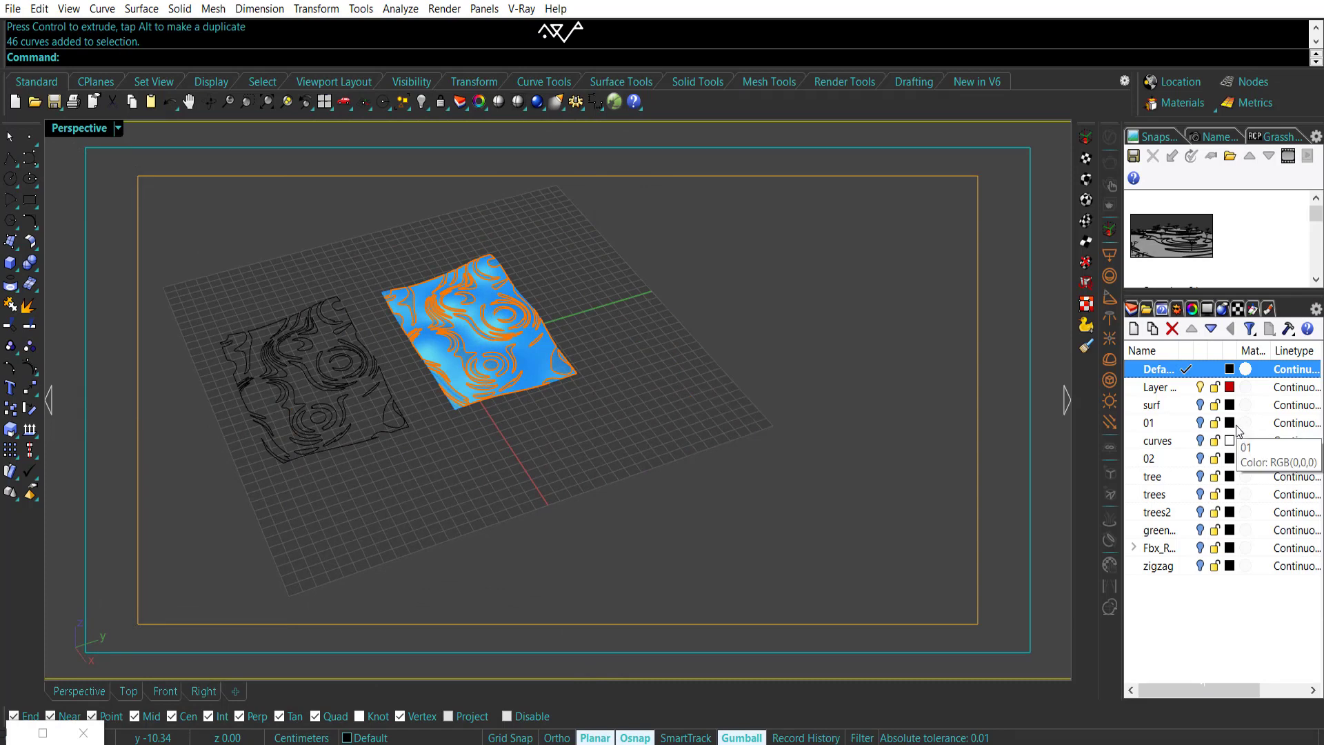
right_drag(476, 491, 353, 424)
drag(270, 286, 468, 490)
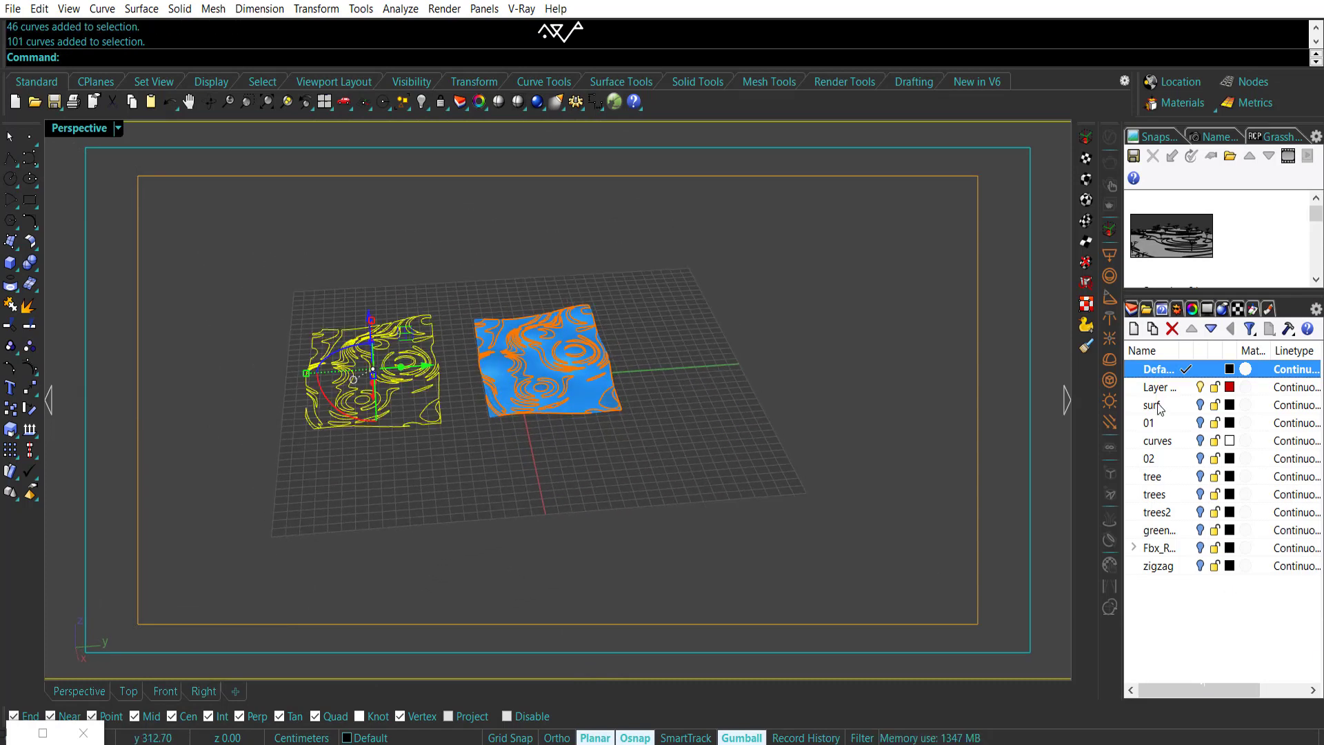
click(1134, 328)
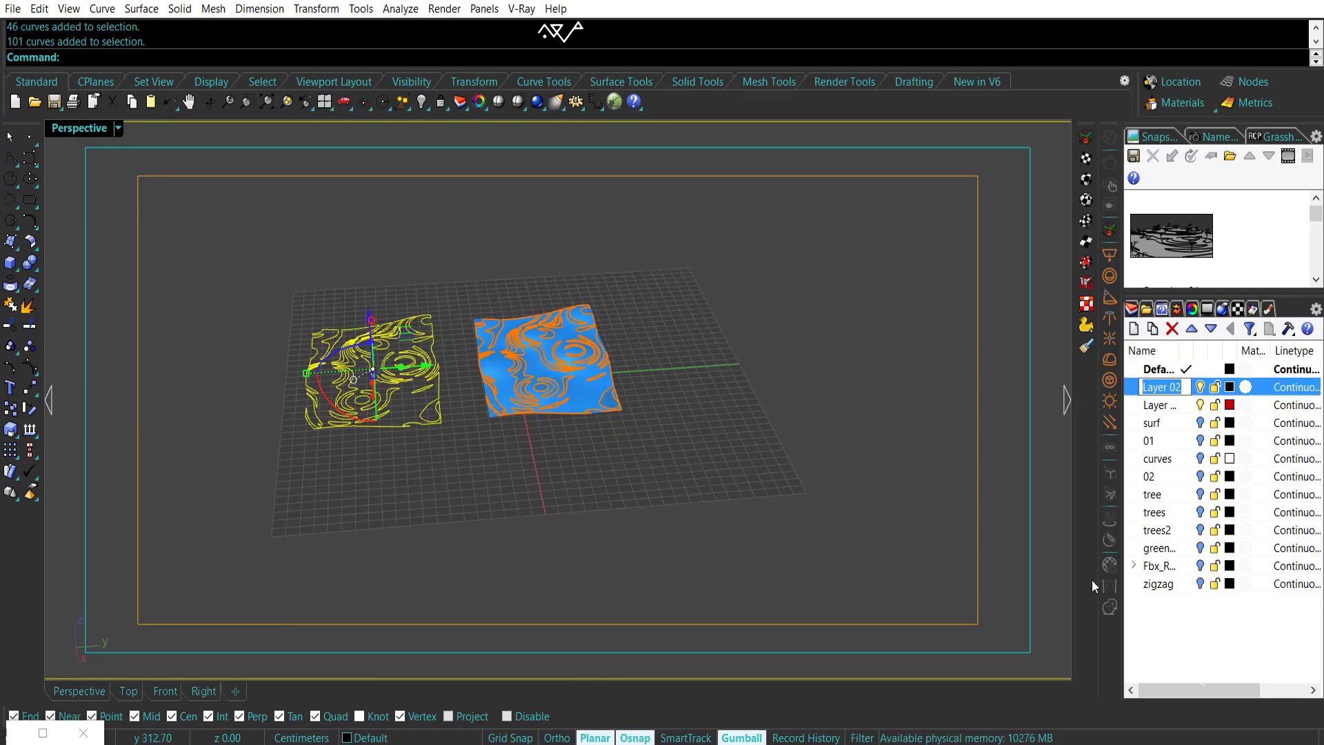
text(CUR.)
key(Return)
Change the colour of the CUR. layer to white and return to the Grasshopper definition.
click(1229, 386)
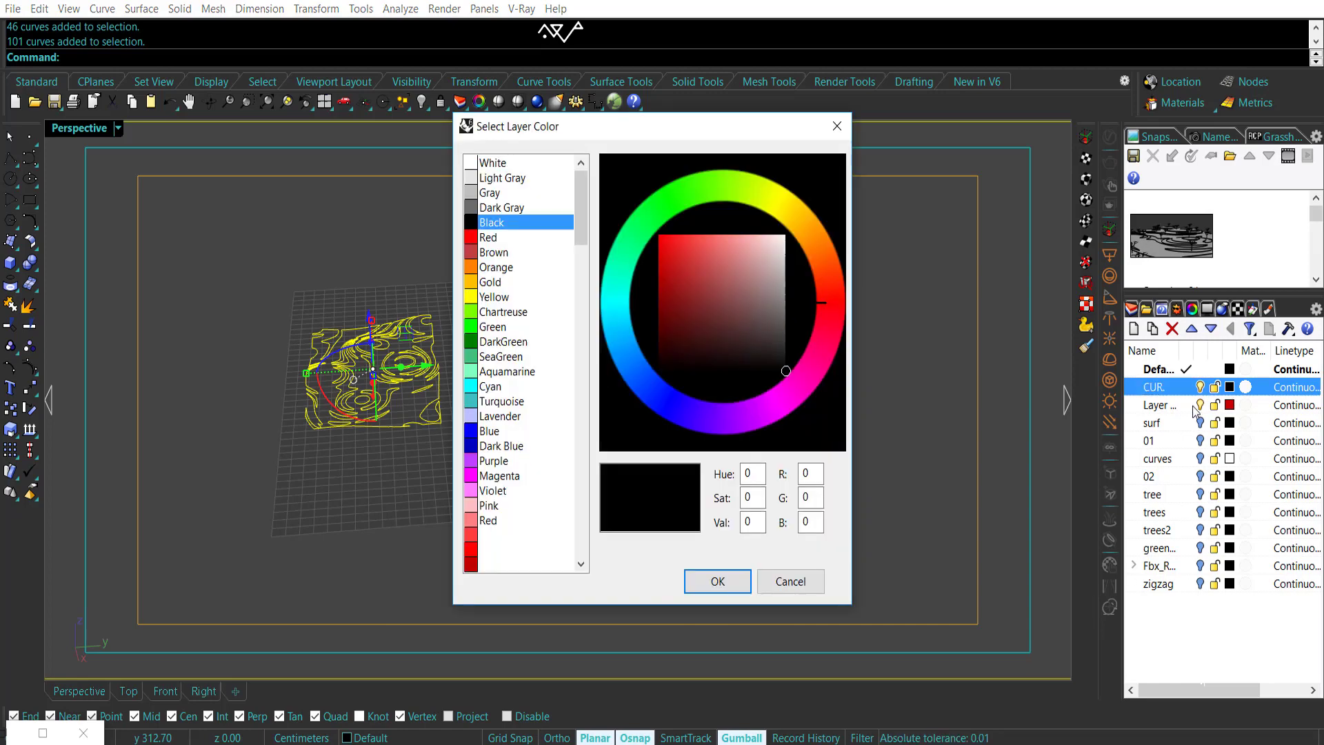
drag(729, 317, 791, 215)
click(717, 582)
click(440, 486)
right_drag(440, 486, 659, 475)
scroll(659, 475, down, 3)
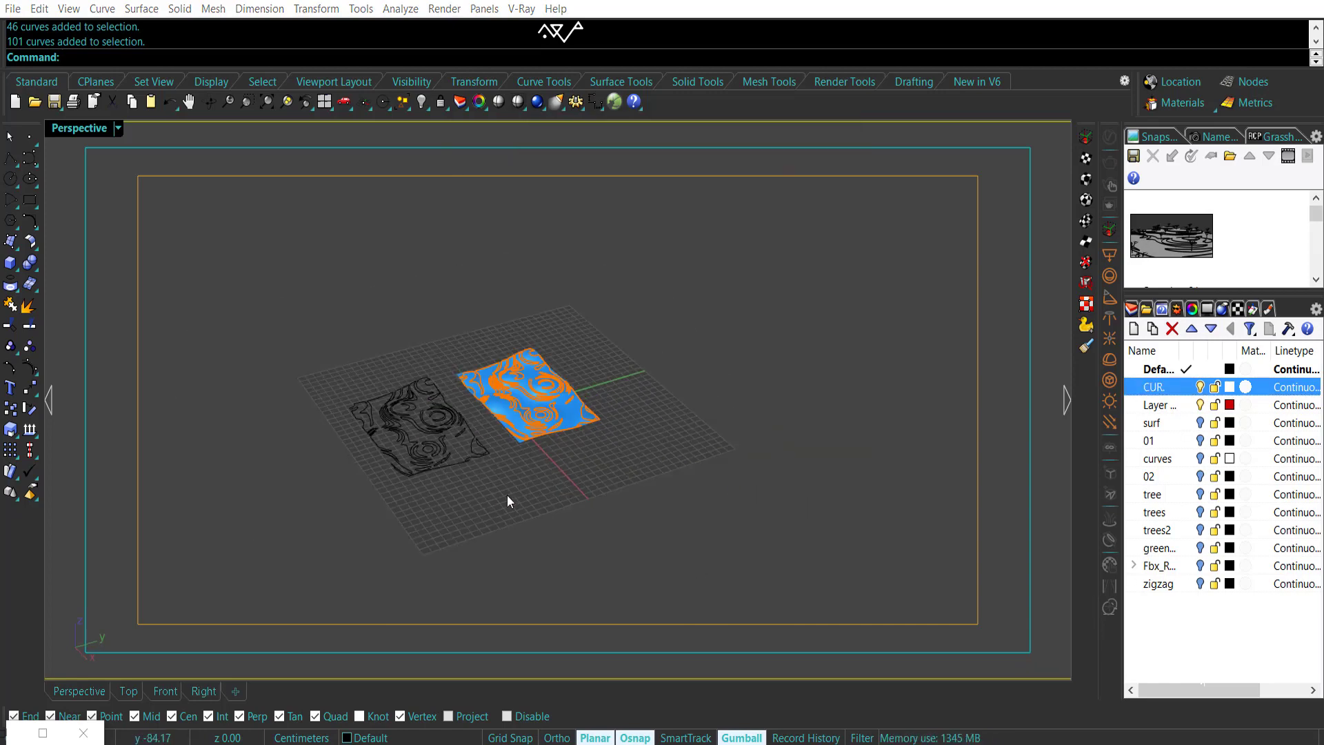
scroll(507, 495, up, 7)
right_drag(506, 495, 407, 476)
click(17, 733)
Bake the perforated surface from the Surface parameter fed by Deconstruct Brep and move it beyond the baked curves.
click(954, 354)
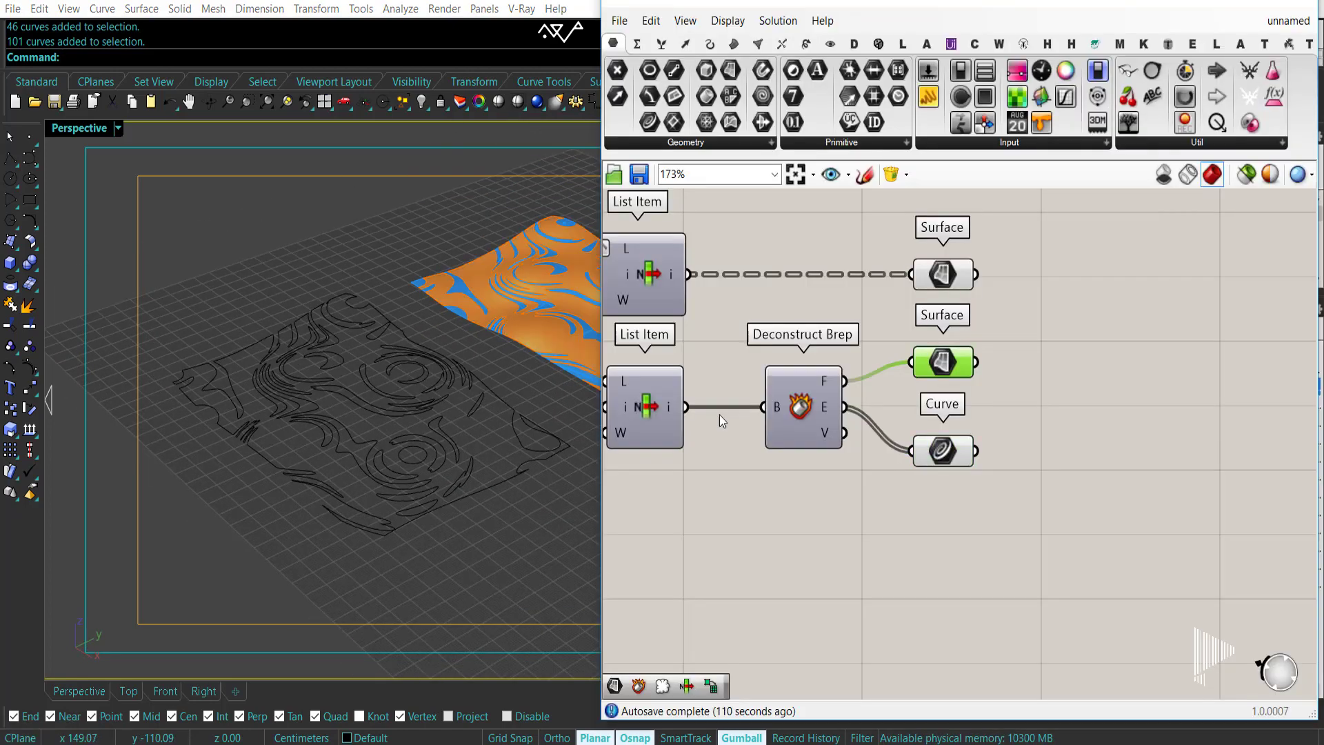
scroll(545, 428, down, 6)
middle_click(940, 362)
click(972, 396)
scroll(528, 475, down, 5)
right_drag(528, 474, 433, 490)
click(381, 414)
drag(432, 412, 289, 460)
click(179, 522)
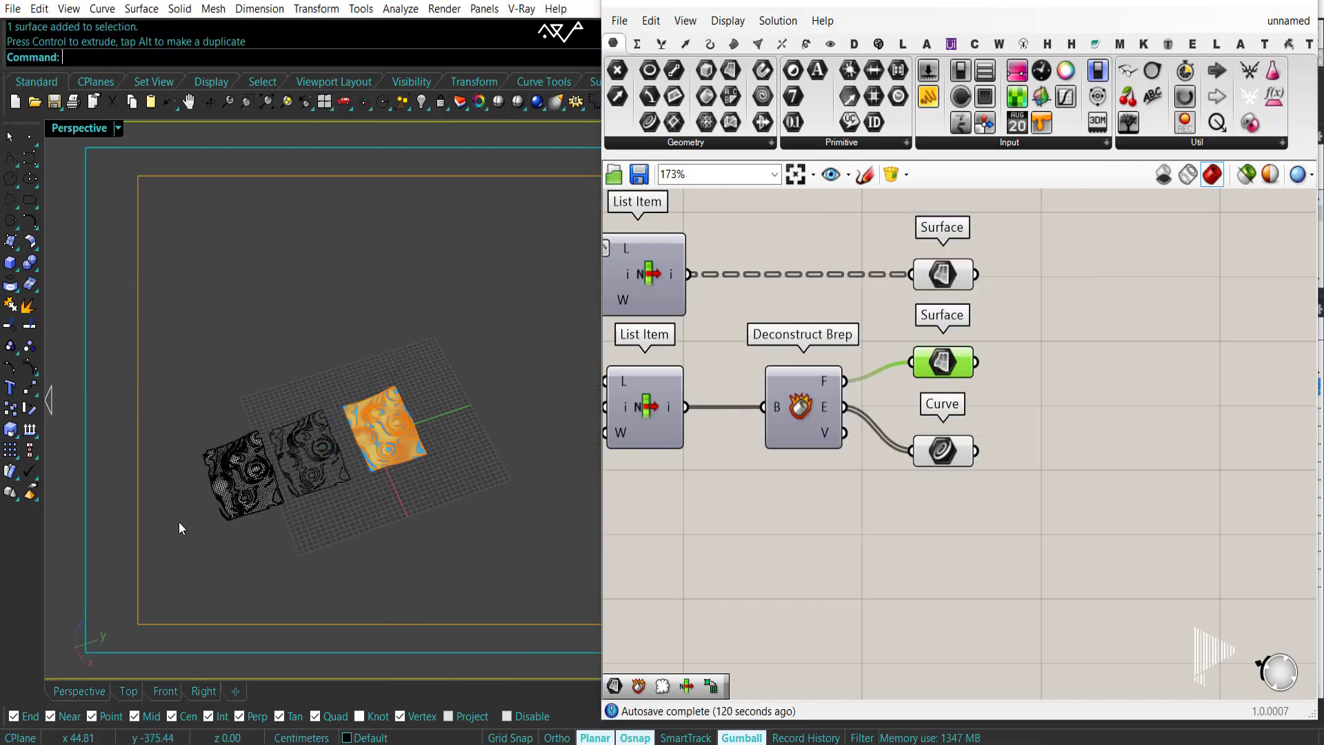
Bake the surface pieces from the top Surface parameter and move them out past the other baked geometry.
scroll(179, 522, up, 5)
scroll(255, 455, down, 6)
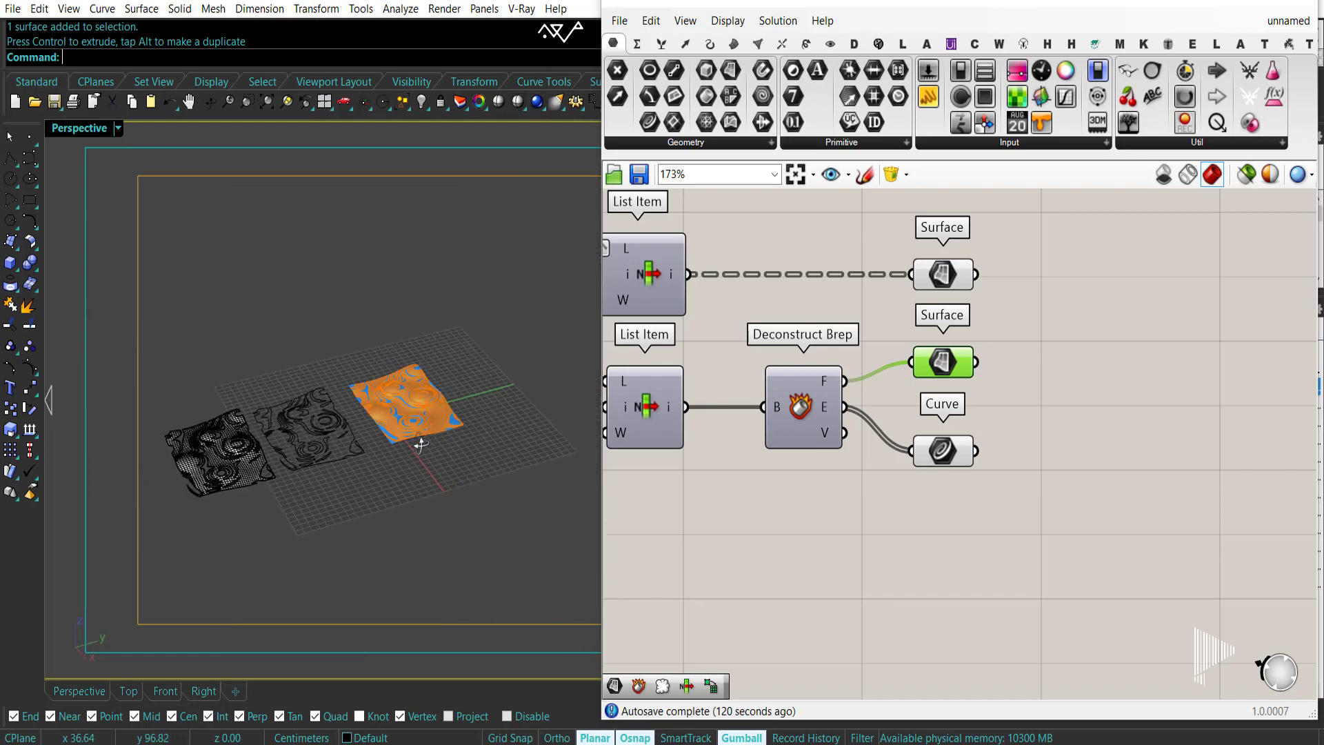
right_drag(421, 444, 409, 438)
click(943, 273)
middle_click(944, 273)
click(977, 308)
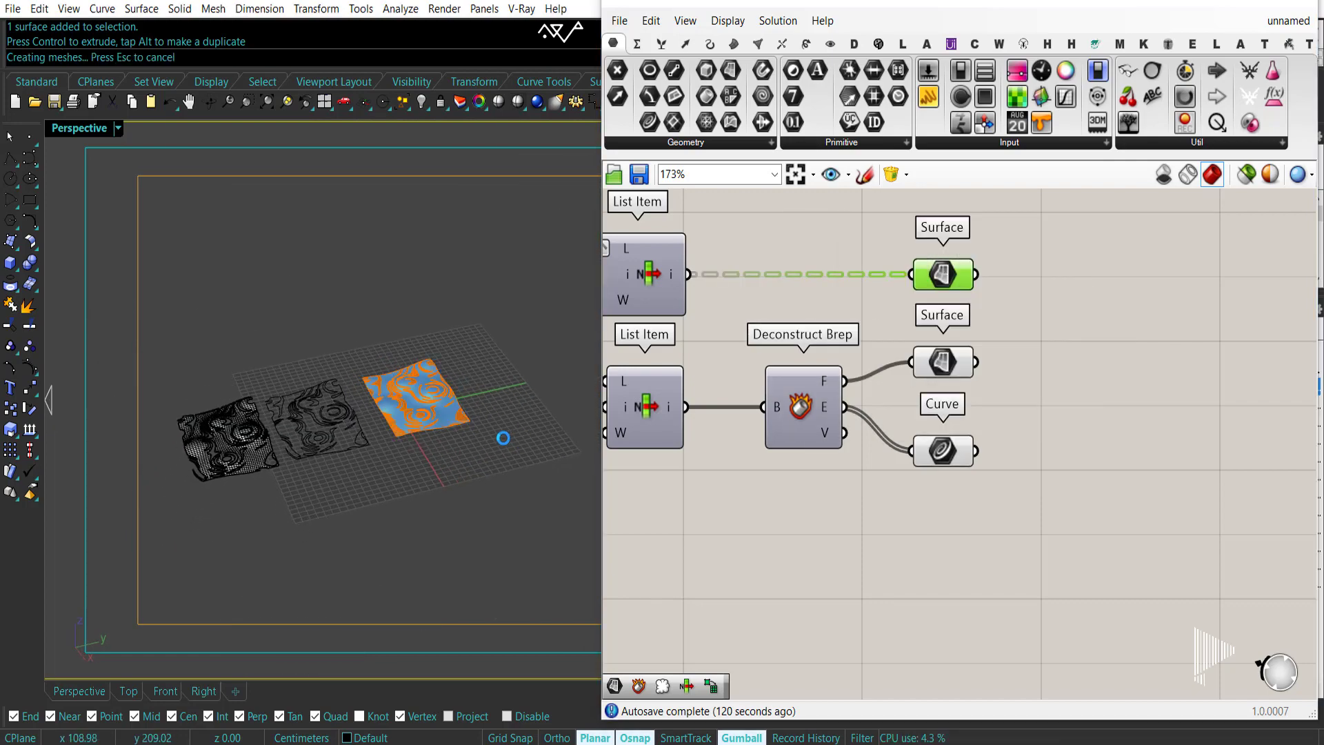
right_drag(505, 442, 448, 403)
drag(418, 350, 531, 442)
drag(521, 391, 245, 398)
click(271, 473)
Zoom to the baked surfaces and examine whether the pieces can be picked individually.
right_drag(271, 473, 310, 502)
drag(60, 361, 417, 541)
click(287, 101)
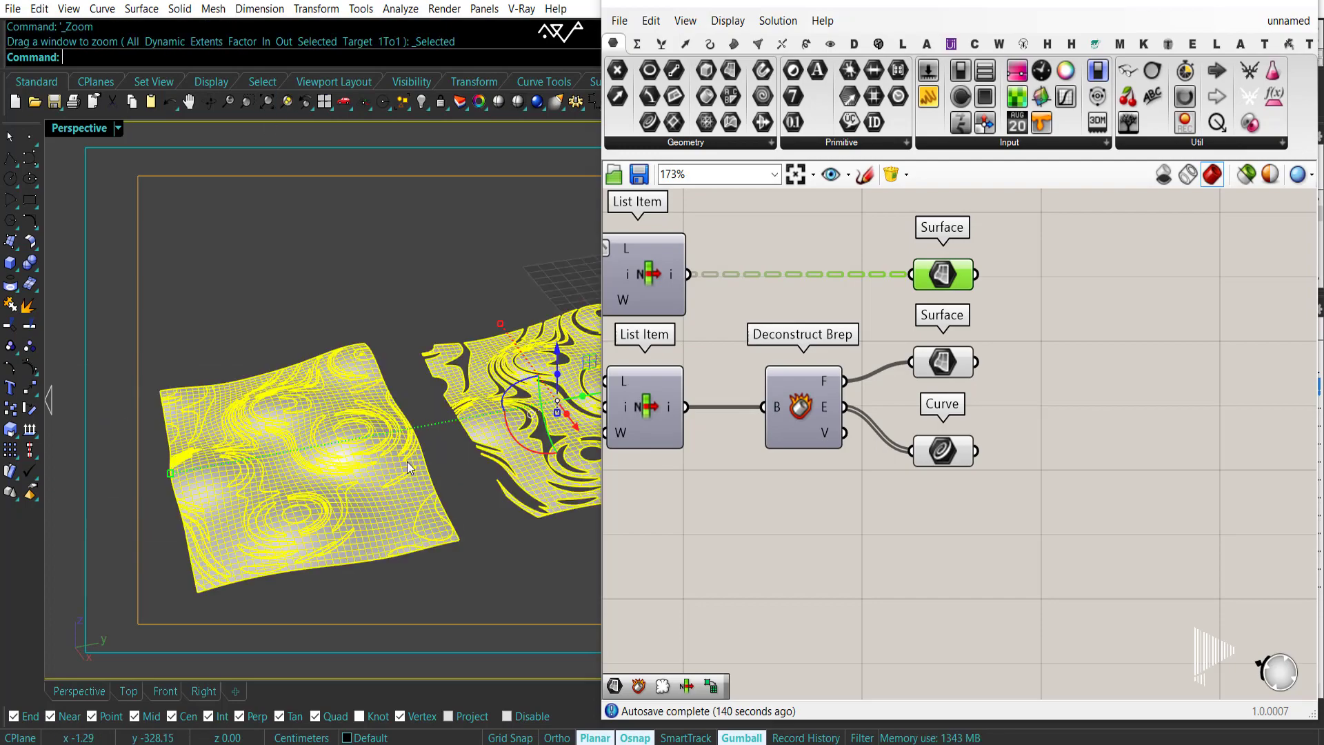
right_drag(407, 466, 324, 407)
click(189, 309)
right_drag(189, 309, 374, 544)
scroll(360, 486, up, 6)
right_drag(359, 482, 351, 449)
click(352, 449)
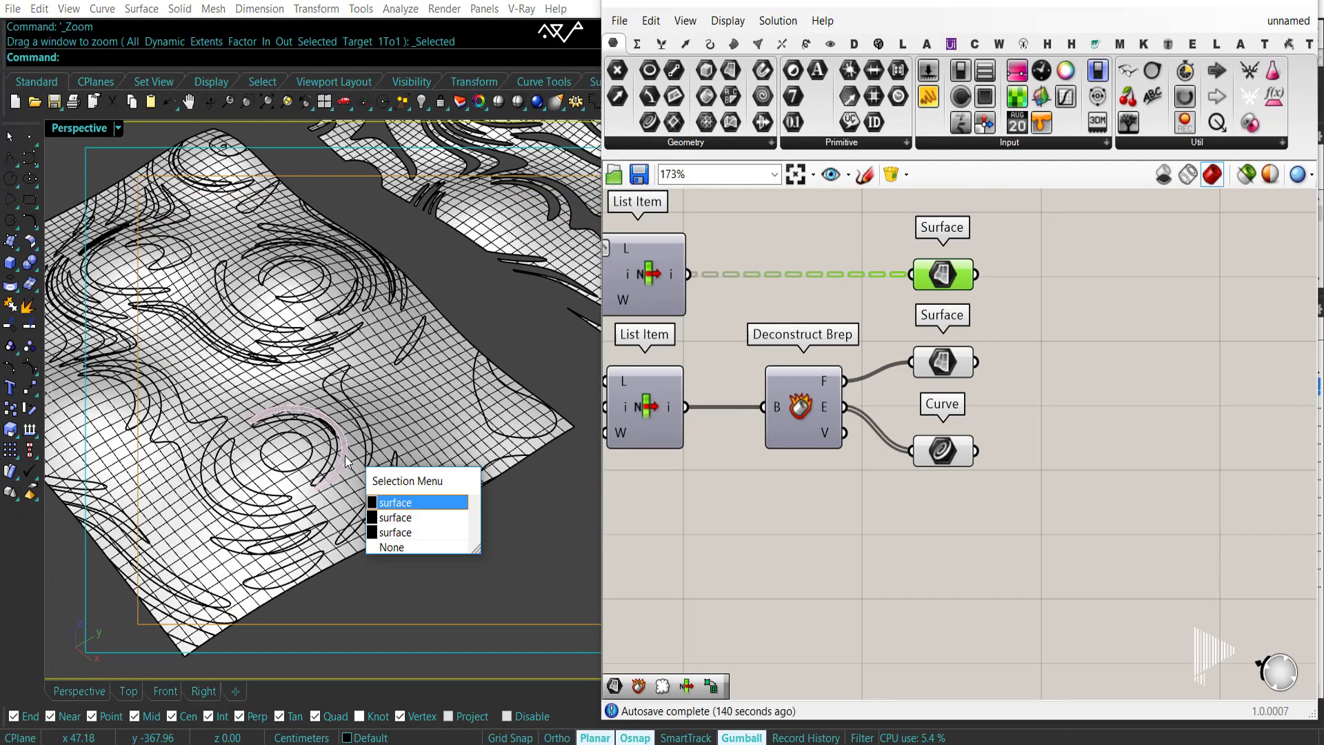
scroll(397, 516, down, 10)
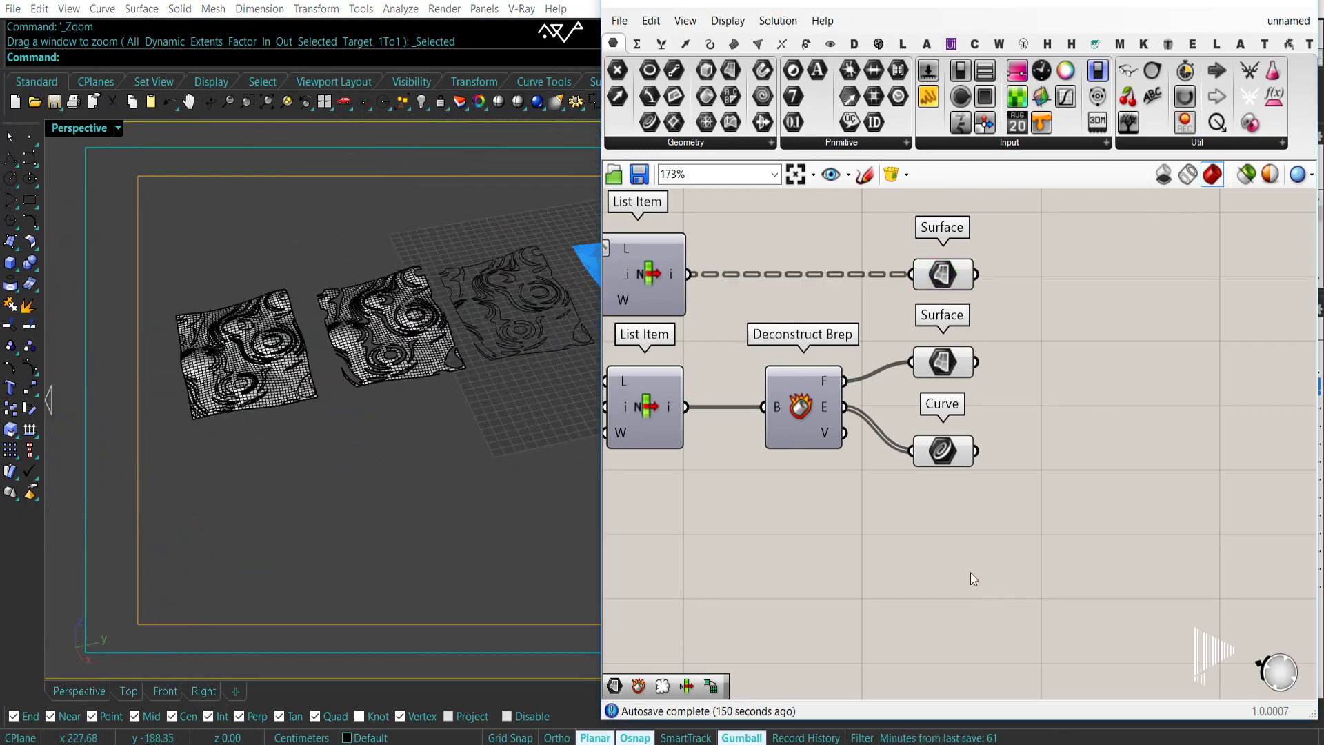
Delete the baked set of surface pieces at the far end of the row.
drag(311, 408, 200, 309)
key(Delete)
scroll(297, 412, down, 3)
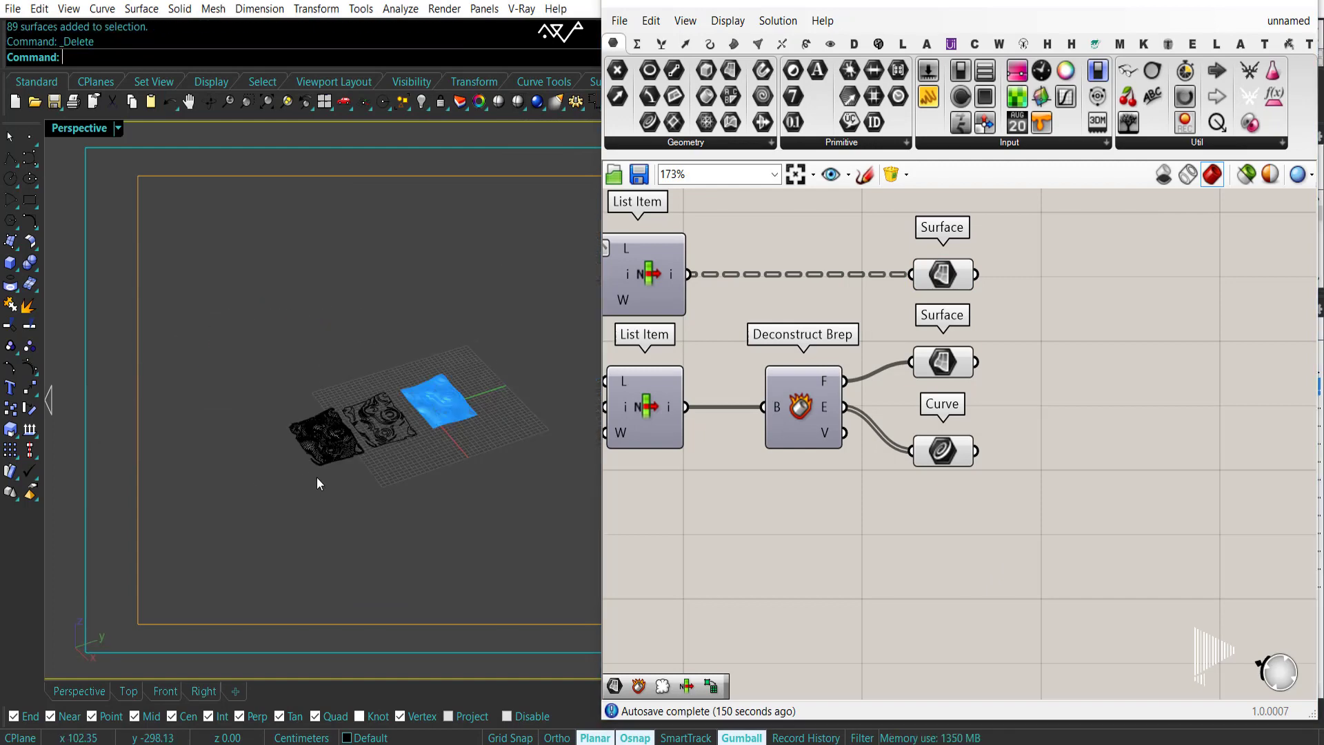
Bake the top Surface parameter again and move the baked pieces beyond the baked perforated surface.
click(941, 273)
middle_click(944, 272)
click(979, 308)
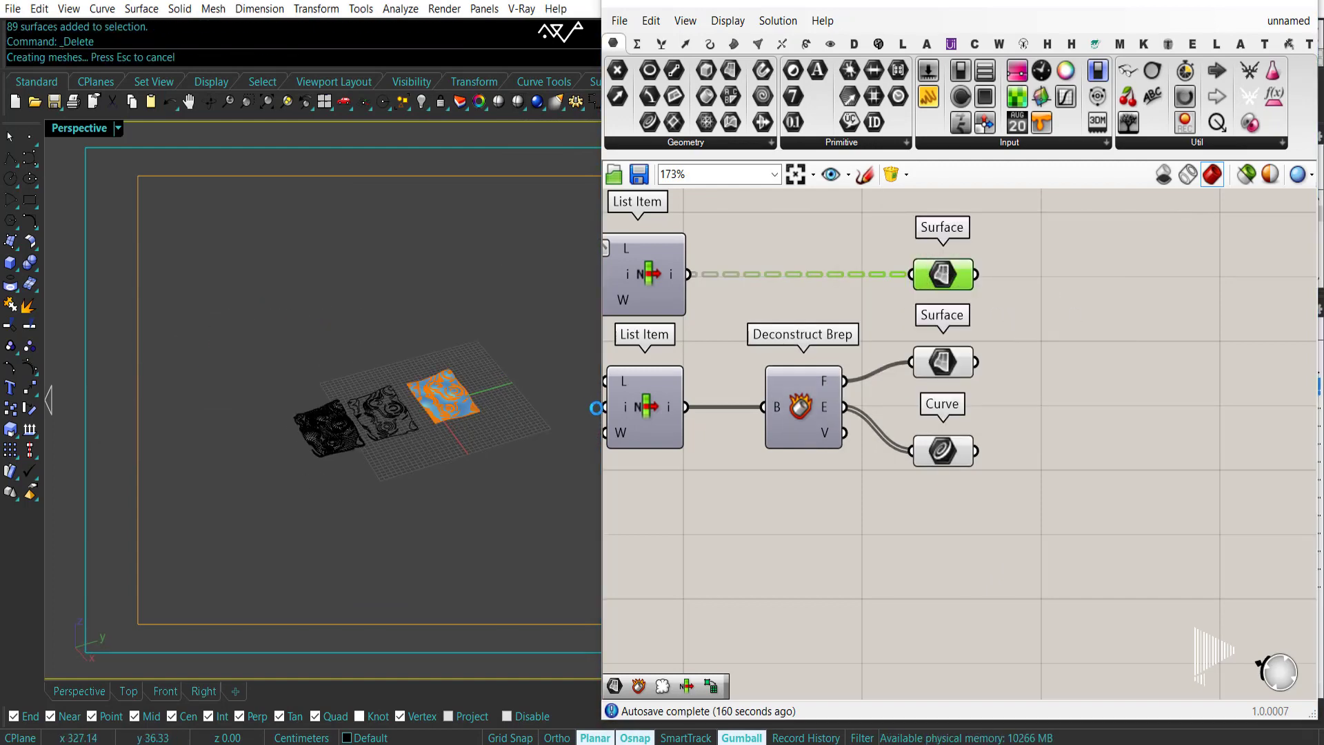
right_drag(535, 413, 449, 374)
drag(452, 443, 371, 399)
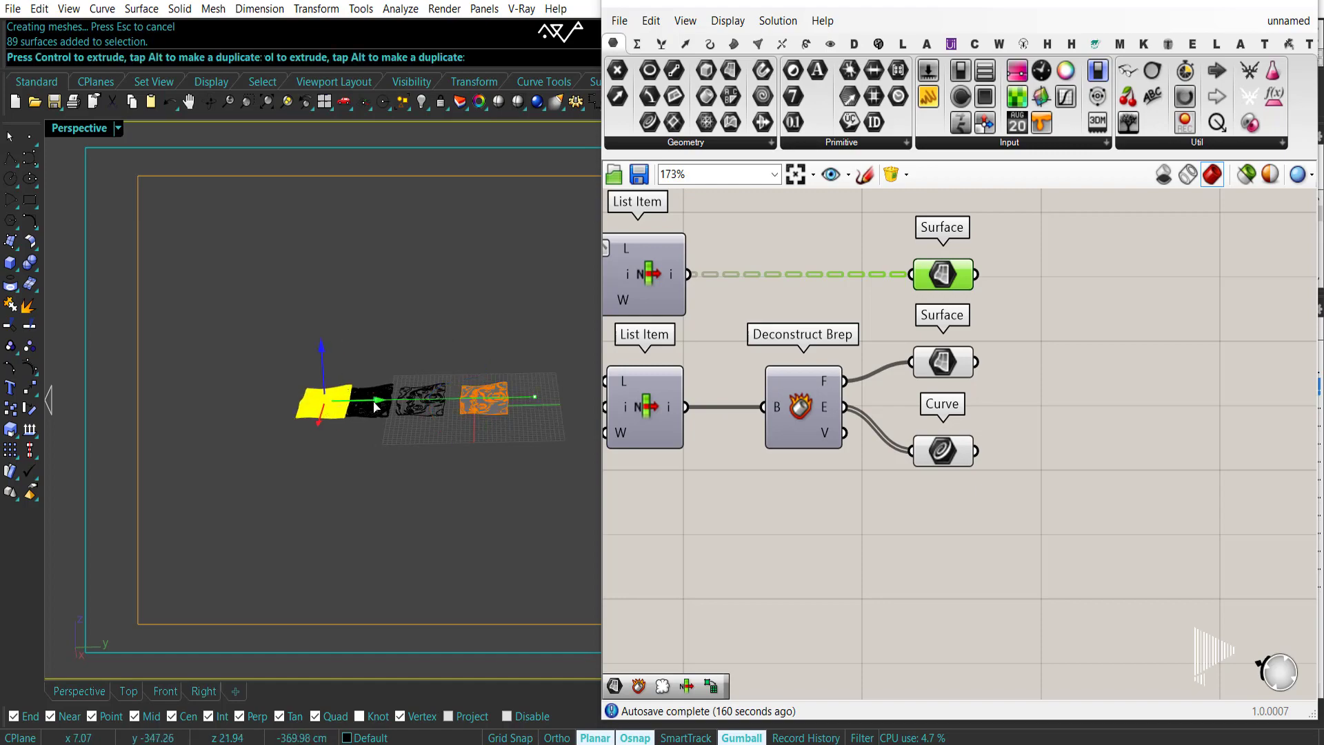
click(386, 475)
right_drag(387, 482, 441, 552)
scroll(311, 462, up, 10)
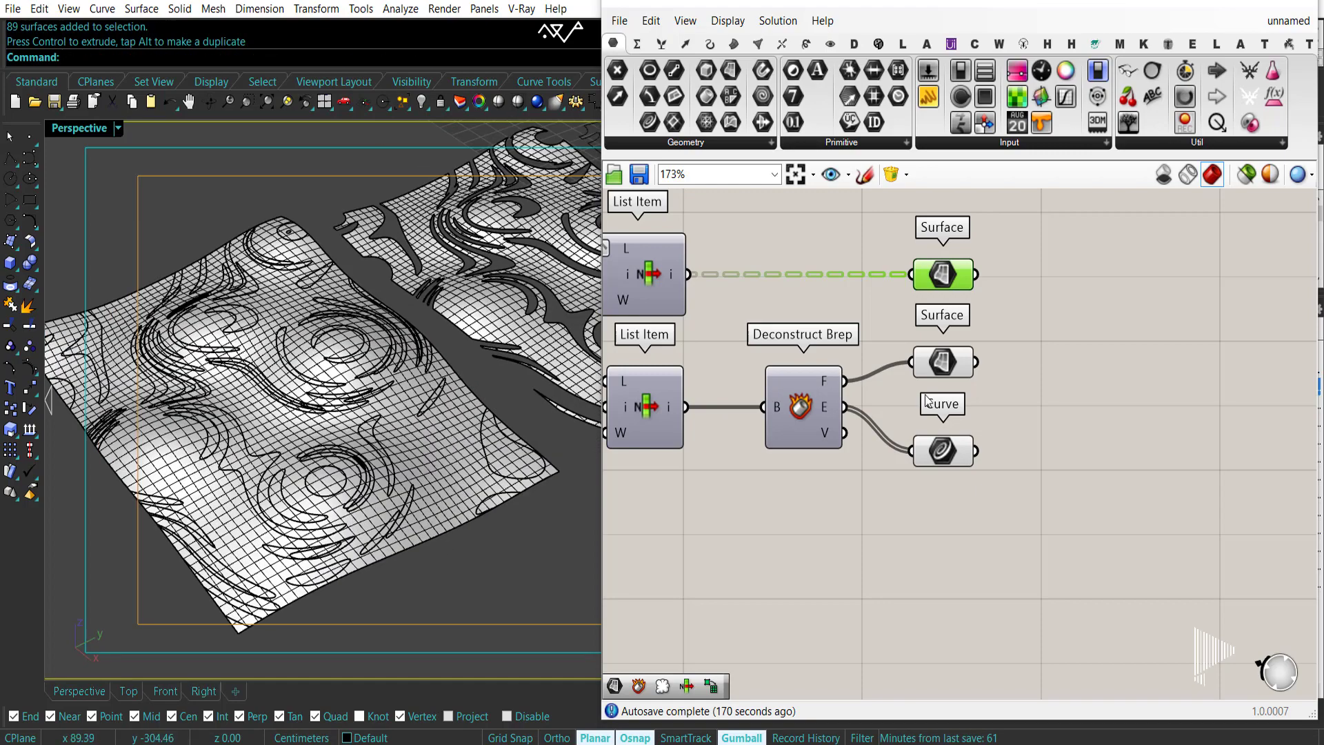
Add a List Item component and connect the top Surface parameter to its list input.
right_drag(958, 290, 1006, 336)
click(662, 44)
click(619, 70)
click(1134, 333)
drag(1101, 304, 983, 303)
drag(1145, 331, 1138, 318)
scroll(483, 400, down, 5)
shift+right_drag(565, 372, 503, 426)
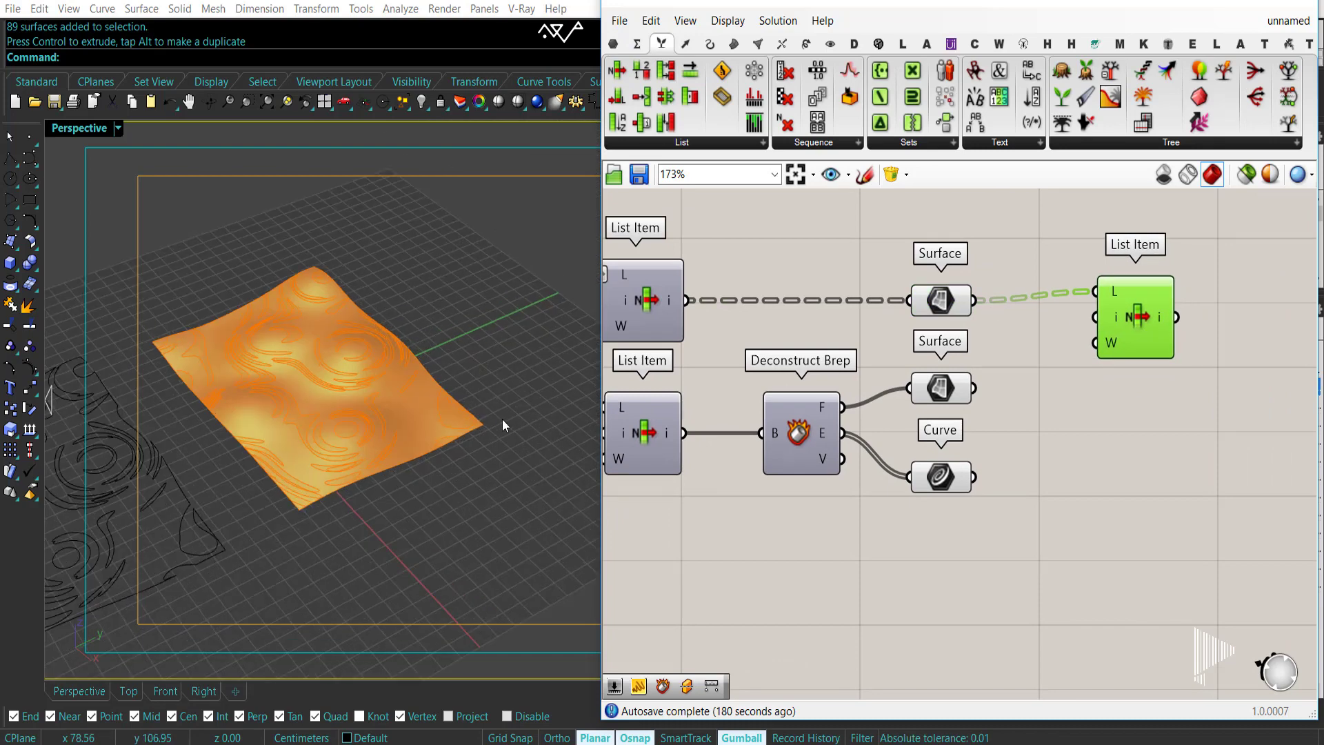
Flatten the list input of the new List Item and line the component up with the top Surface parameter.
scroll(502, 425, up, 4)
click(1185, 523)
right_click(1121, 303)
click(1147, 423)
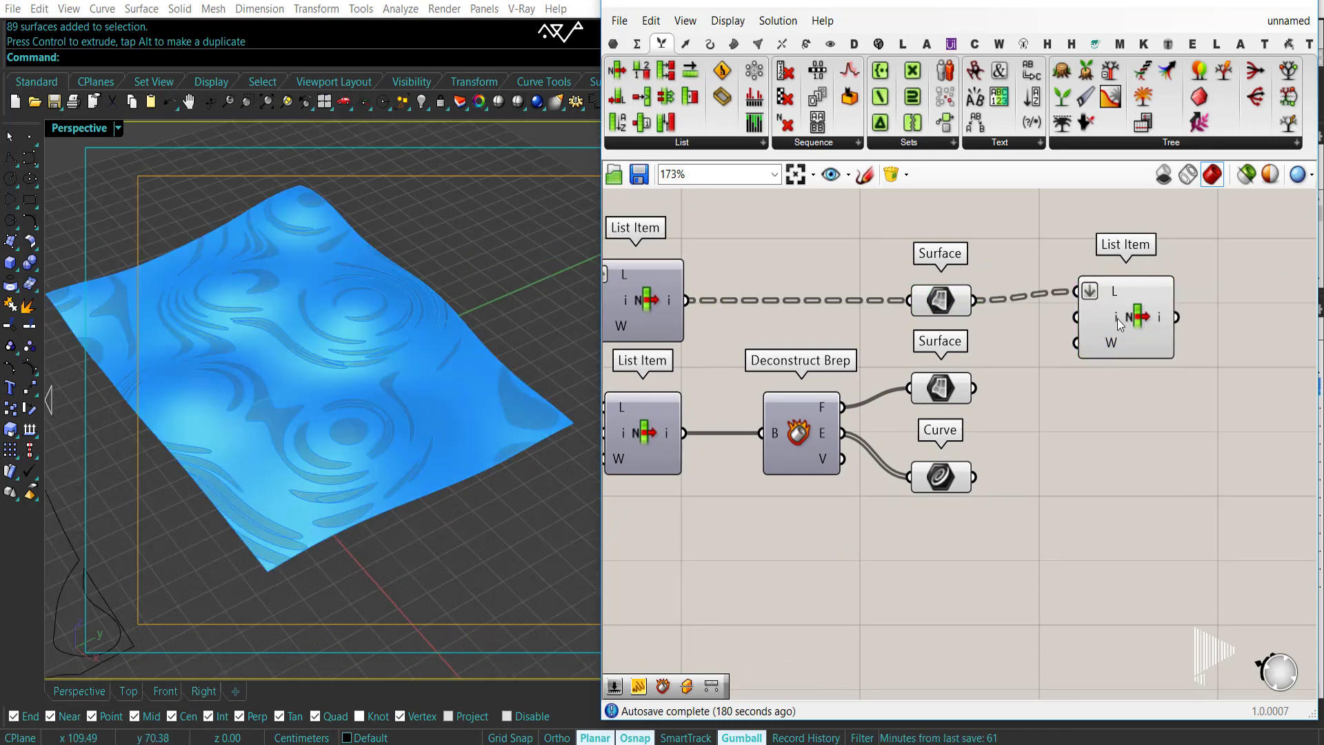
drag(1118, 318, 1119, 327)
Remove the flatten from the new List Item's list input and delete the component.
right_drag(1093, 307, 970, 306)
right_click(969, 302)
click(1043, 437)
click(1089, 422)
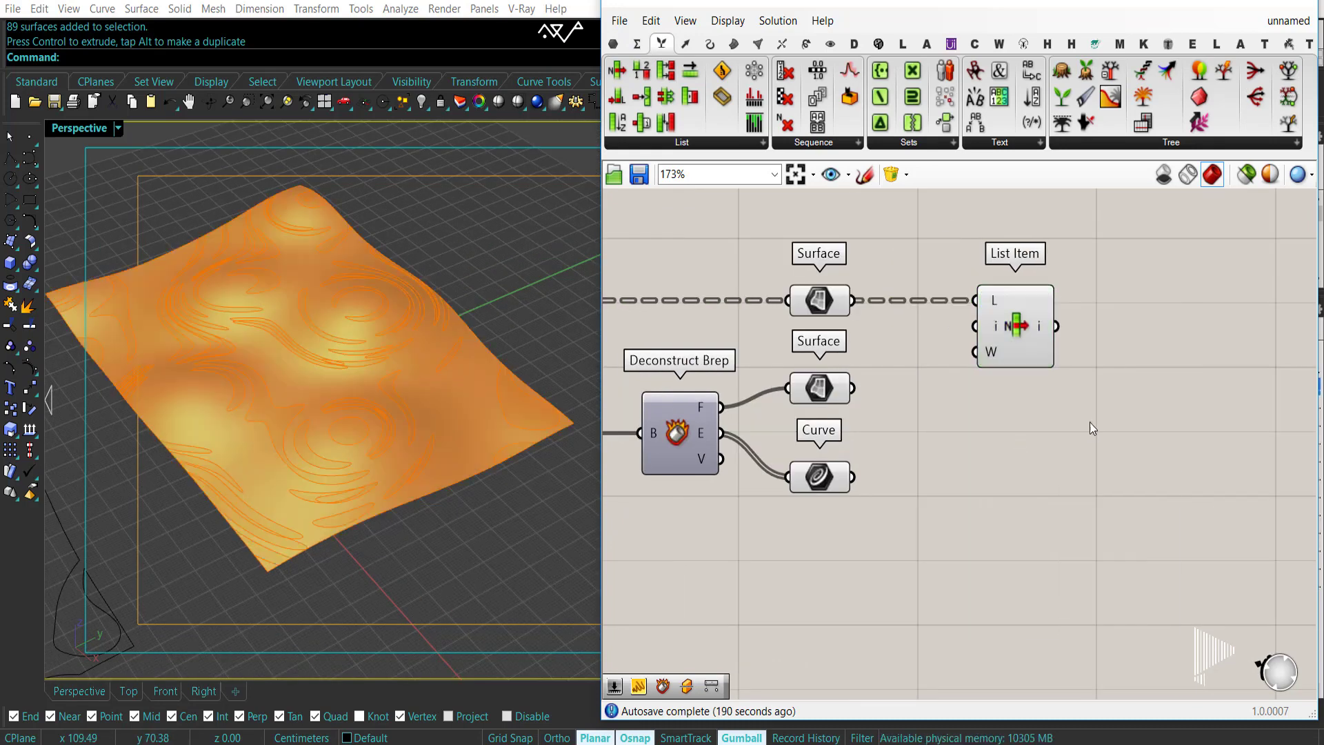
click(1017, 349)
key(Delete)
Add a Dispatch component fed by the top Surface parameter and flatten its list input.
double_click(977, 430)
text(DIS)
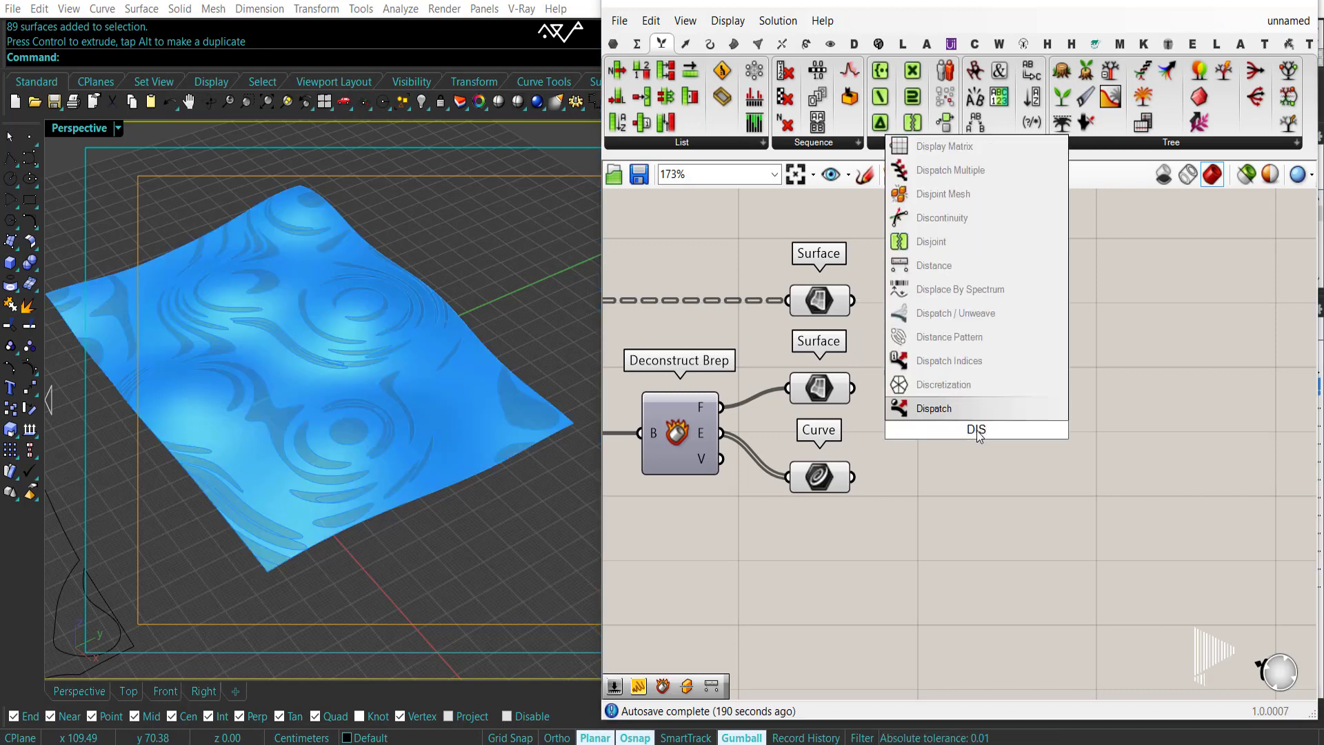
click(947, 412)
drag(946, 416, 852, 300)
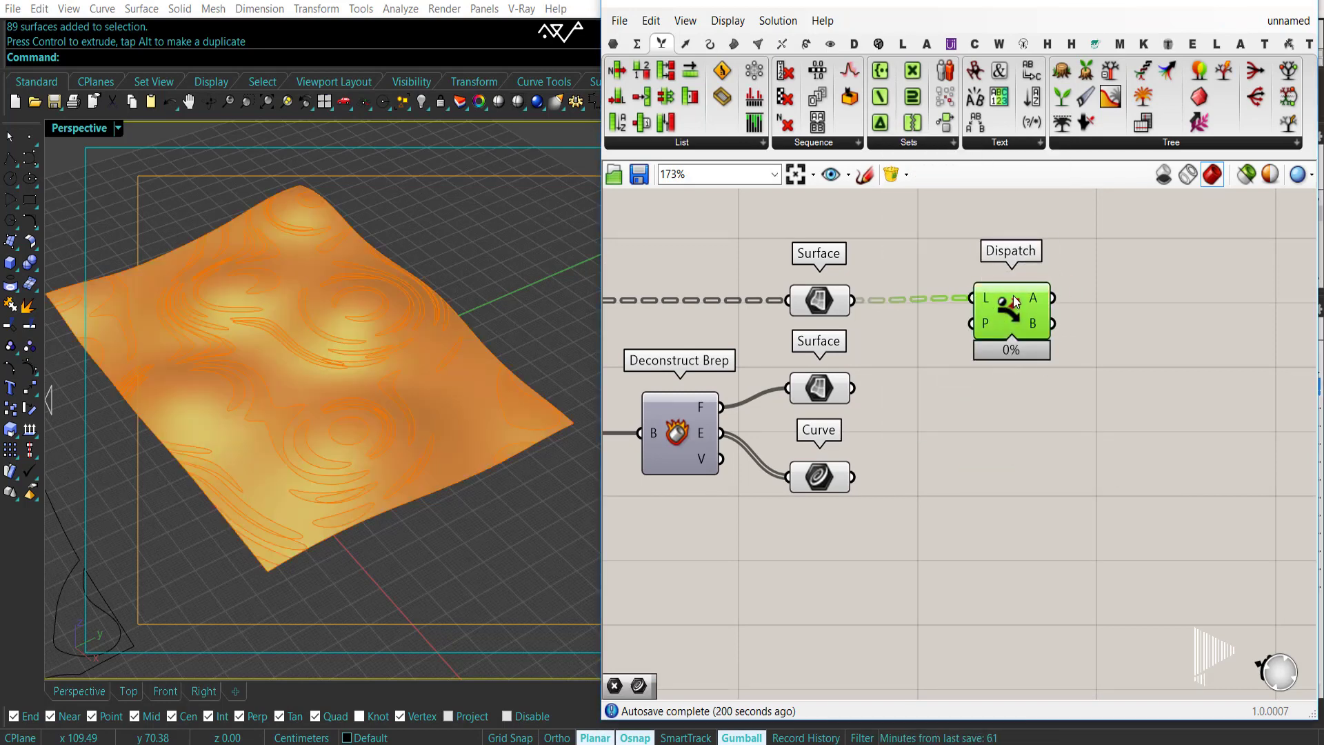
mouse_move(1037, 306)
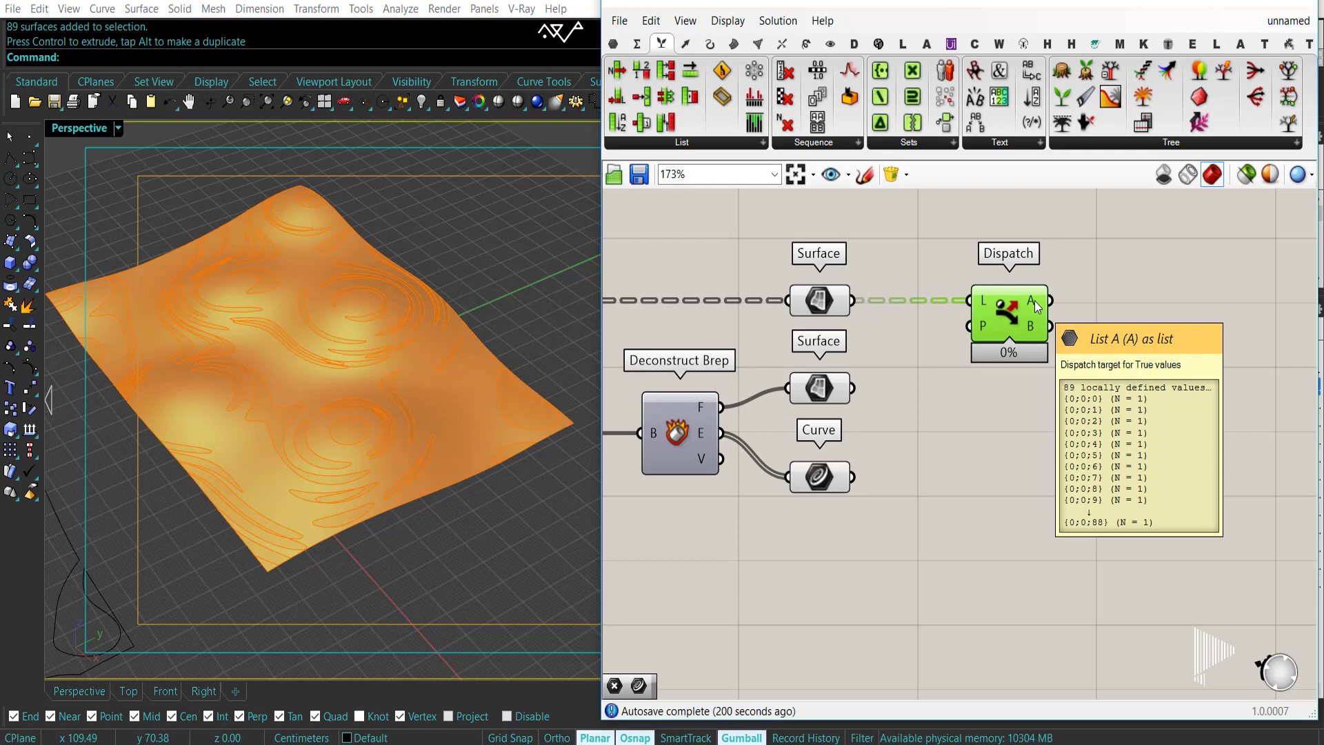
click(1008, 412)
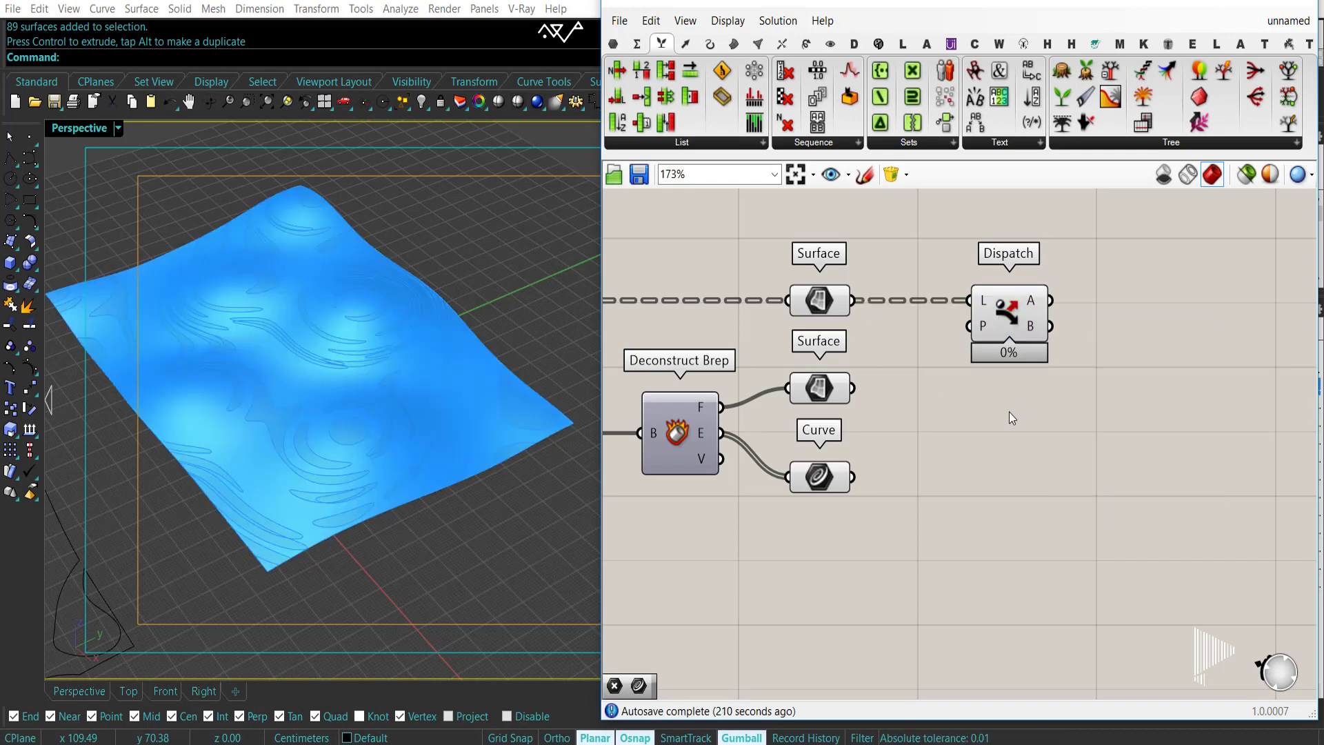
right_click(979, 301)
click(997, 451)
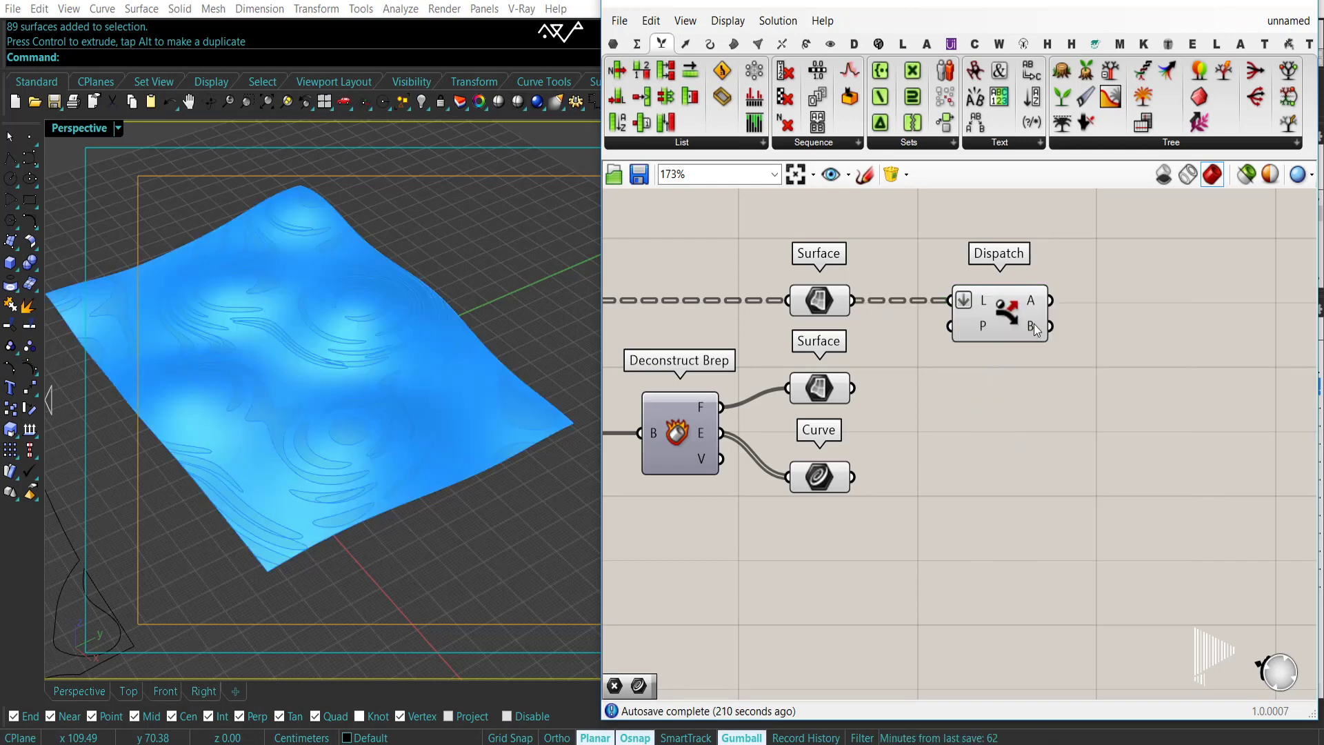
mouse_move(1031, 329)
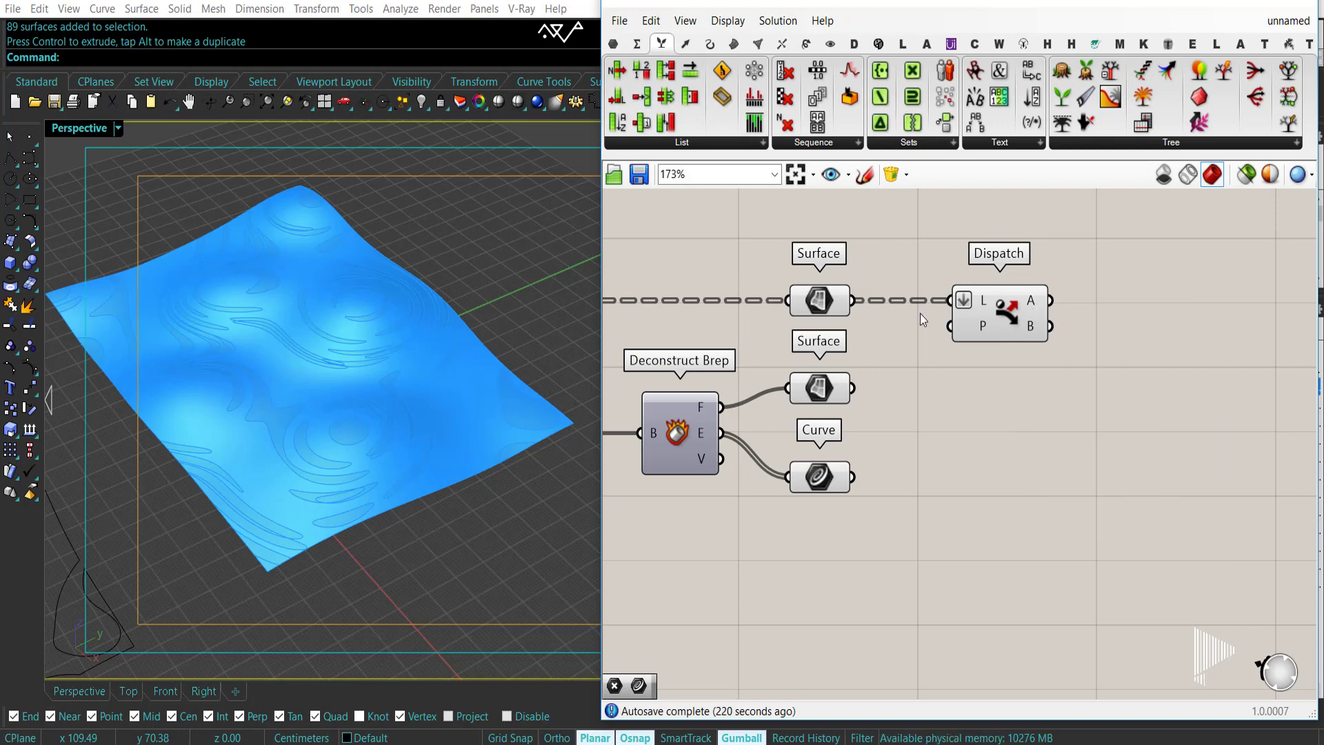
Collect Dispatch's A and B outputs in two separate Surface parameters.
click(613, 43)
drag(730, 70, 1155, 299)
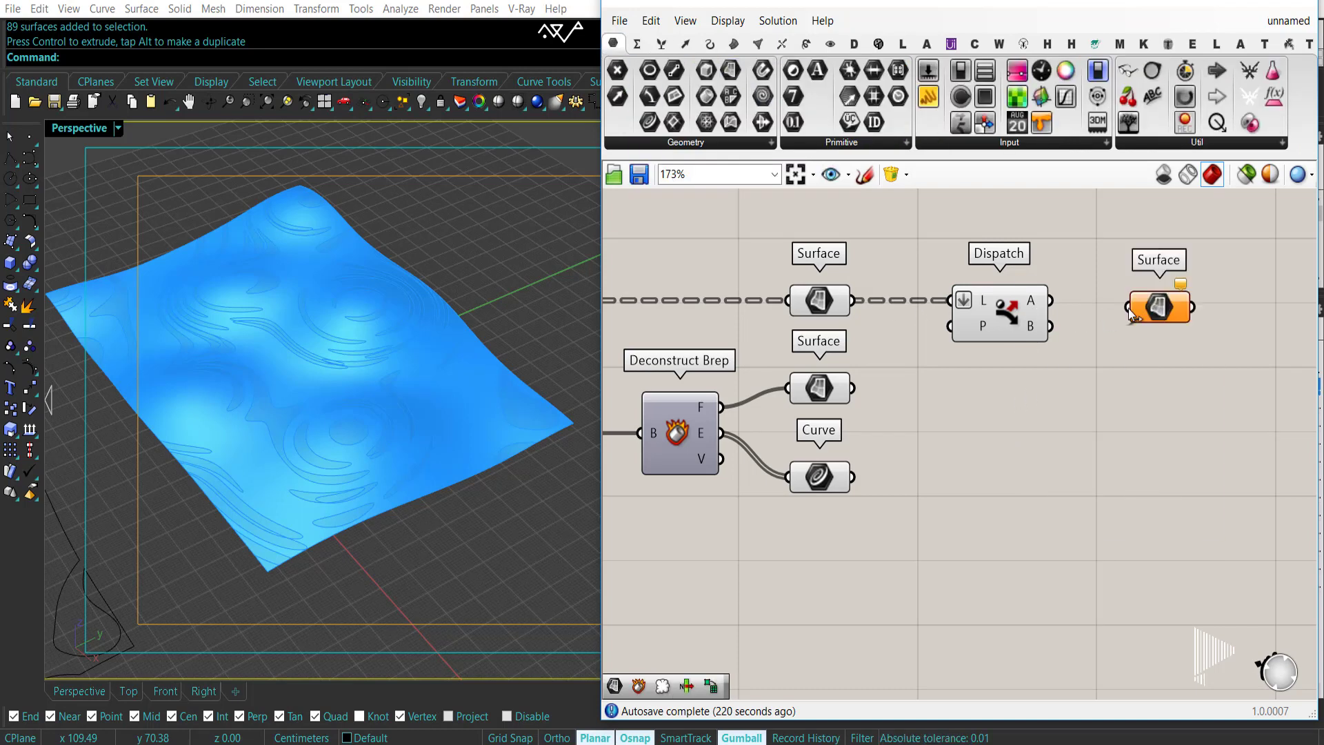
mouse_move(1050, 301)
mouse_down()
mouse_move(1159, 311)
mouse_move(1050, 326)
mouse_up()
key(ctrl+c)
key(ctrl+v)
drag(1152, 304, 1158, 283)
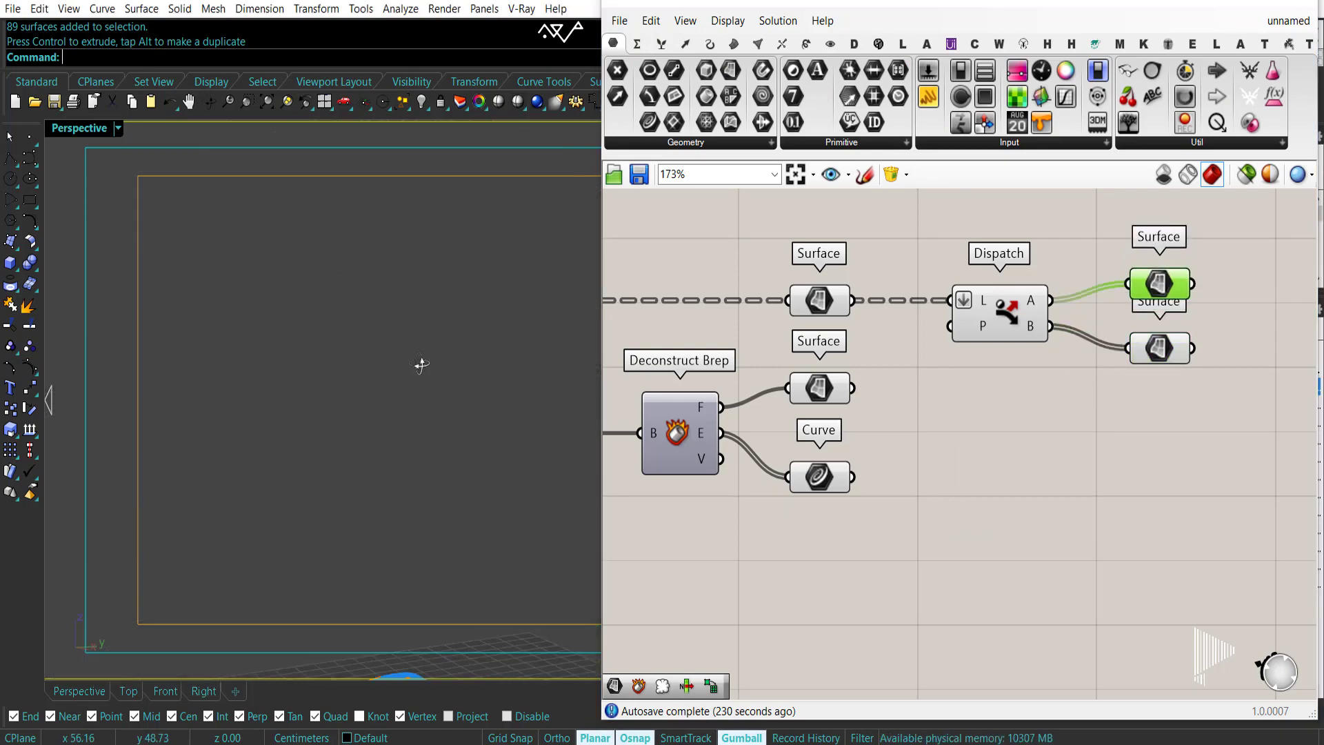
Inspect the dispatched pieces and delete the Dispatch component together with its two output Surface parameters.
right_drag(437, 363, 383, 357)
right_drag(304, 224, 391, 472)
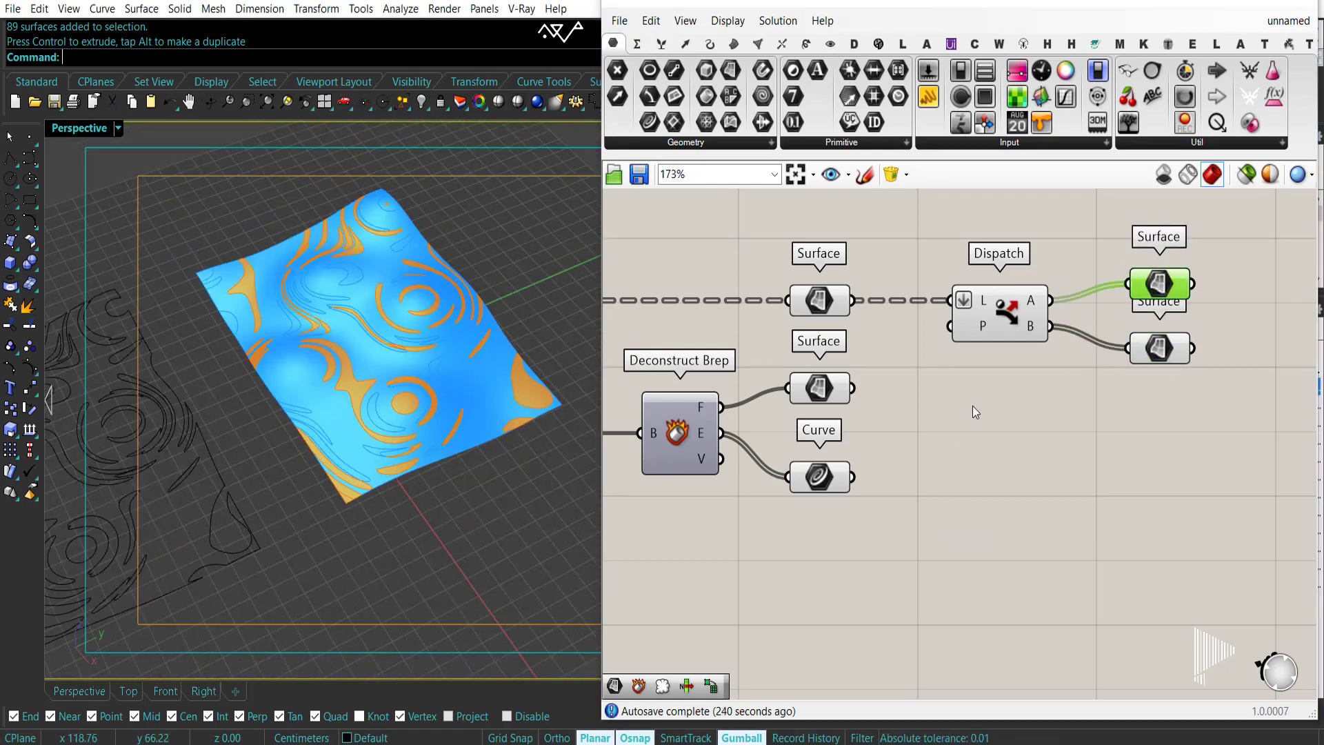
click(1004, 316)
click(815, 308)
right_drag(799, 301, 846, 312)
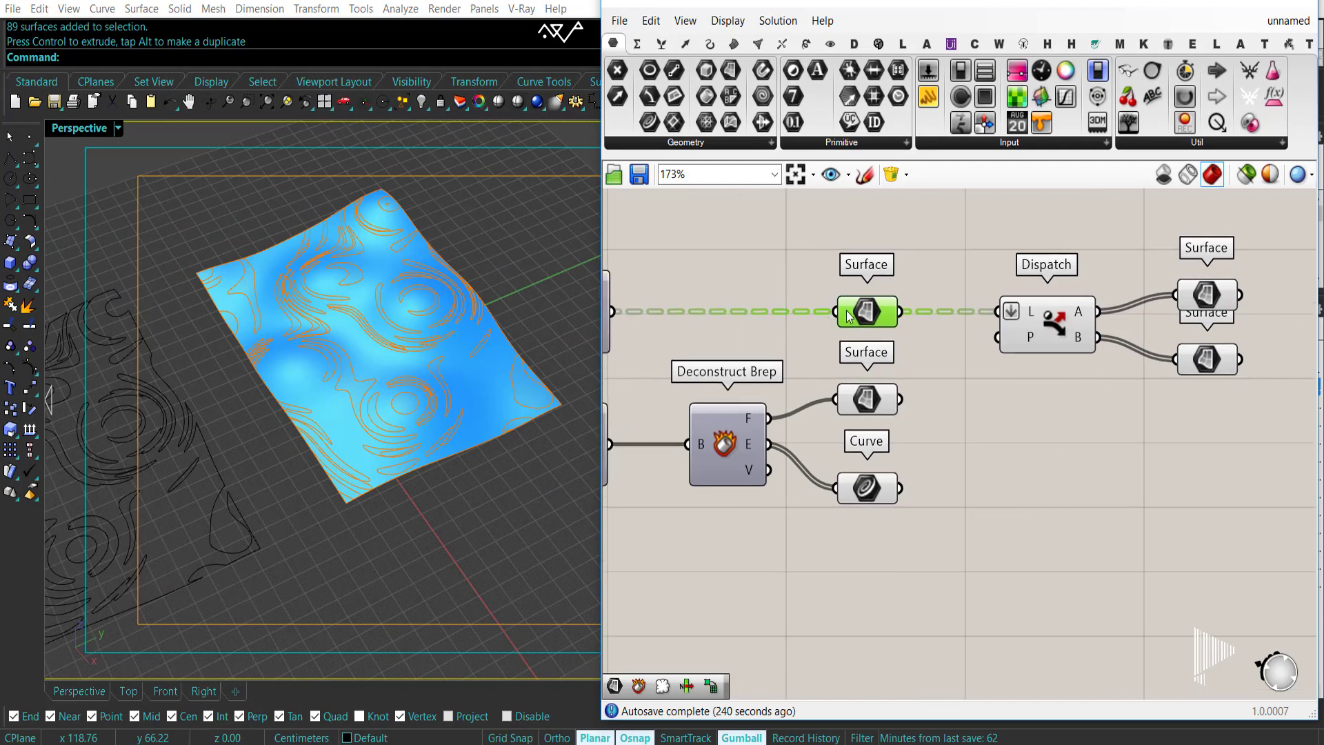
click(1196, 491)
drag(1237, 467, 1021, 279)
key(Delete)
Flatten the top Surface parameter and select it to check the pieces it holds.
right_drag(979, 303, 967, 297)
click(852, 311)
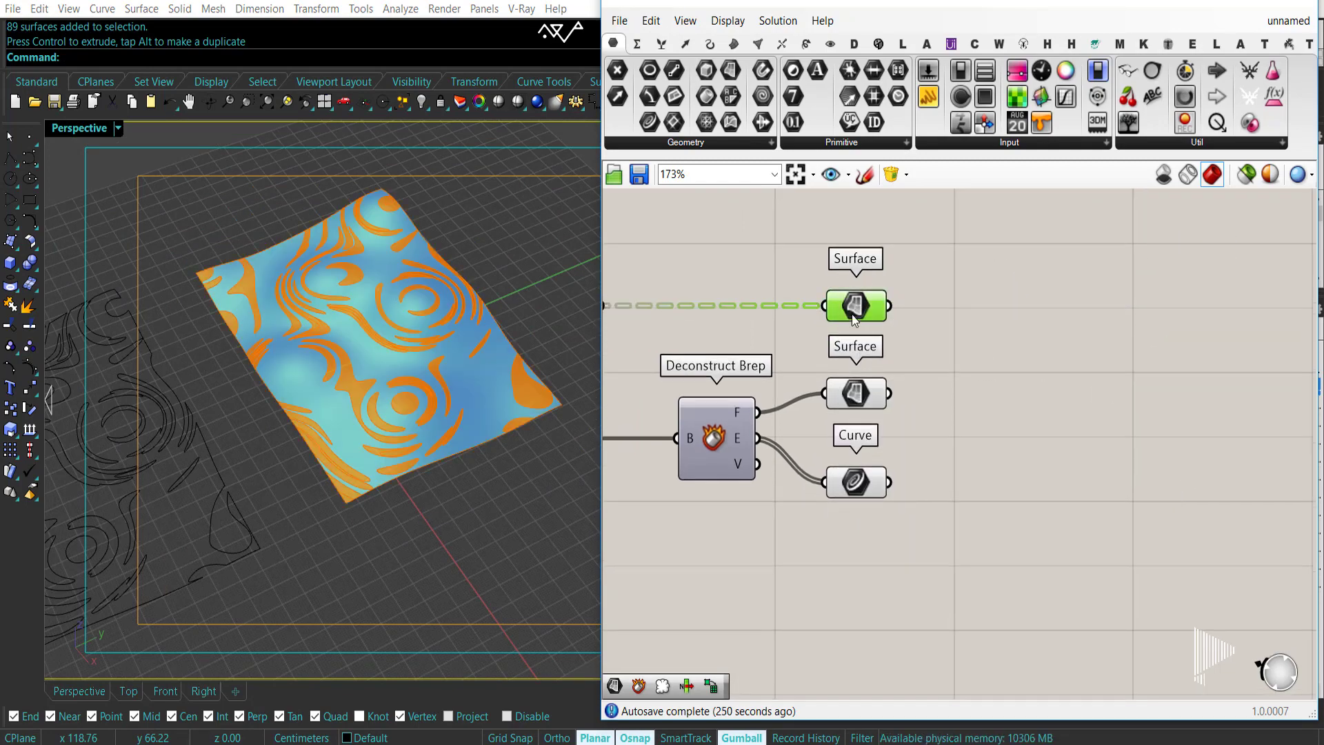
right_click(833, 302)
click(882, 458)
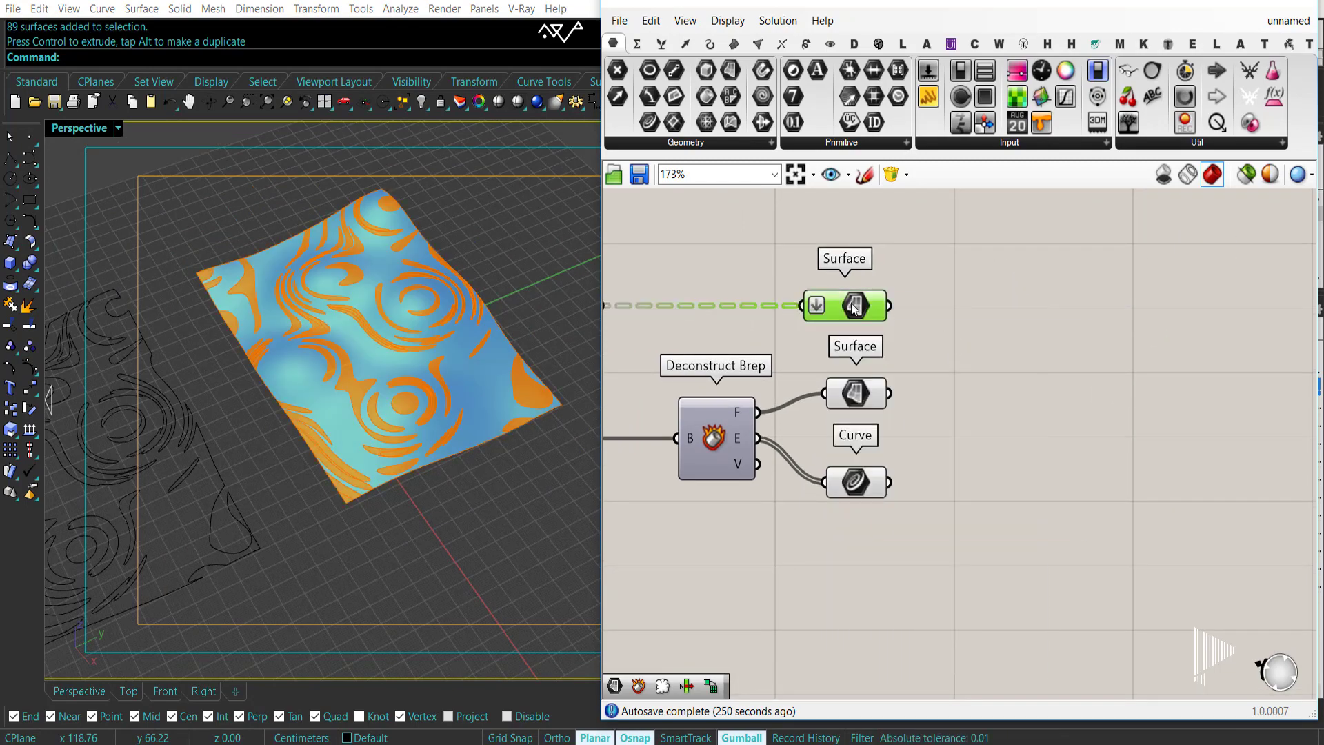
drag(972, 534, 869, 404)
right_click(976, 326)
click(994, 360)
click(994, 361)
click(854, 306)
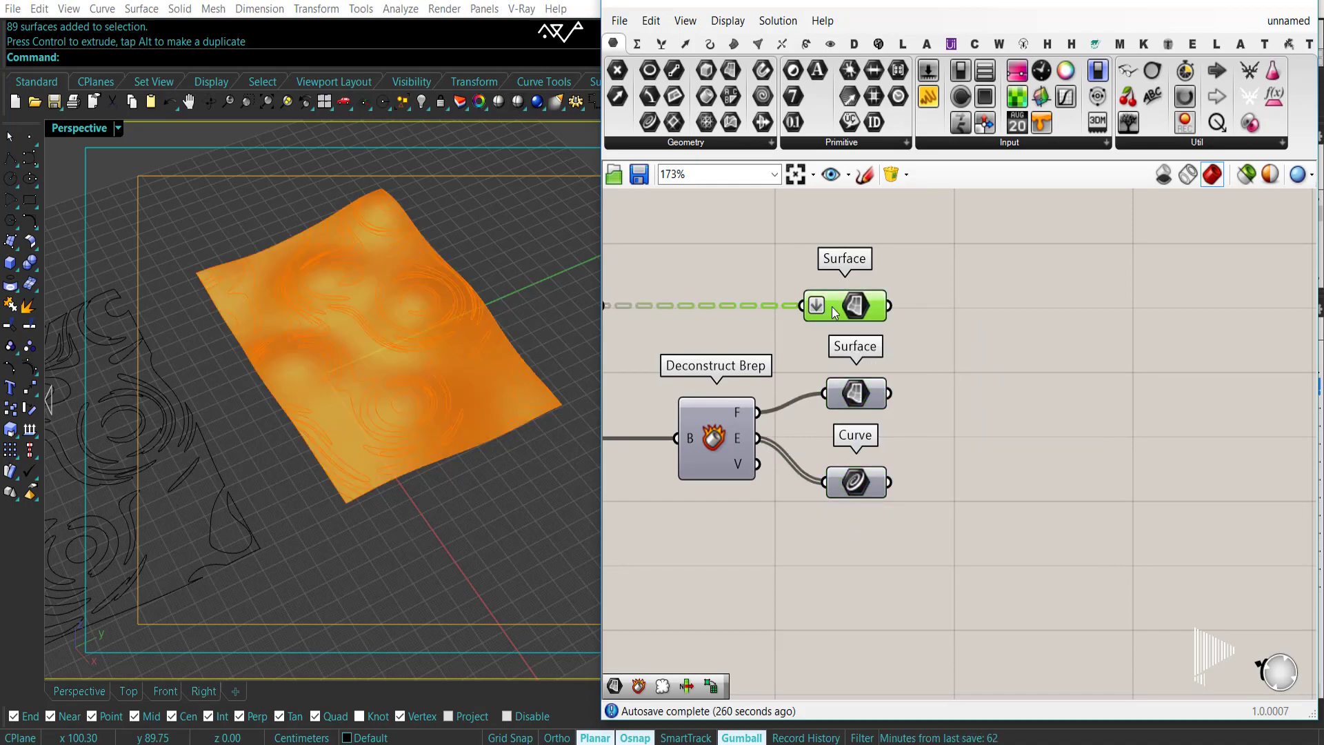
Turn off the preview of the Surface and Curve parameters fed by Deconstruct Brep.
right_drag(524, 448, 483, 424)
click(1036, 453)
drag(1000, 553, 853, 402)
middle_click(940, 345)
click(965, 359)
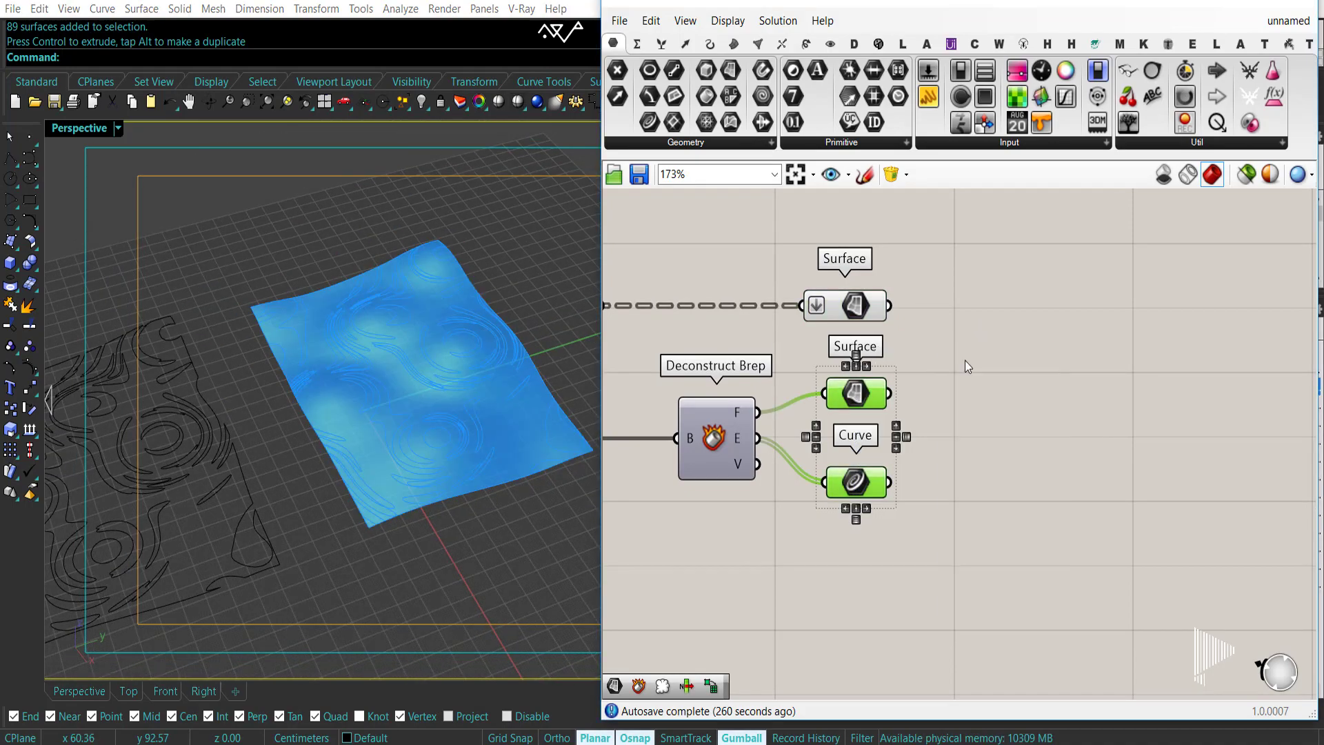
click(965, 361)
Examine the baked perforated surface in the Perspective and Top views, selecting it to check that it is one piece.
scroll(429, 414, down, 8)
right_drag(337, 479, 272, 502)
scroll(337, 469, up, 4)
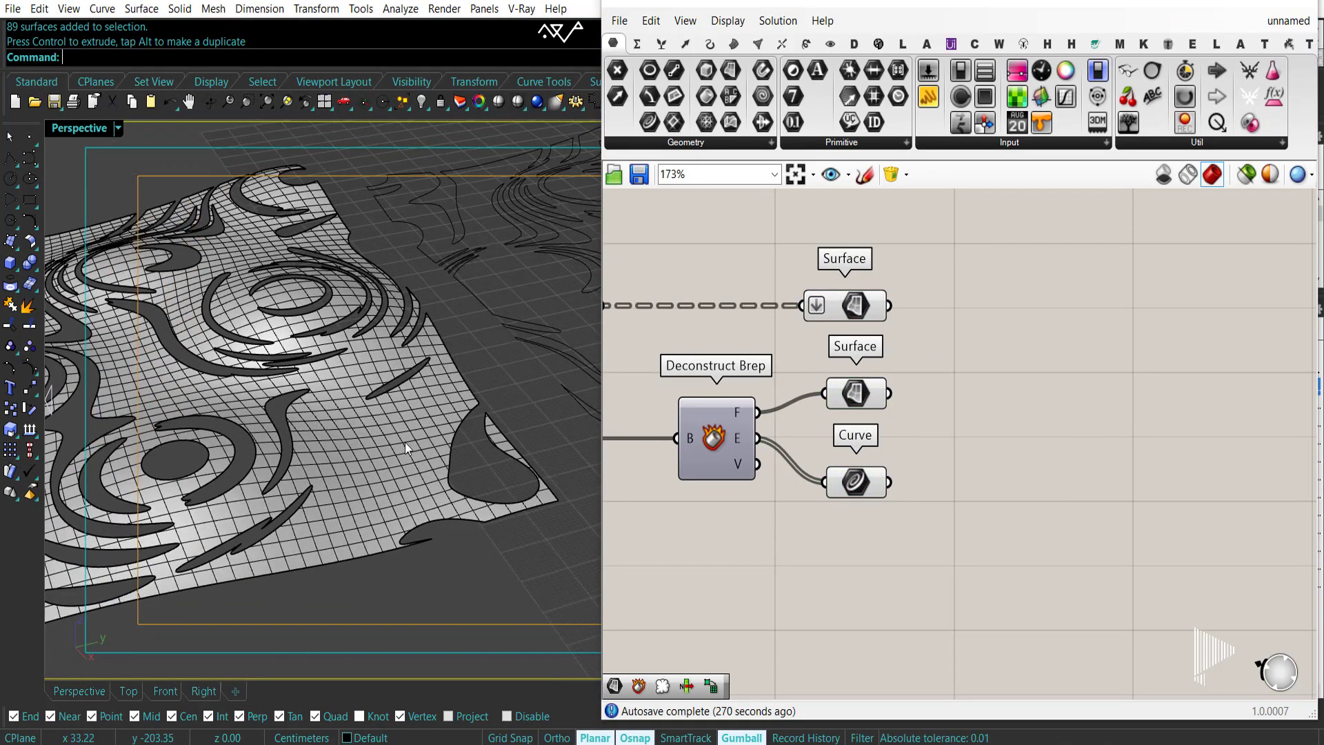
click(348, 518)
right_drag(349, 519, 341, 528)
click(131, 692)
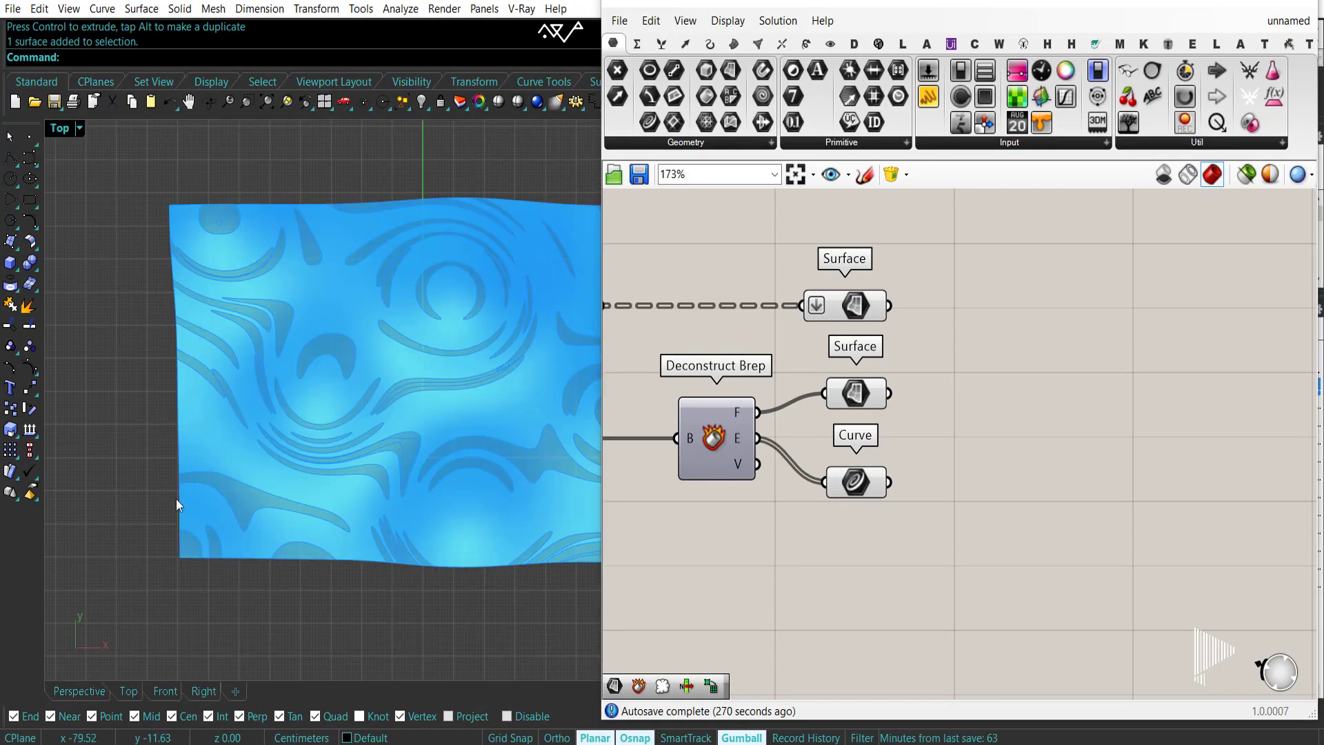
scroll(177, 498, down, 8)
right_drag(181, 514, 194, 190)
scroll(272, 565, up, 8)
Minimise the Grasshopper window and delete the surplus baked objects in the Top view, keeping the perforated surface and its edge curves.
click(1215, 4)
scroll(1017, 331, down, 10)
right_drag(856, 428, 657, 450)
drag(694, 624, 373, 484)
key(Delete)
scroll(625, 345, up, 13)
scroll(622, 276, down, 3)
click(562, 434)
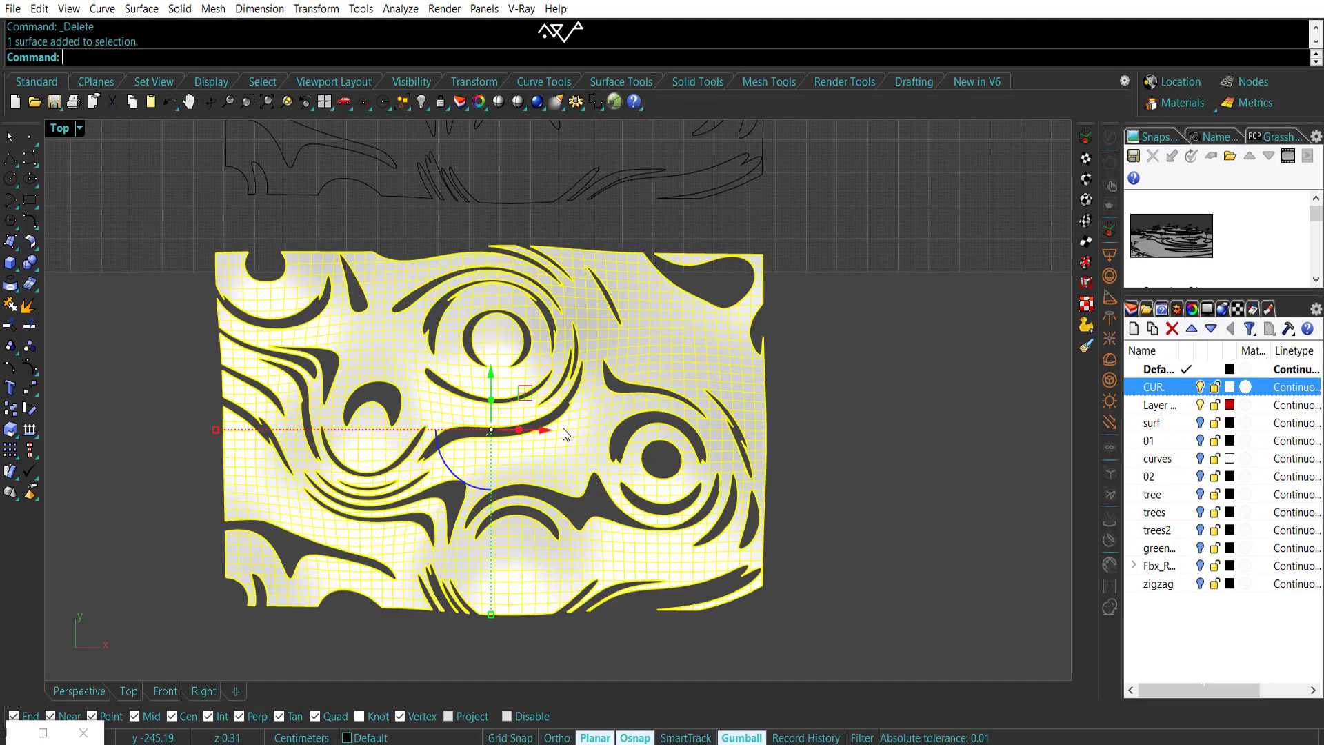
key(Escape)
Display the Top view in Arctic mode and examine the baked edge curves of the perforations up close.
right_drag(539, 152, 530, 488)
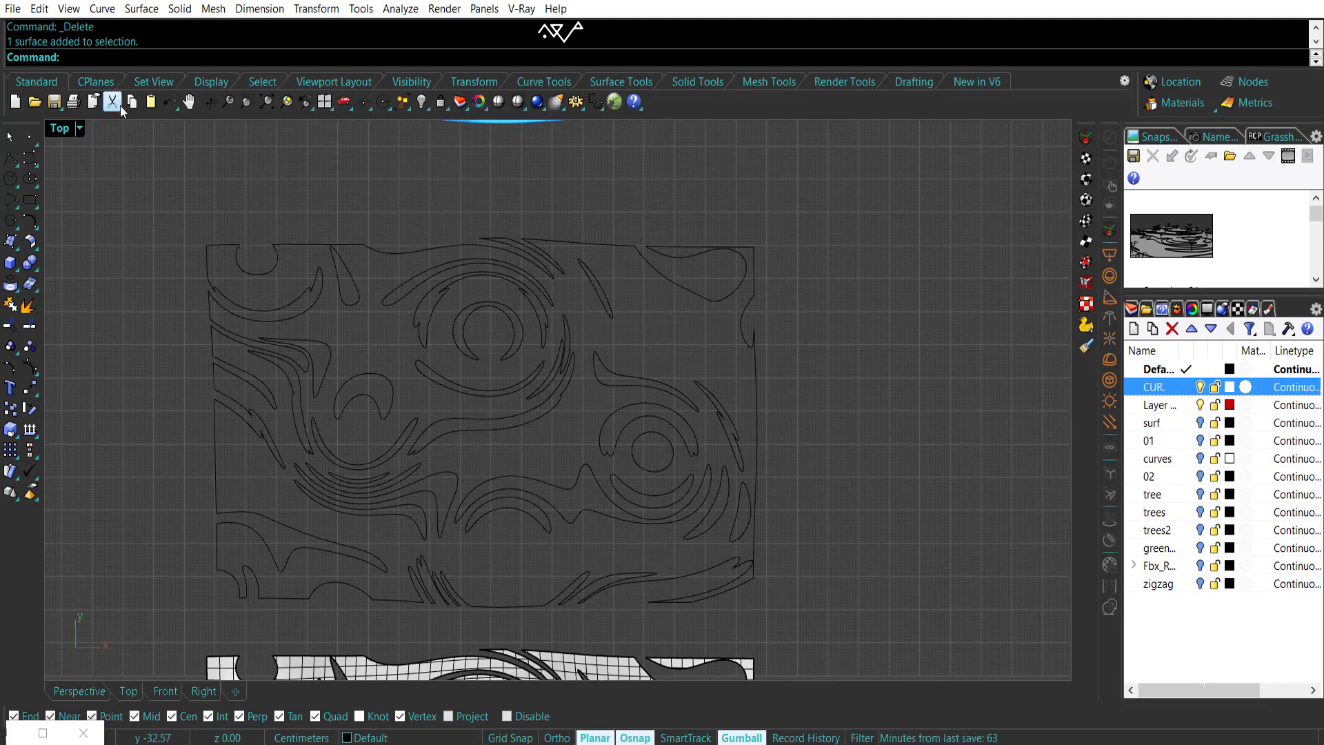
click(79, 129)
click(124, 316)
right_drag(443, 300, 443, 284)
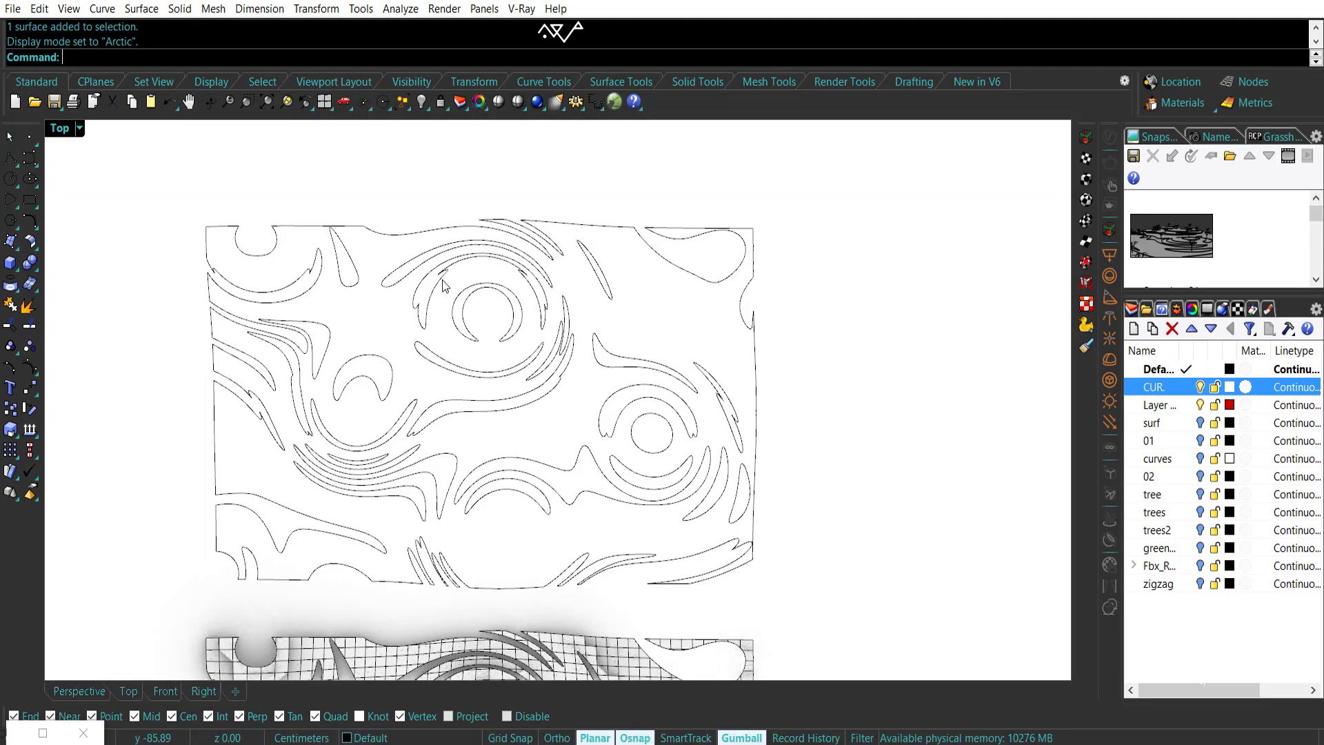
right_drag(339, 456, 389, 400)
scroll(390, 400, up, 4)
right_drag(742, 417, 464, 522)
scroll(465, 521, up, 2)
scroll(794, 383, up, 3)
click(736, 381)
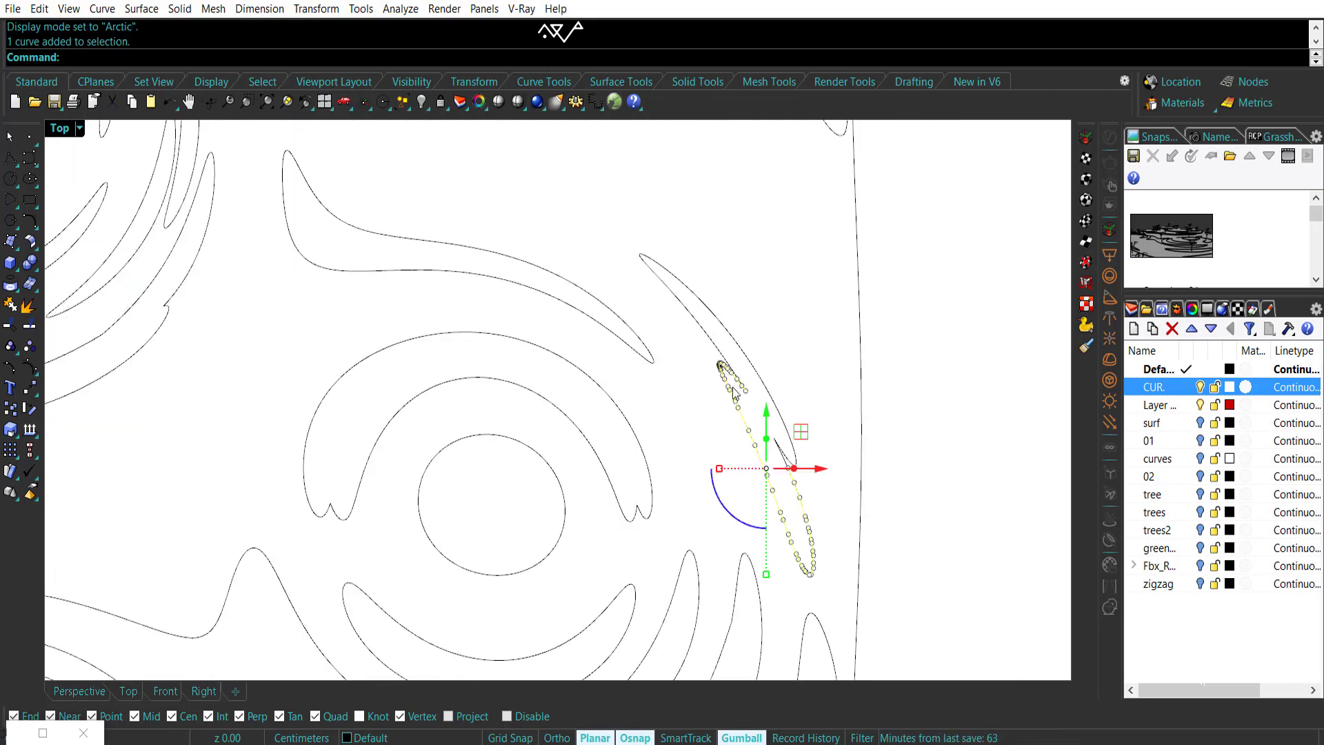
click(898, 428)
scroll(899, 428, down, 6)
right_drag(434, 324, 561, 396)
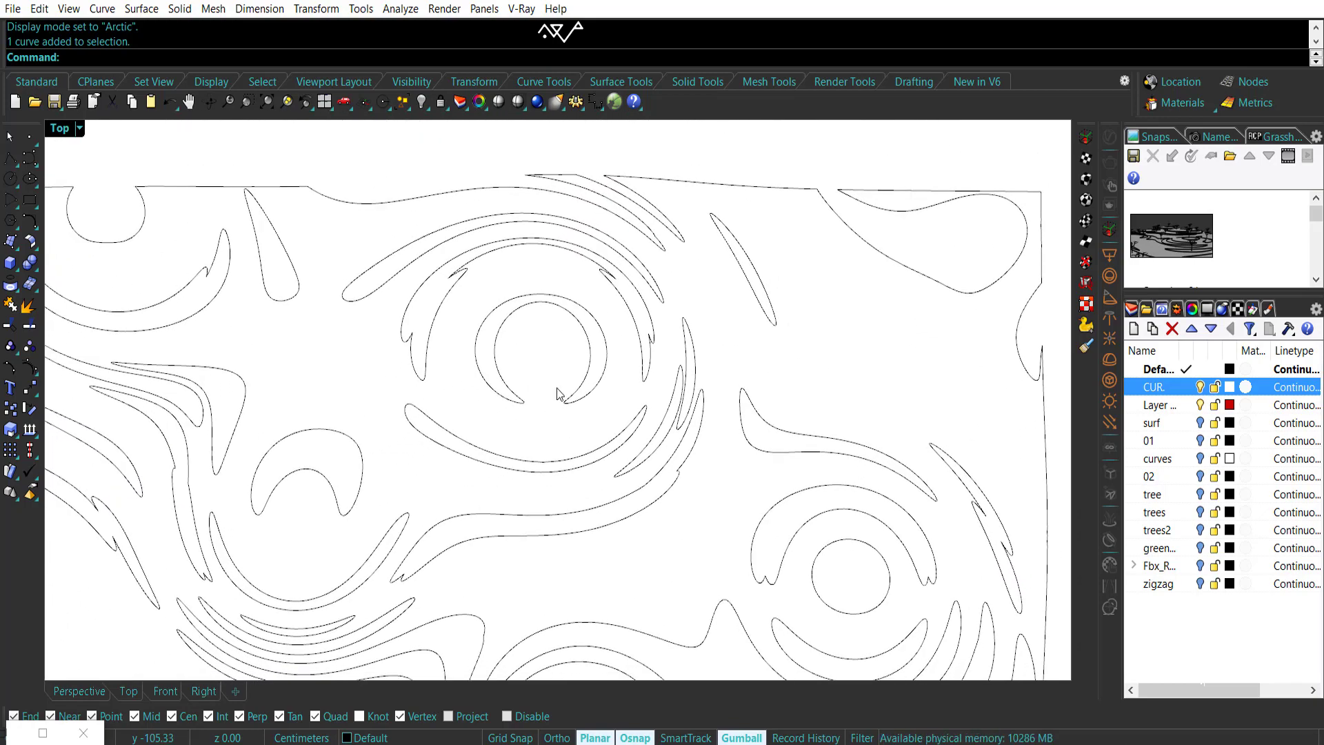
right_drag(546, 579, 531, 265)
scroll(528, 506, down, 4)
right_drag(528, 511, 450, 122)
Set the Top view back to Shaded mode and compare the perforated surface, edge curves and original preview in the Perspective view.
click(80, 128)
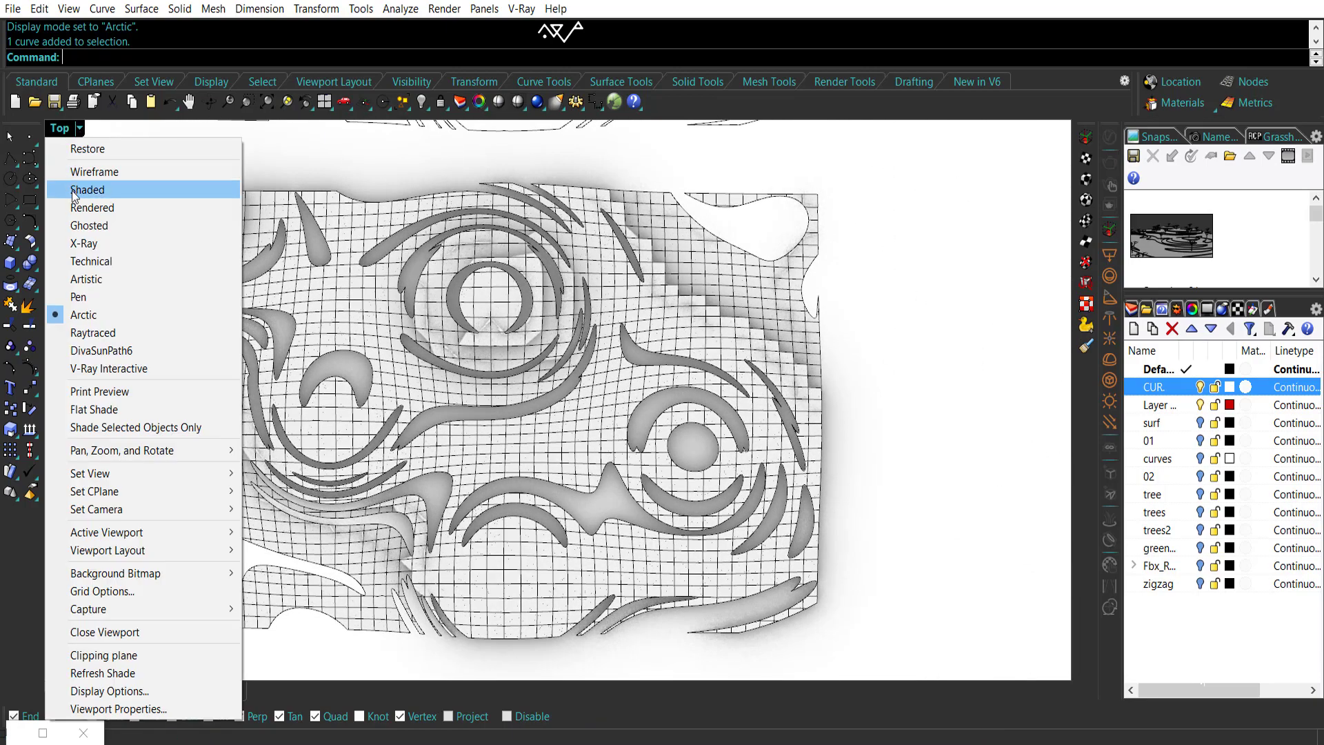
click(83, 191)
click(88, 691)
right_drag(407, 545, 566, 506)
scroll(455, 535, down, 5)
scroll(565, 505, up, 5)
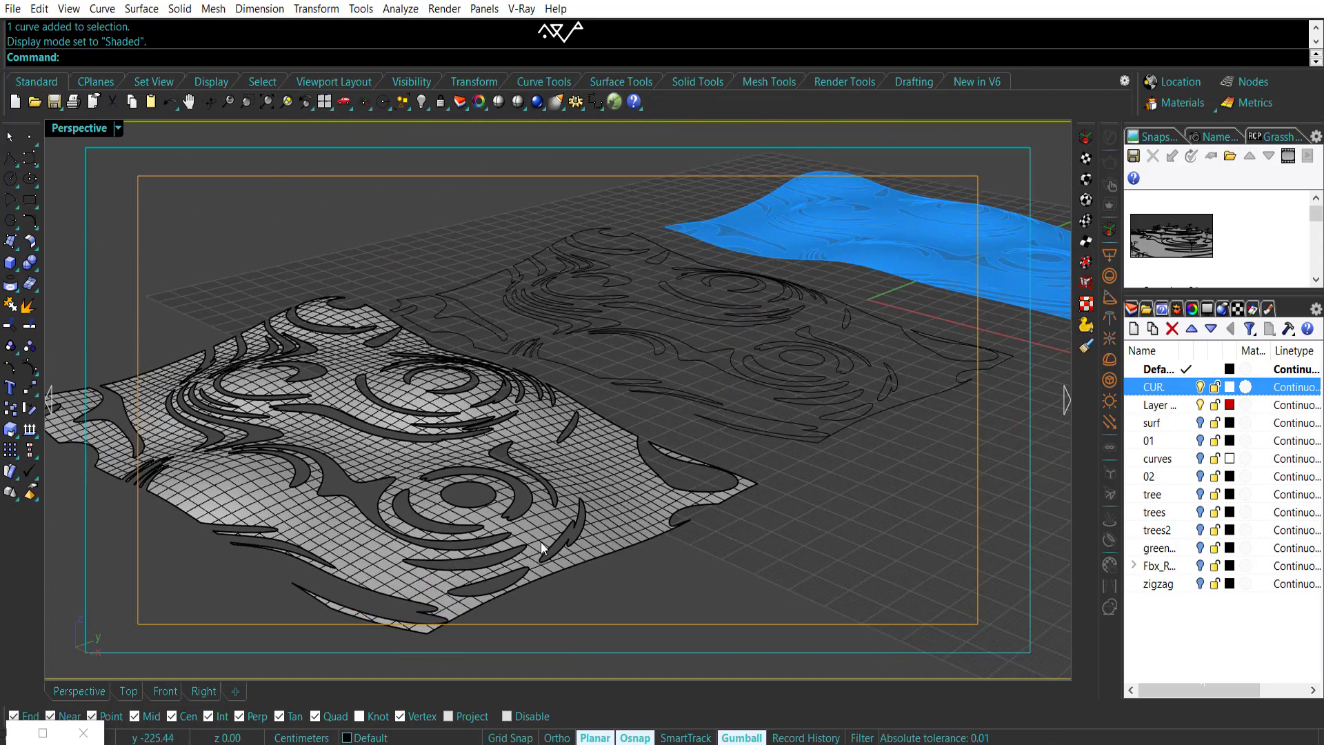
scroll(264, 536, down, 6)
right_drag(541, 456, 463, 548)
right_drag(458, 366, 495, 289)
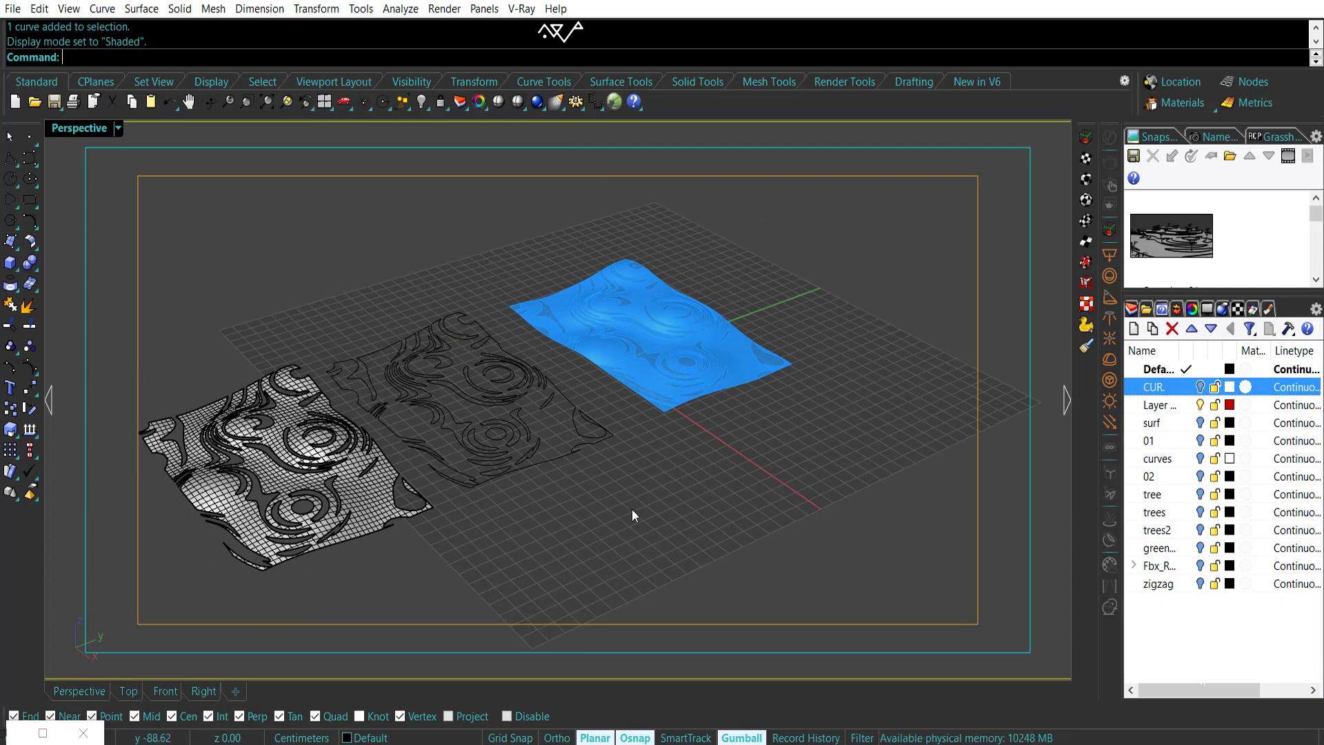
Move the baked perforated surface and all its edge curves to the hidden CUR. layer.
right_drag(633, 514, 545, 476)
drag(685, 561, 400, 324)
right_click(1301, 386)
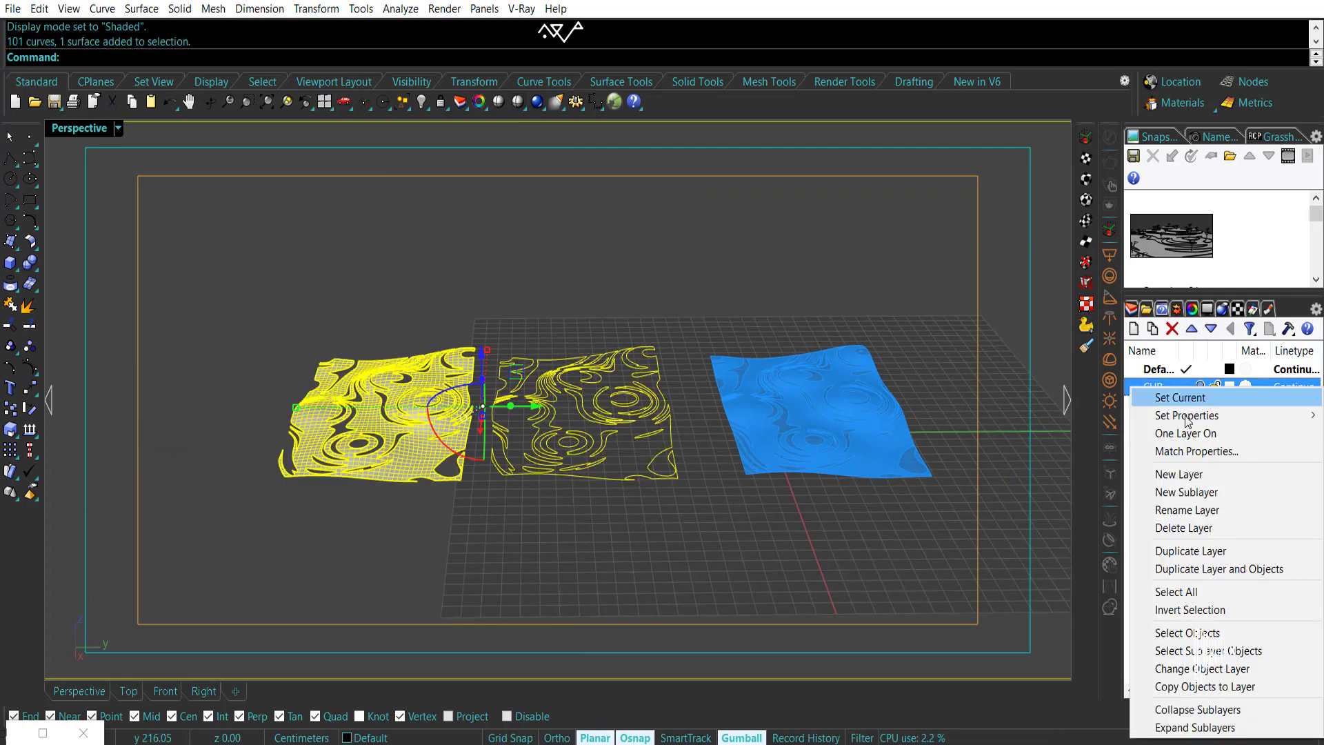
click(1227, 668)
Turn off the preview of the three Surface and Curve output parameters in Grasshopper, then minimise its window.
right_drag(668, 509, 10, 729)
click(11, 730)
drag(985, 530, 840, 250)
middle_click(971, 238)
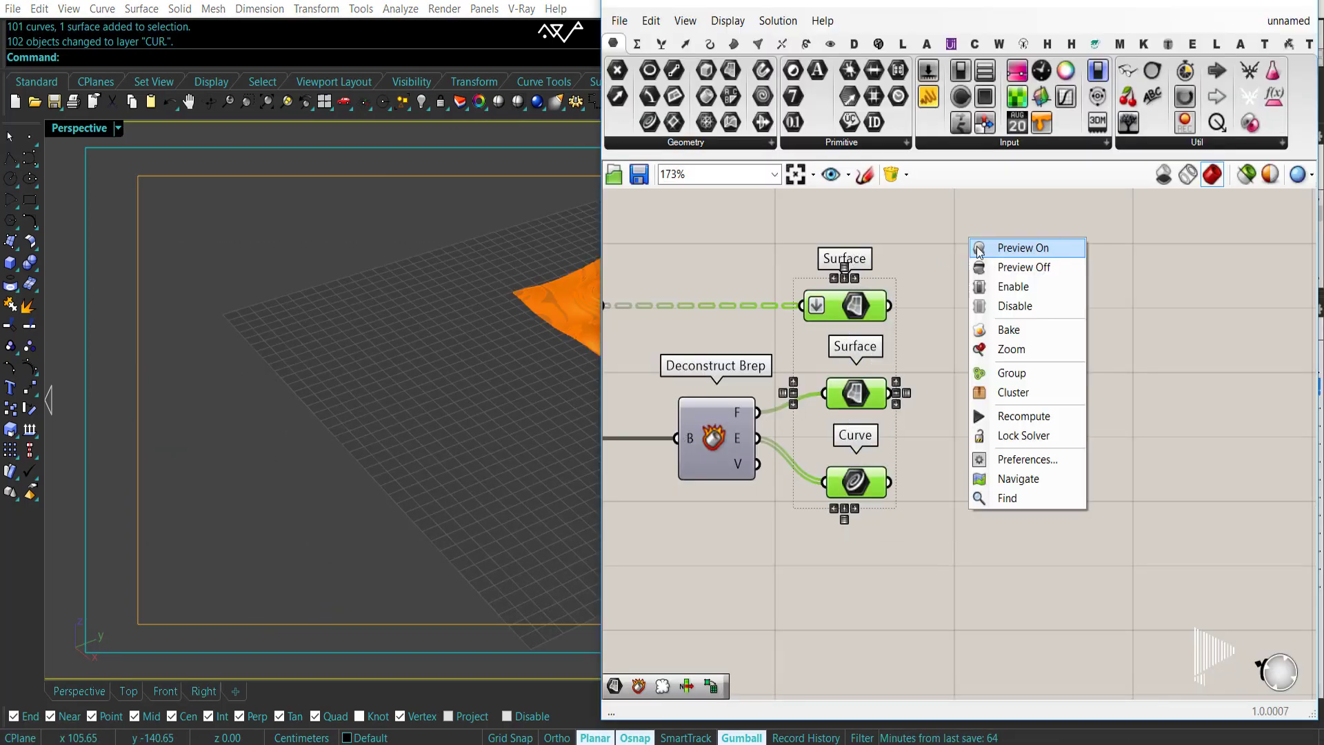
click(1014, 268)
click(1036, 375)
click(1218, 6)
Restore the saved snapshot for the Perspective view and turn on layer 01 to show the finished perforated landscape.
right_drag(414, 432, 448, 404)
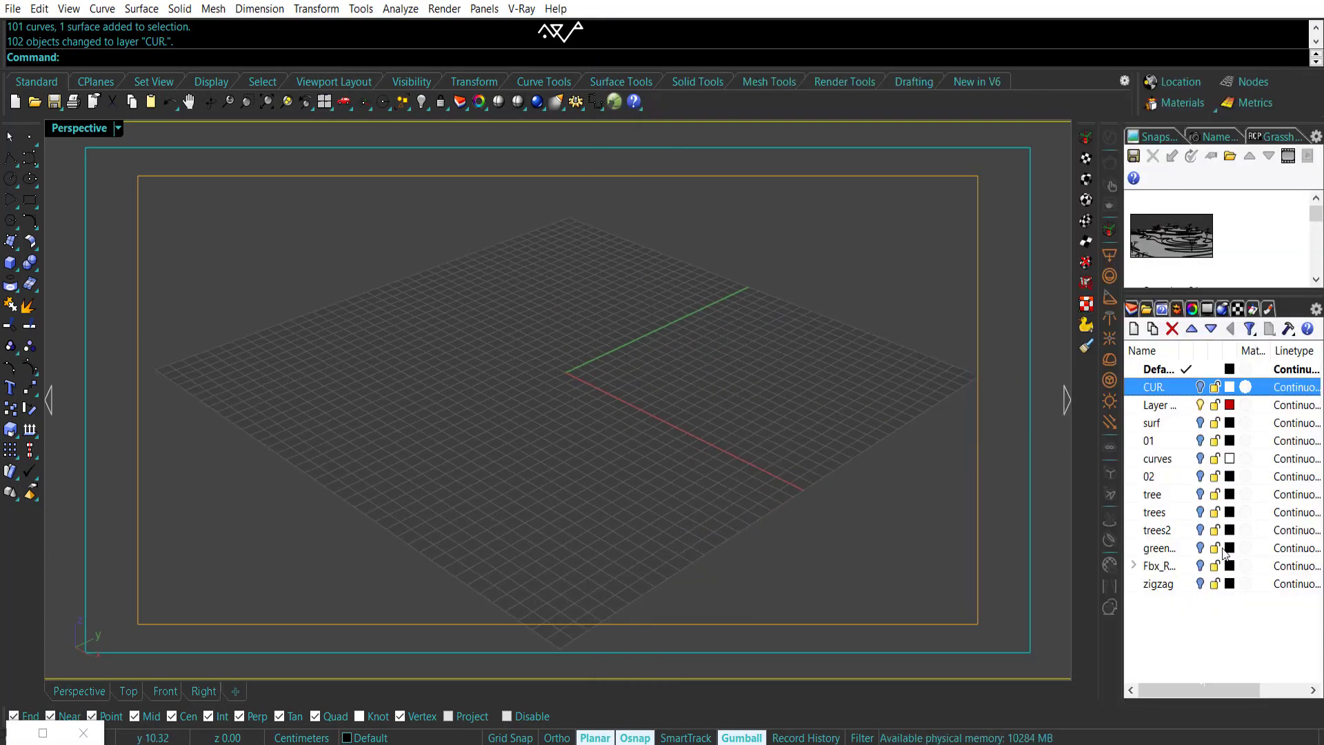
double_click(1186, 244)
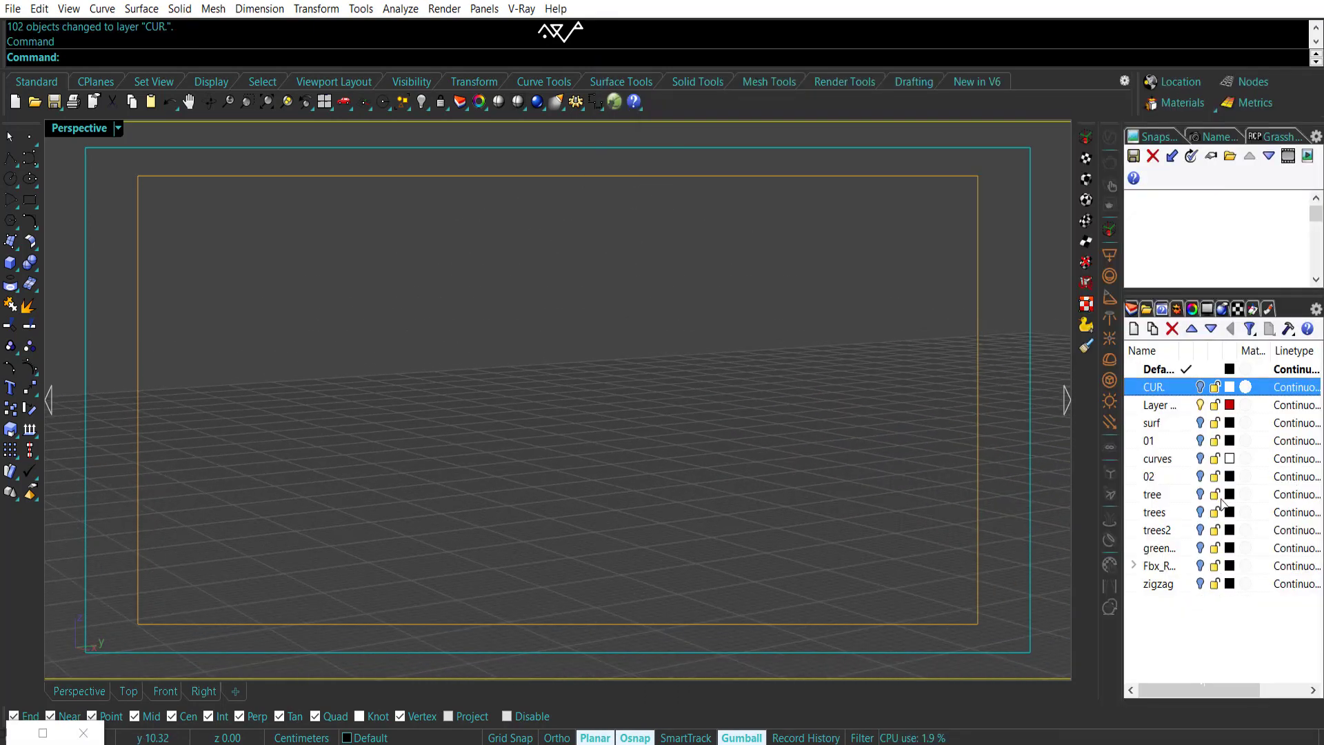
click(1200, 423)
click(1200, 441)
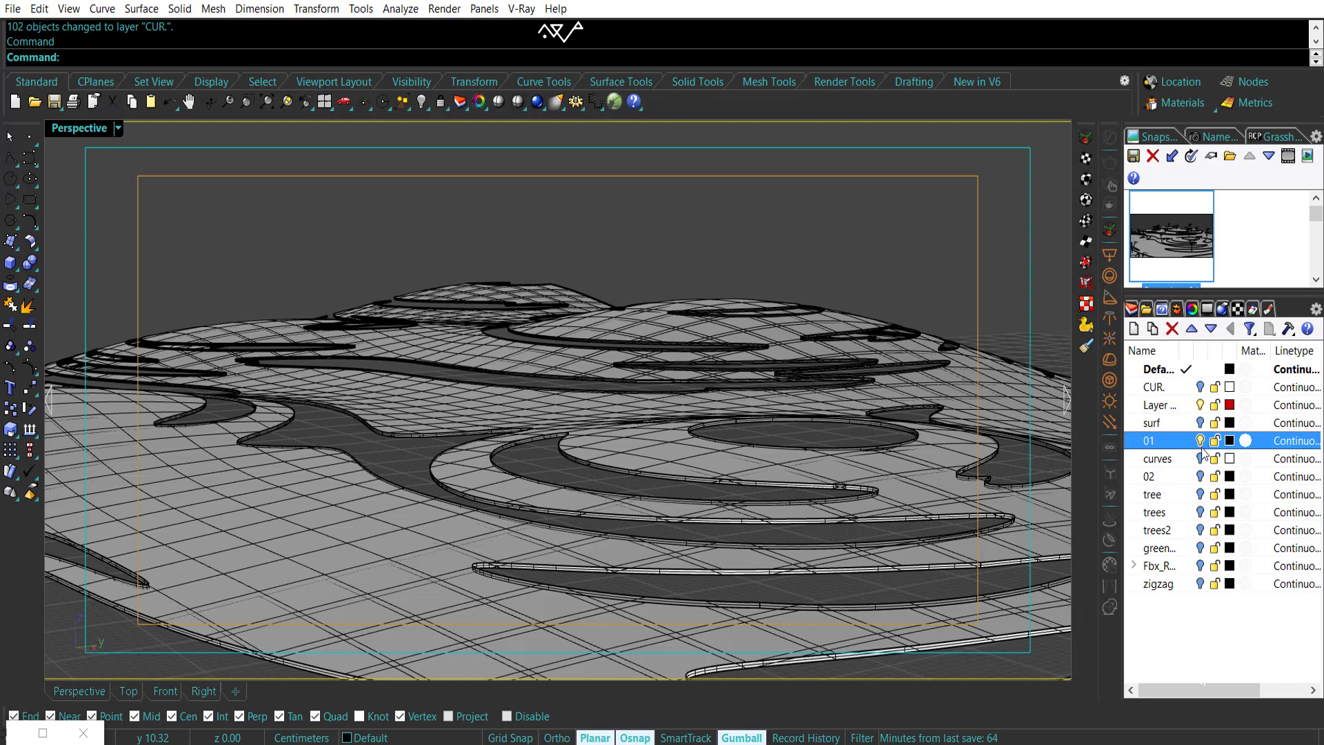
click(1202, 459)
click(1202, 476)
click(1201, 495)
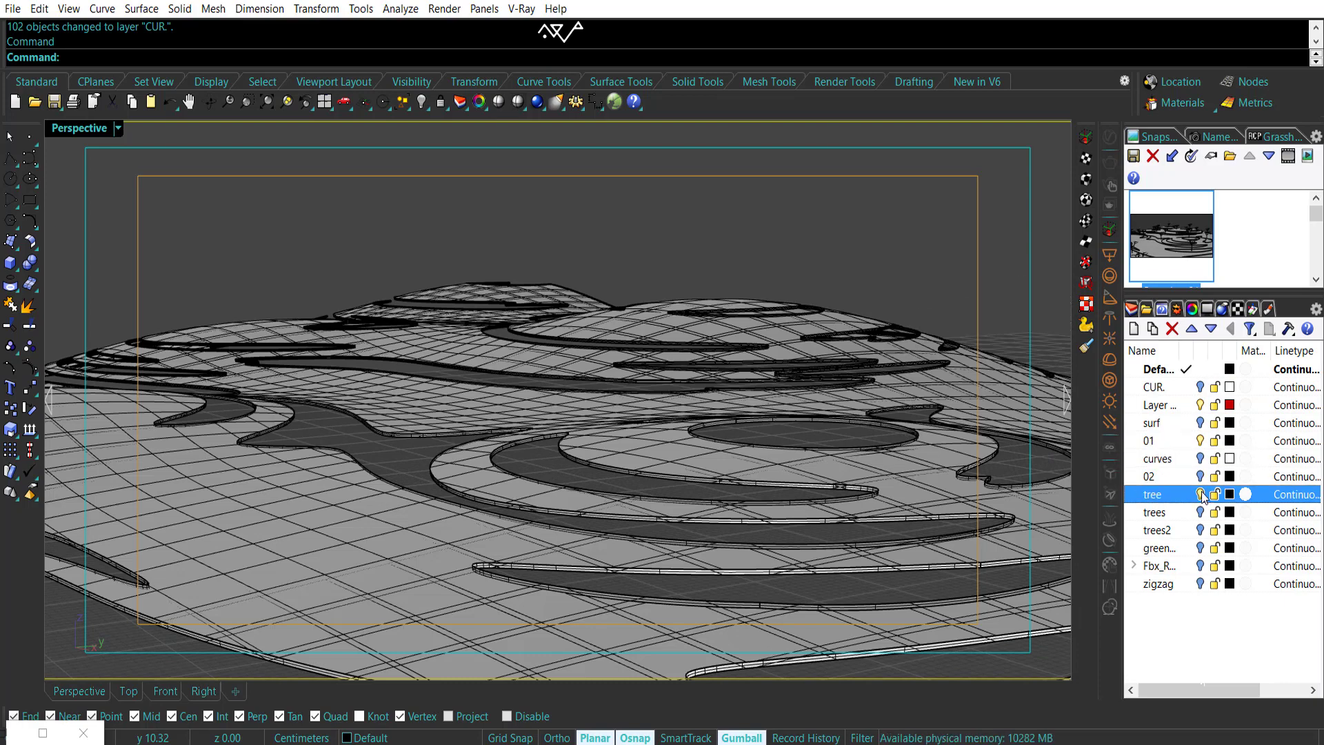
click(1201, 495)
click(1201, 512)
click(1201, 513)
Turn on the trees2, green and Fbx_R layers to add the trees and people to the scene.
click(1201, 530)
click(1201, 548)
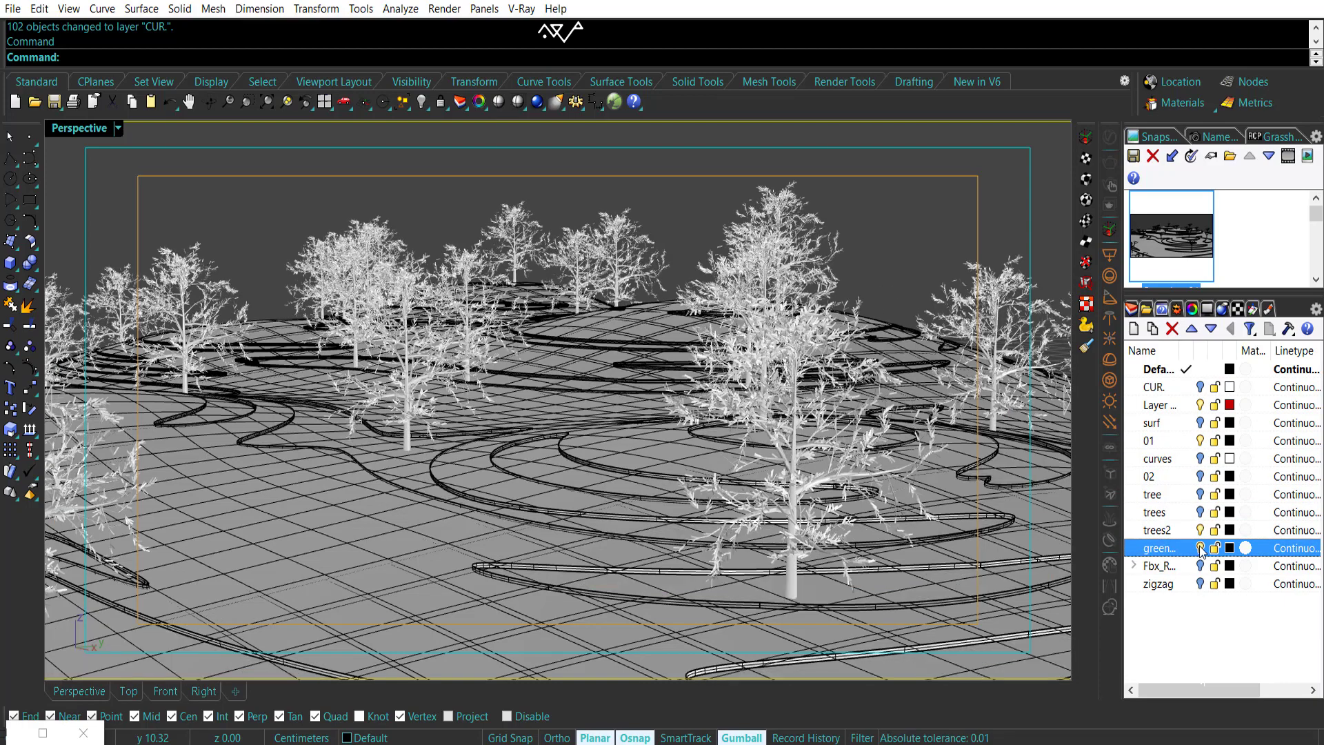
click(1200, 566)
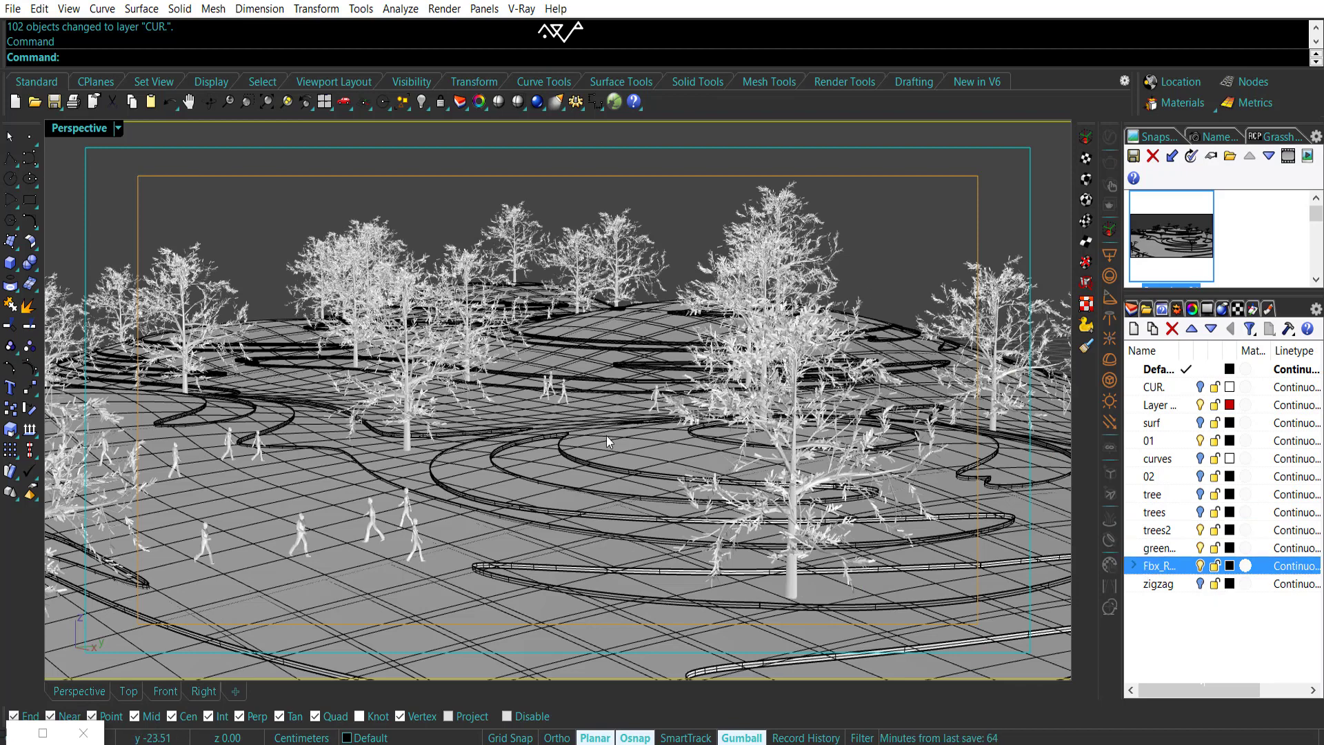
Review the scene's materials in the V-Ray Asset Editor, close it and start a V-Ray production render.
click(1109, 138)
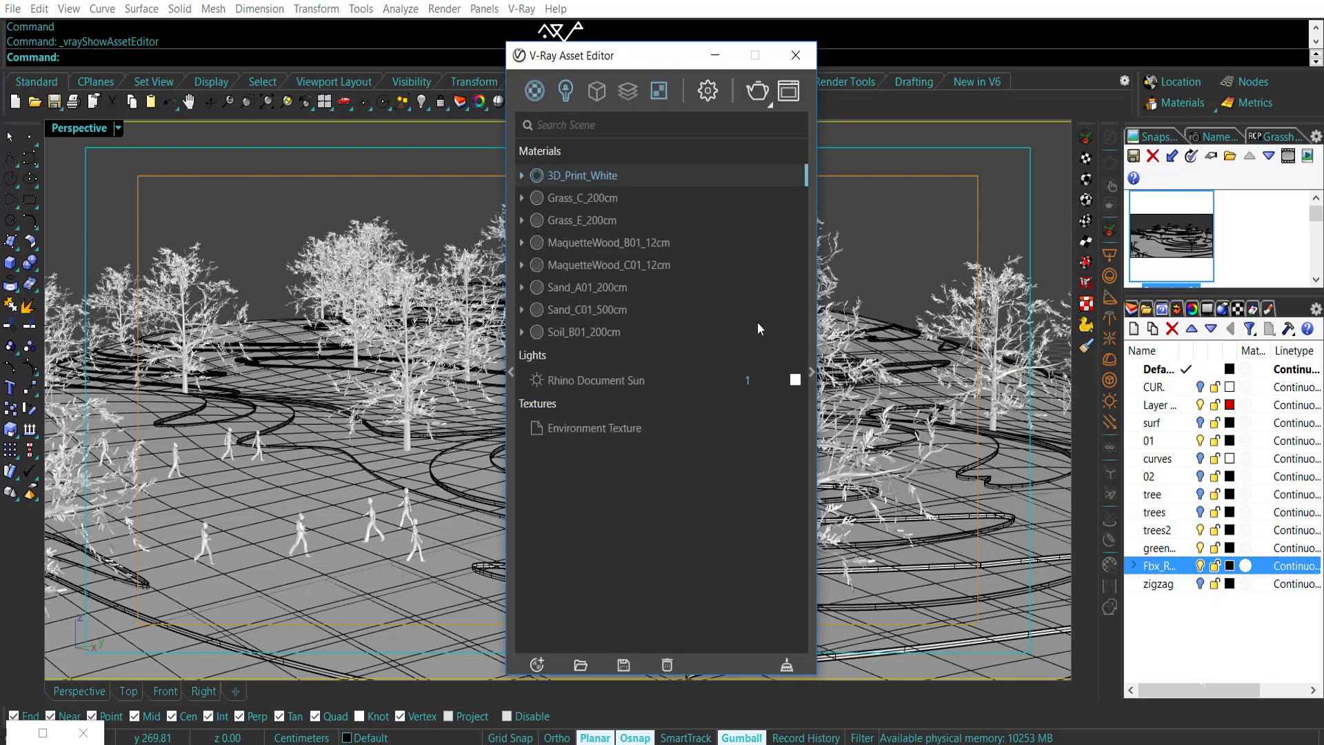
click(795, 55)
click(1109, 162)
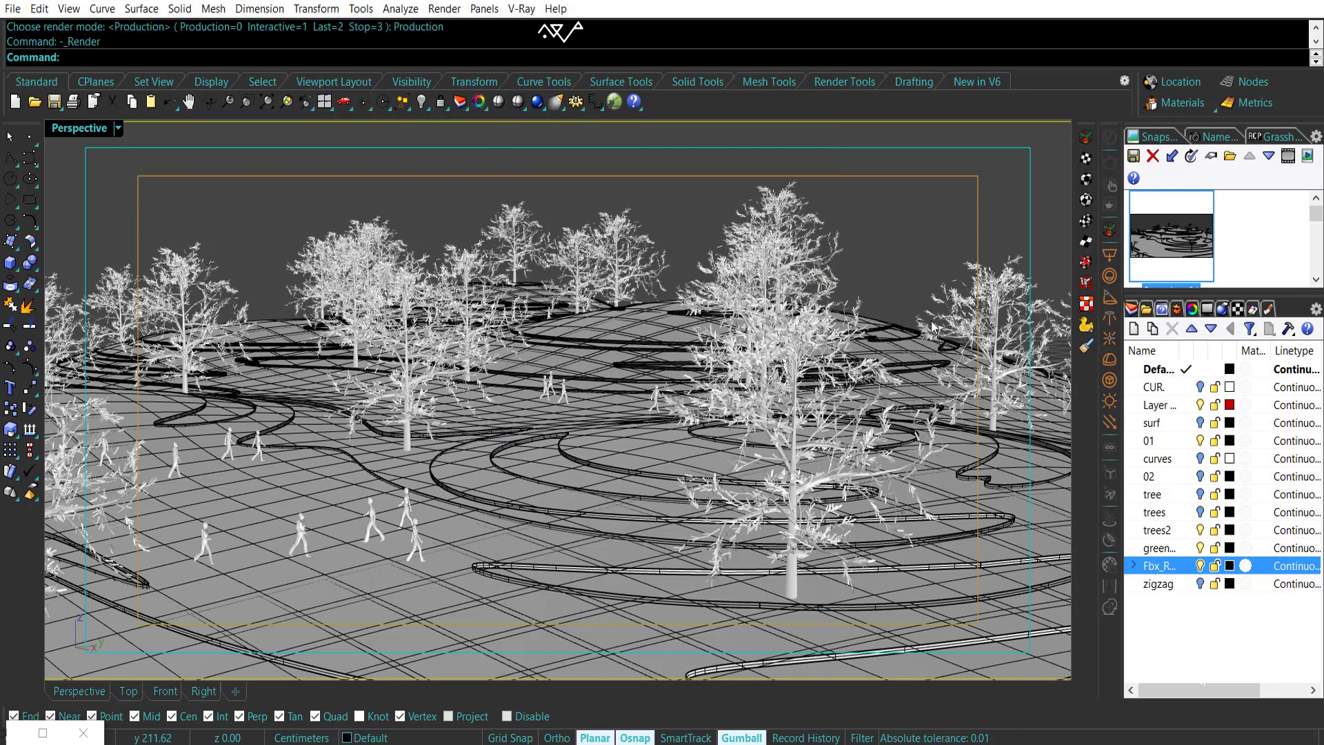